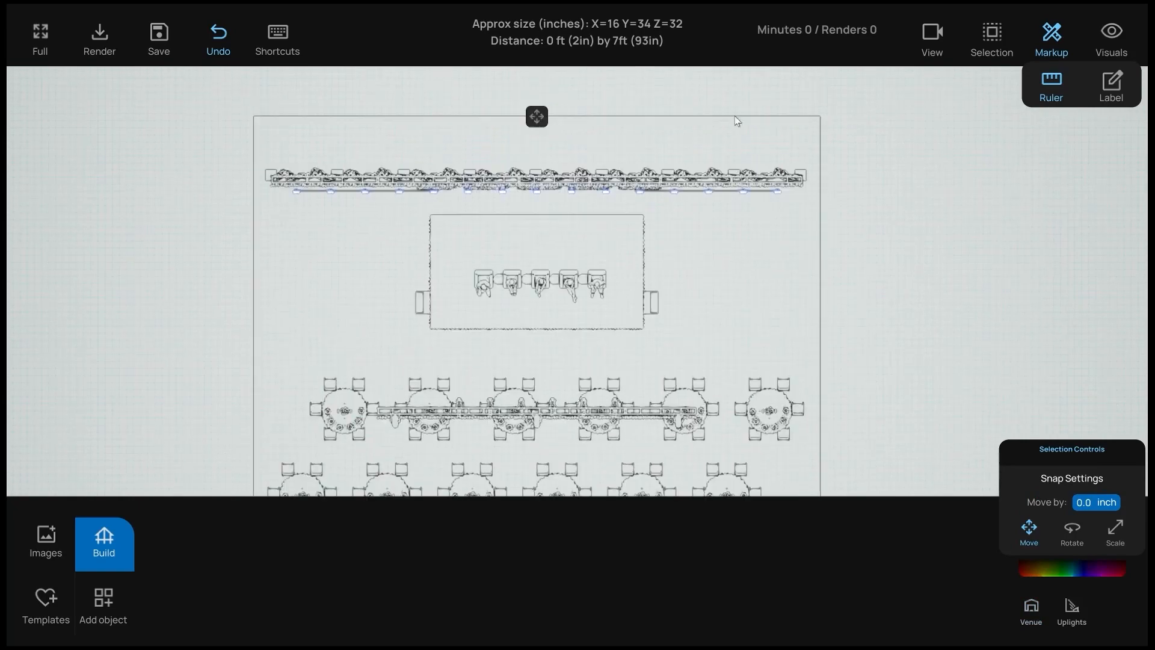
# - Draw two ruler lines across the stage layout in plan view to measure it
pyautogui.moveTo(757, 89); pyautogui.dragTo(708, 376)
pyautogui.moveTo(662, 306); pyautogui.dragTo(446, 304)
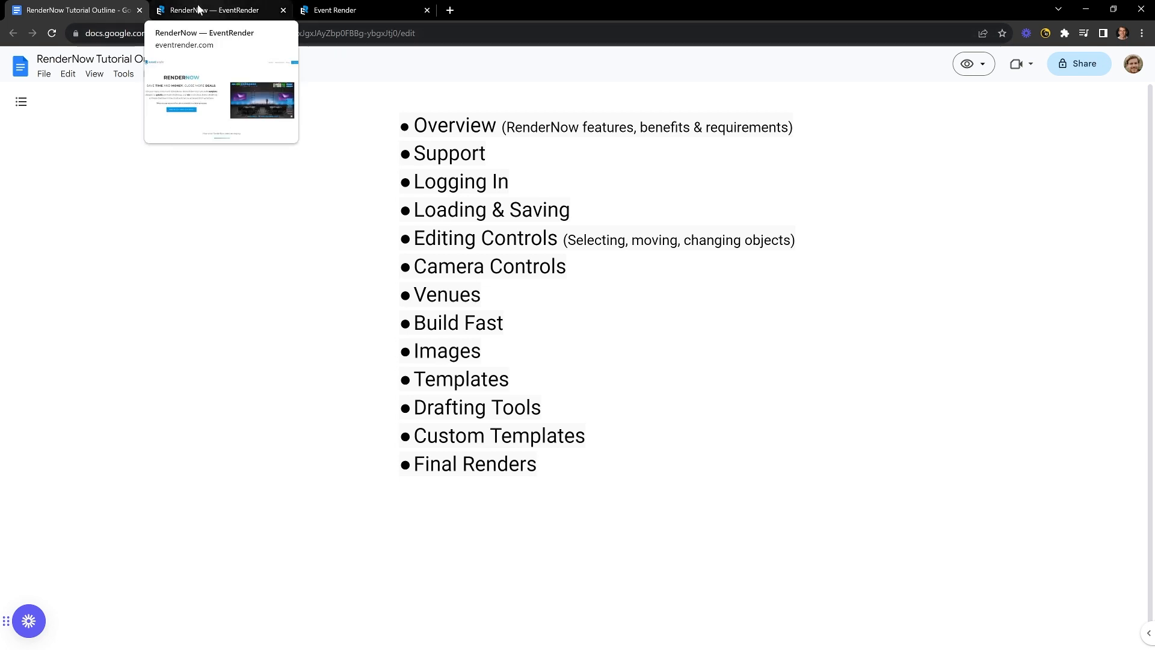
# - Switch to the Event Render dashboard, then open and dismiss the live-chat greeting
pyautogui.click(337, 9)
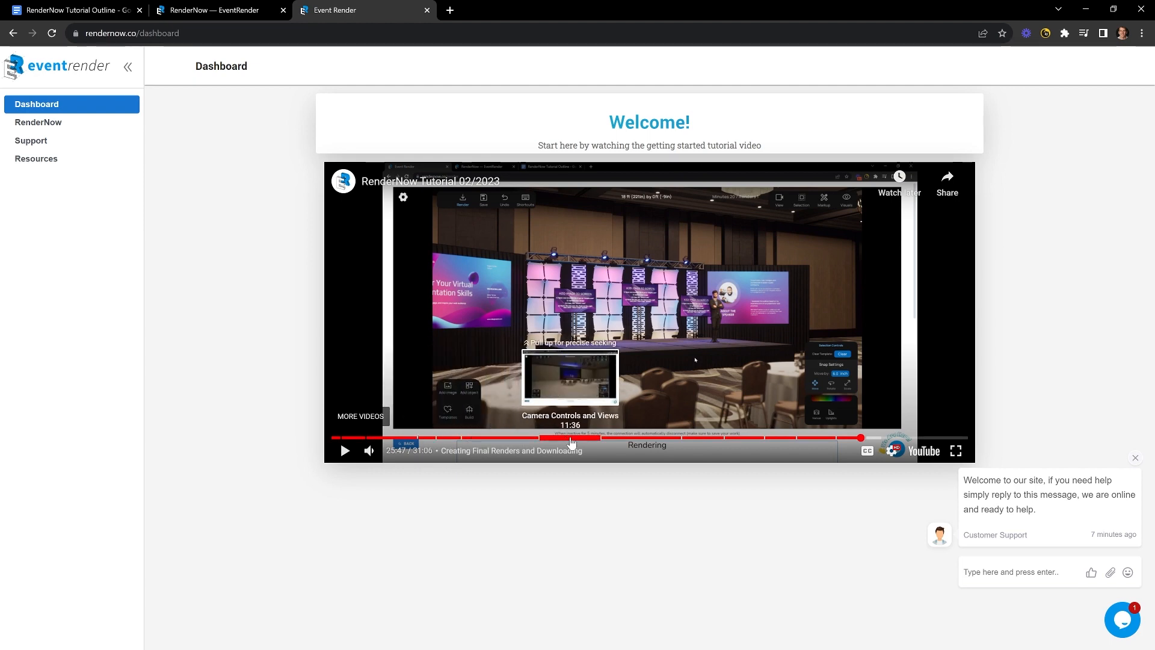
pyautogui.hotkey('ctrl', 'shift', 'Tab')
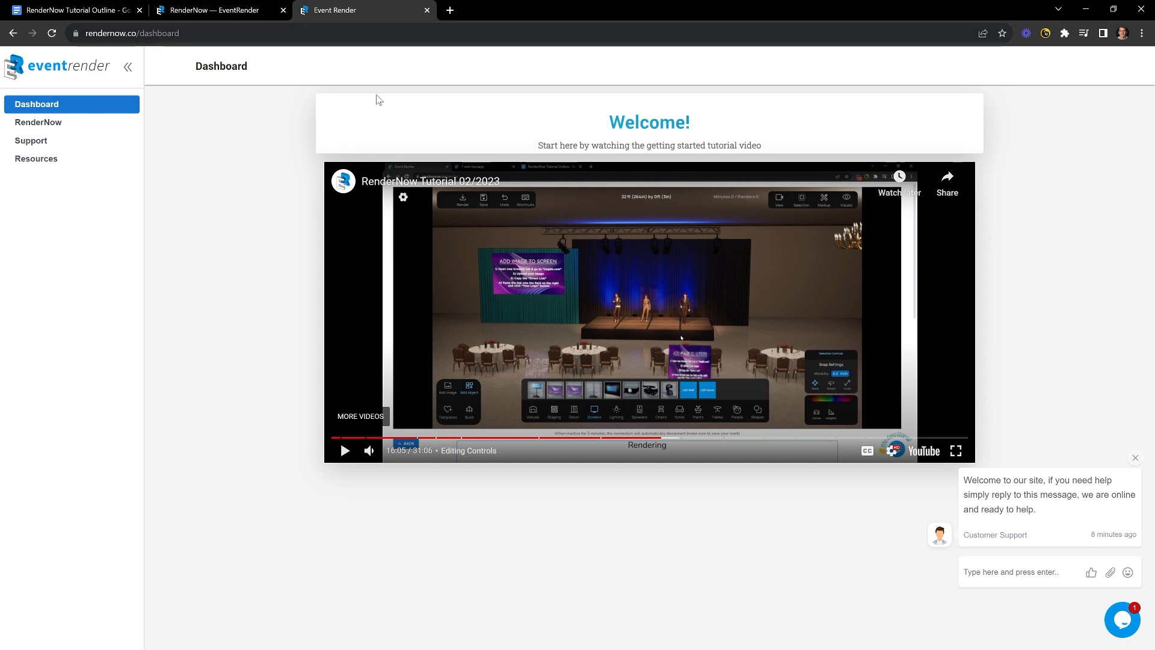
pyautogui.click(1123, 623)
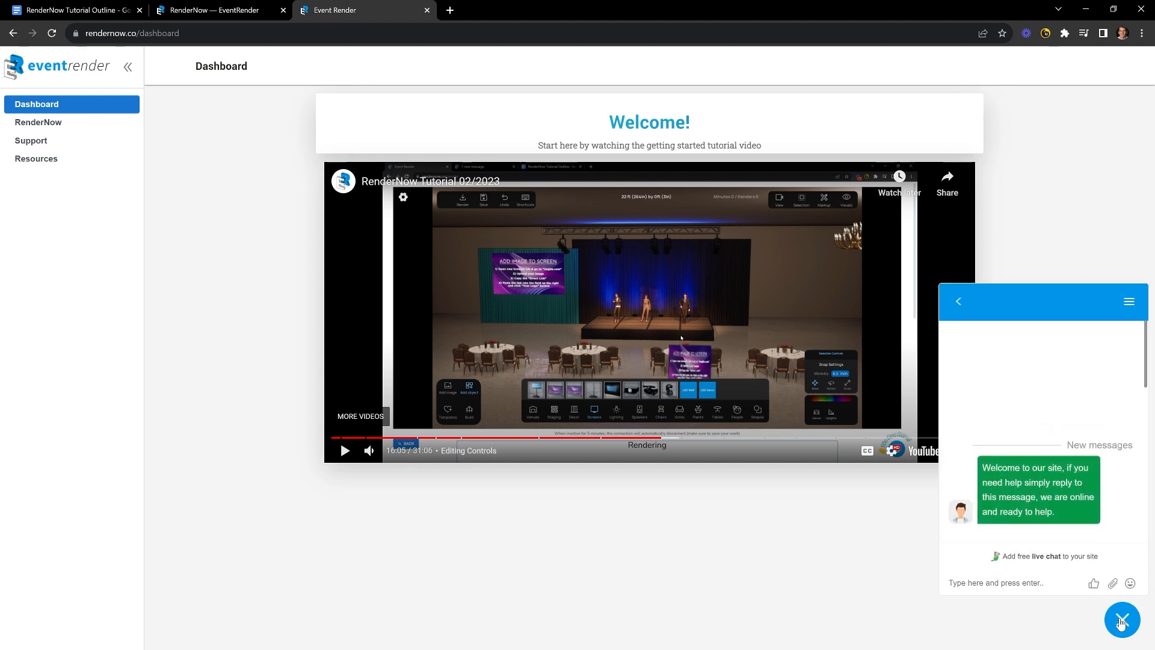
pyautogui.click(1120, 622)
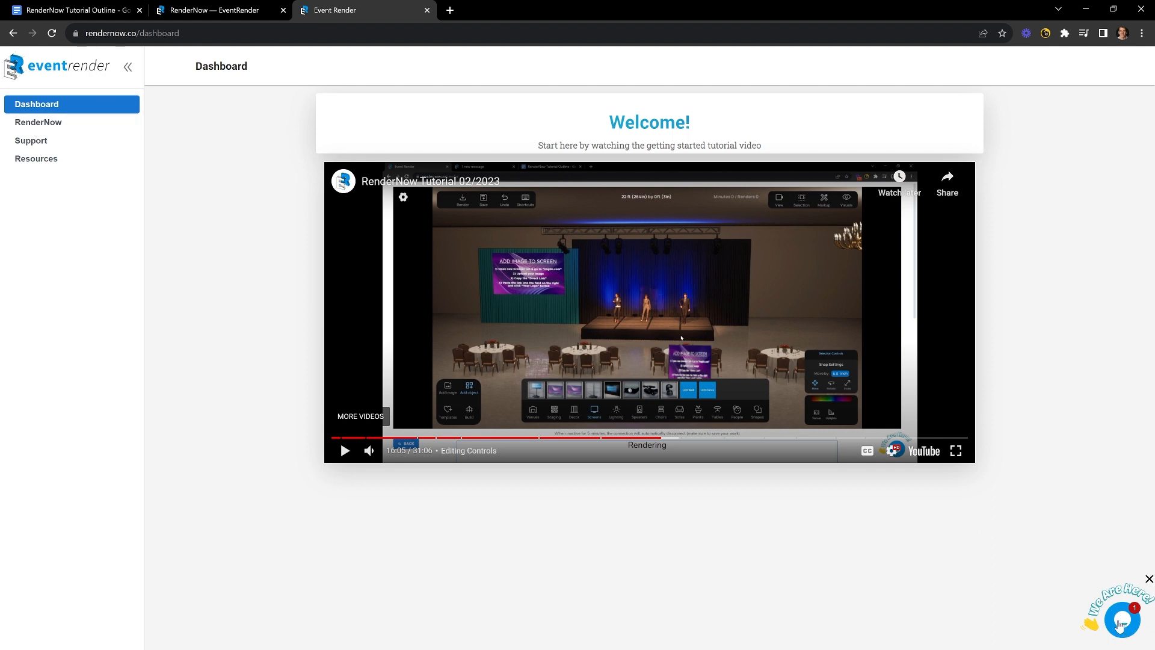
pyautogui.click(35, 141)
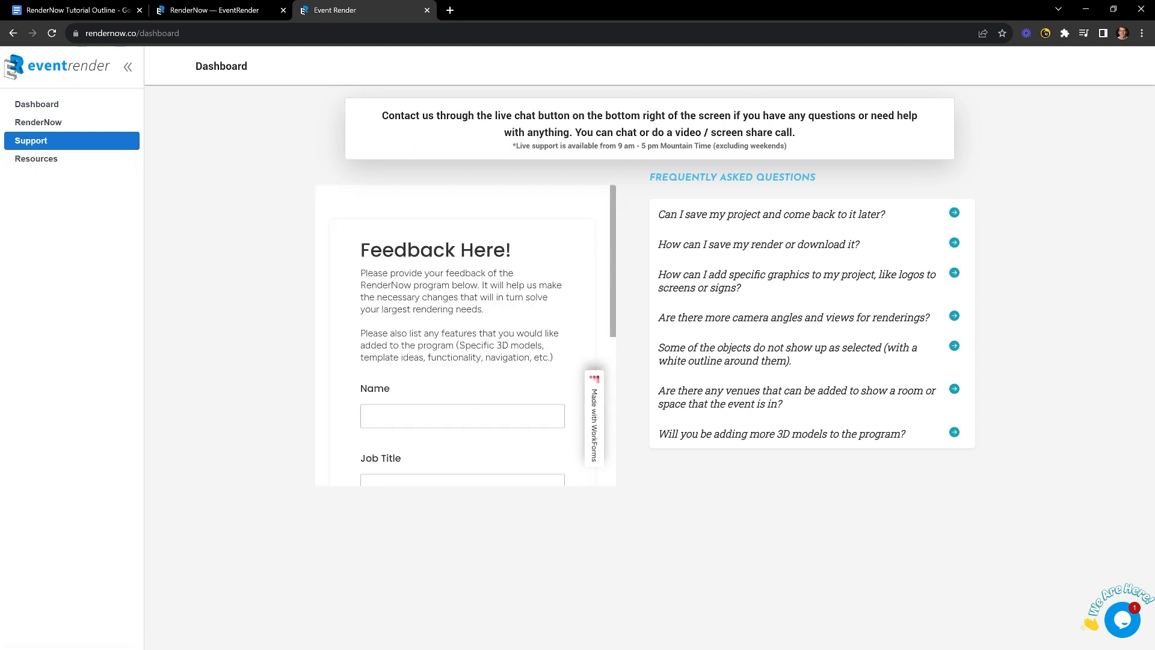
pyautogui.scroll(-2, 431, 405)
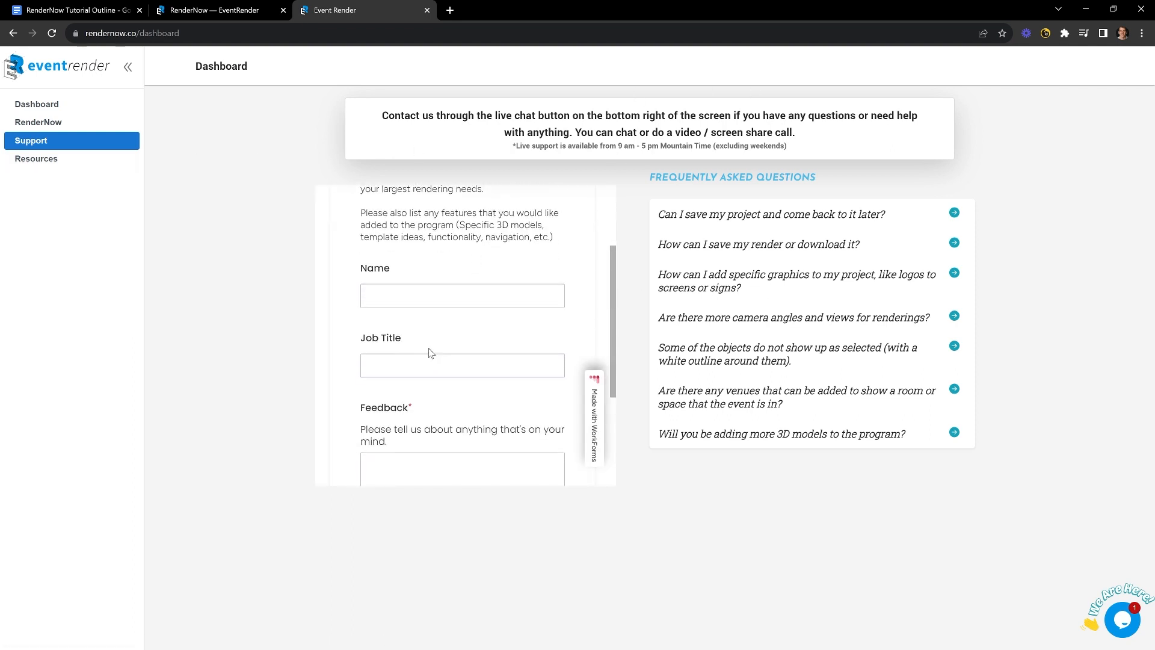
pyautogui.scroll(2, 431, 361)
pyautogui.scroll(-2, 441, 408)
pyautogui.scroll(-2, 464, 336)
pyautogui.scroll(4, 463, 337)
pyautogui.click(43, 105)
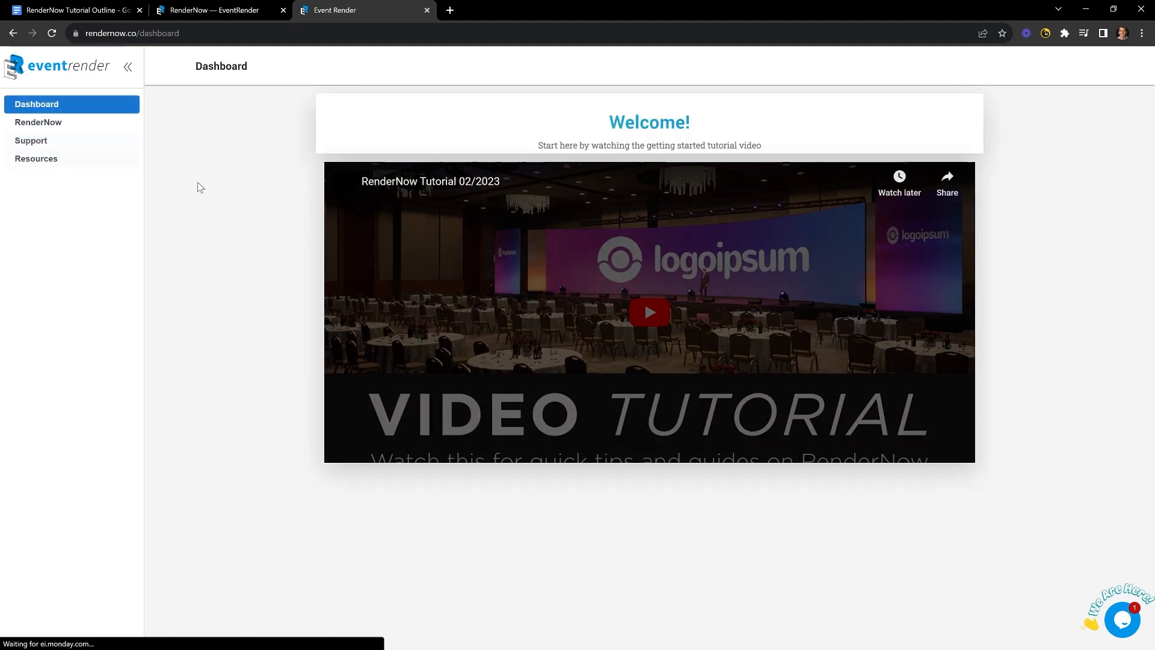
pyautogui.click(73, 9)
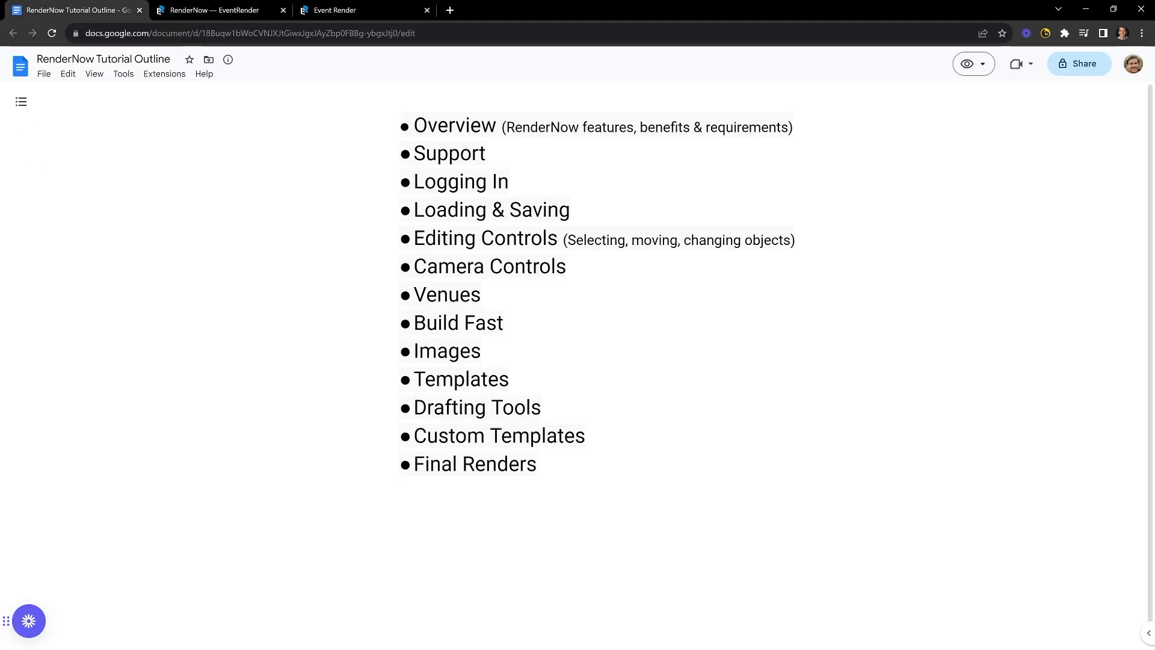
pyautogui.click(335, 10)
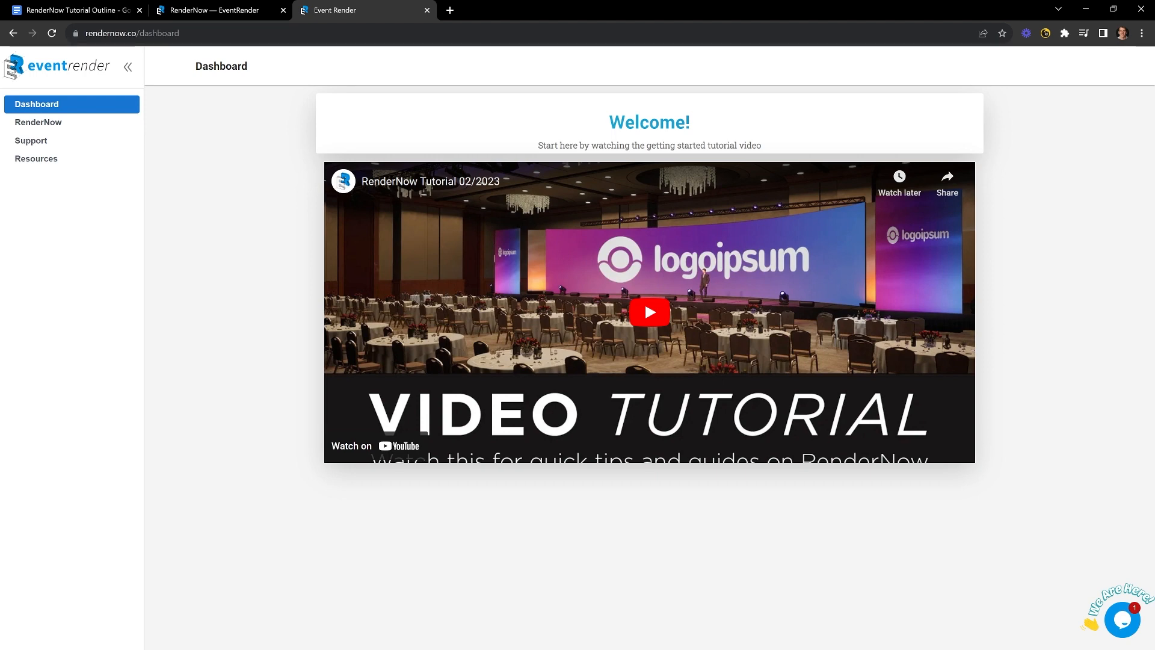
# - Launch RenderNow from the sidebar and start a session on the USA servers
pyautogui.click(48, 123)
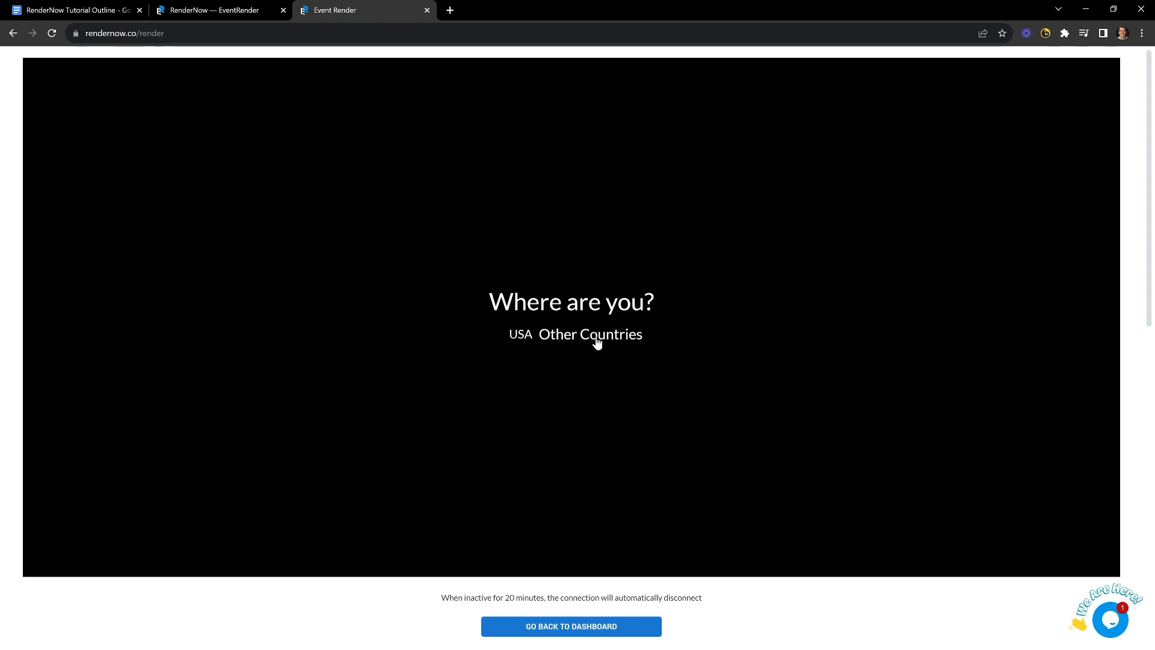
pyautogui.click(518, 337)
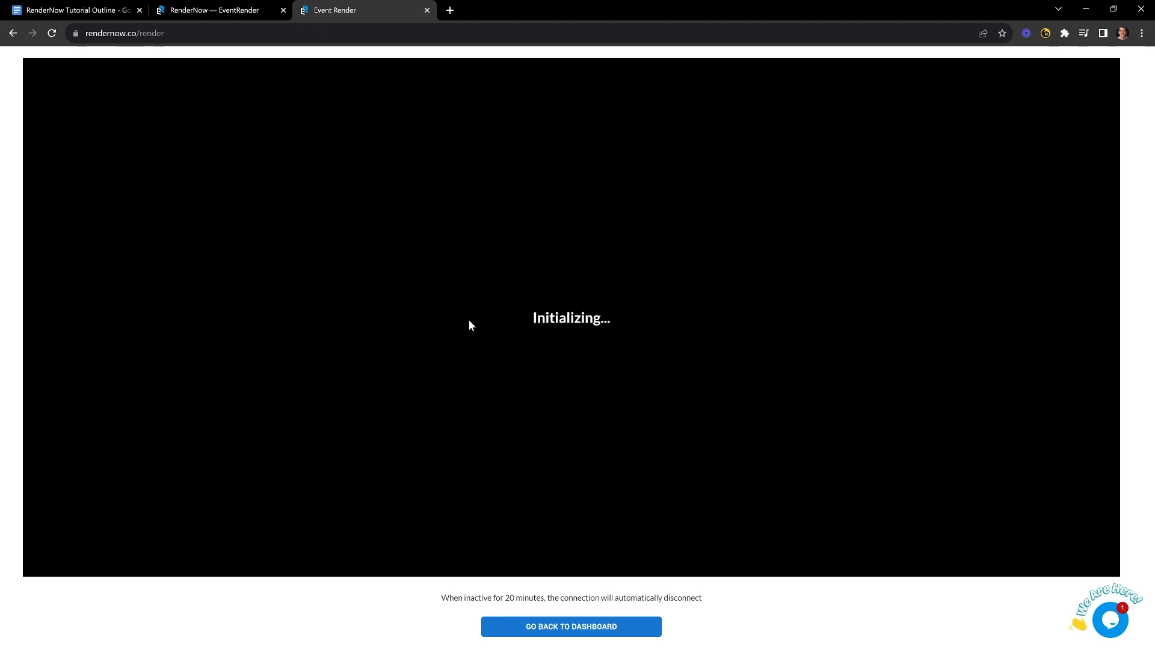
pyautogui.click(570, 325)
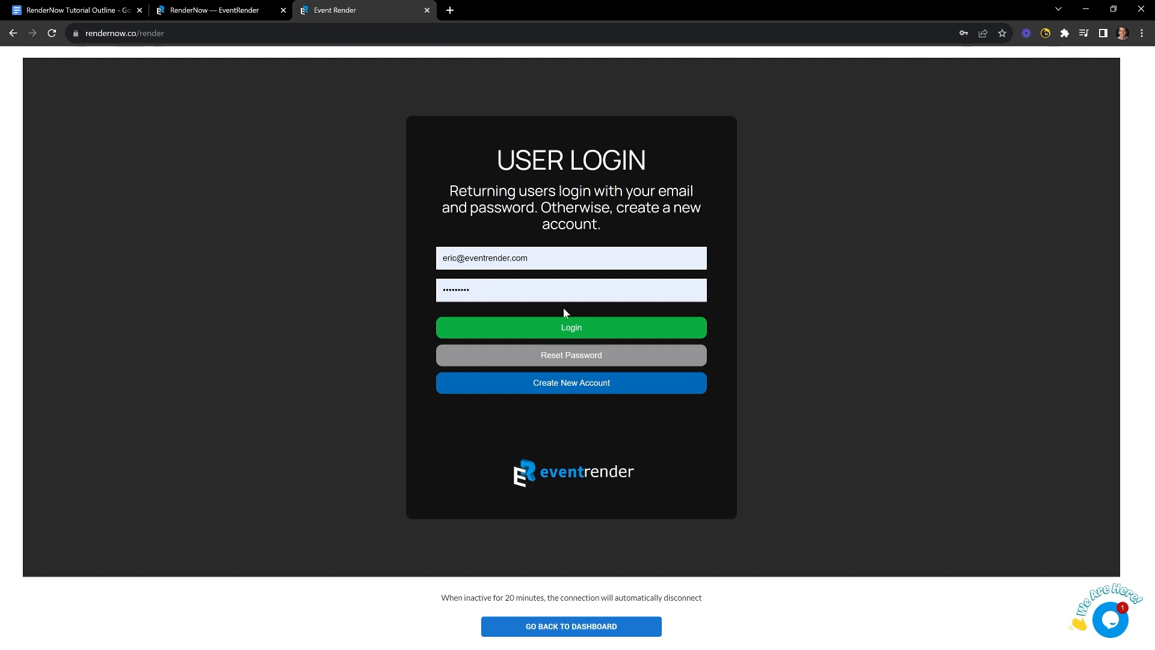
# - Visit the new-account form, return to login, and sign in with the saved credentials
pyautogui.click(513, 390)
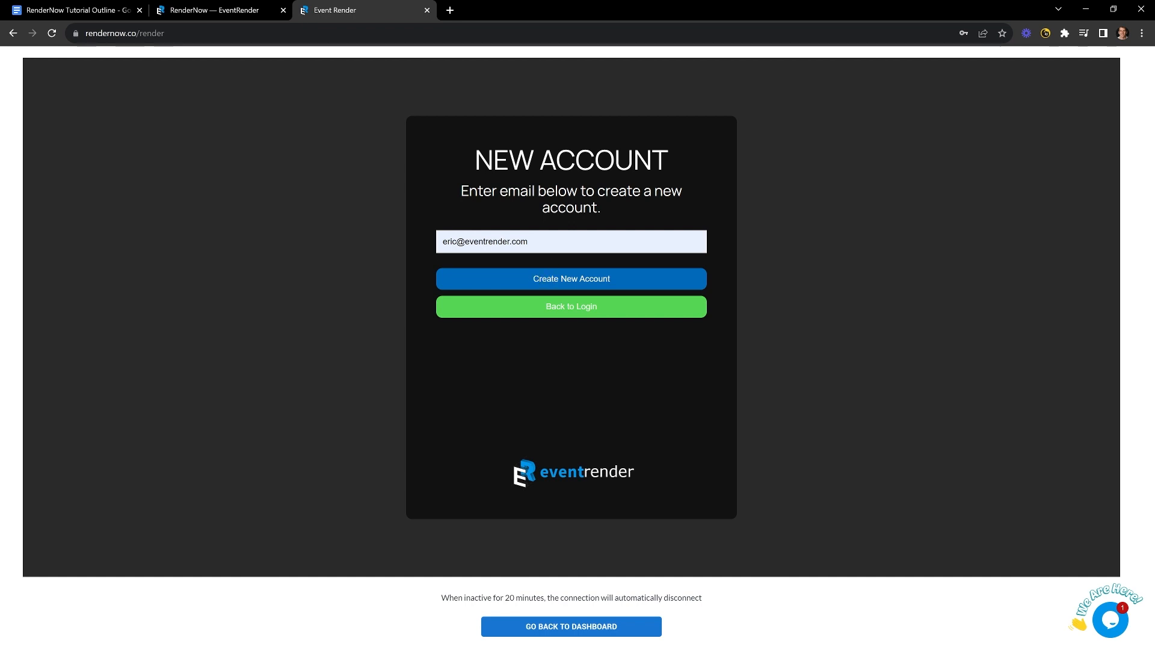
pyautogui.click(531, 315)
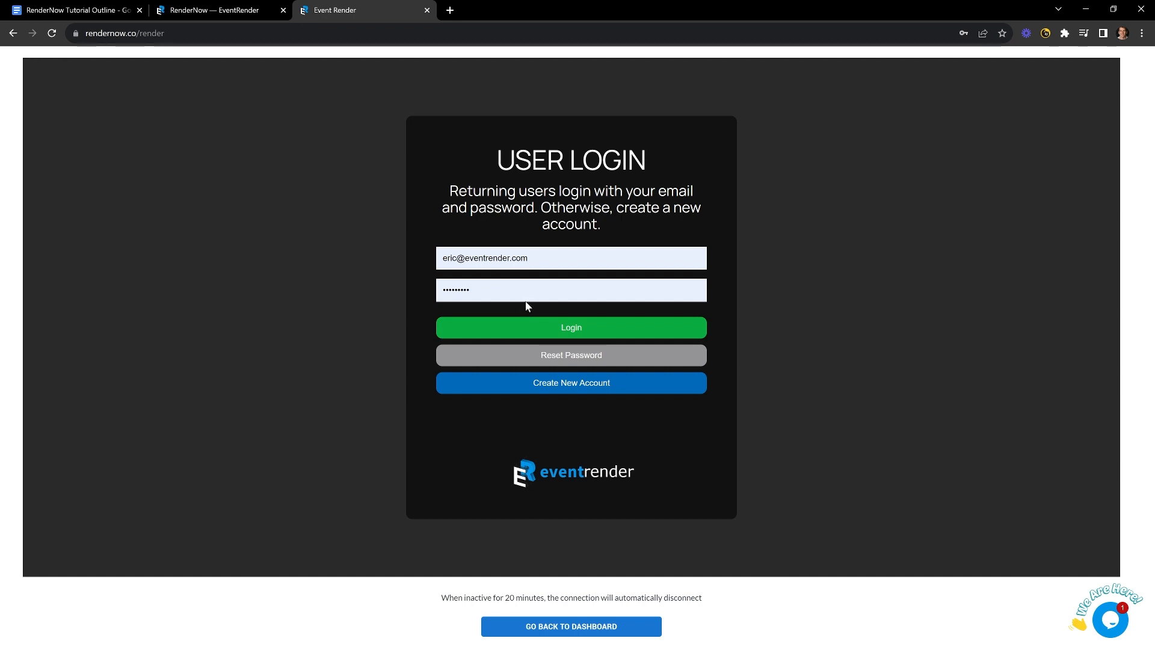
pyautogui.click(550, 333)
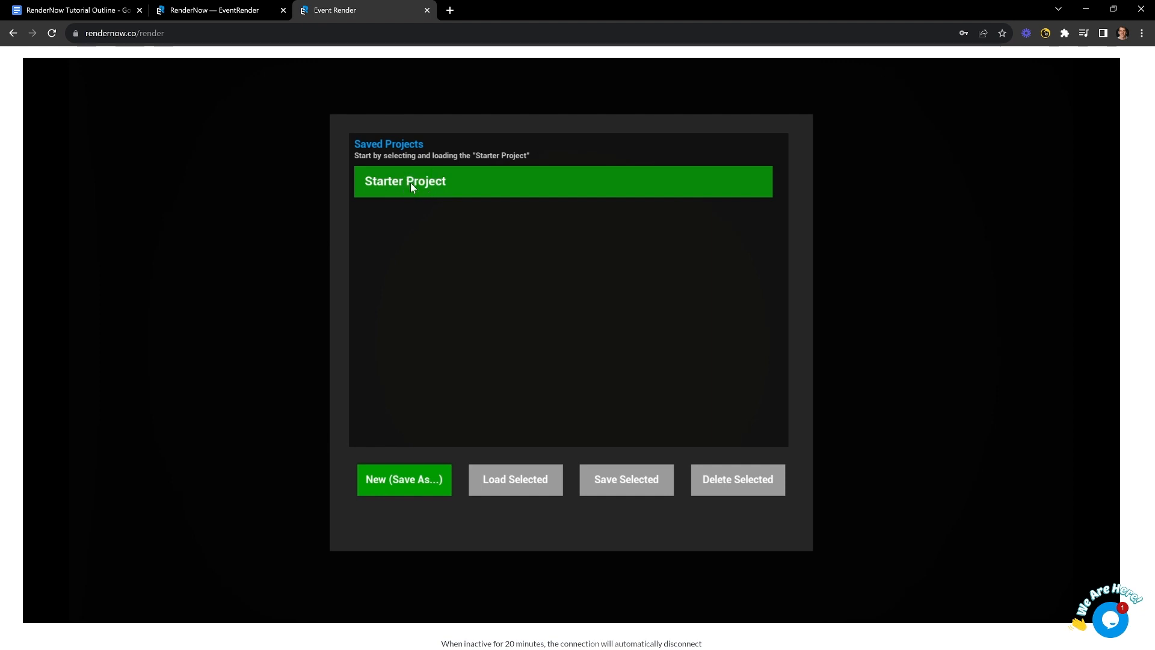
# - Load the Starter Project, then open and close the Saved Projects menu
pyautogui.click(522, 478)
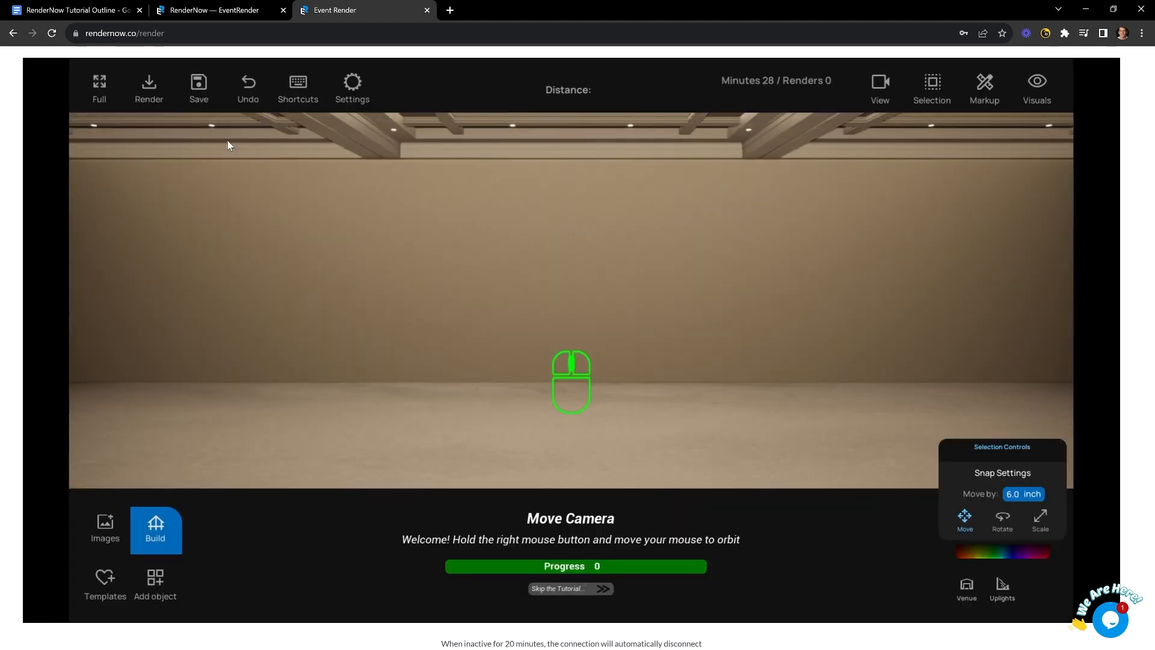
pyautogui.click(196, 85)
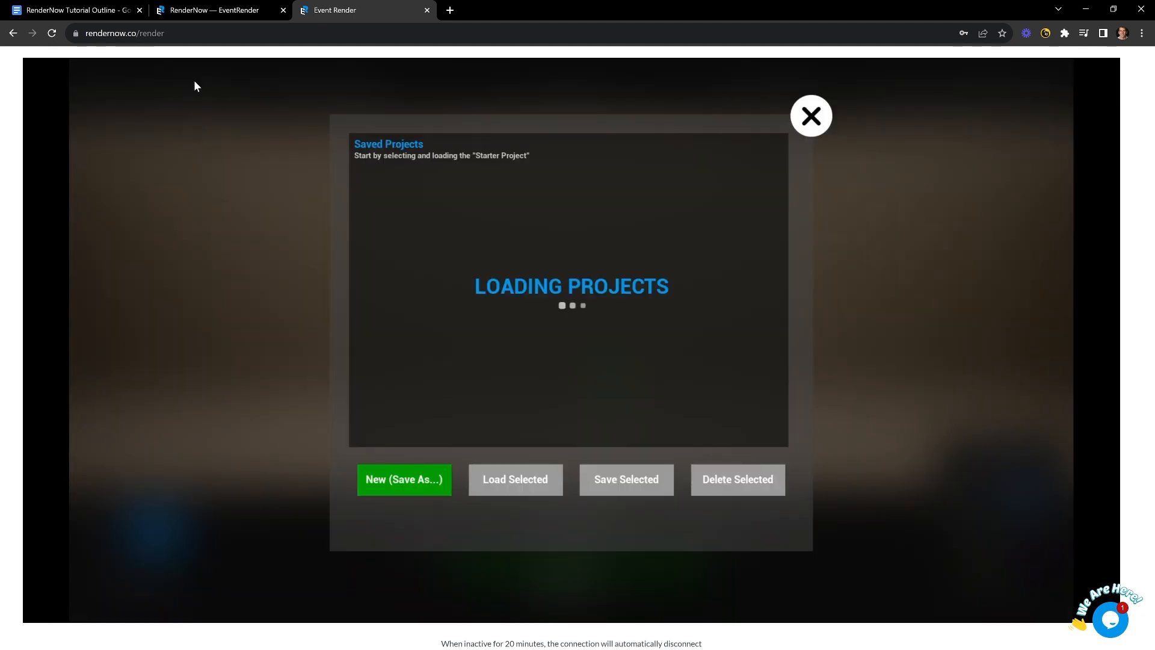
pyautogui.click(811, 115)
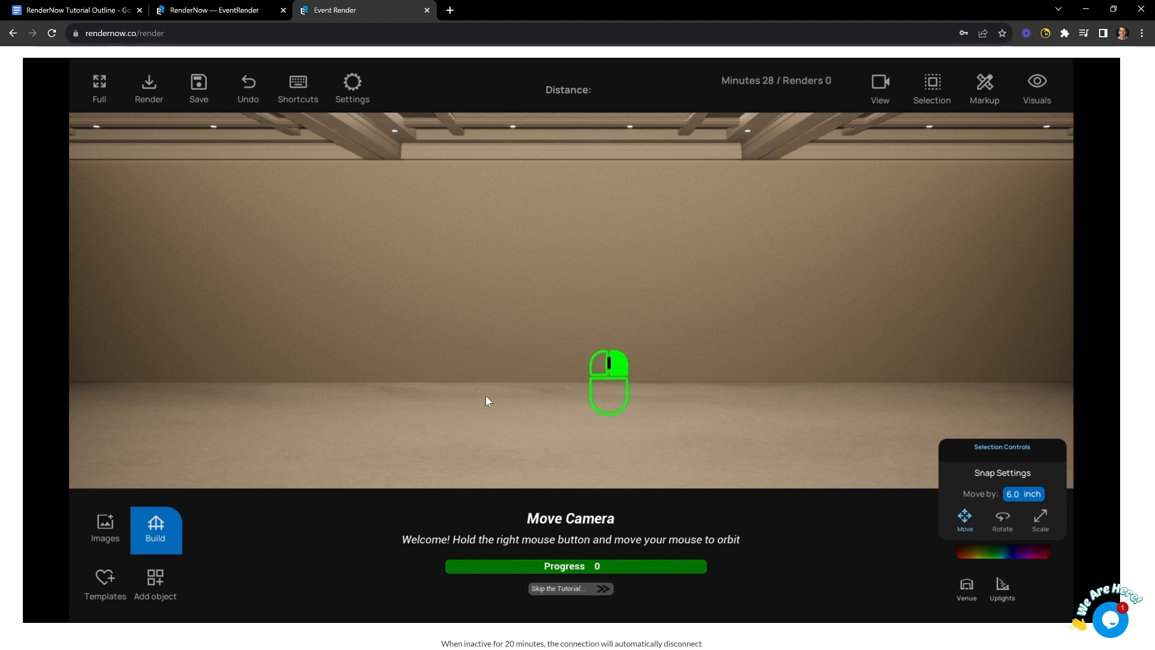
# - Orbit the camera around the empty room and advance the tutorial to Camera XYZ Movement
pyautogui.hotkey('ctrl', '1')
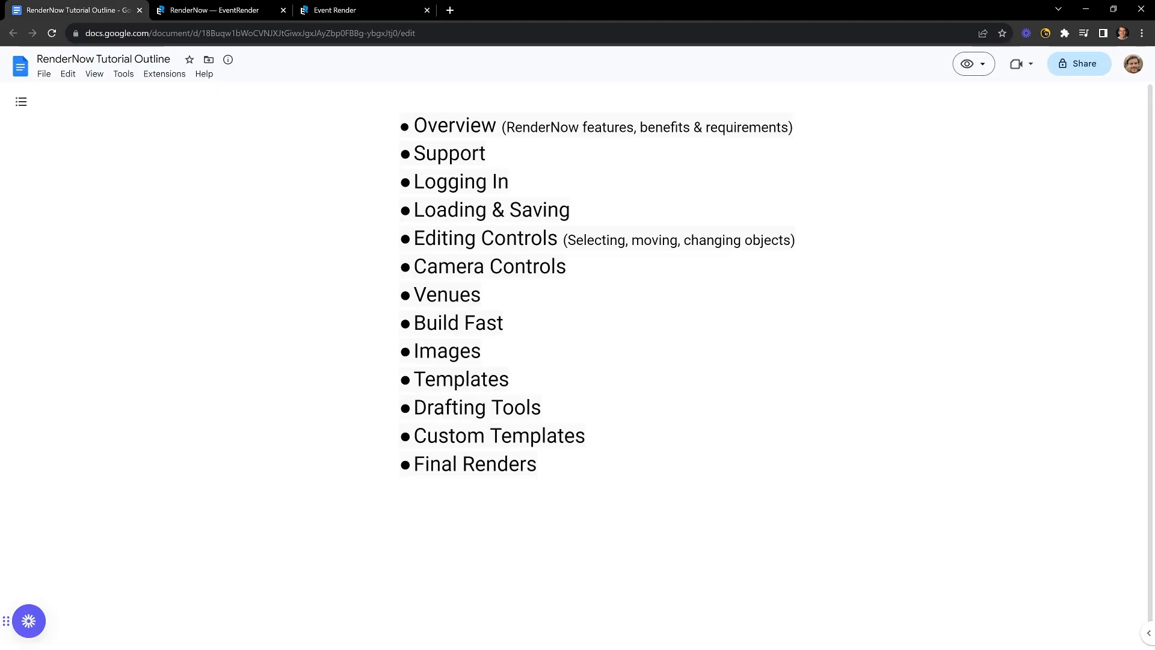
pyautogui.hotkey('ctrl', '3')
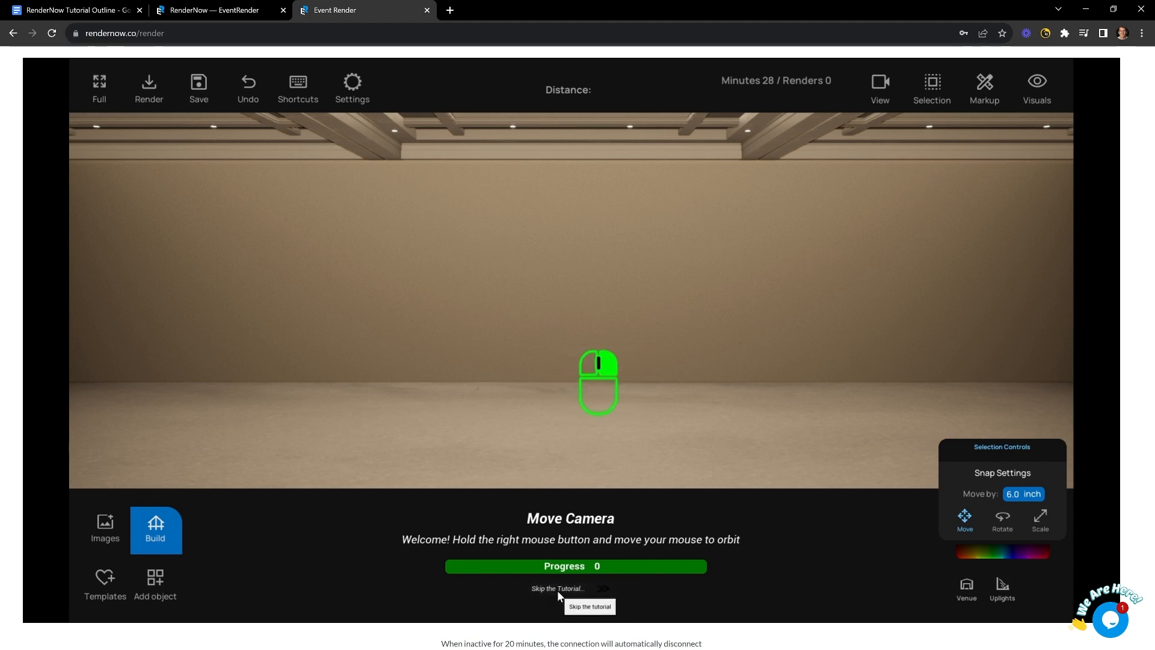
pyautogui.moveTo(599, 395); pyautogui.dragTo(602, 421, button='right')
pyautogui.click(572, 473)
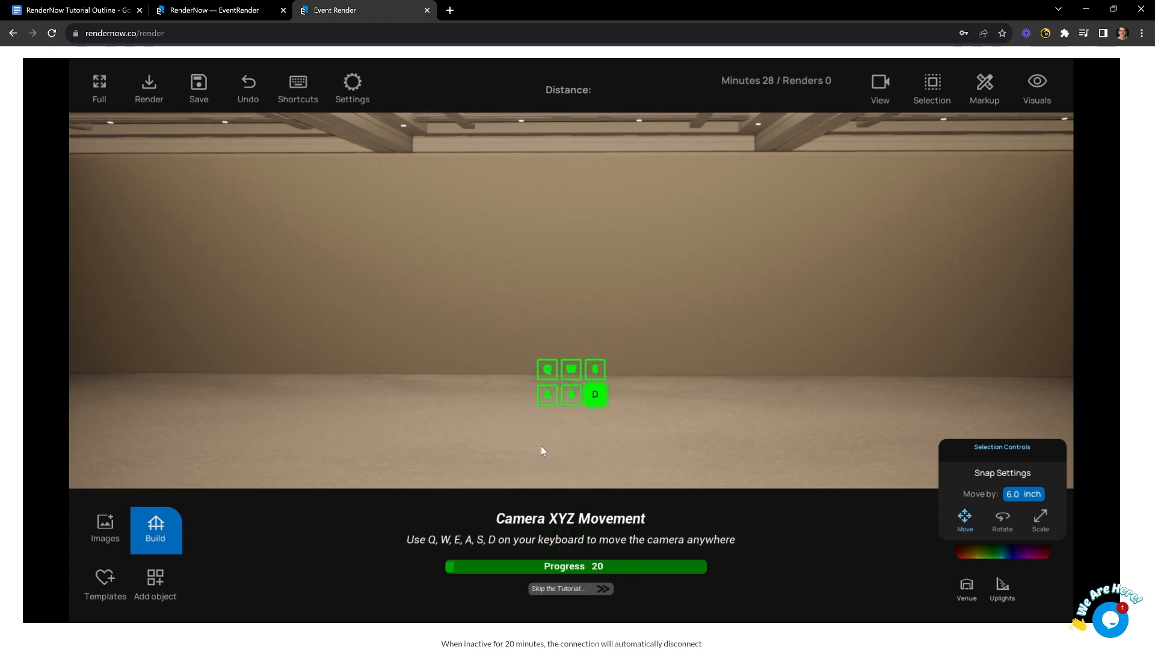
pyautogui.moveTo(541, 446); pyautogui.dragTo(540, 445, button='right')
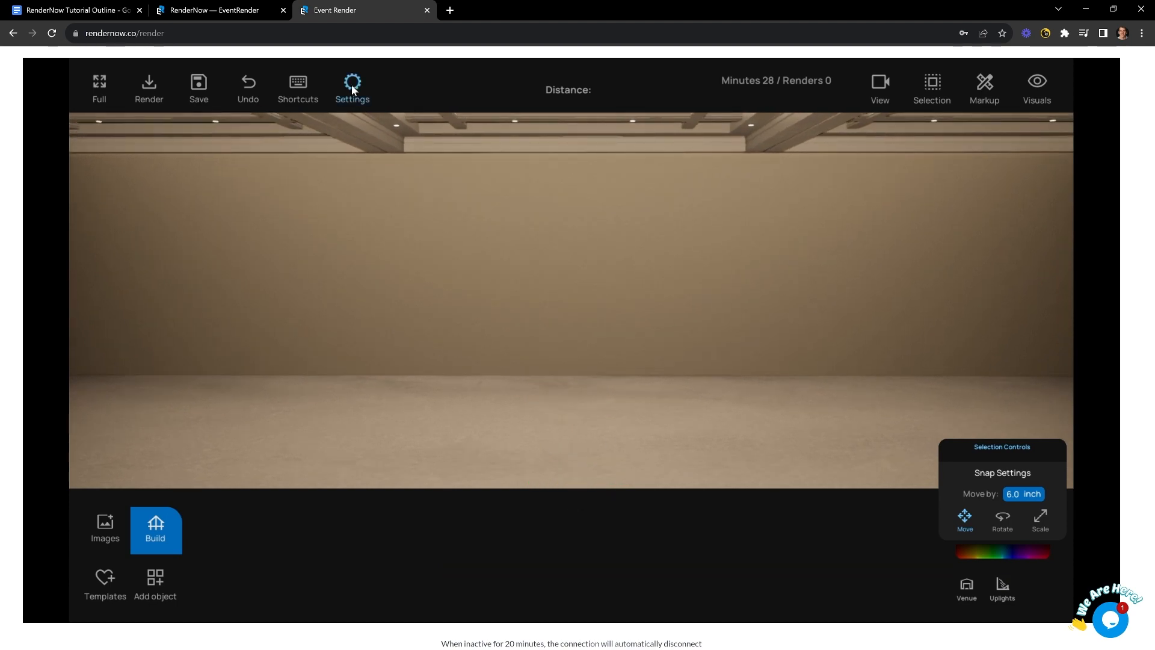
# - Go full screen and place a 50 × 14 ft black pleated drape behind the stage, then select it
pyautogui.click(100, 82)
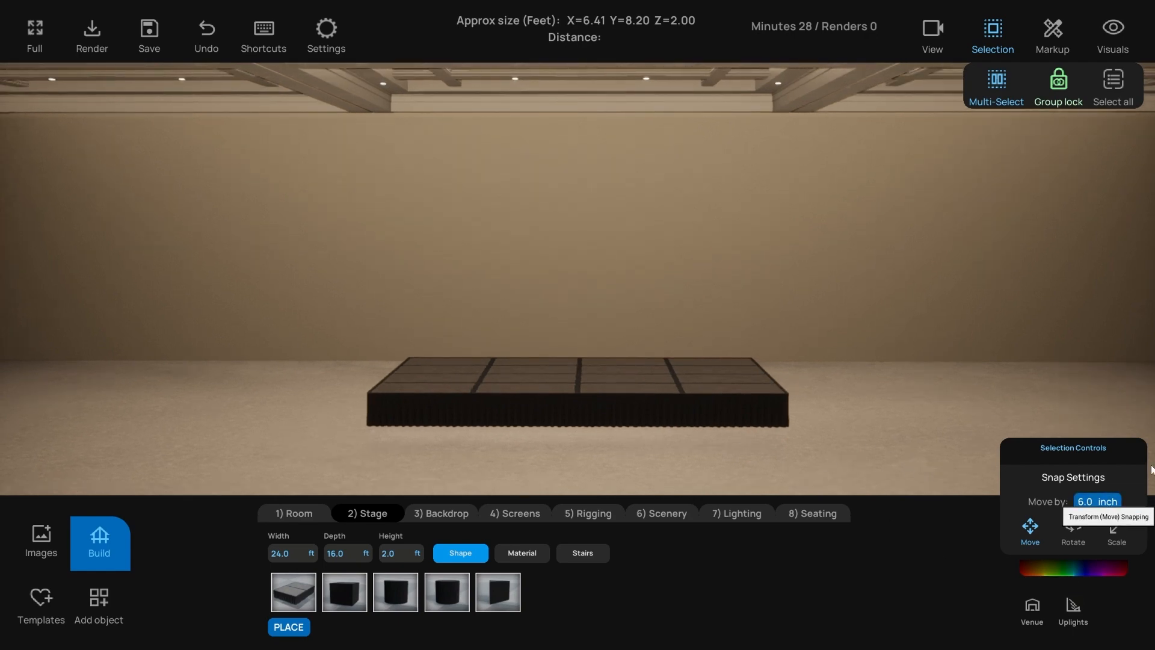
pyautogui.click(441, 512)
pyautogui.click(303, 588)
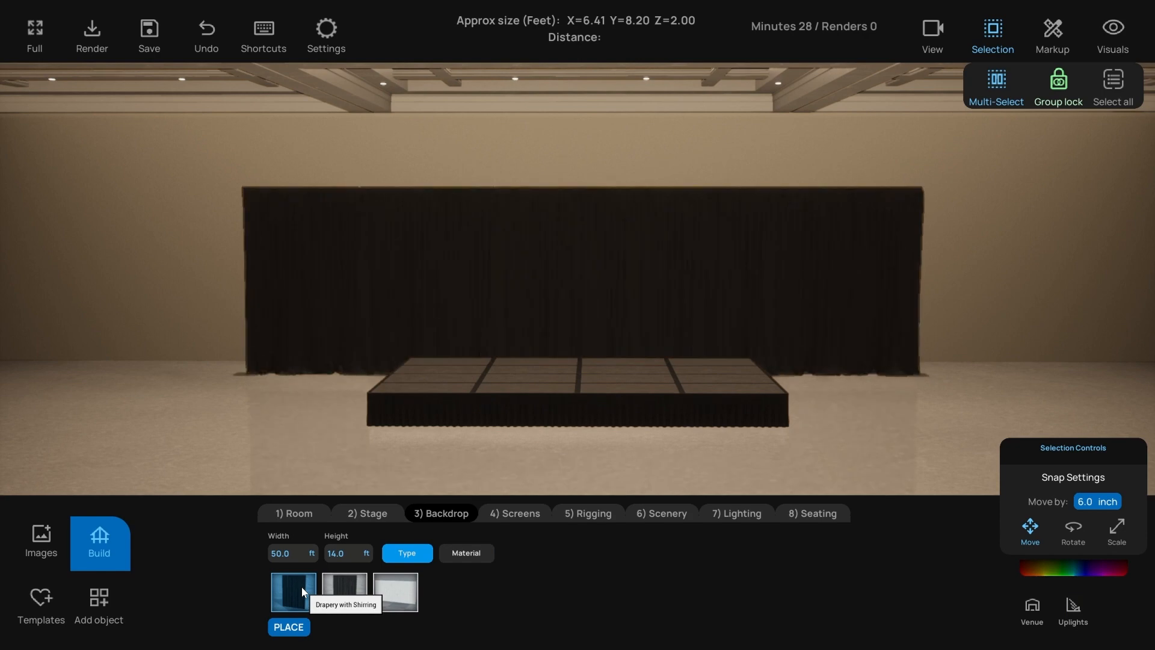
pyautogui.click(330, 298)
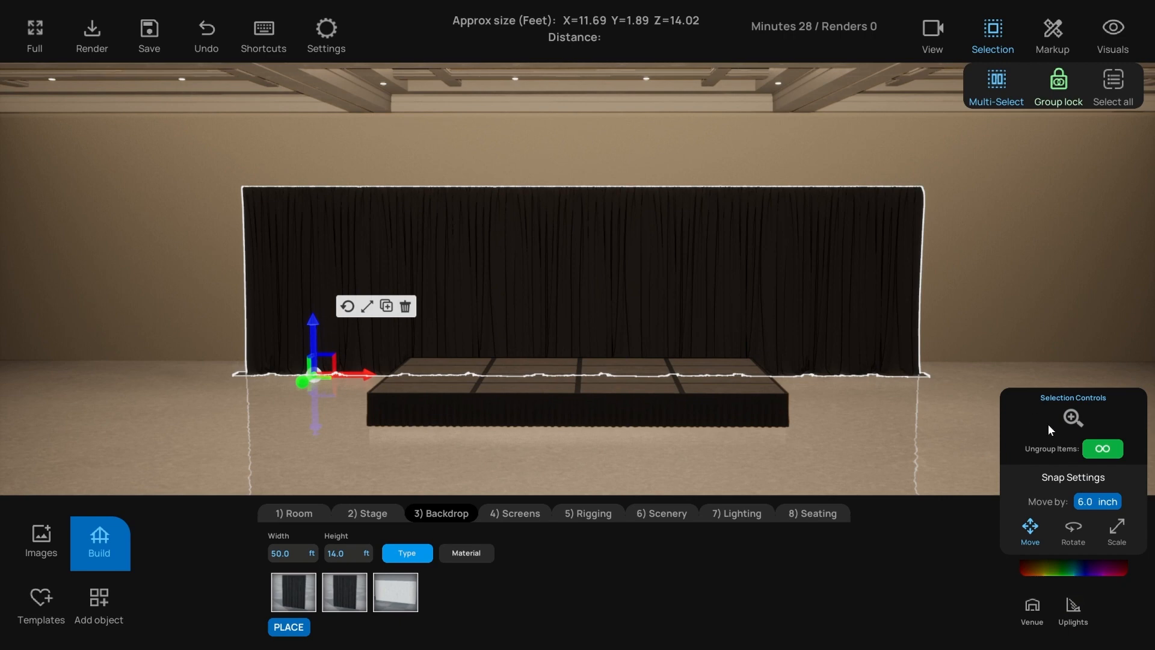
# - Ungroup the drape into separate panels and shift the left panel toward stage centre
pyautogui.click(1103, 449)
pyautogui.click(327, 284)
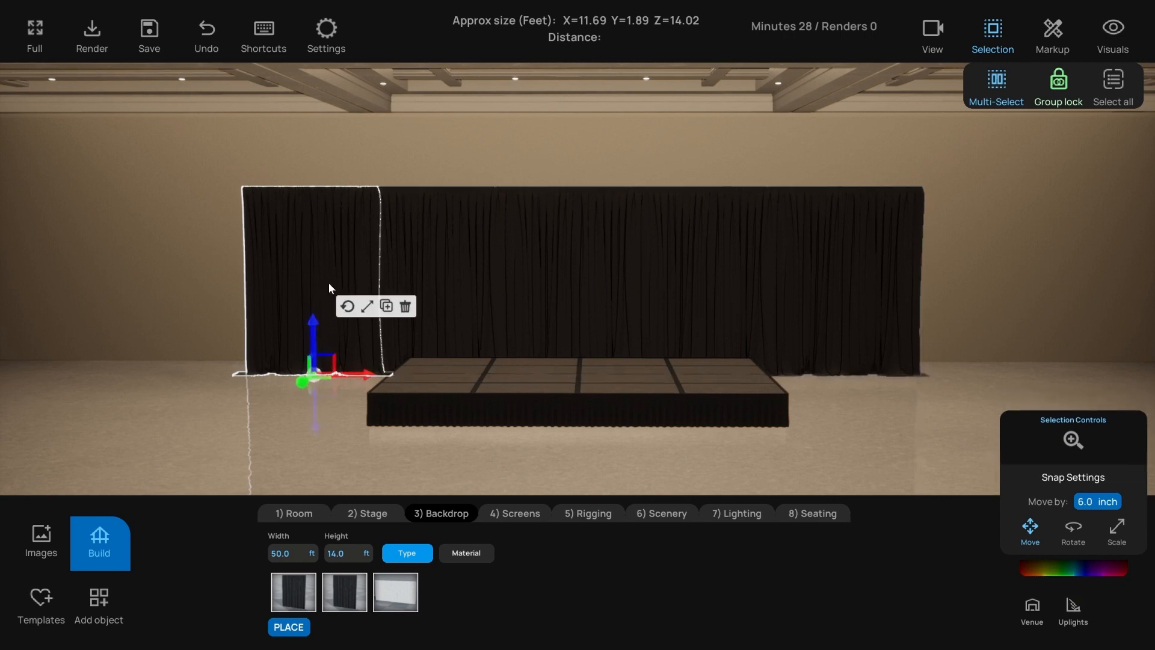
pyautogui.moveTo(328, 283); pyautogui.dragTo(357, 373)
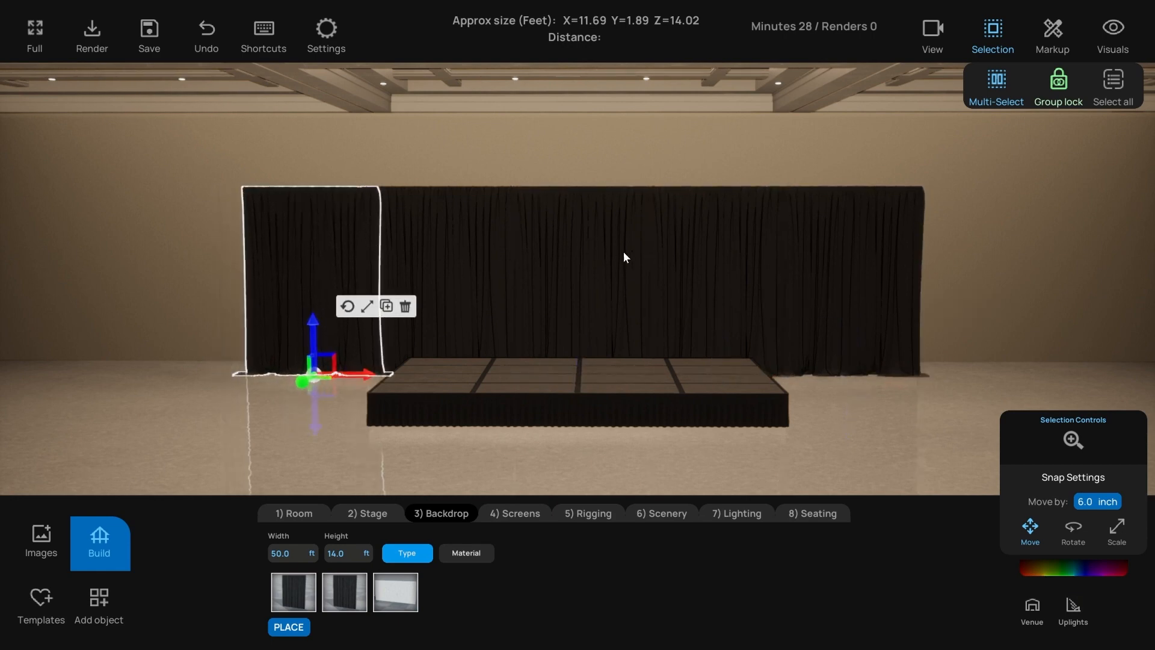
# - Box-select all drape panels, regroup them into one backdrop, and rotate it back straight
pyautogui.scroll(-1, 612, 255)
pyautogui.click(596, 261)
pyautogui.moveTo(314, 250); pyautogui.dragTo(847, 269)
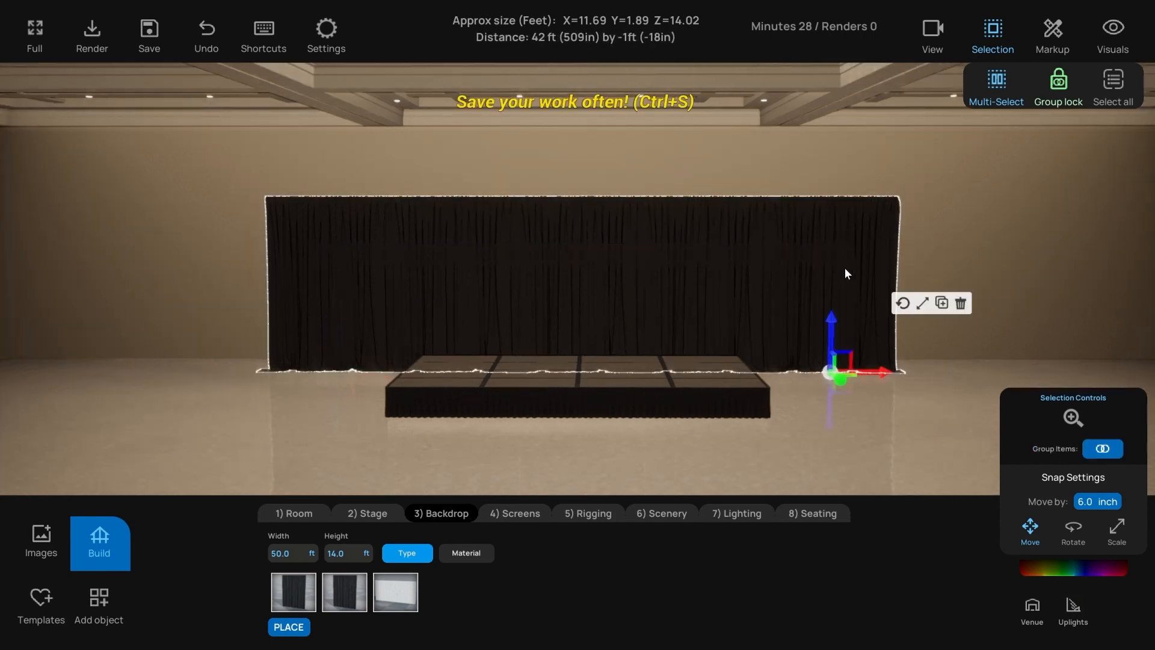
pyautogui.click(1101, 450)
pyautogui.click(1073, 528)
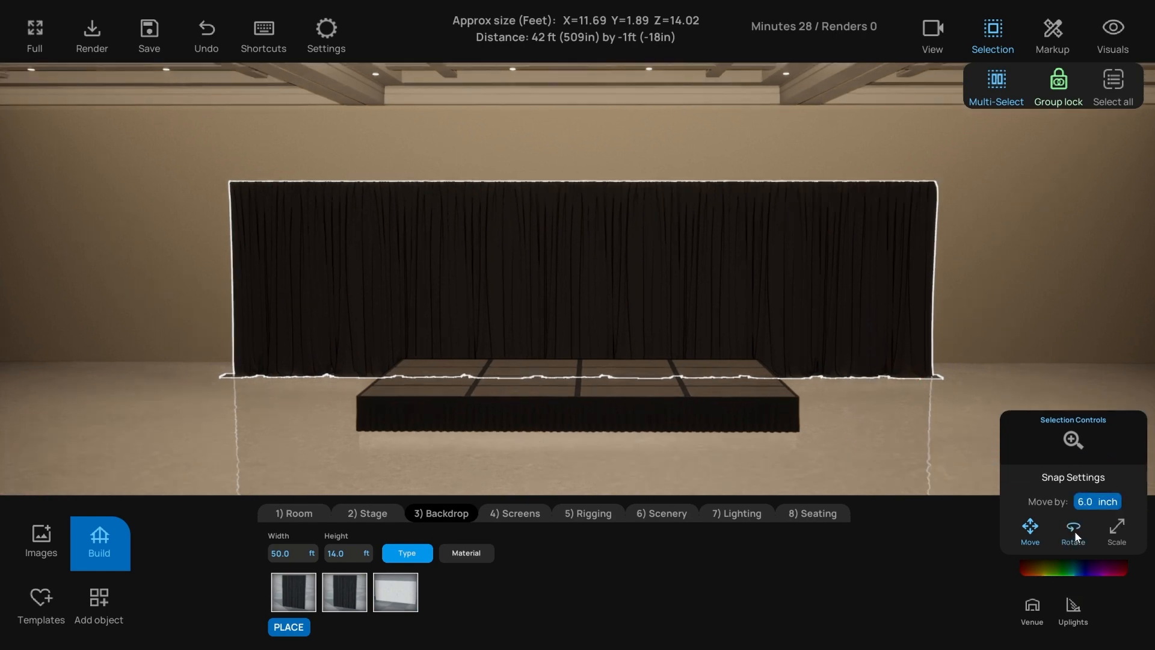
pyautogui.moveTo(839, 381); pyautogui.dragTo(834, 381)
# - Cycle the backdrop through the Move, Rotate and Scale gizmo modes, then deselect it
pyautogui.click(841, 307)
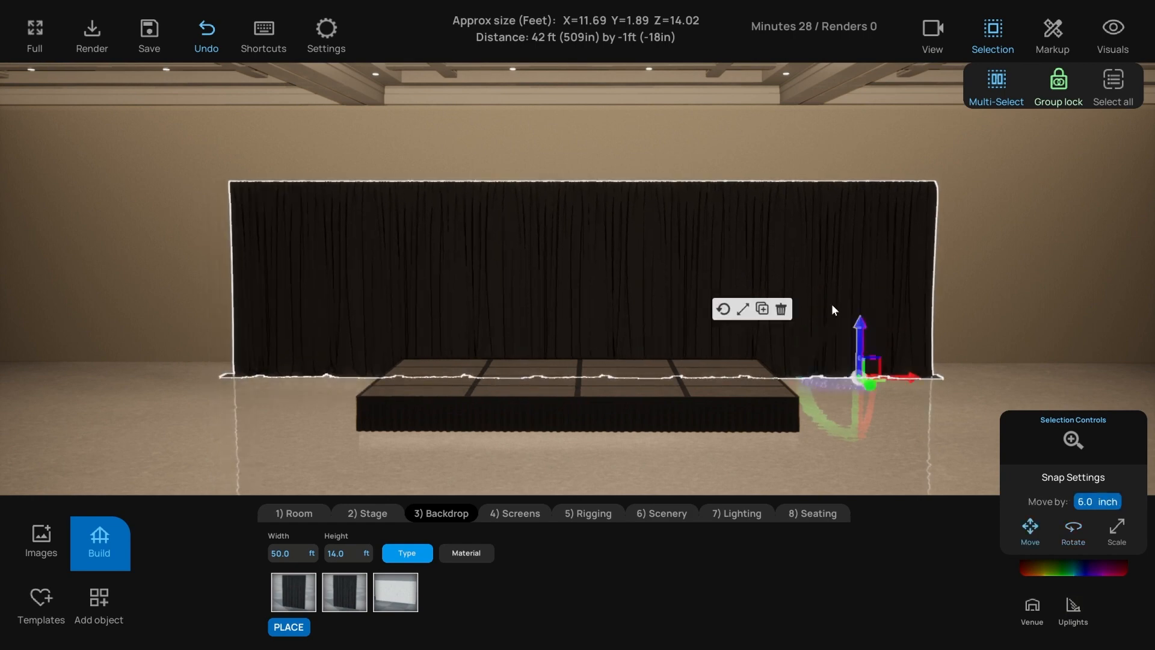
pyautogui.click(725, 308)
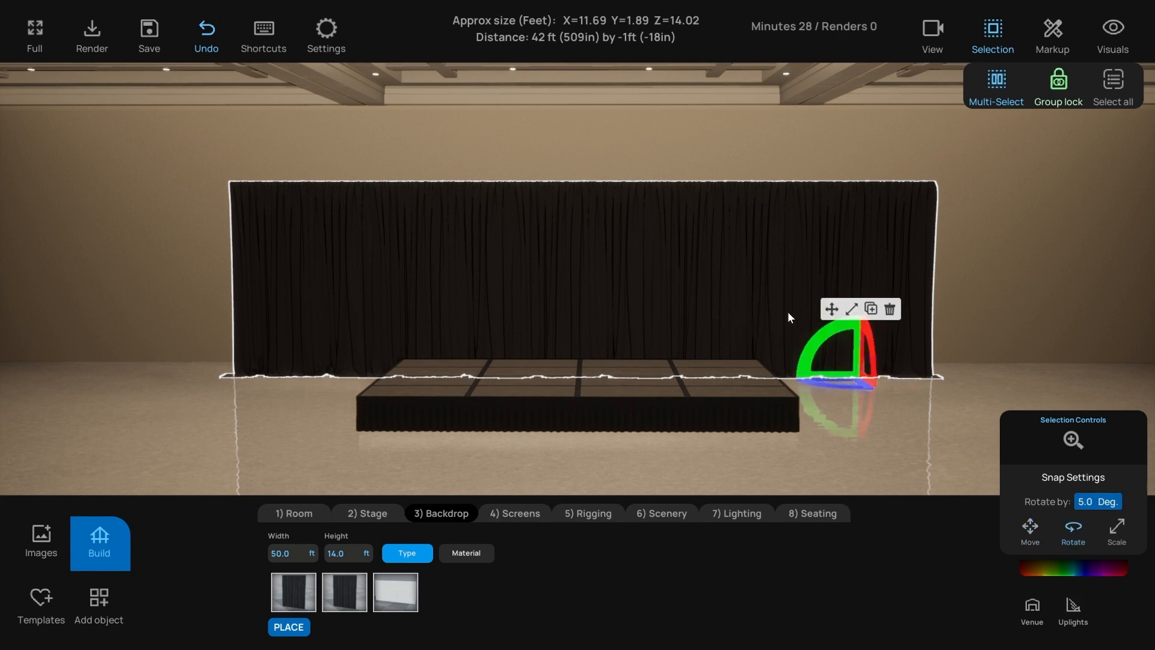
pyautogui.click(832, 309)
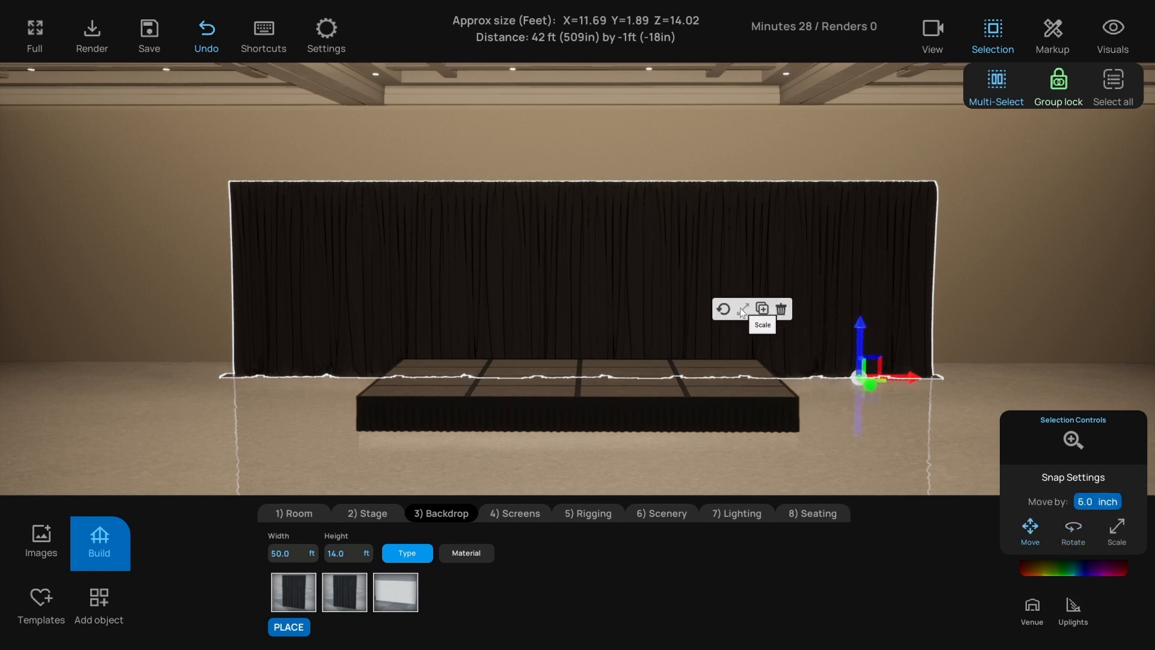
pyautogui.click(744, 309)
pyautogui.click(724, 310)
pyautogui.click(1073, 528)
pyautogui.click(1117, 526)
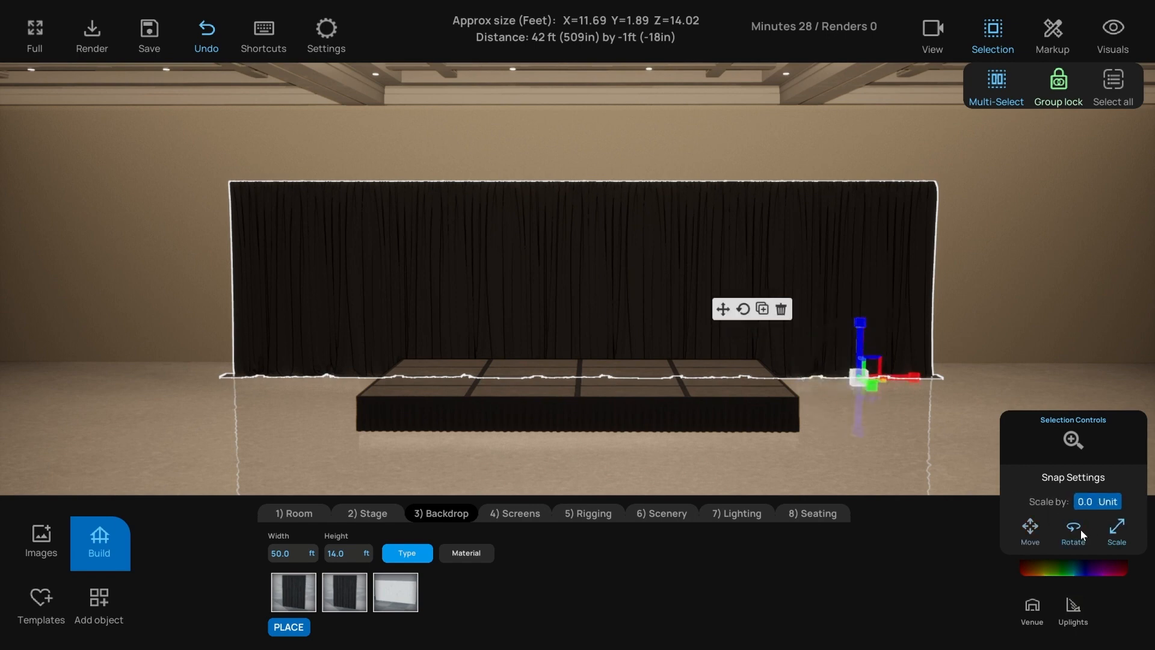
pyautogui.click(1073, 529)
pyautogui.click(1032, 527)
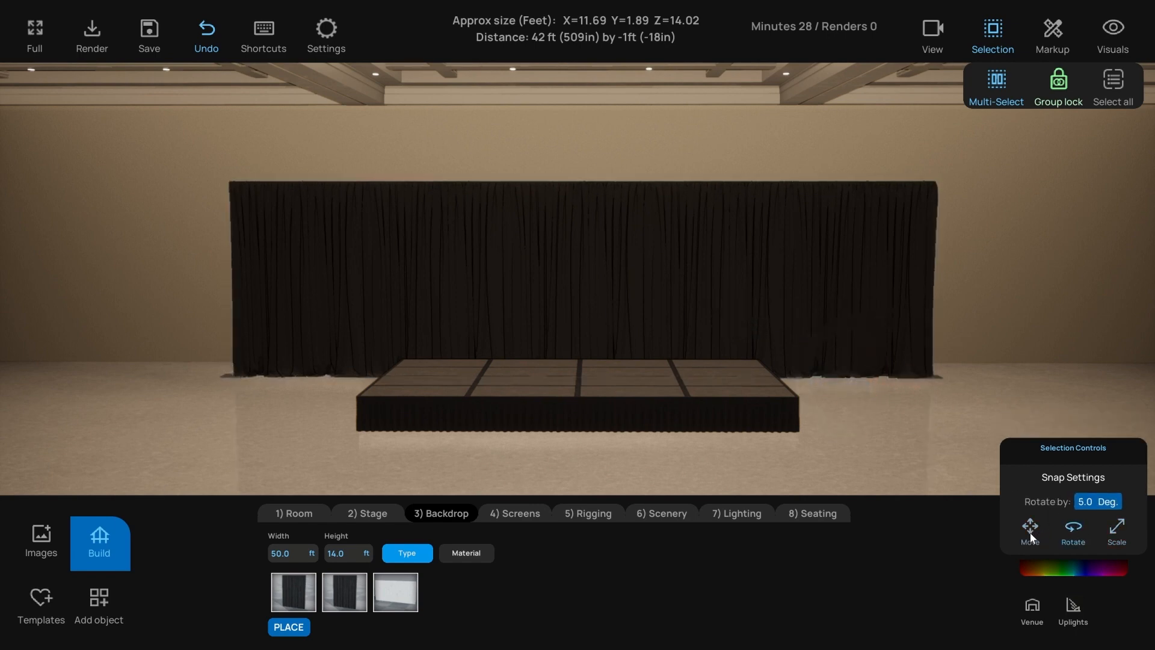
# - Set the backdrop's move snap step to 12 inches and nudge it slightly right
pyautogui.click(859, 298)
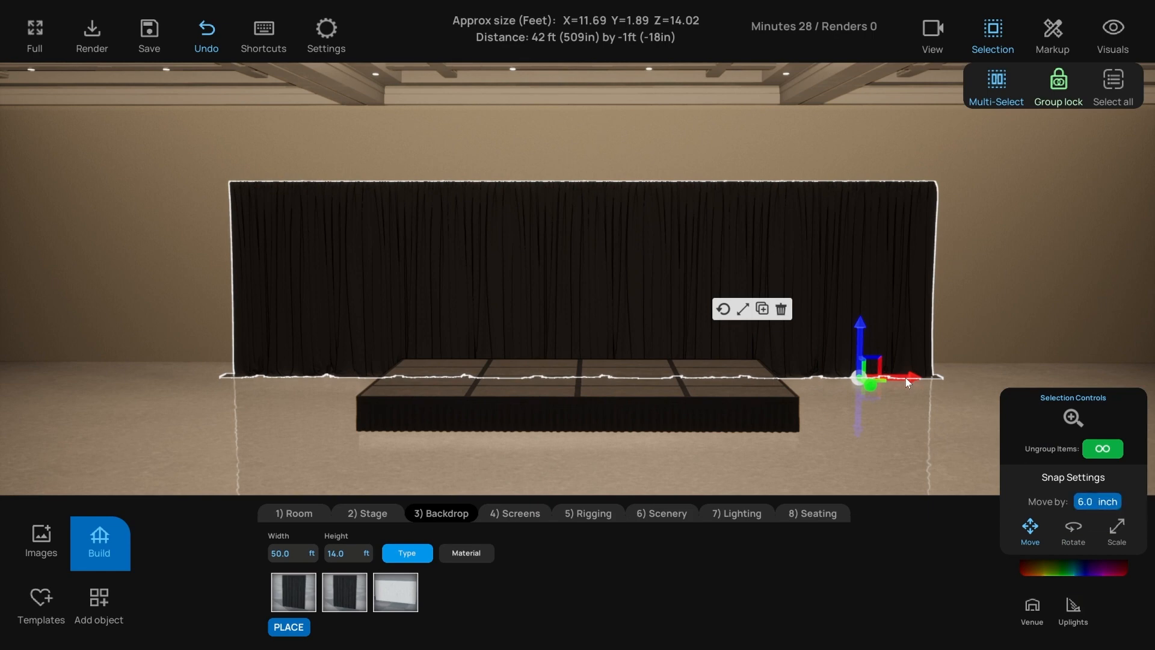
pyautogui.click(1090, 503)
pyautogui.write('12')
pyautogui.press('Return')
pyautogui.moveTo(900, 378)
pyautogui.mouseDown()
pyautogui.moveTo(952, 373)
pyautogui.moveTo(915, 375)
pyautogui.mouseUp()
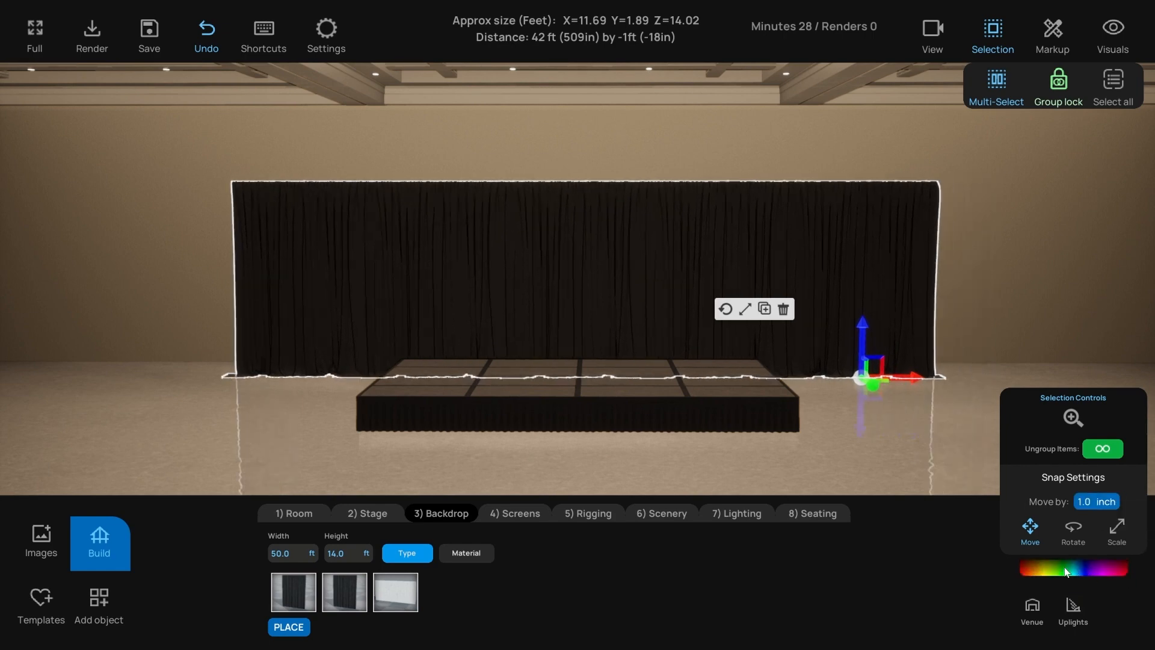
# - Recolour the drape from black to a saturated magenta-pink using the colour wheel
pyautogui.click(1068, 571)
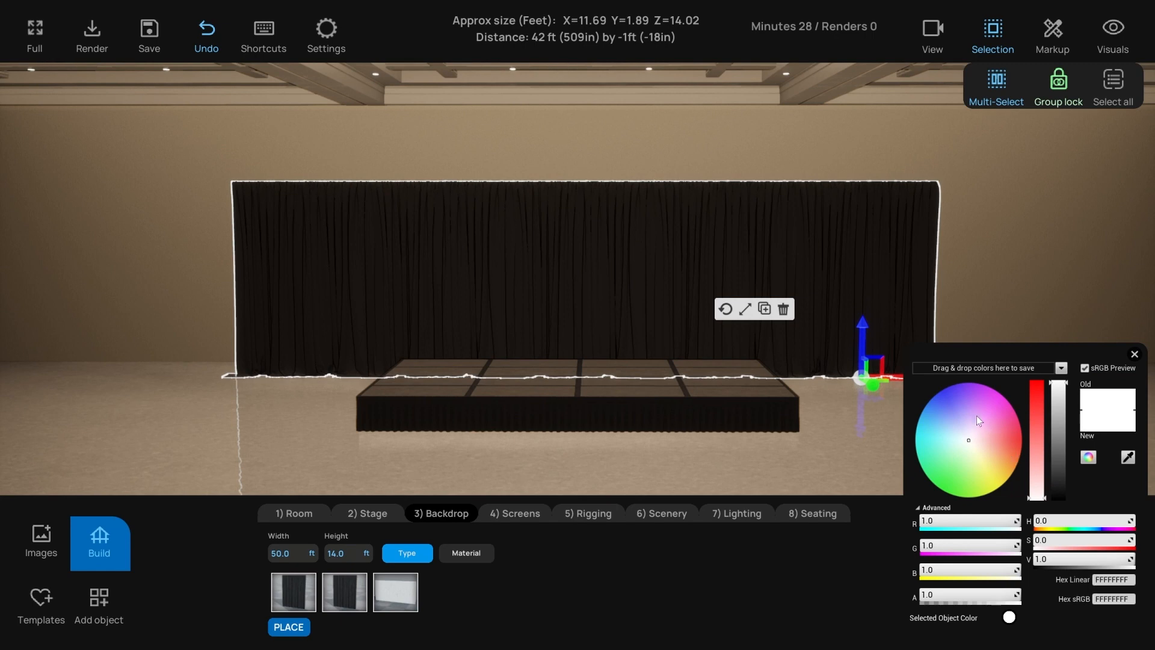
pyautogui.moveTo(961, 410); pyautogui.dragTo(989, 424)
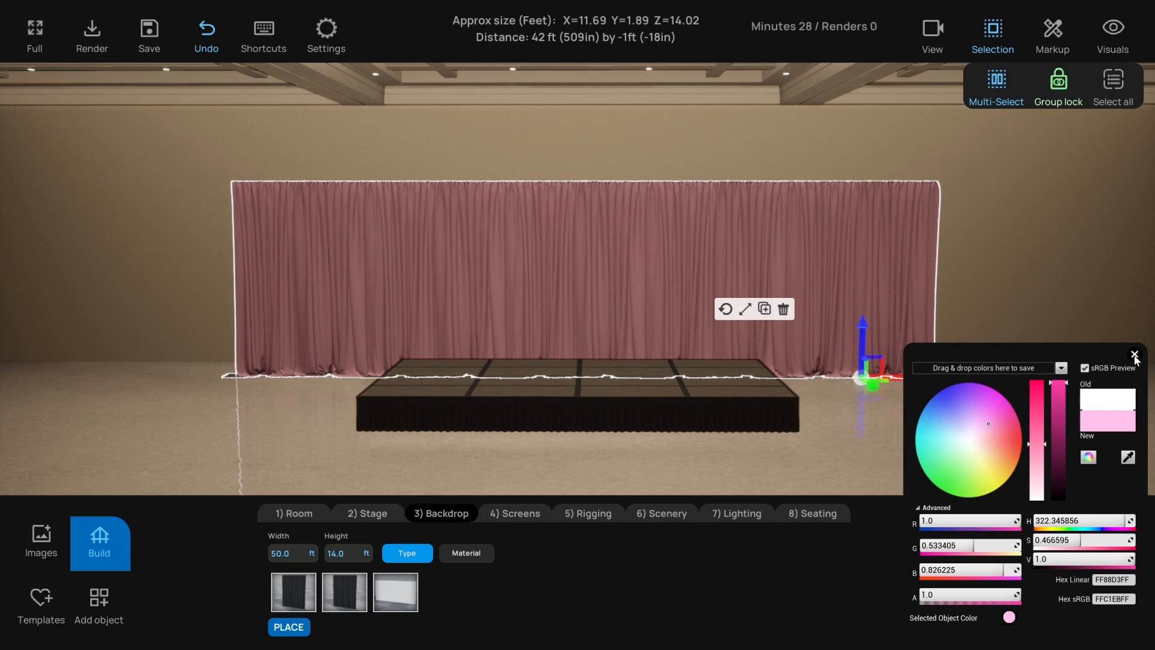
pyautogui.click(1037, 414)
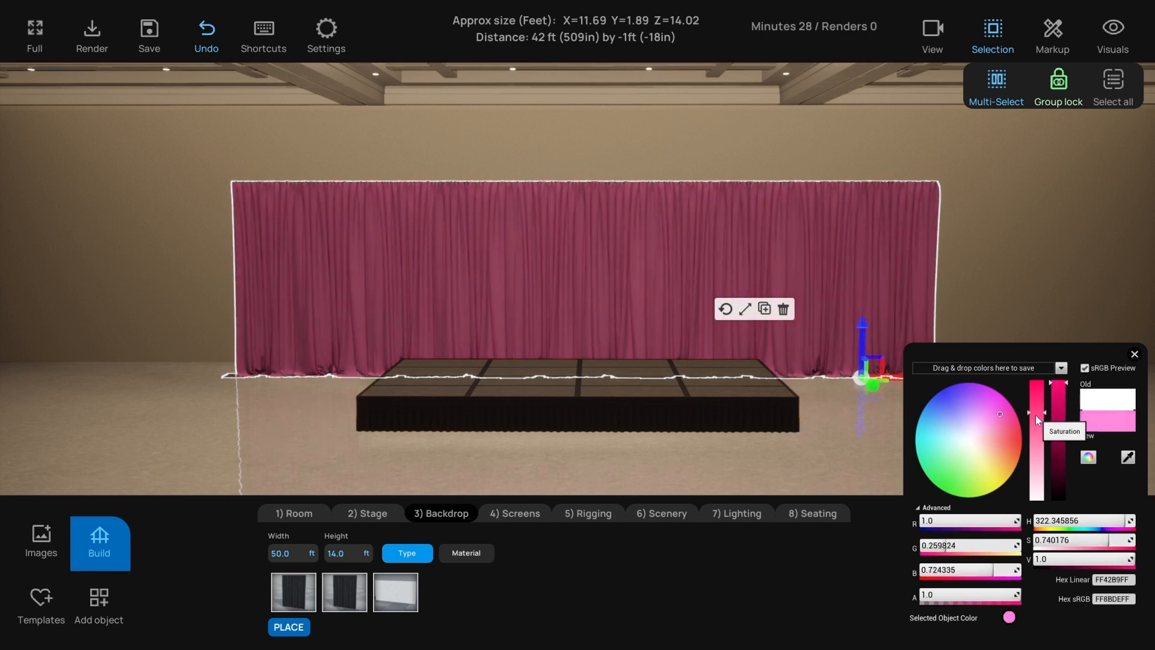
pyautogui.click(1135, 354)
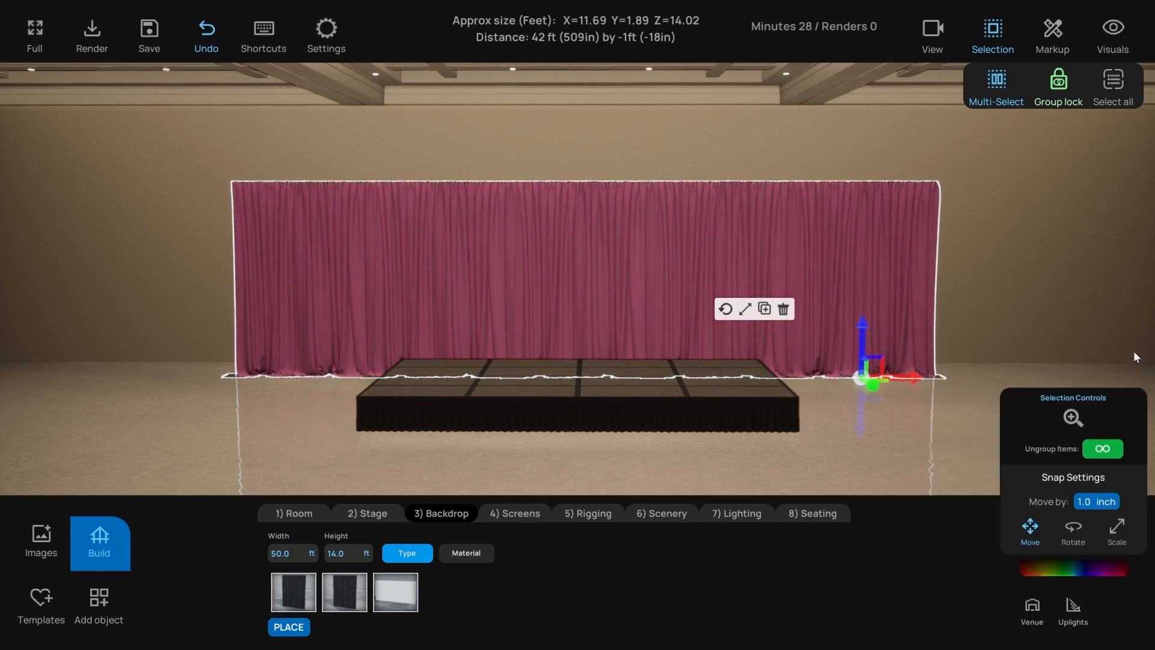
pyautogui.click(752, 445)
# - Select the stage platform and try new colours on it, picking a light sky blue
pyautogui.click(656, 402)
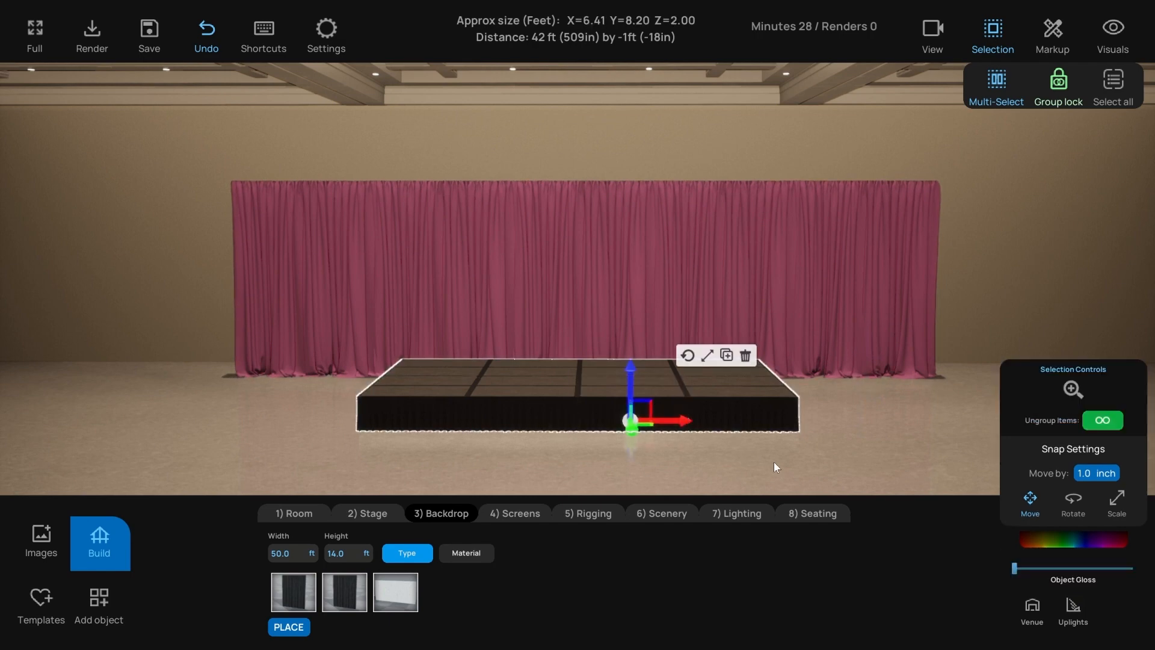
pyautogui.click(536, 400)
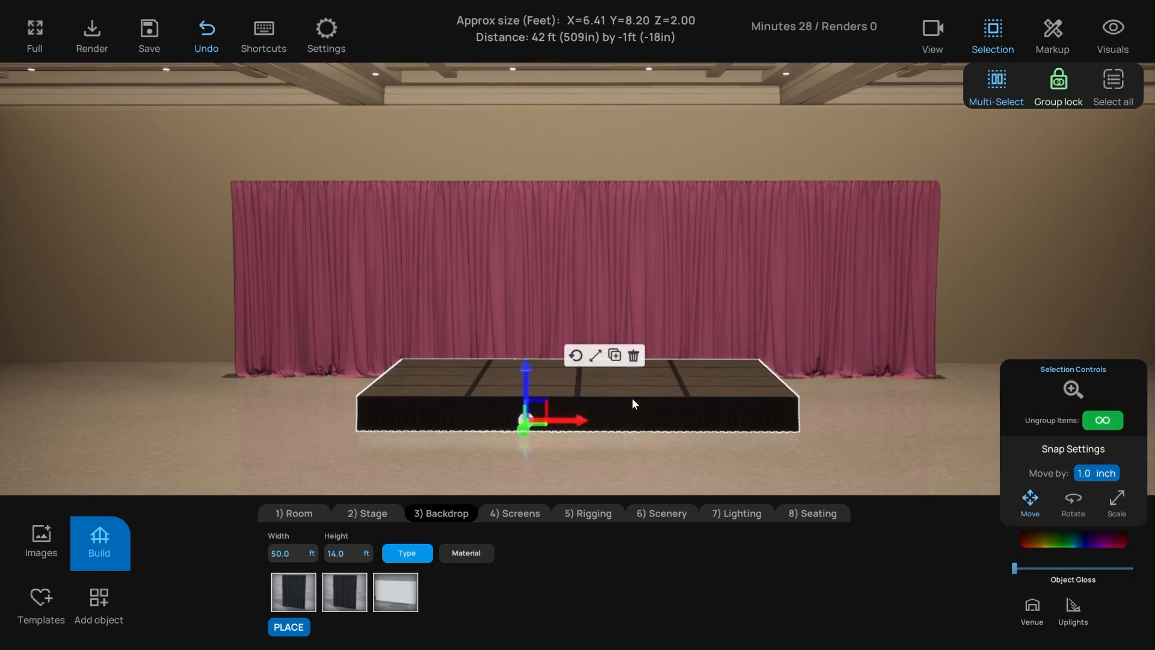
pyautogui.click(1055, 544)
pyautogui.moveTo(969, 423); pyautogui.dragTo(948, 399)
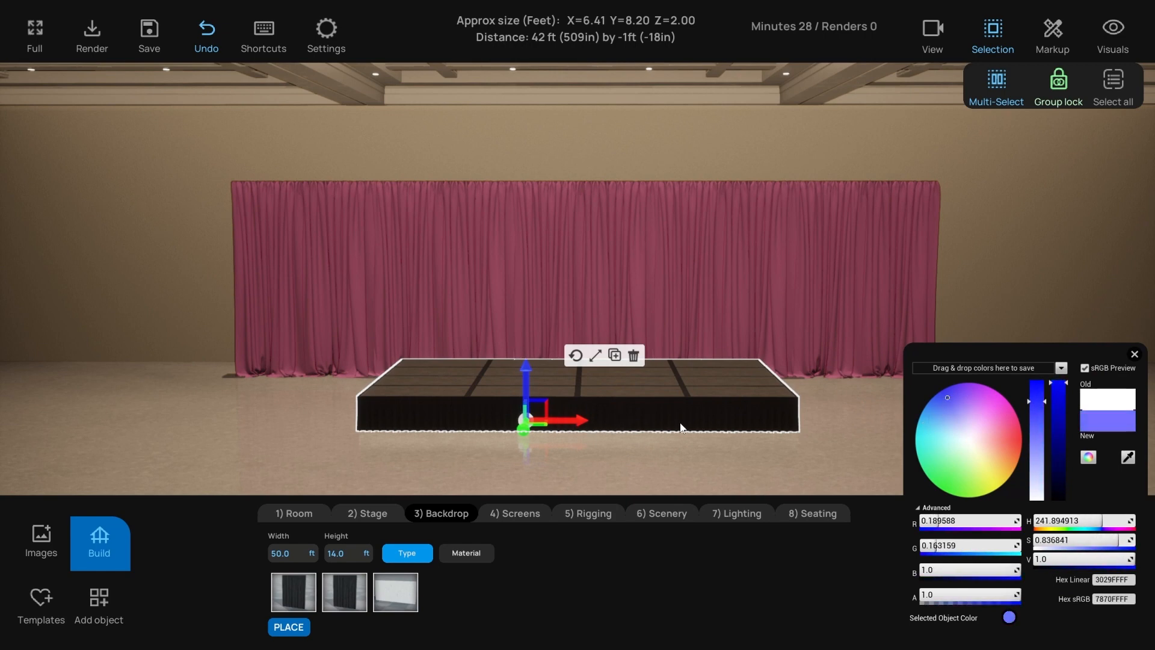
pyautogui.click(931, 418)
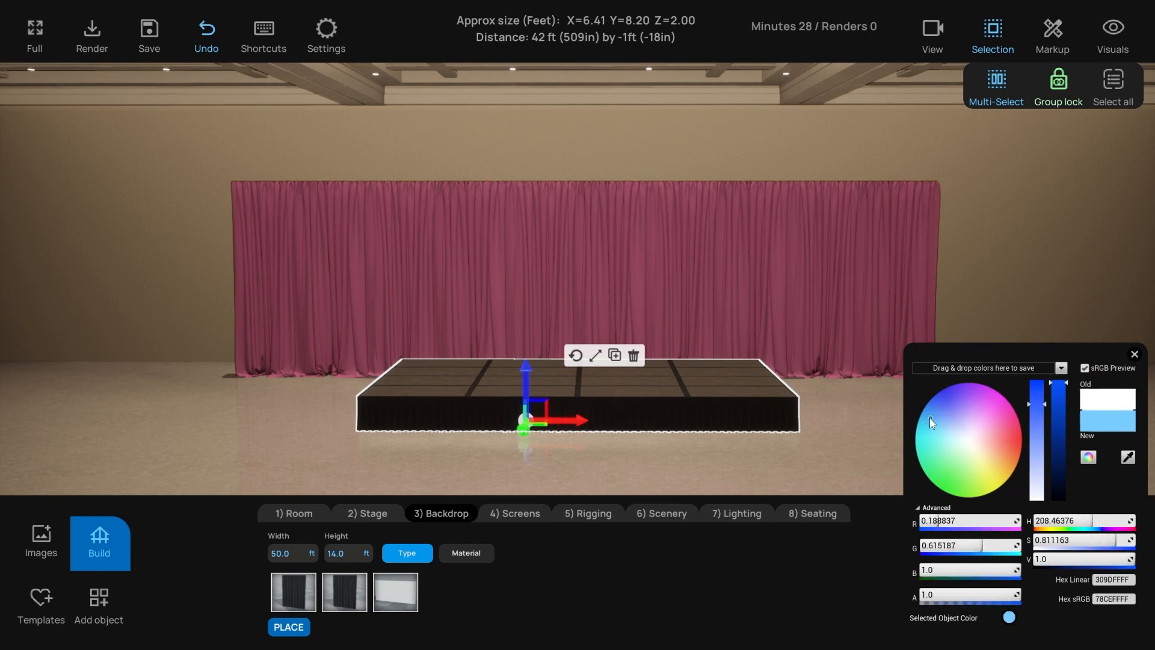
pyautogui.click(1135, 355)
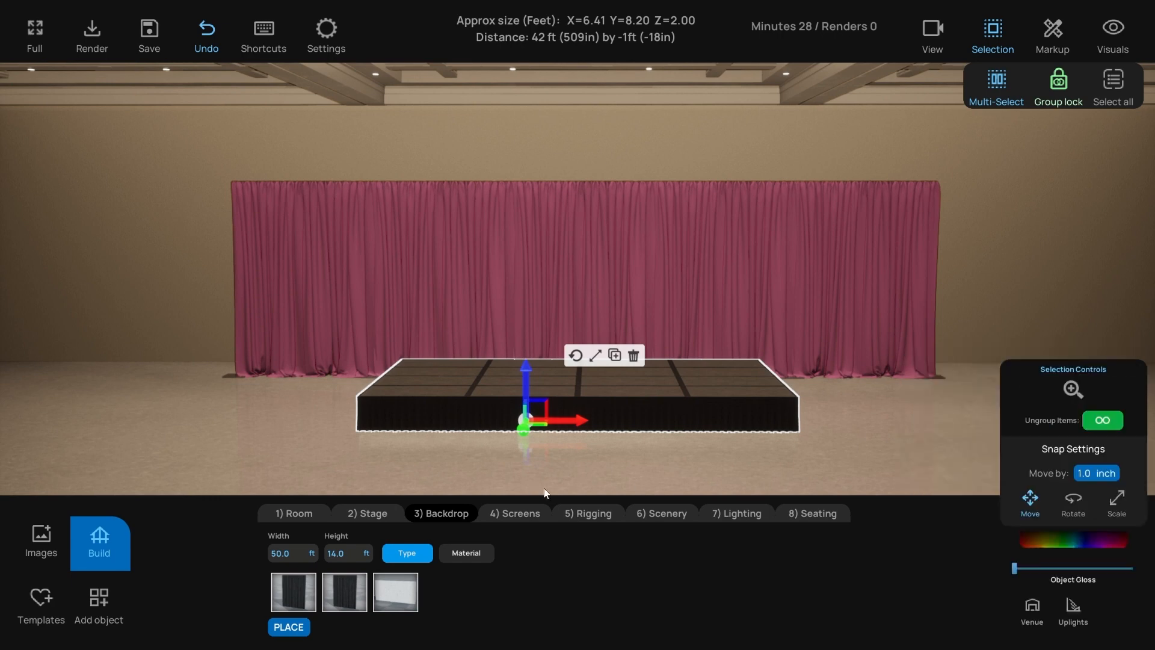
# - Deselect the stage and move through Room and Stage to the Screens options
pyautogui.click(436, 476)
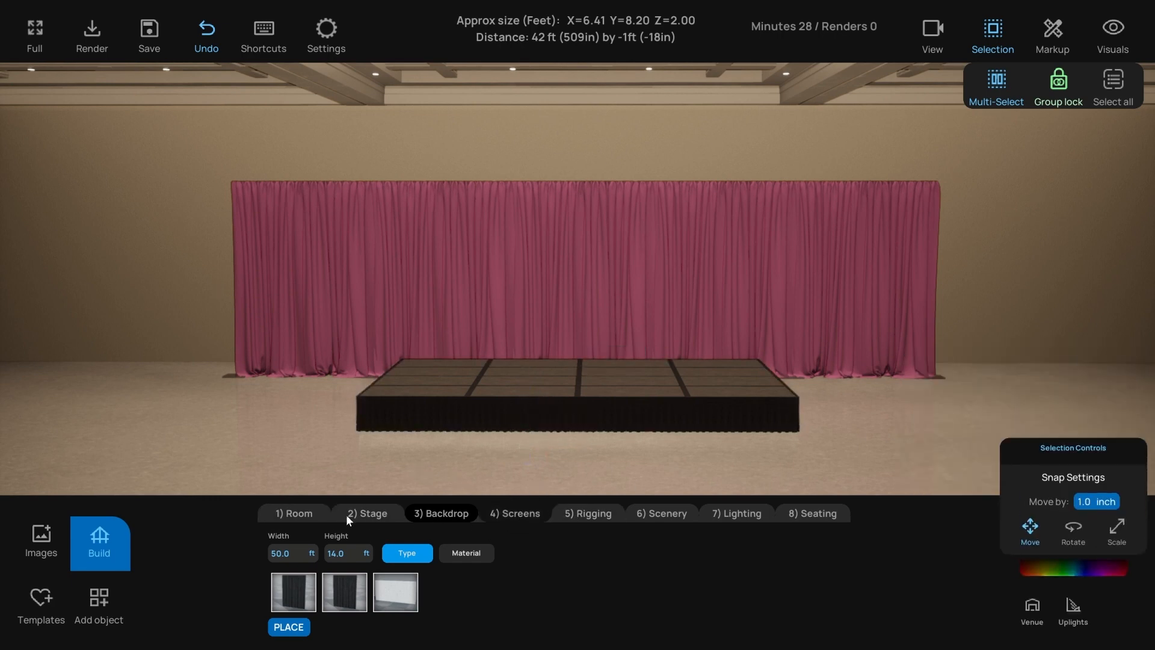
pyautogui.click(321, 511)
pyautogui.click(368, 512)
pyautogui.click(515, 512)
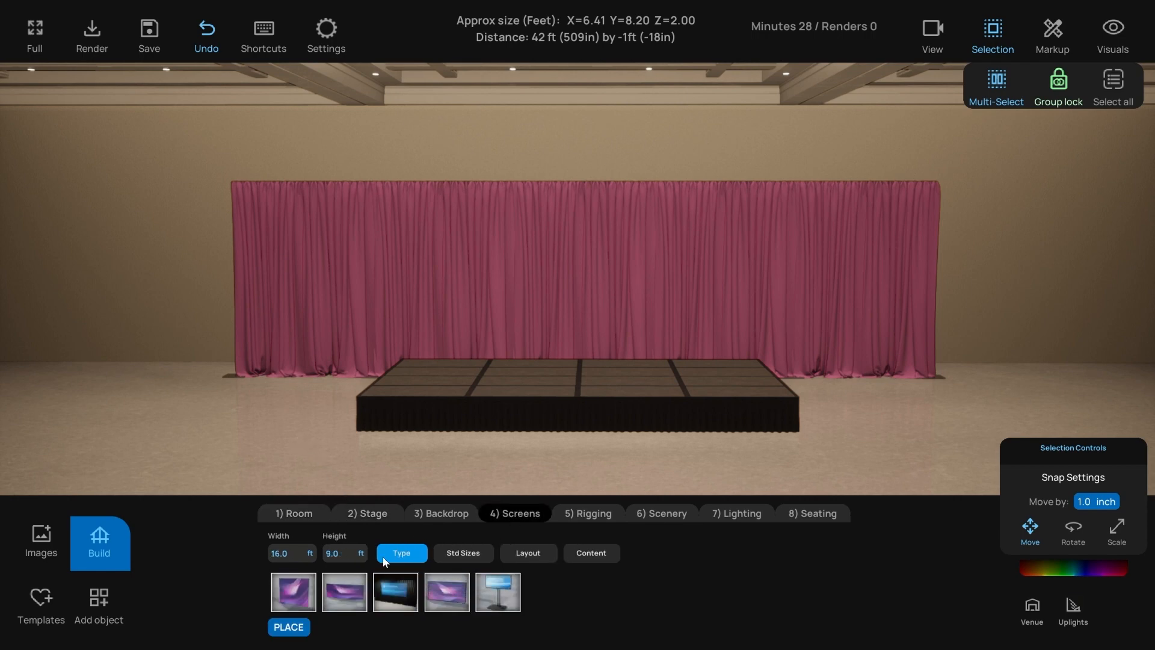
# - Place a 16 × 9 ft screen, recolour its drape pink, and show the Content slide images
pyautogui.click(396, 592)
pyautogui.click(566, 296)
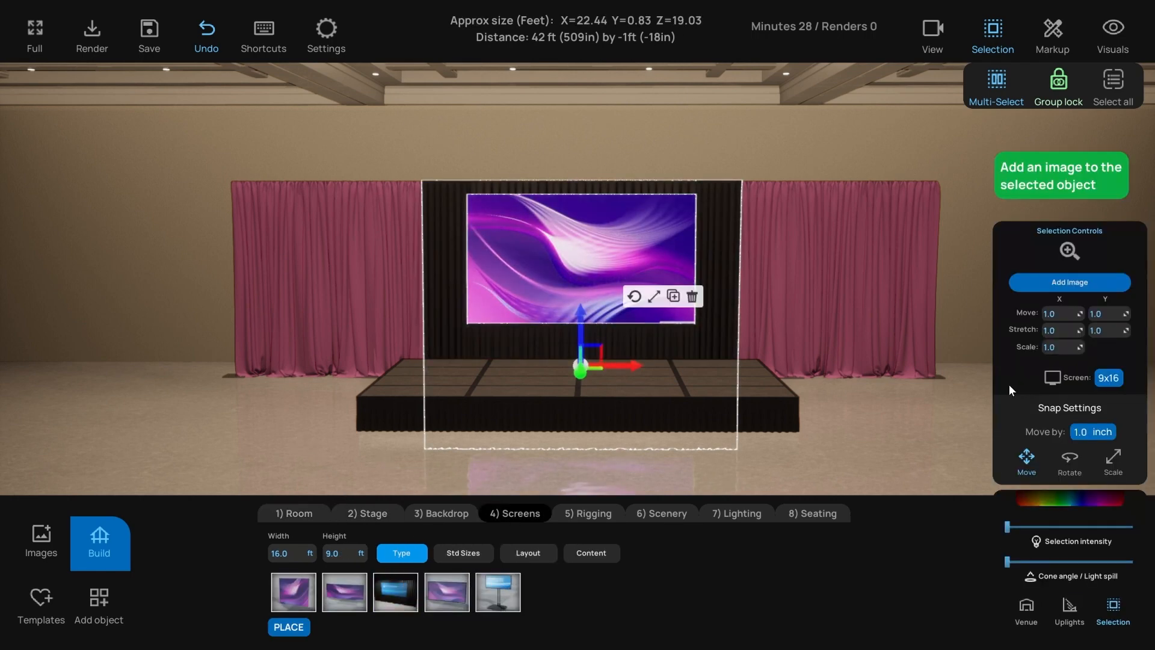
pyautogui.click(1075, 497)
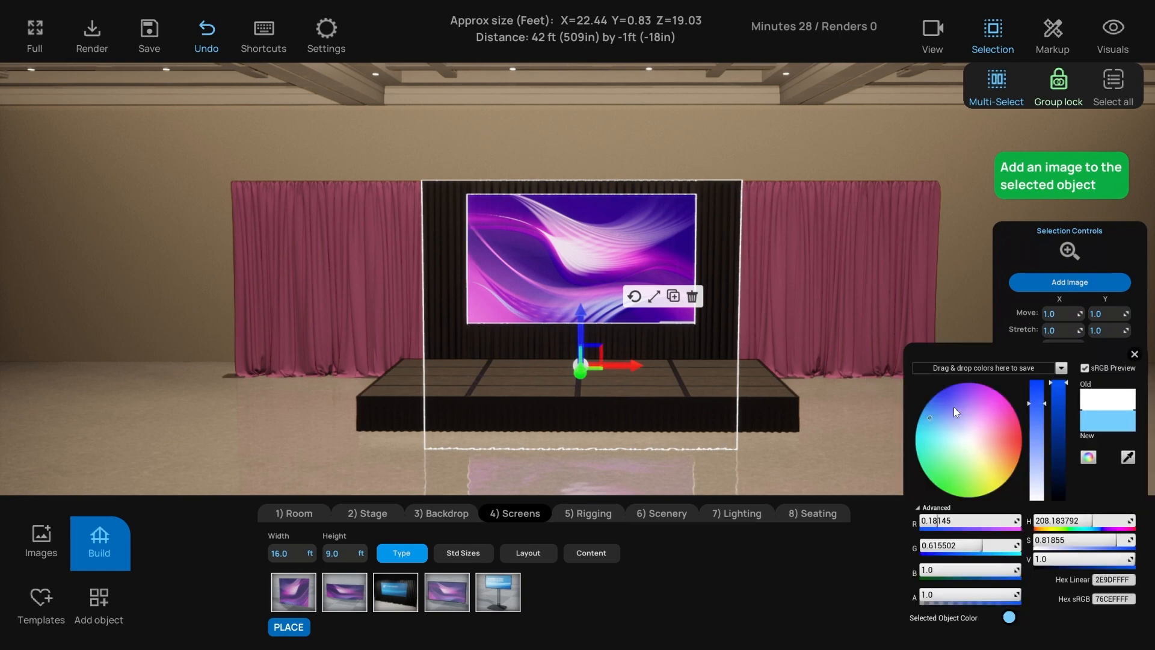
pyautogui.moveTo(954, 407); pyautogui.dragTo(999, 412)
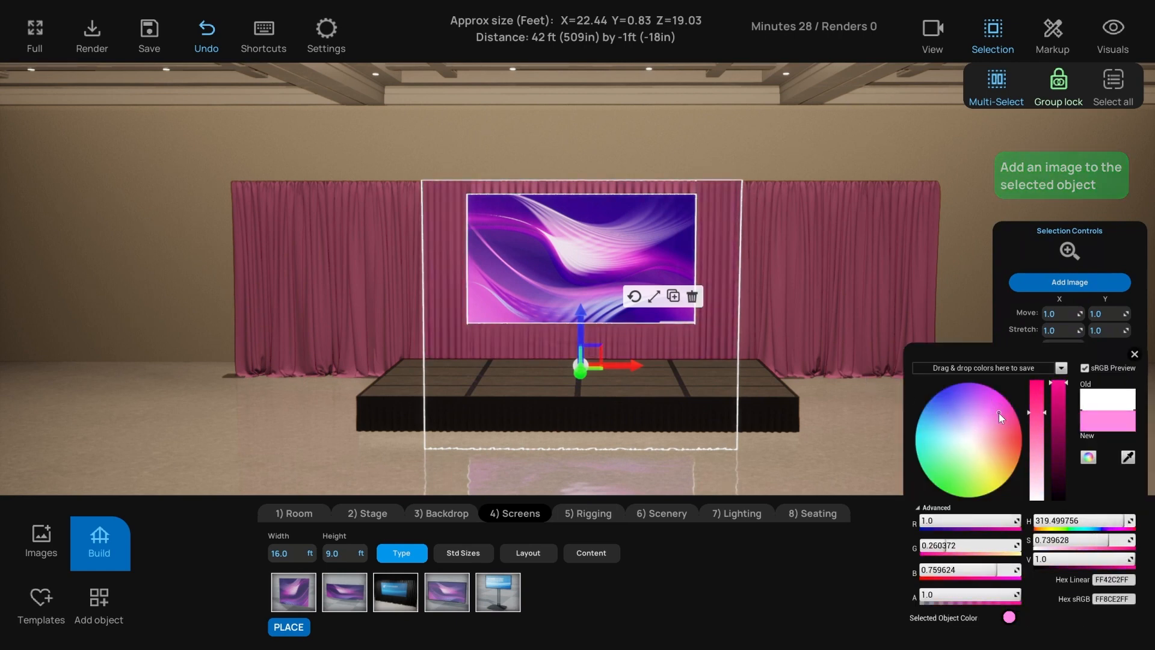
pyautogui.click(822, 444)
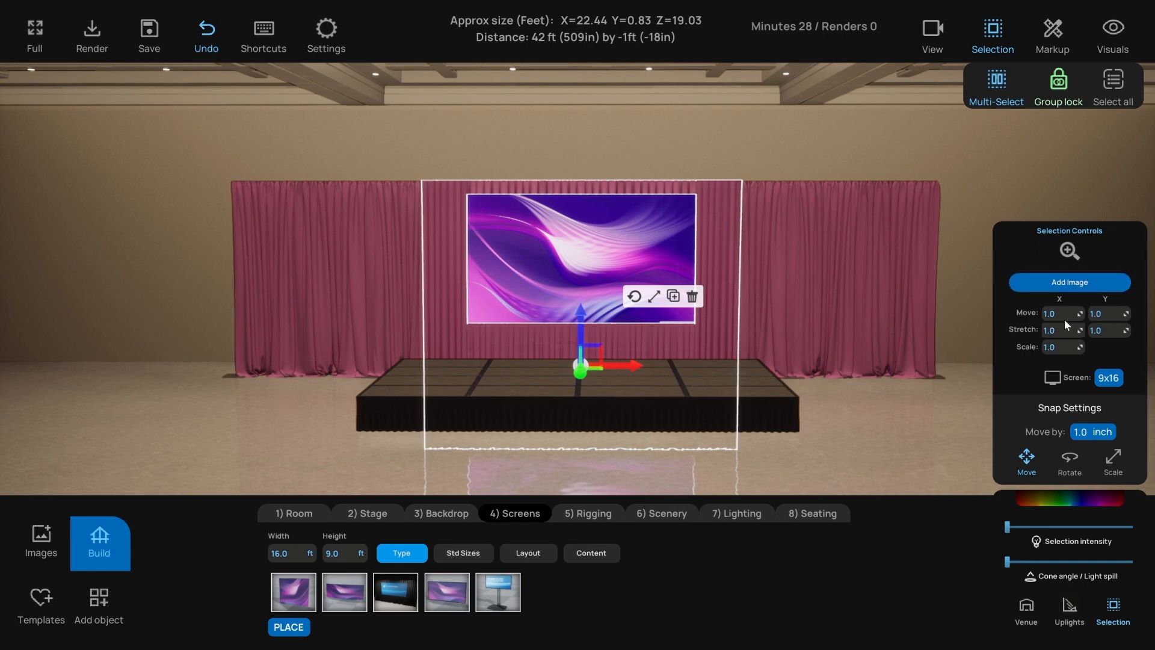
pyautogui.click(587, 554)
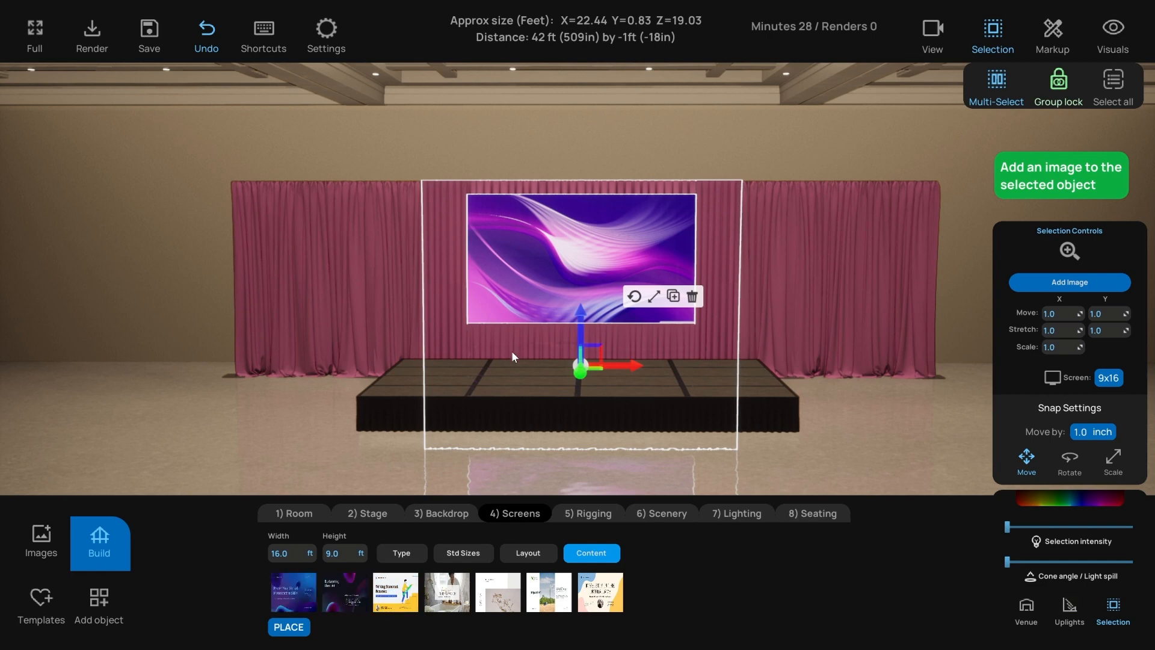
# - Put the 'Power Your Virtual Presentation Skills' slide on the screen and raise its intensity and light spill
pyautogui.scroll(5, 530, 287)
pyautogui.moveTo(529, 278); pyautogui.dragTo(538, 281, button='right')
pyautogui.scroll(-3, 533, 277)
pyautogui.scroll(1, 533, 277)
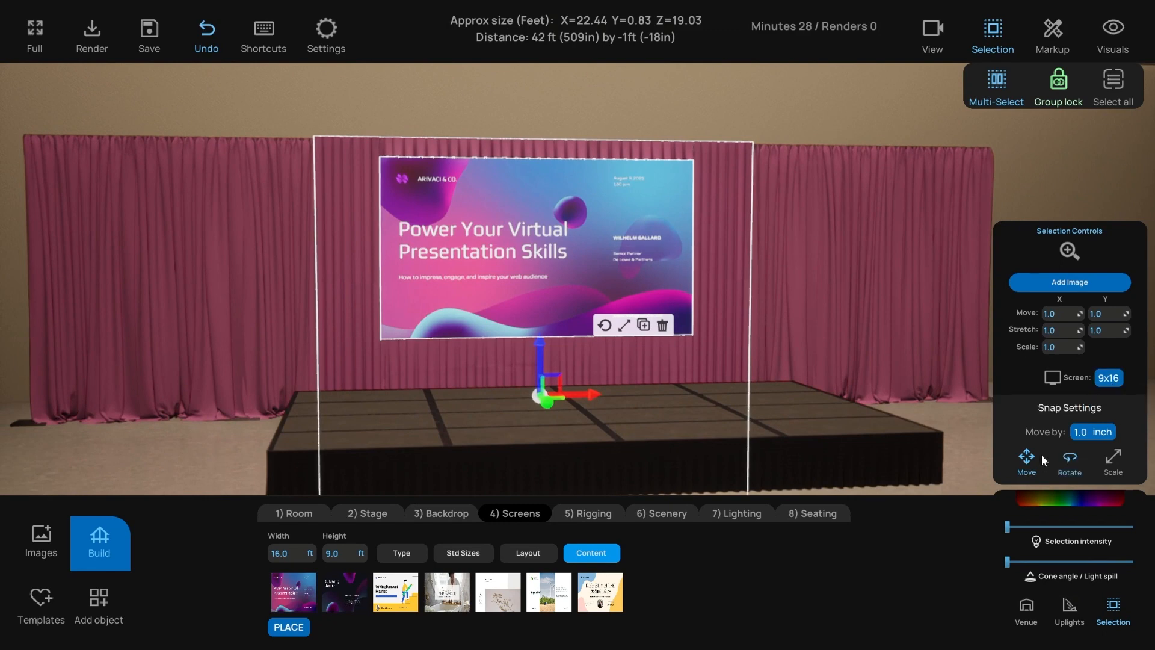
pyautogui.moveTo(1008, 527); pyautogui.dragTo(1094, 533)
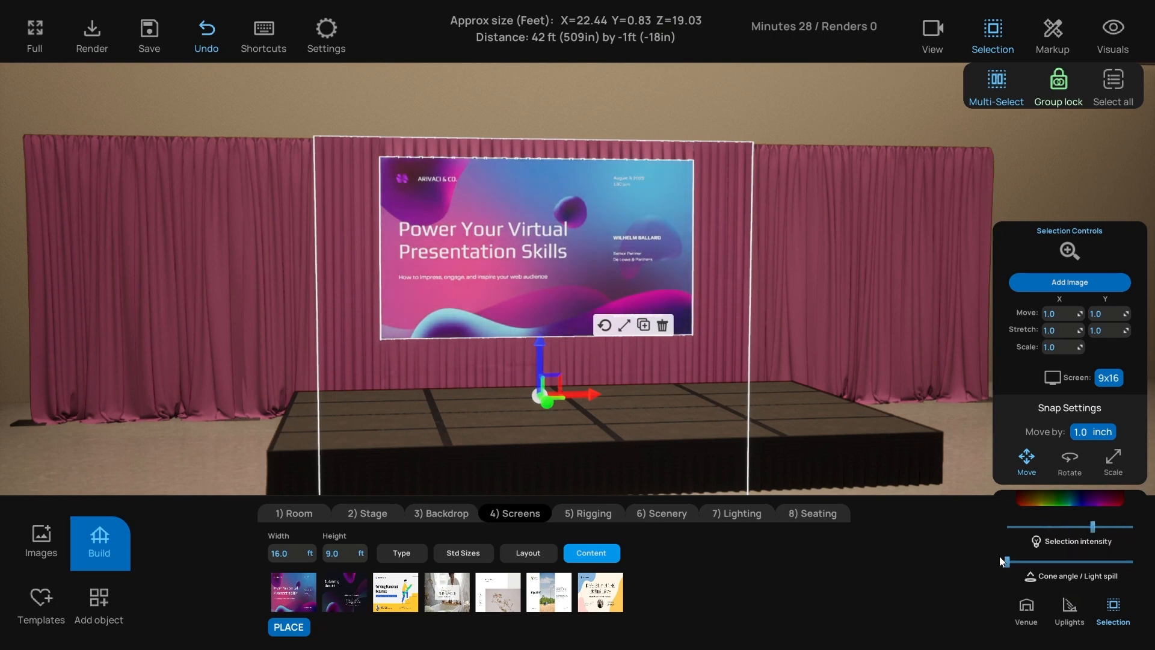
pyautogui.moveTo(1009, 562); pyautogui.dragTo(1092, 562)
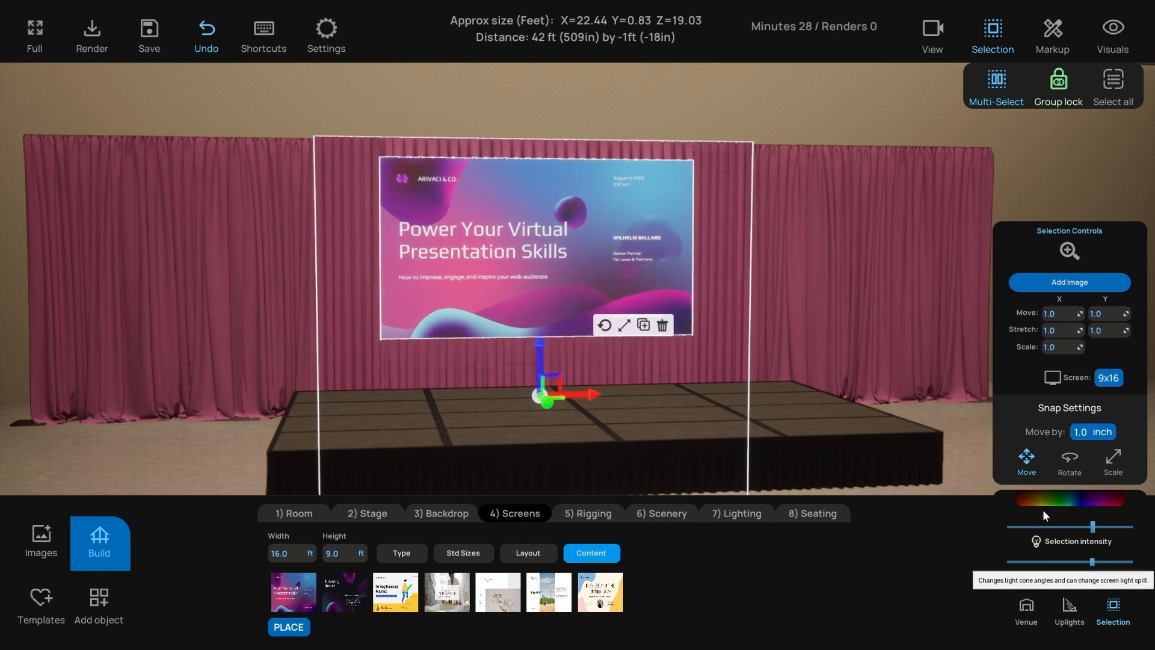
pyautogui.scroll(-5, 822, 432)
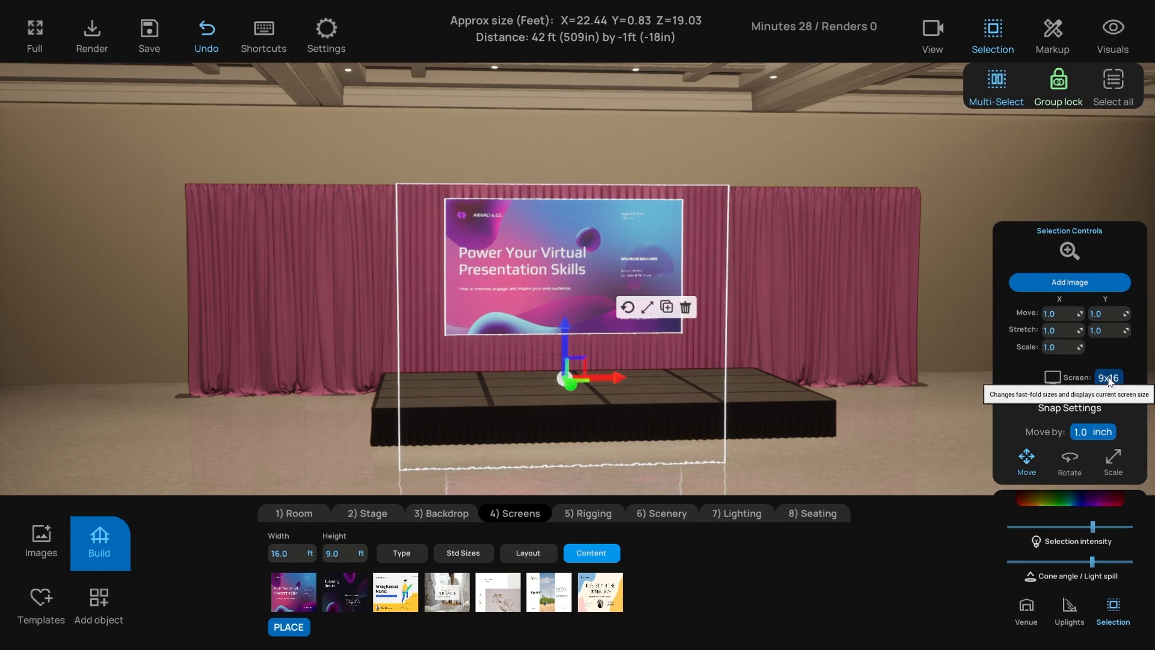
# - Cycle the screen size through 11.25x20 and 5.75x10, ending back at 9x16
pyautogui.click(1109, 378)
pyautogui.click(1108, 378)
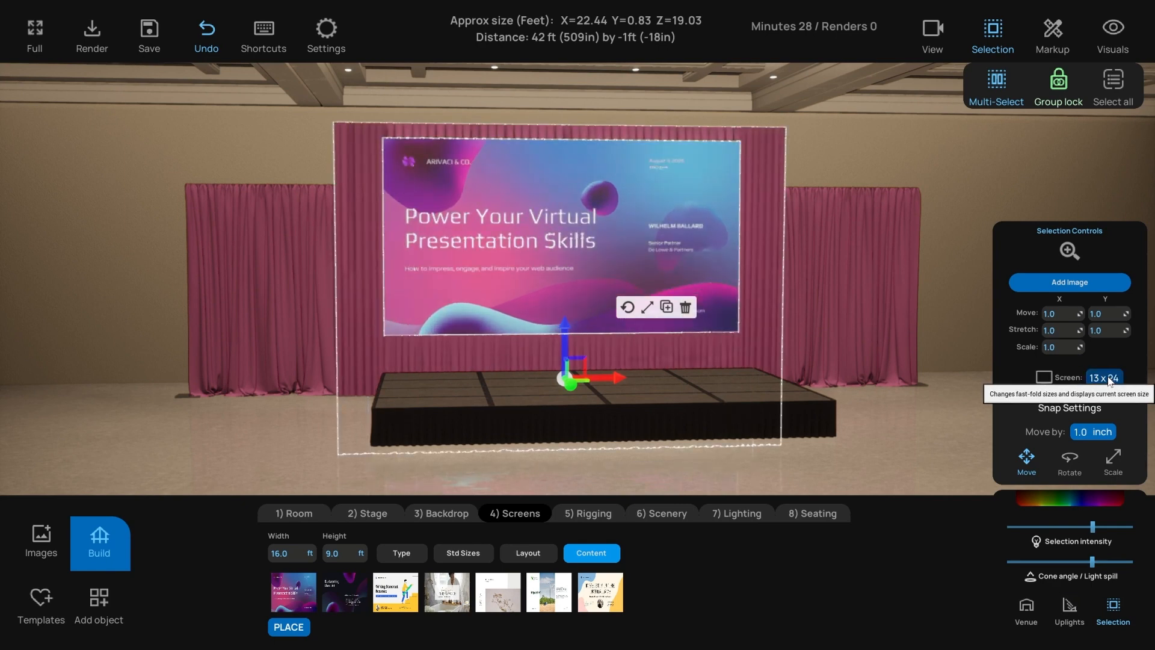
pyautogui.click(1109, 379)
pyautogui.click(1107, 380)
pyautogui.click(1106, 383)
pyautogui.click(1106, 382)
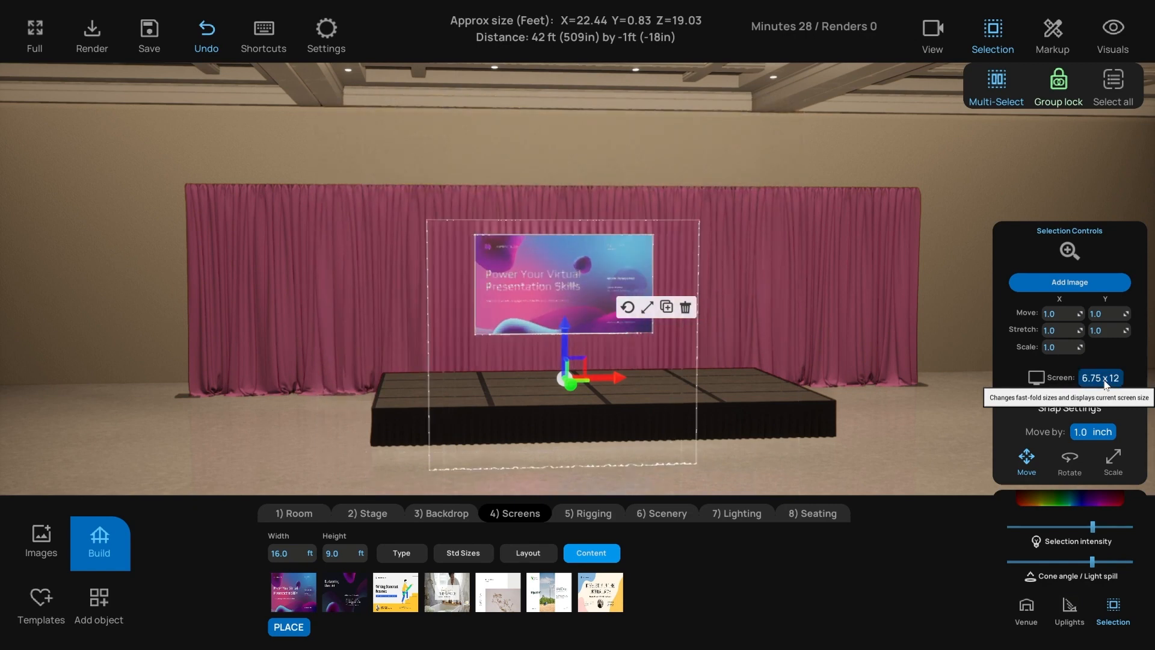
pyautogui.click(1106, 382)
pyautogui.click(1106, 382)
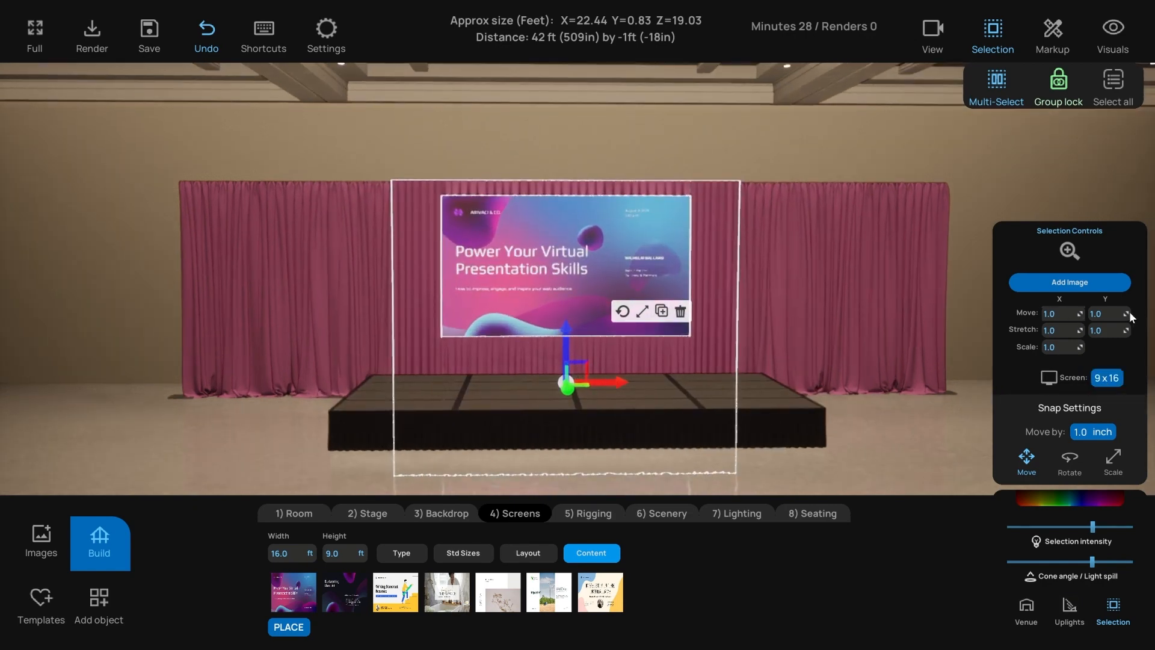
# - Shift the slide image sideways on the screen and zoom the view in on it
pyautogui.moveTo(1060, 313); pyautogui.dragTo(1082, 329)
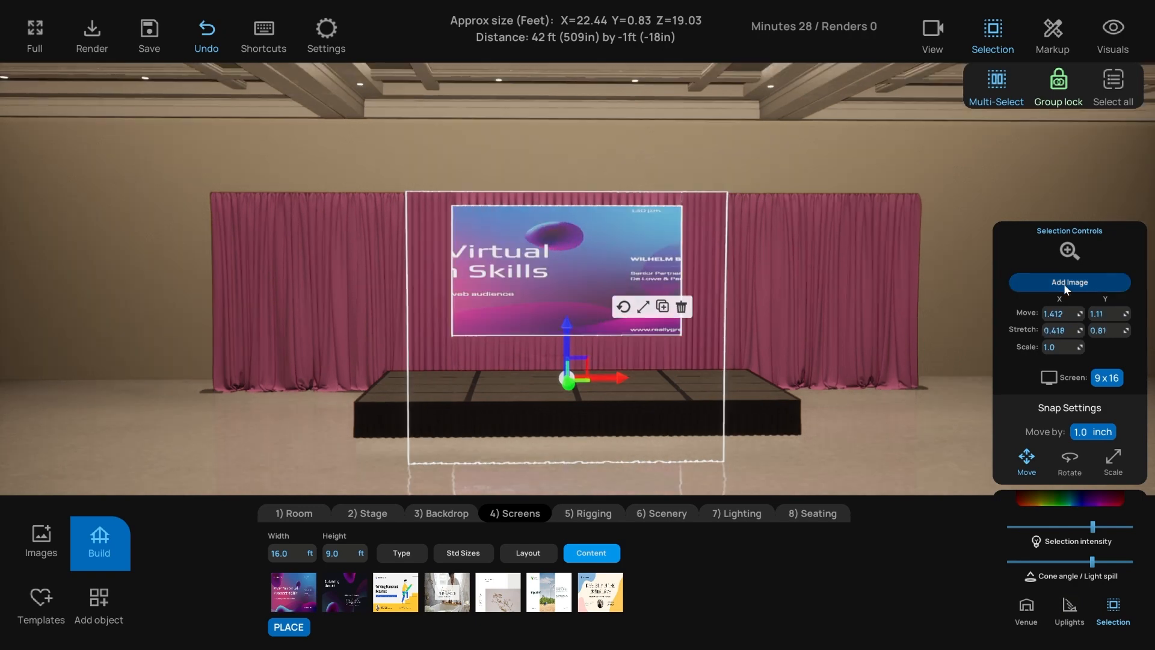
pyautogui.click(1064, 284)
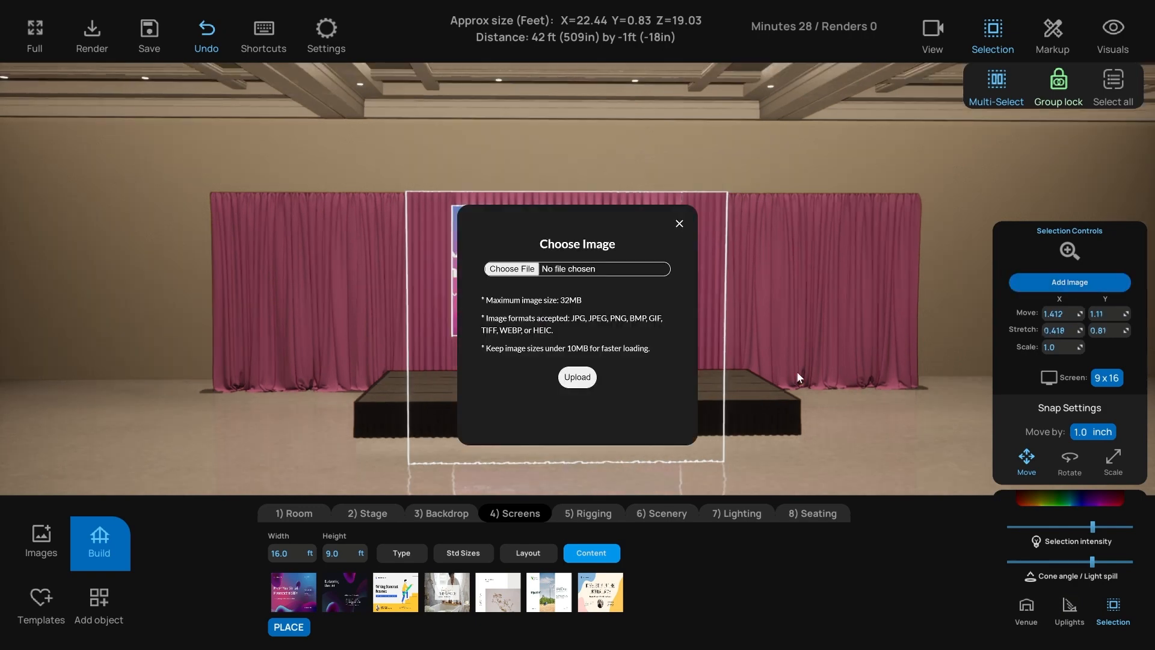
pyautogui.click(679, 225)
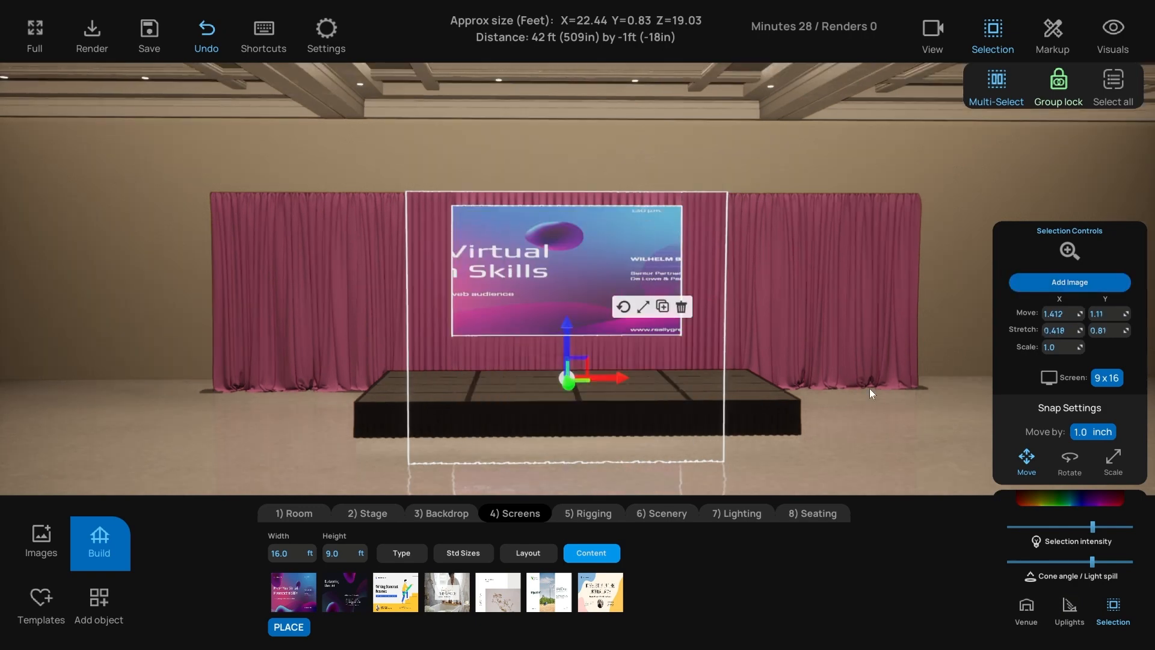
pyautogui.click(1068, 250)
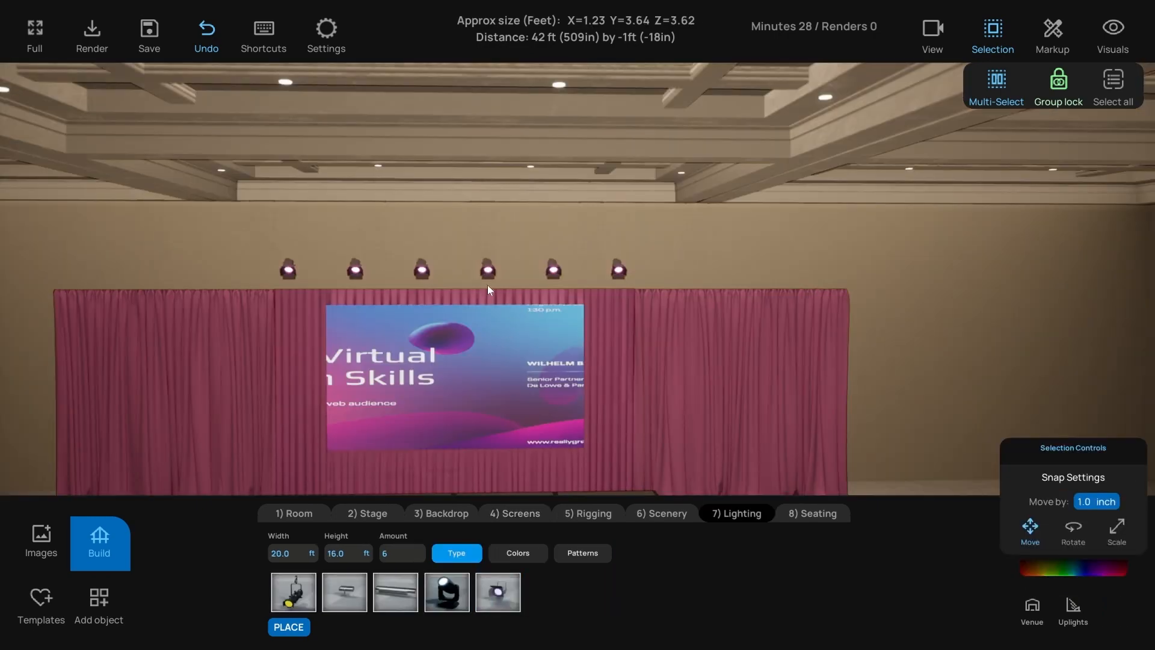
# - Select the row of six lights and raise their intensity
pyautogui.click(490, 269)
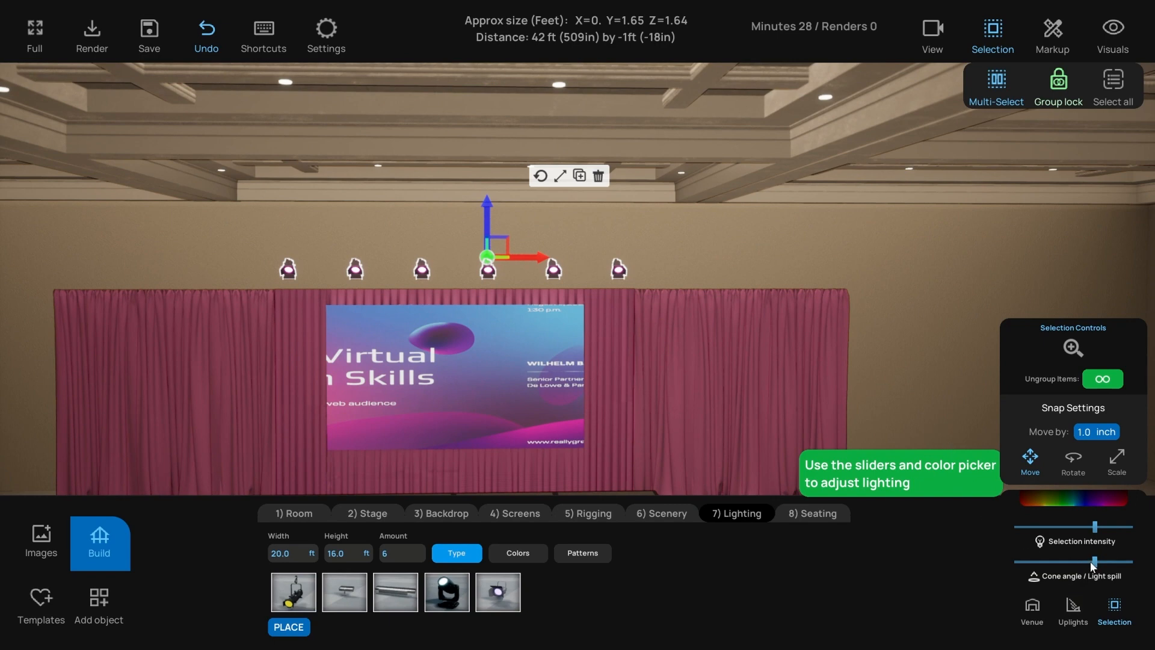
pyautogui.scroll(-3, 658, 413)
pyautogui.moveTo(658, 414); pyautogui.dragTo(655, 421, button='right')
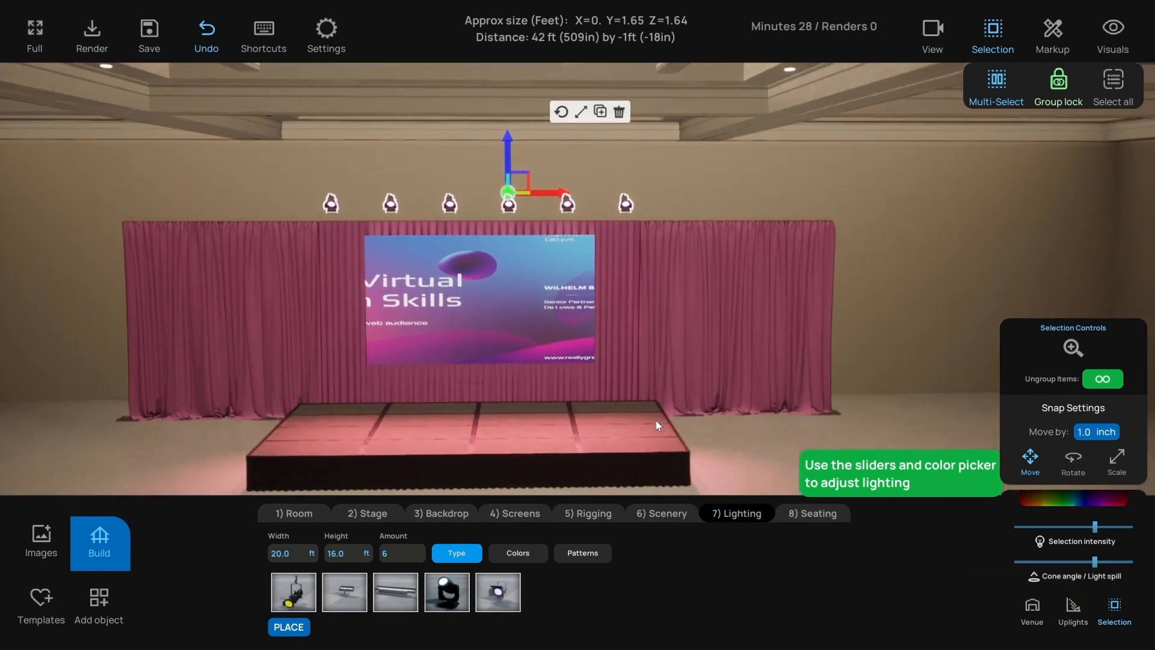
pyautogui.moveTo(1094, 533); pyautogui.dragTo(1066, 568)
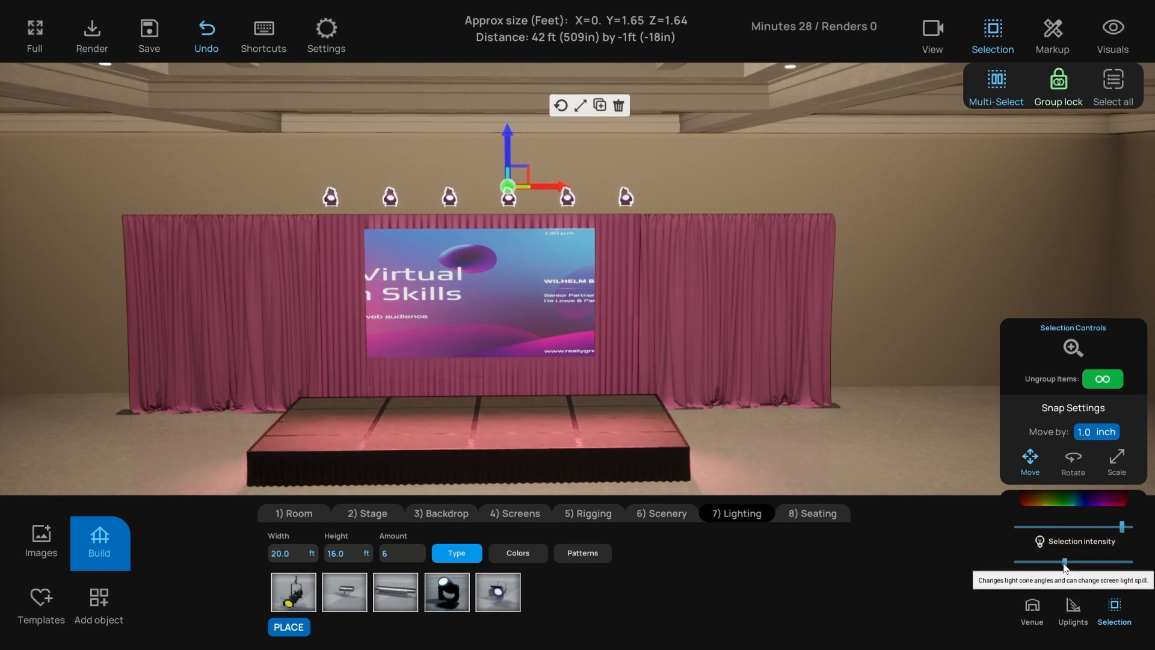
pyautogui.press('s')
# - Switch the lights to Moving Light fixtures projecting gobo patterns, then return to the EventRender tab
pyautogui.click(459, 592)
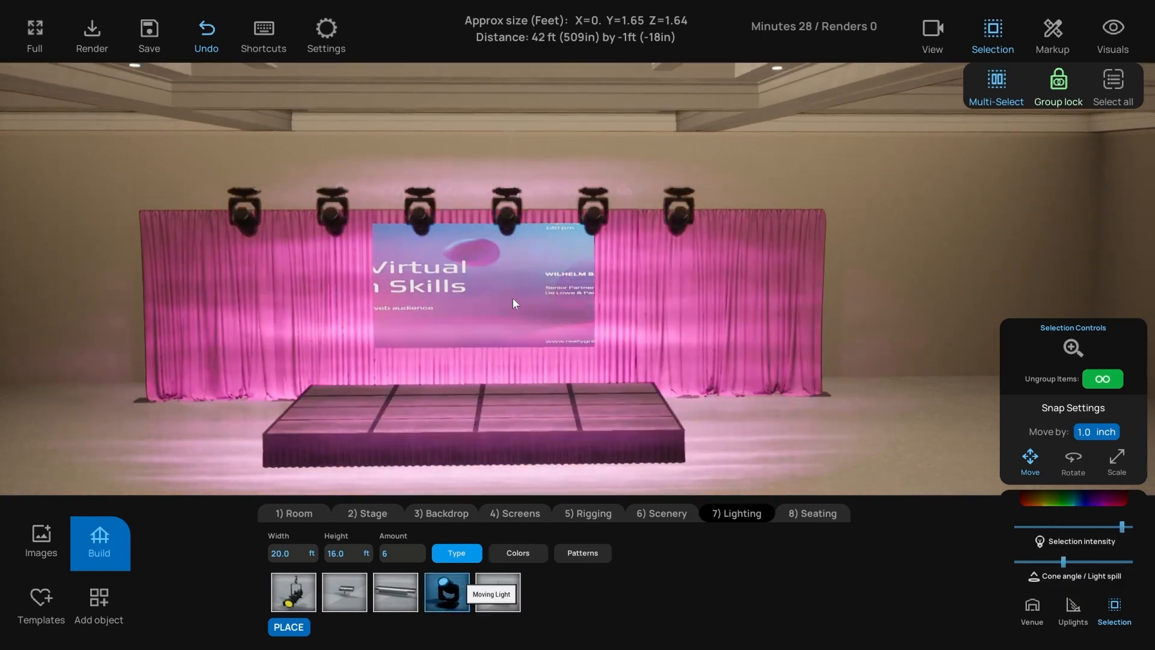
pyautogui.press('w')
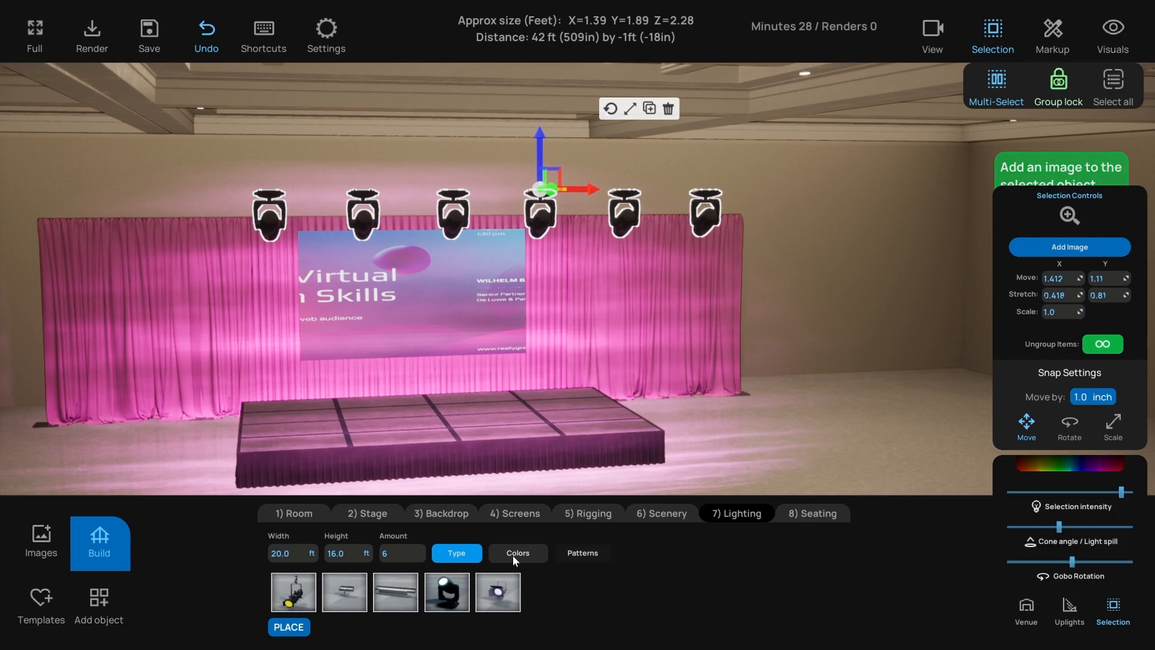
pyautogui.click(582, 553)
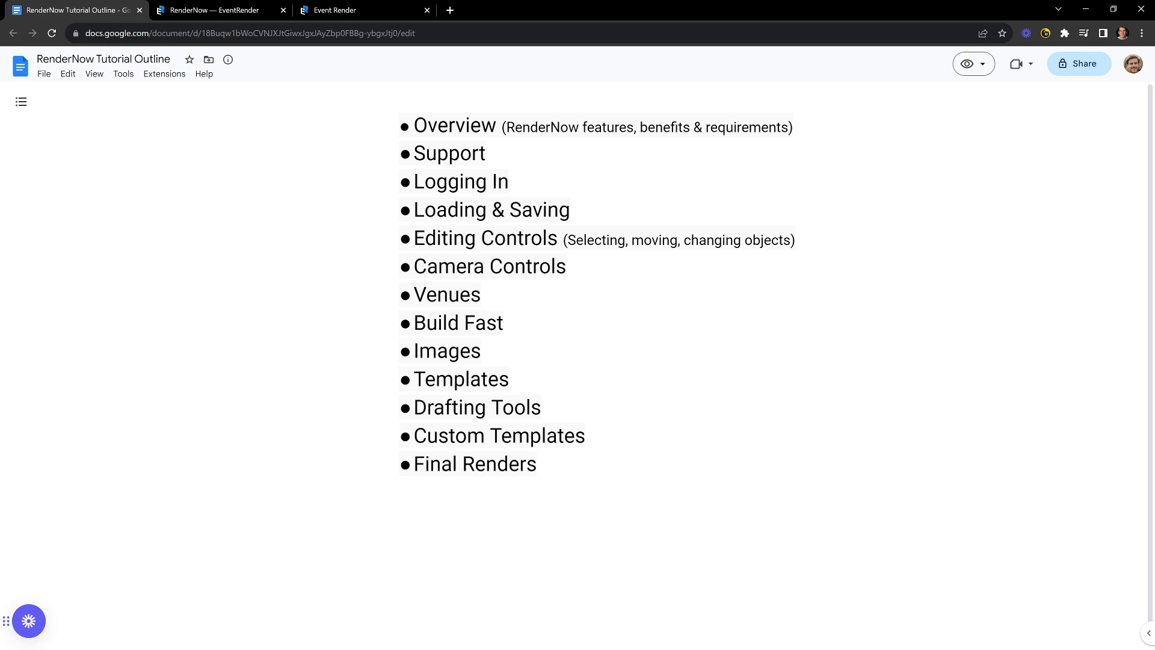
pyautogui.click(347, 9)
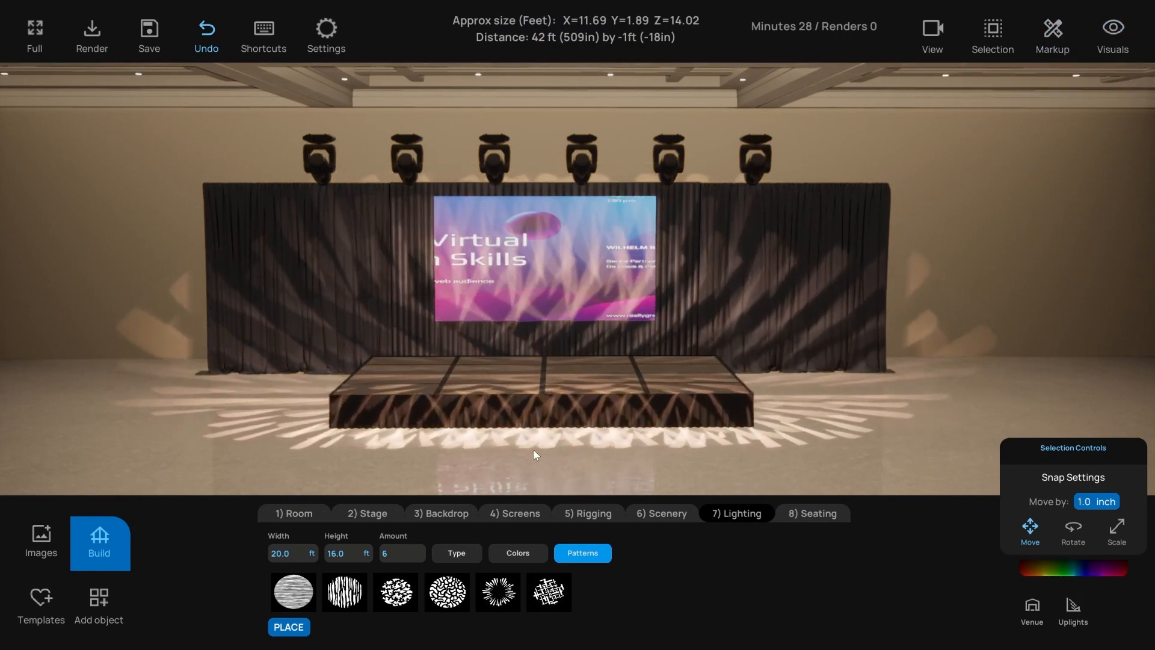
# - Orbit around the stage, then fill the floor with round tables and chairs from Seating
pyautogui.moveTo(534, 450); pyautogui.dragTo(557, 402)
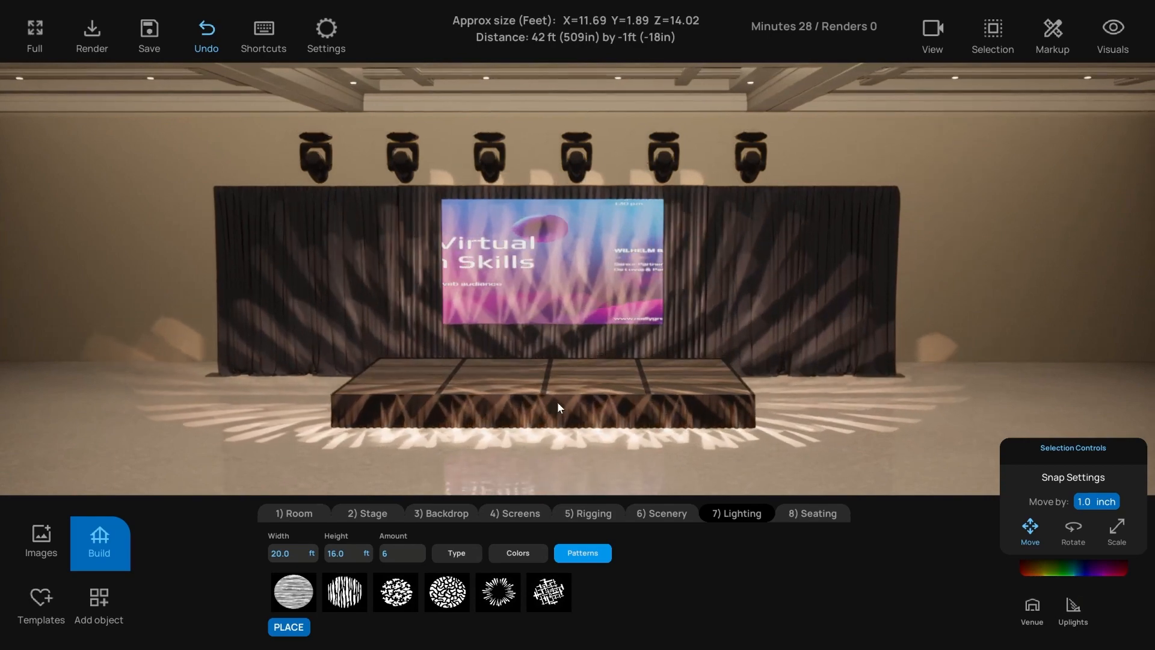
pyautogui.scroll(5, 549, 367)
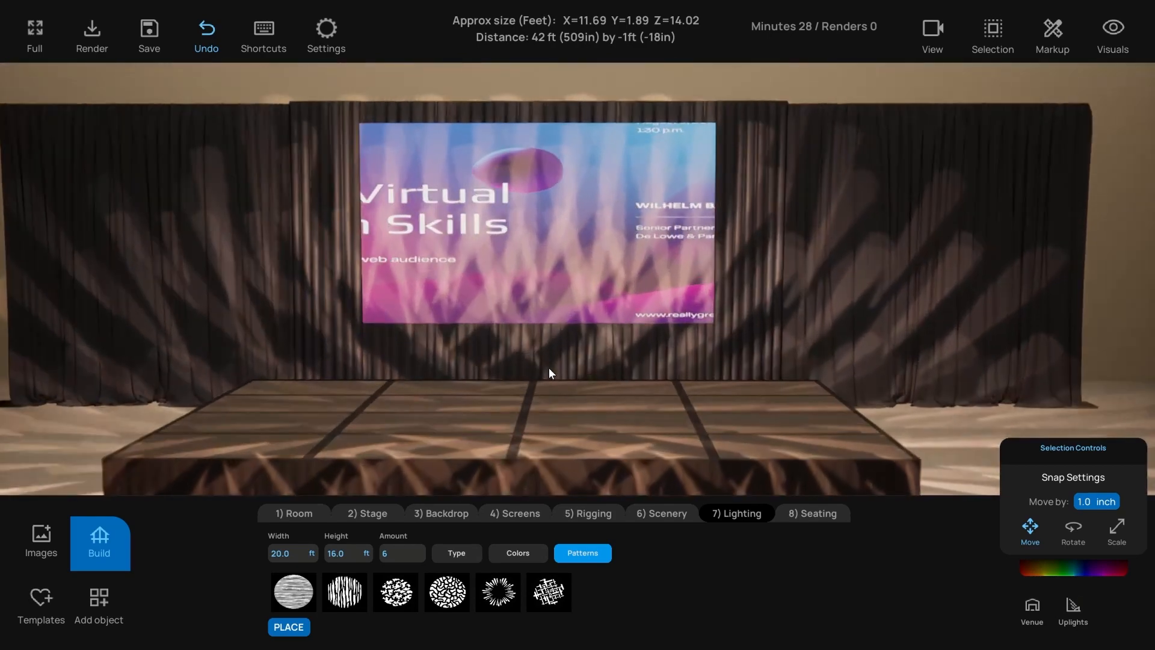
pyautogui.scroll(-5, 550, 372)
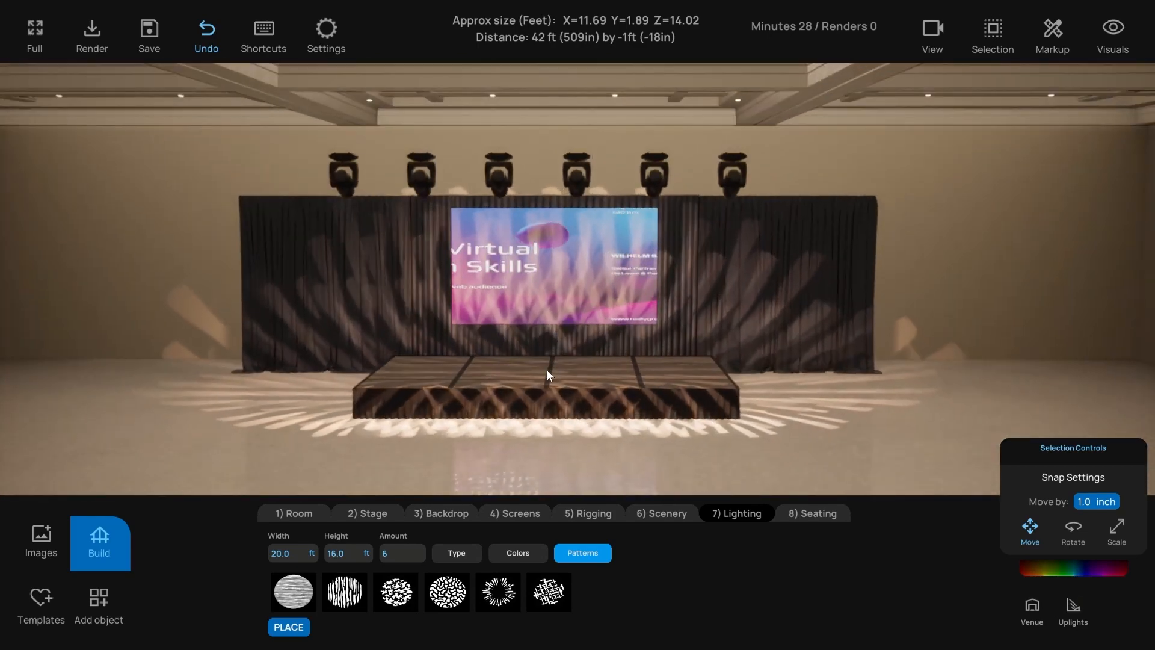
pyautogui.moveTo(547, 370); pyautogui.dragTo(413, 478)
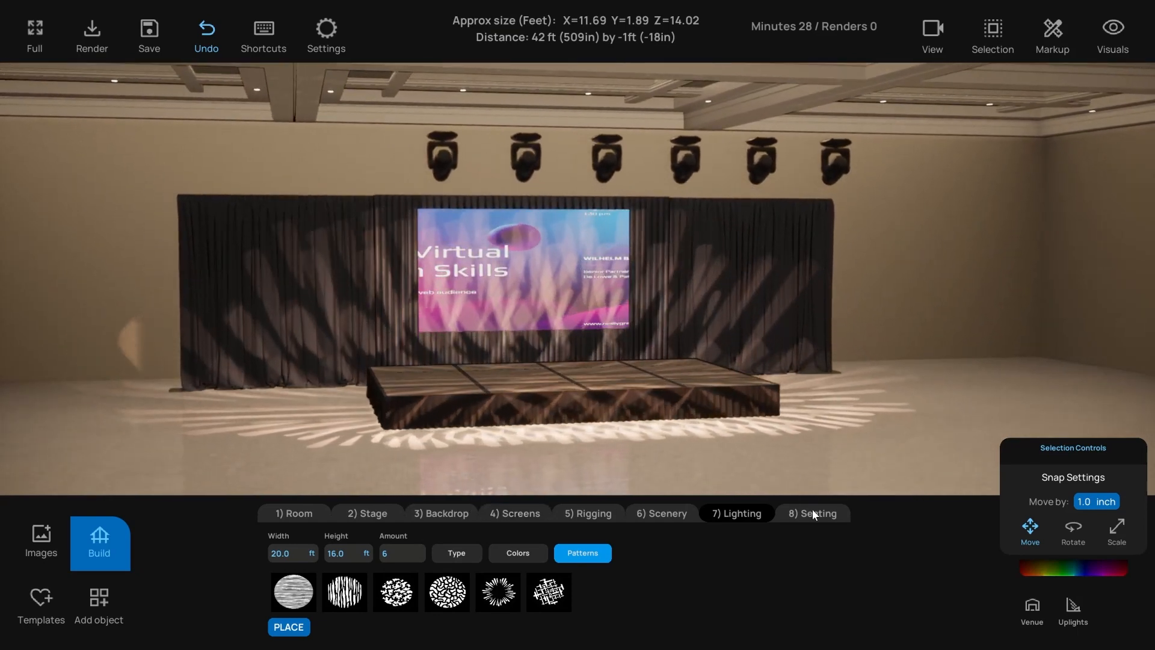
pyautogui.click(812, 513)
pyautogui.click(461, 588)
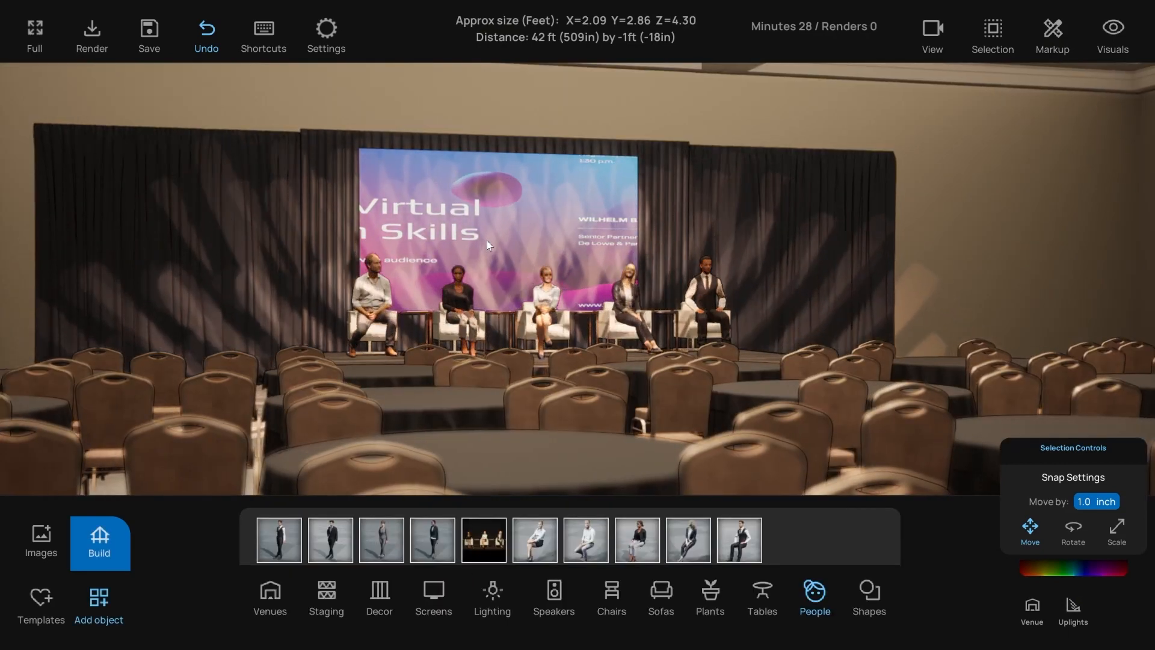
# - Orbit and pull the camera back to view the panelists, moving lights and round tables
pyautogui.scroll(-1, 472, 207)
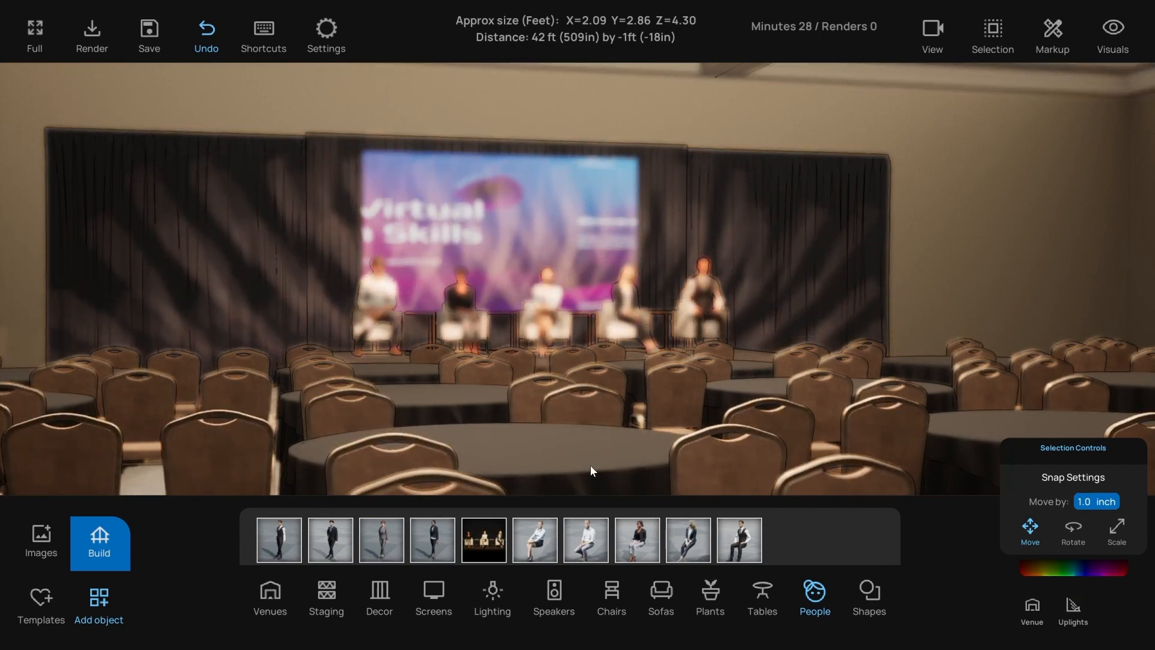
pyautogui.moveTo(514, 376); pyautogui.dragTo(510, 378, button='right')
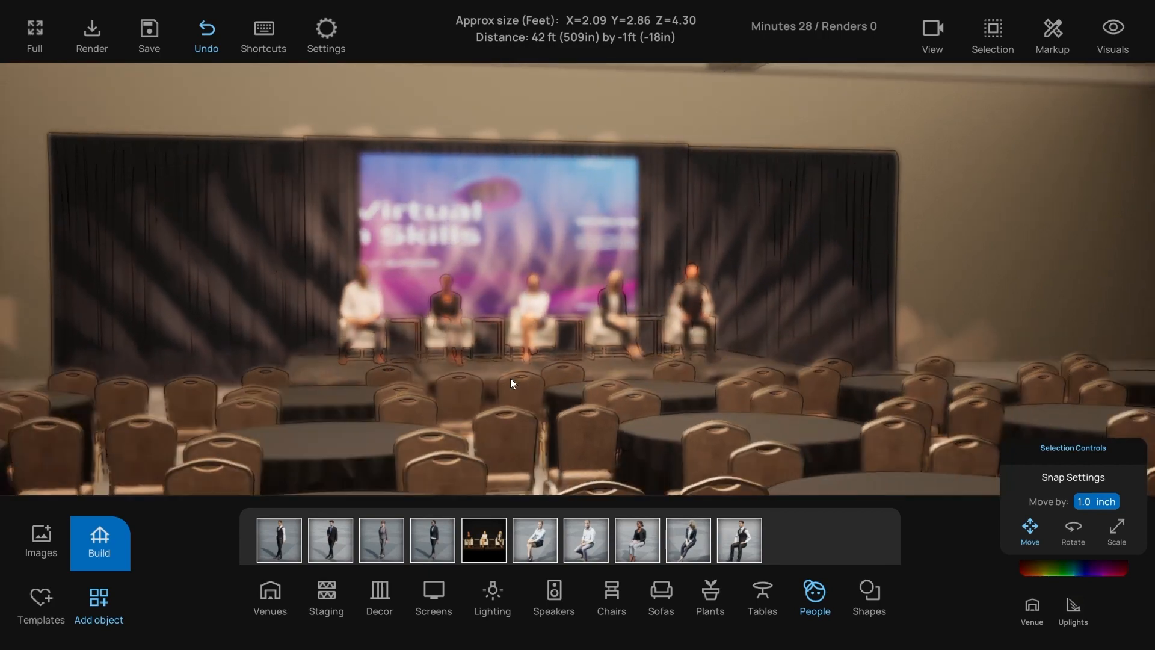
pyautogui.scroll(-5, 509, 380)
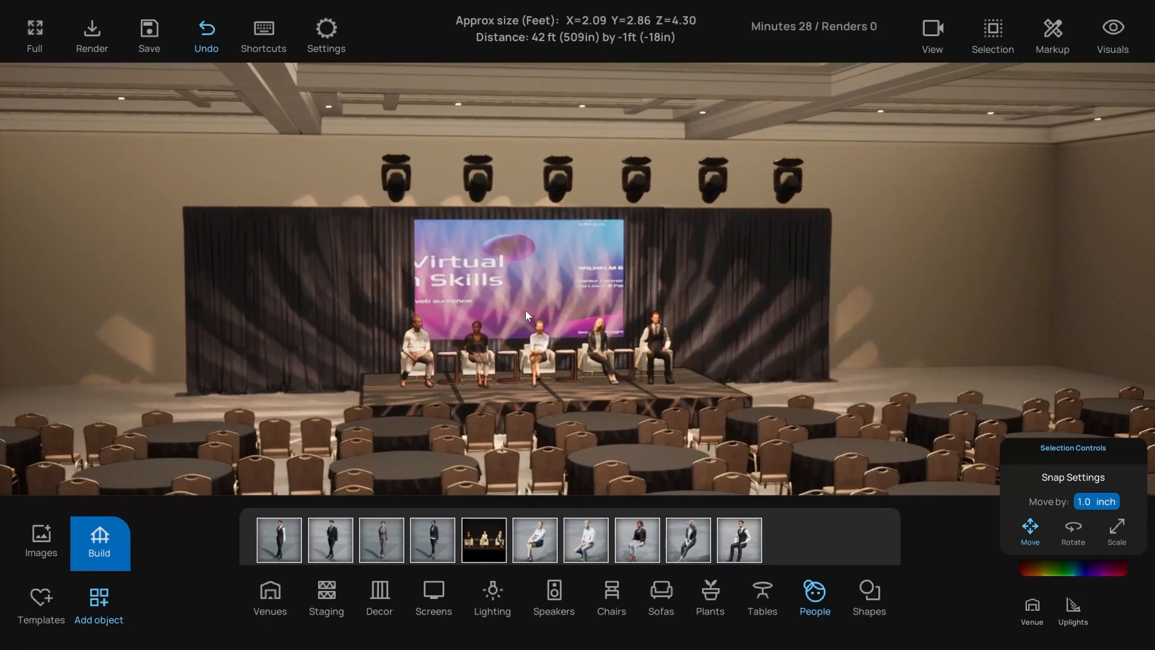
pyautogui.moveTo(526, 310); pyautogui.dragTo(489, 323, button='right')
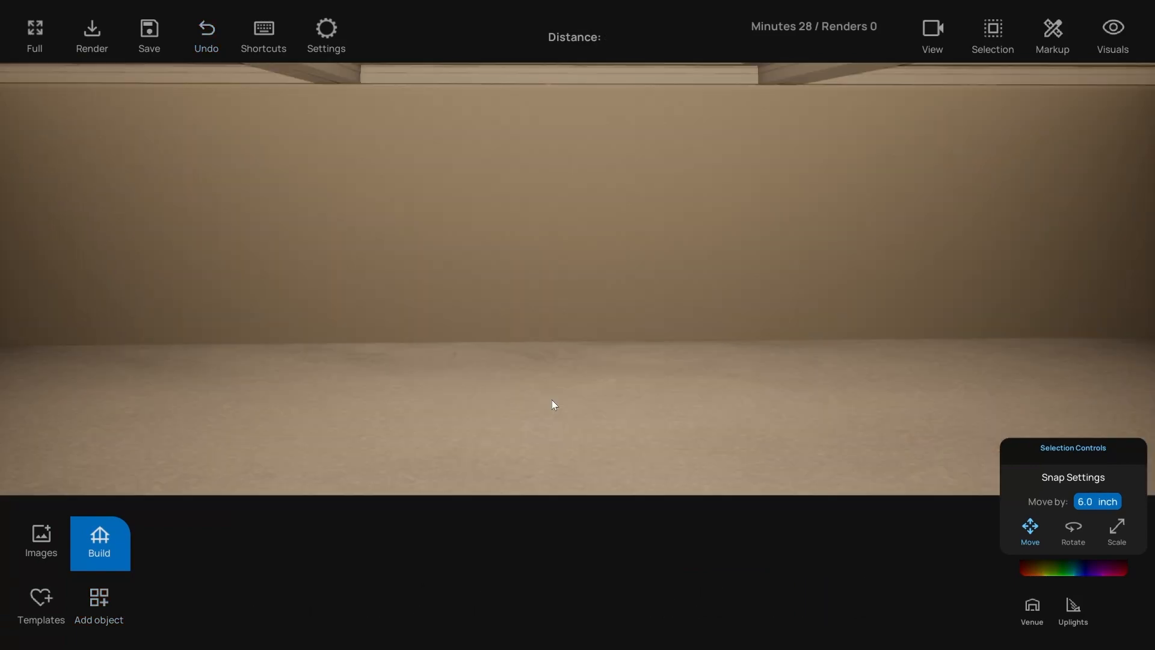
# - Try the Top, Left, Right, Front, Orbit and First-Person camera views, ending in Orbit
pyautogui.moveTo(551, 399); pyautogui.dragTo(549, 398, button='right')
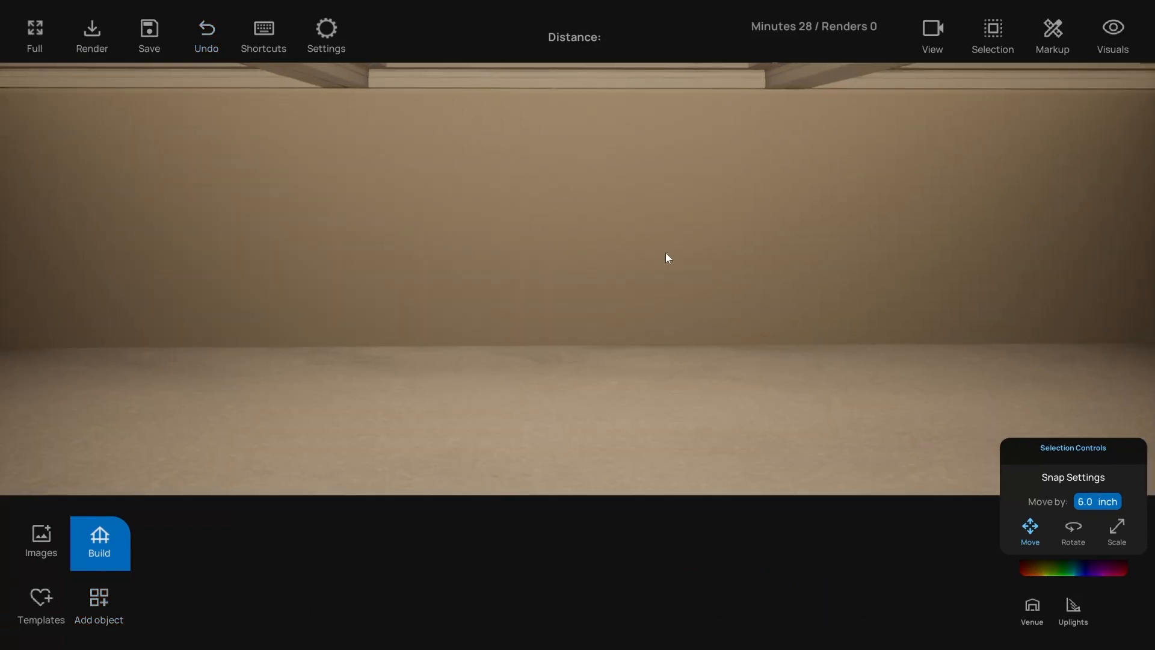
pyautogui.click(935, 31)
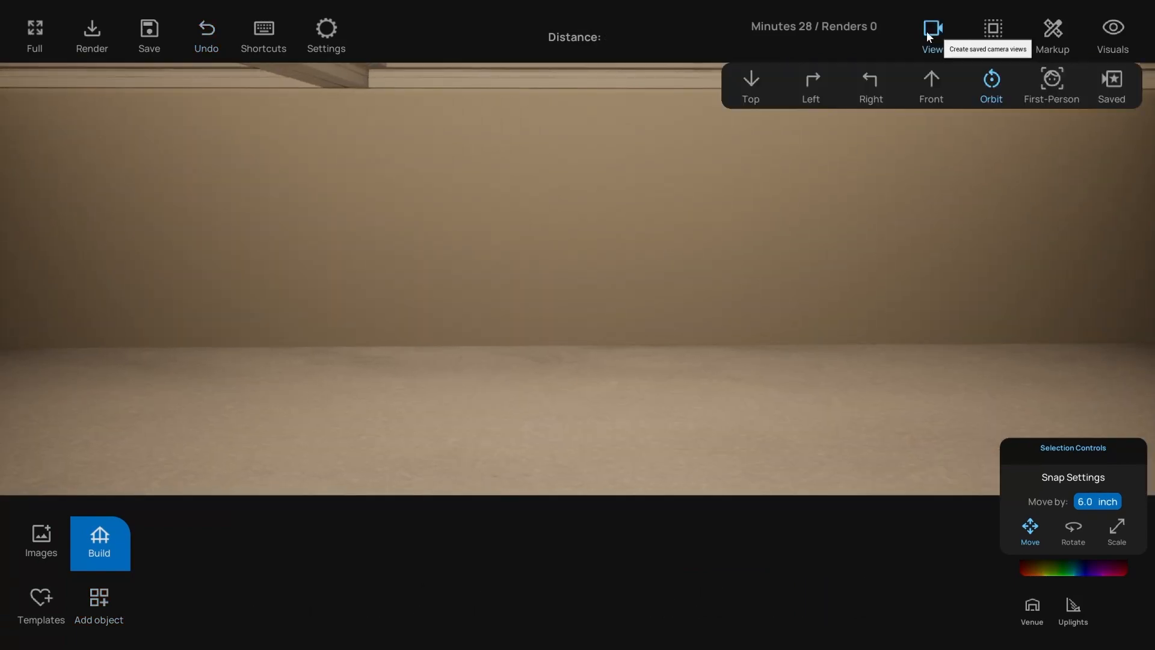
pyautogui.click(752, 84)
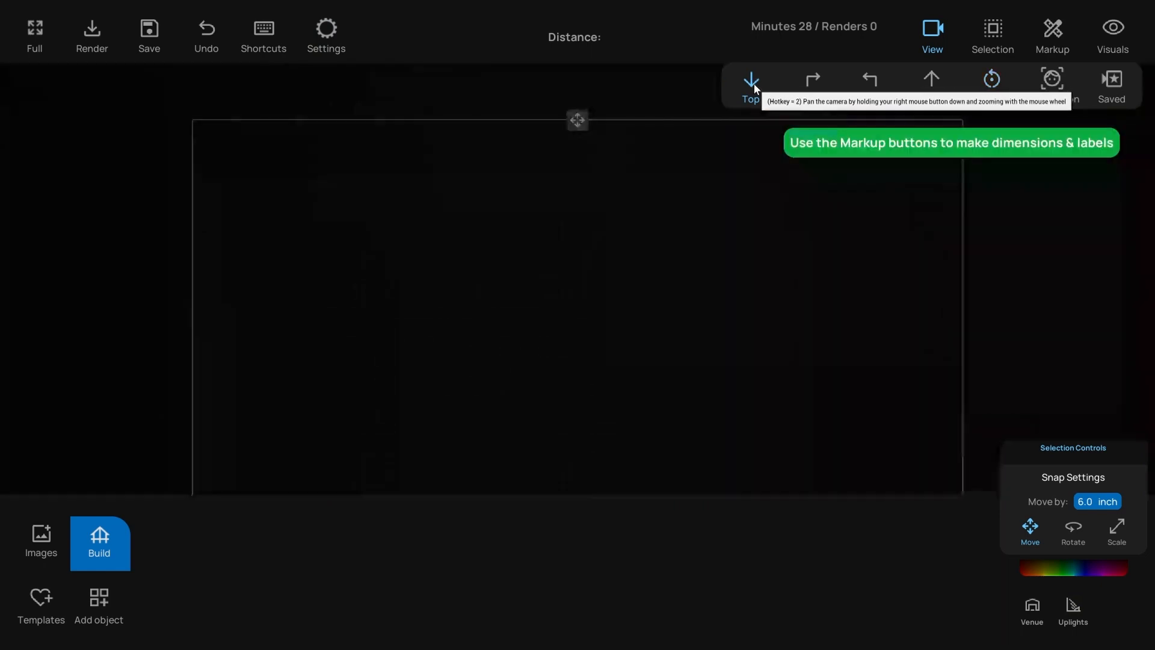
pyautogui.click(810, 84)
pyautogui.click(870, 82)
pyautogui.click(934, 87)
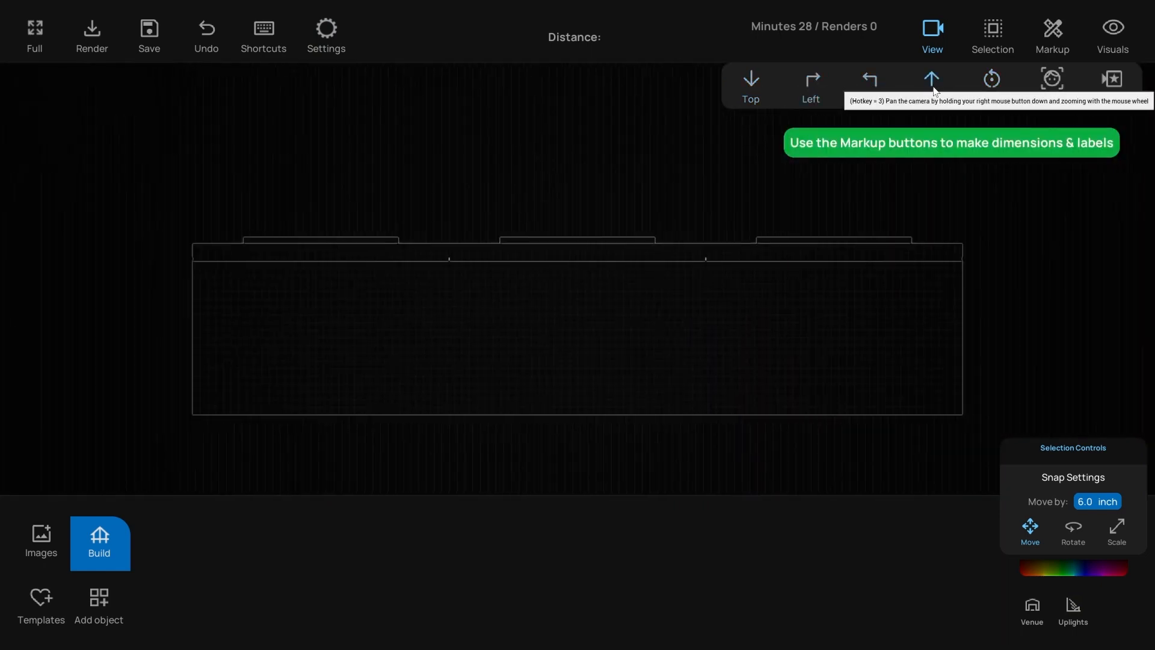
pyautogui.click(997, 85)
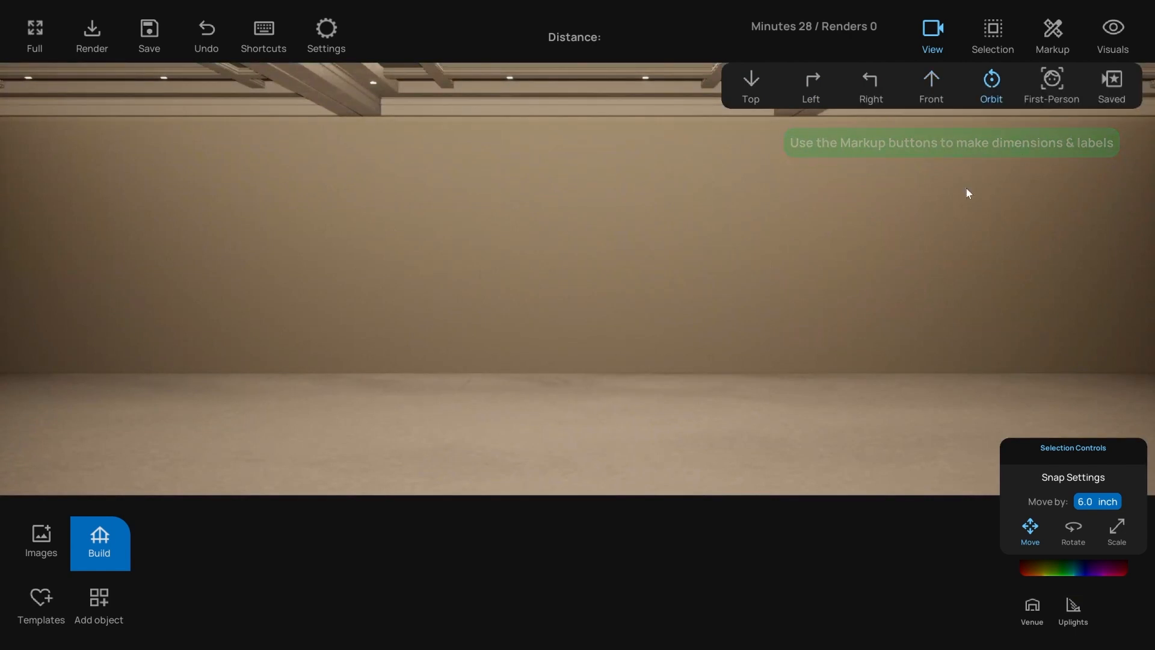
pyautogui.click(1047, 87)
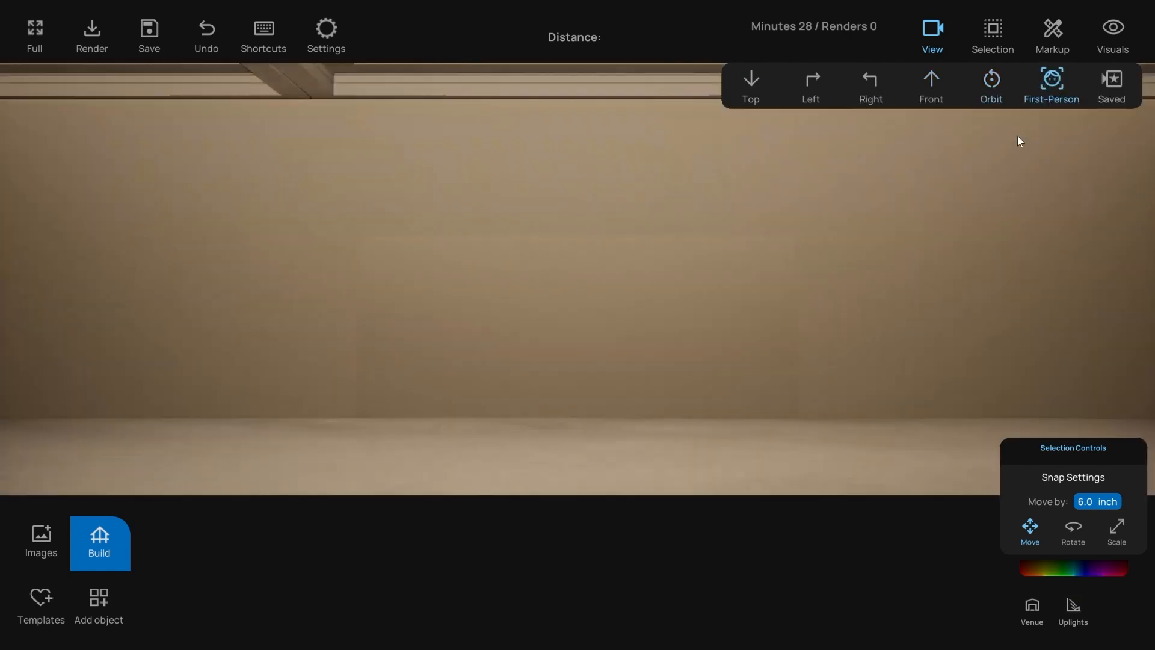
pyautogui.click(993, 84)
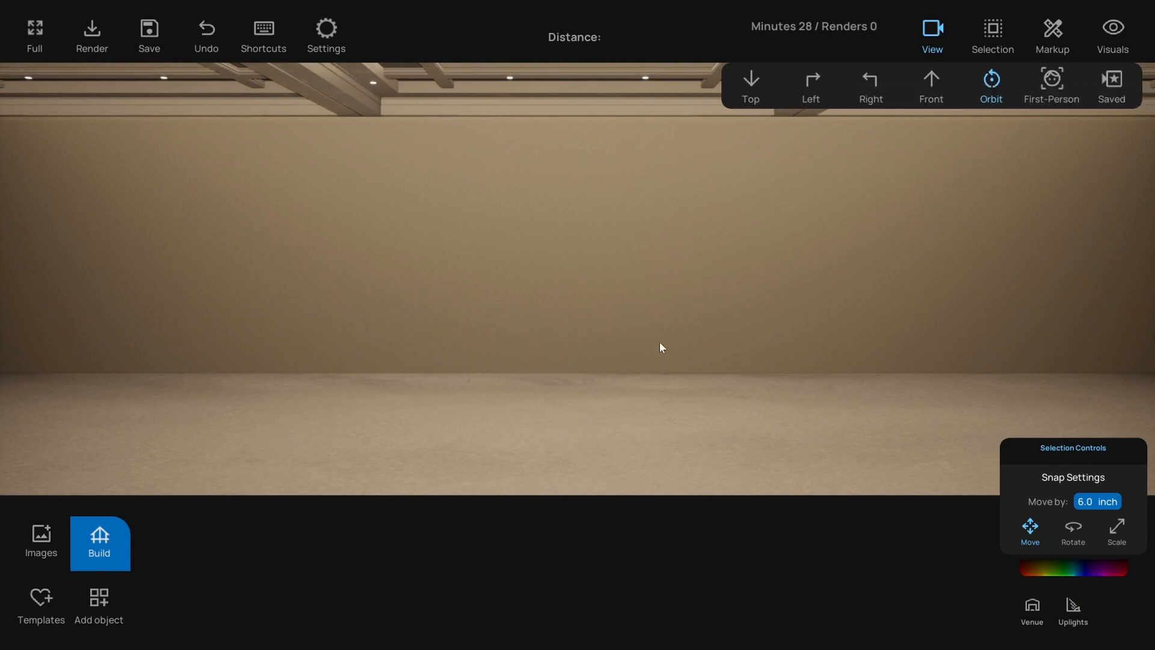
# - Look around the room in orbit and first-person modes, then open the saved views list
pyautogui.moveTo(533, 416)
pyautogui.mouseDown()
pyautogui.moveTo(648, 416)
pyautogui.moveTo(494, 426)
pyautogui.moveTo(558, 424)
pyautogui.moveTo(542, 423)
pyautogui.mouseUp()
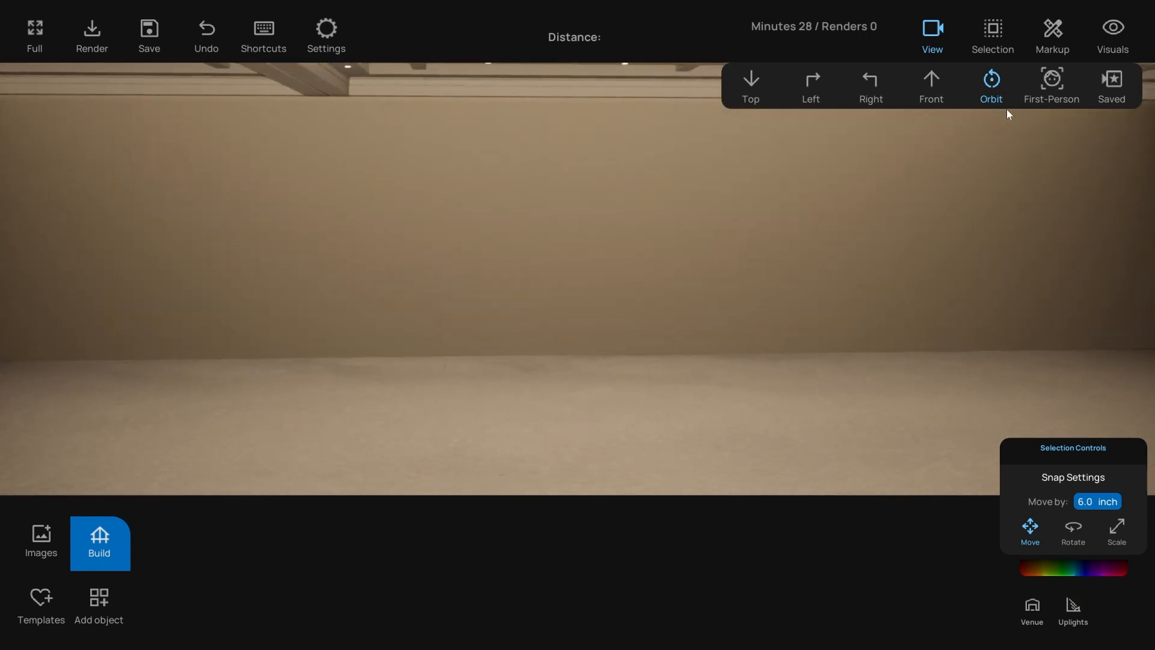
pyautogui.click(1054, 79)
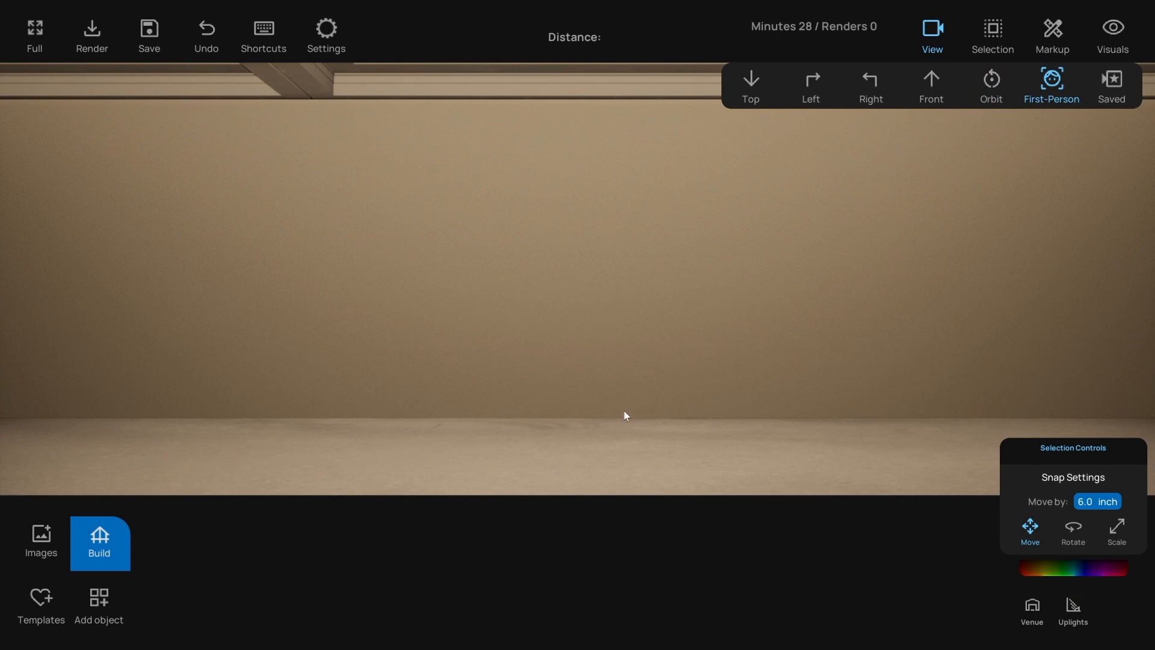
pyautogui.moveTo(622, 414); pyautogui.dragTo(940, 257)
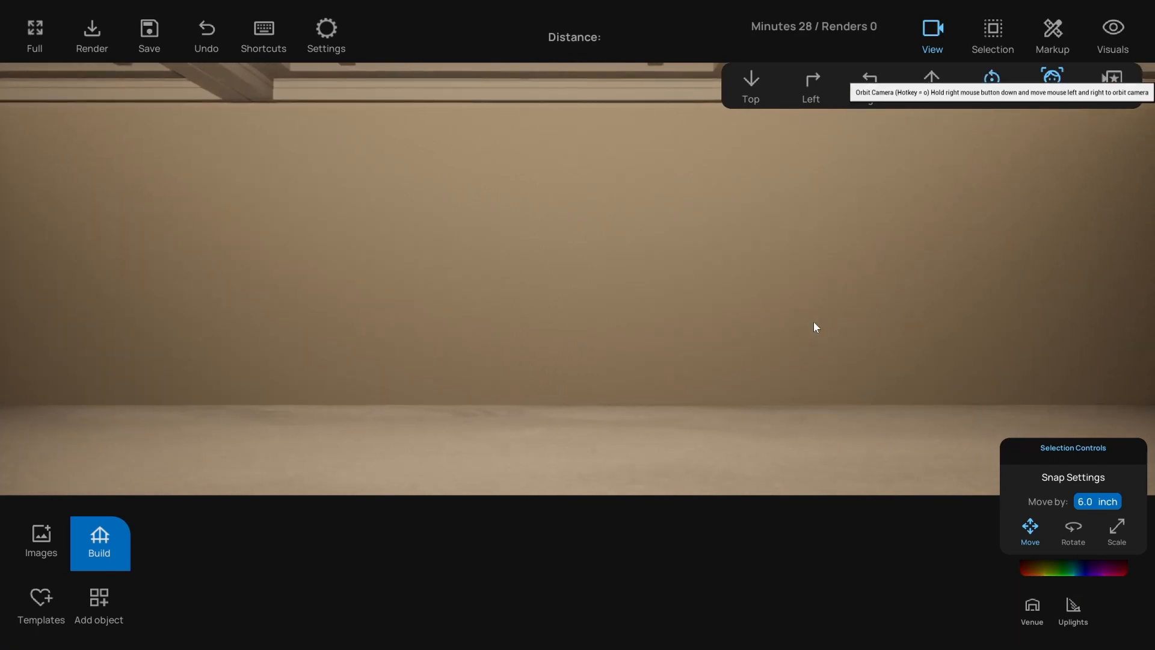
pyautogui.moveTo(814, 327); pyautogui.dragTo(621, 399)
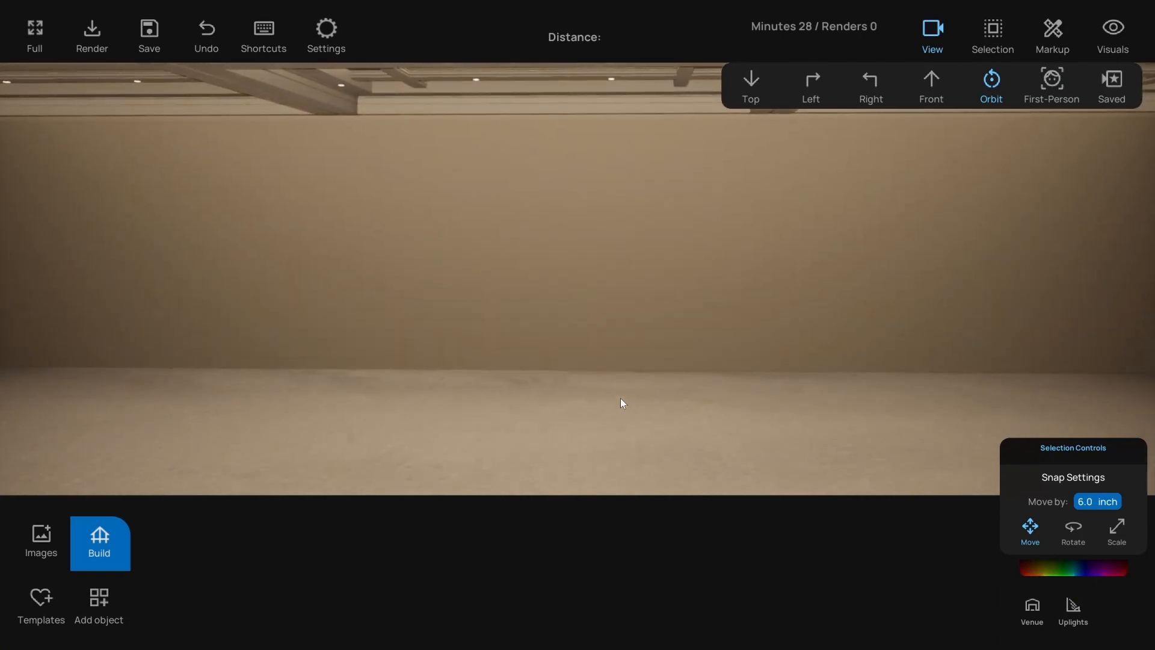
pyautogui.moveTo(626, 401); pyautogui.dragTo(630, 401)
pyautogui.click(1113, 83)
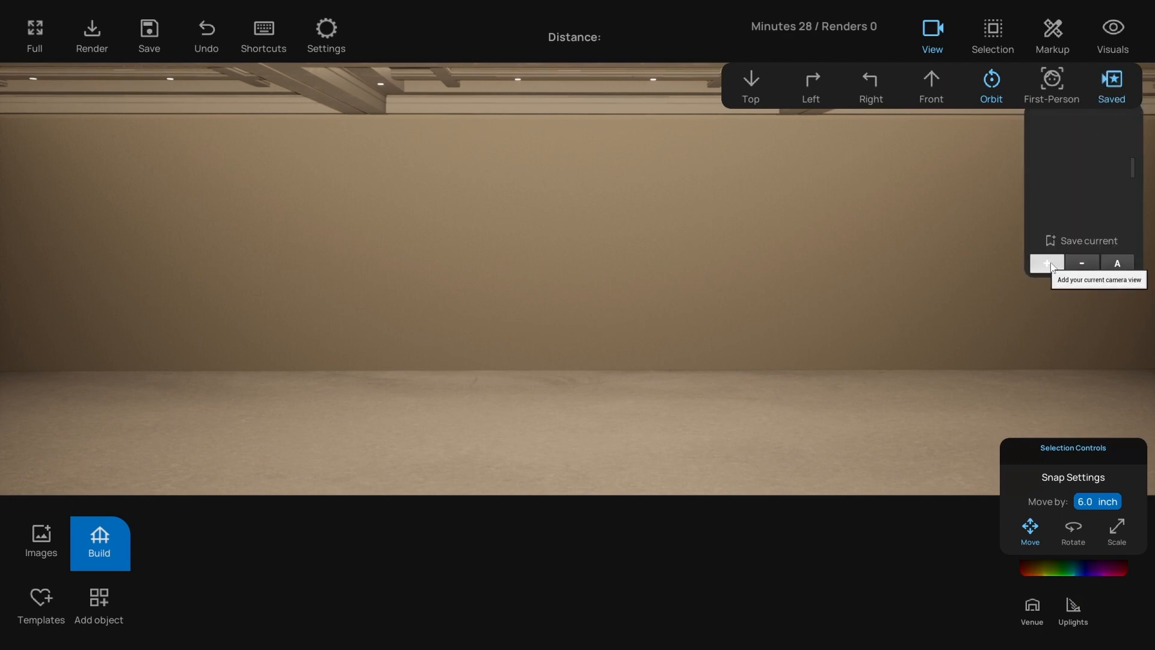
# - Move the first-person camera to reveal the room corner, then switch back to orbit mode
pyautogui.moveTo(664, 302); pyautogui.dragTo(727, 259)
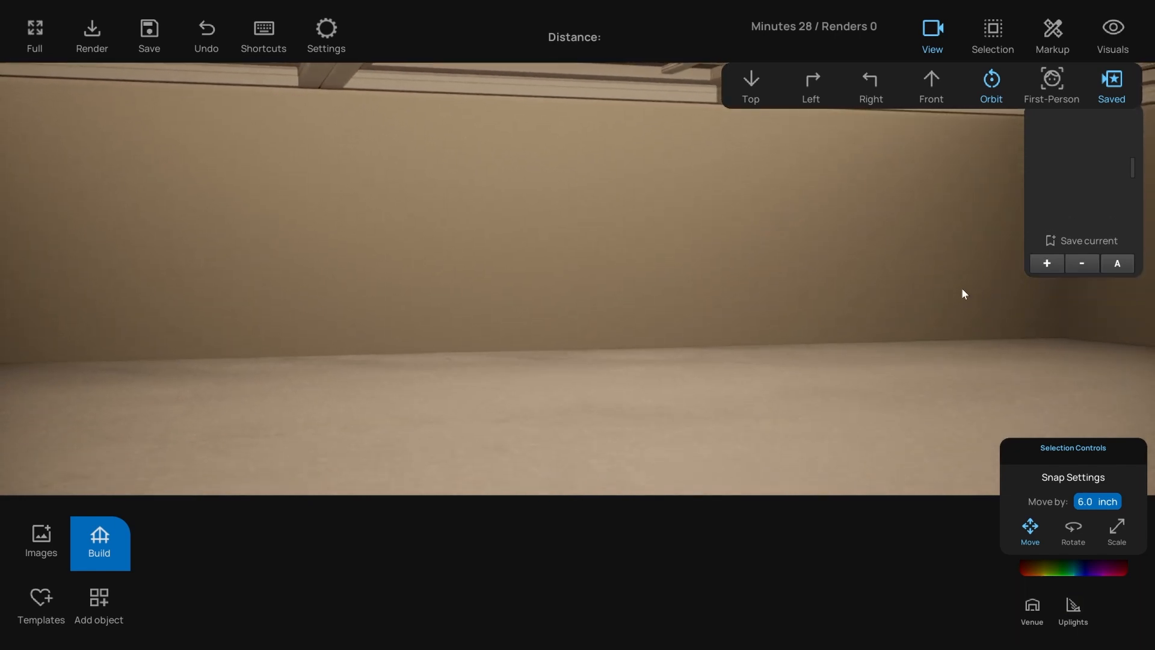
pyautogui.press('e')
pyautogui.press('q')
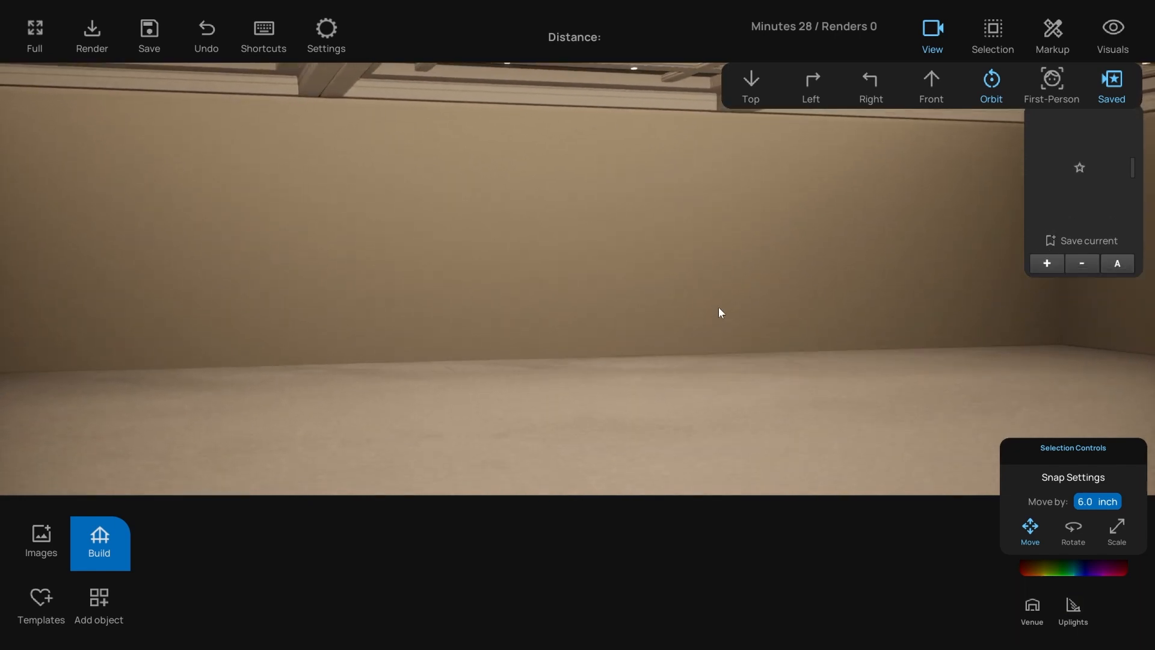
pyautogui.click(1050, 83)
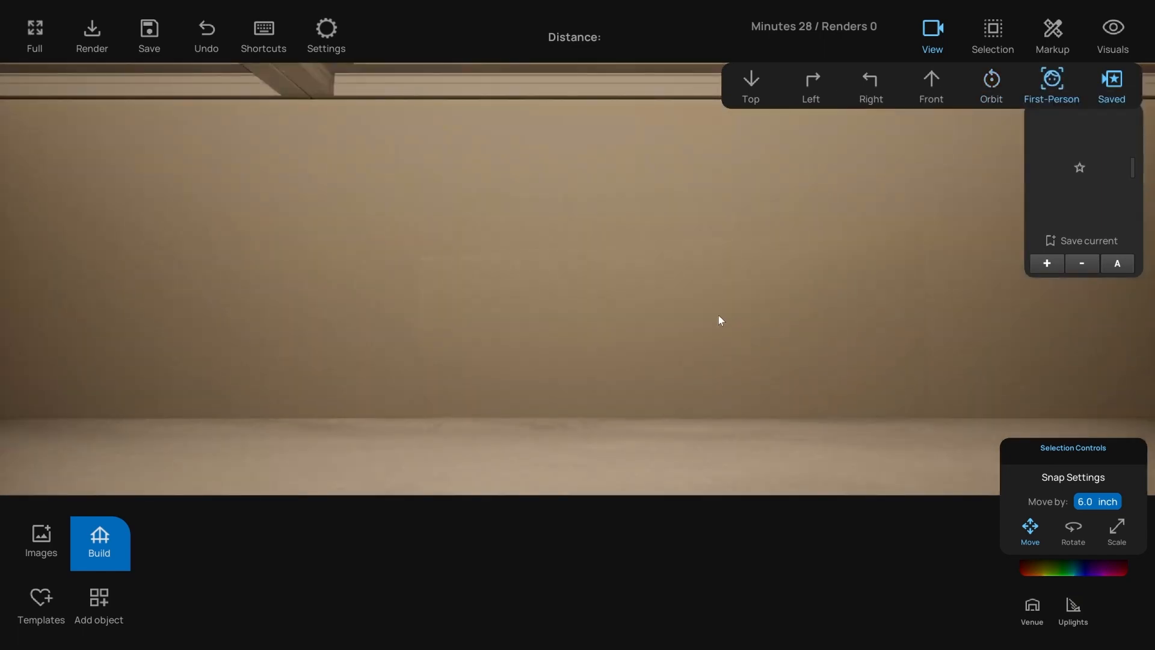
pyautogui.press('s')
pyautogui.moveTo(709, 320); pyautogui.dragTo(862, 140, button='right')
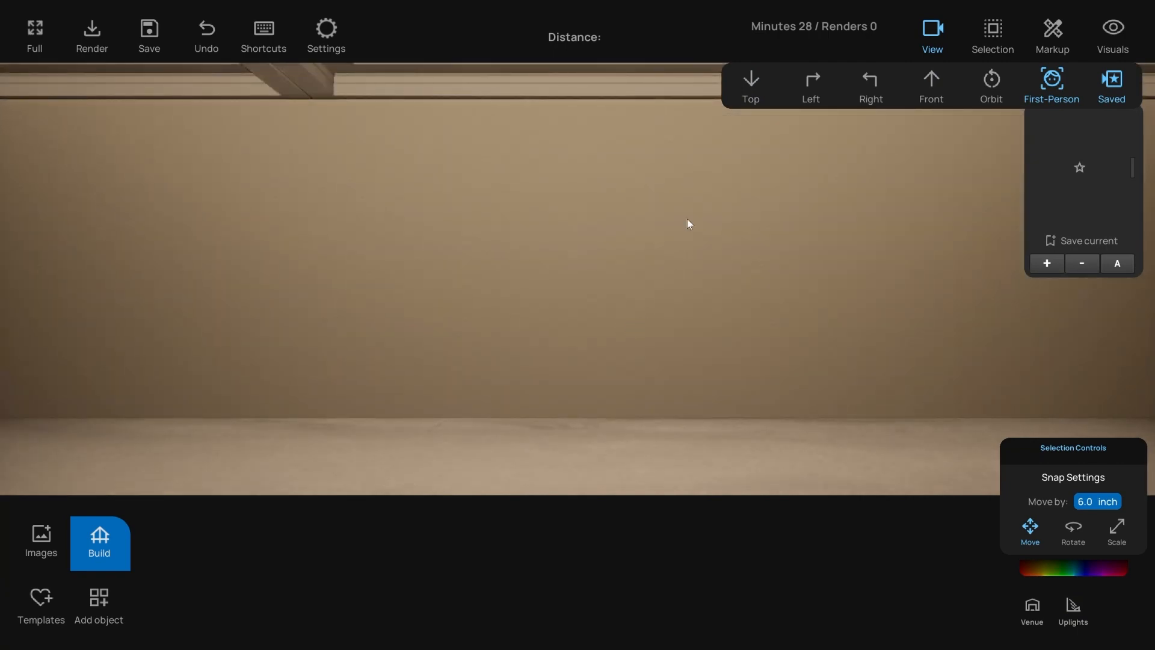
pyautogui.press('o')
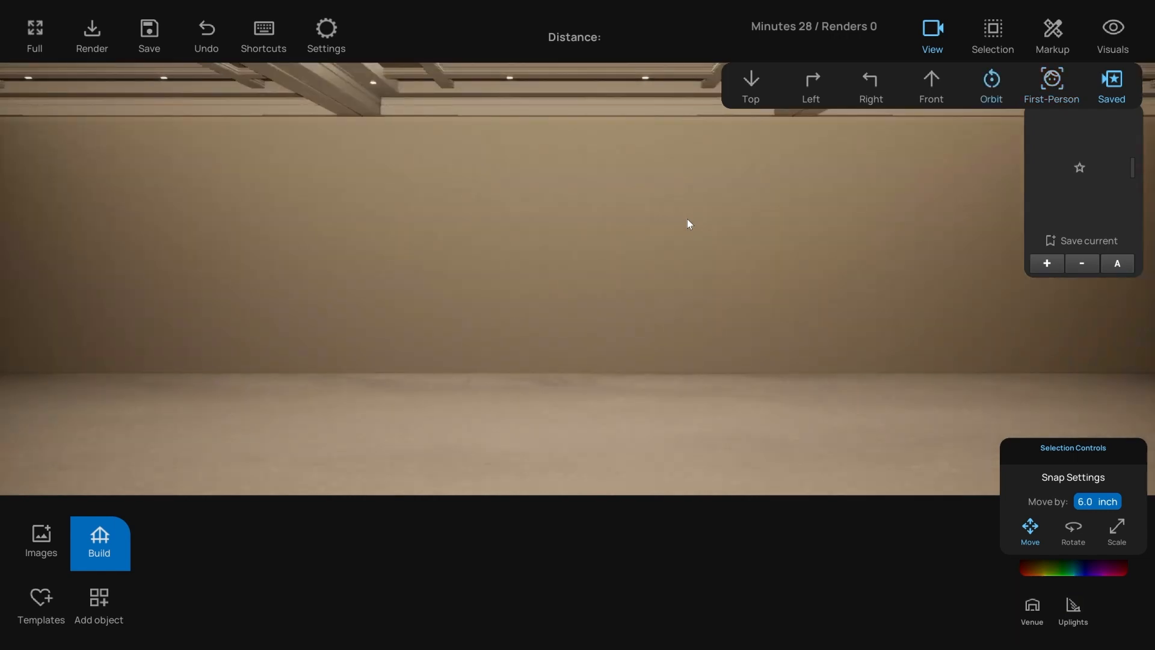
pyautogui.moveTo(644, 332)
pyautogui.mouseDown(button='right')
pyautogui.moveTo(643, 346)
pyautogui.moveTo(642, 333)
pyautogui.mouseUp(button='right')
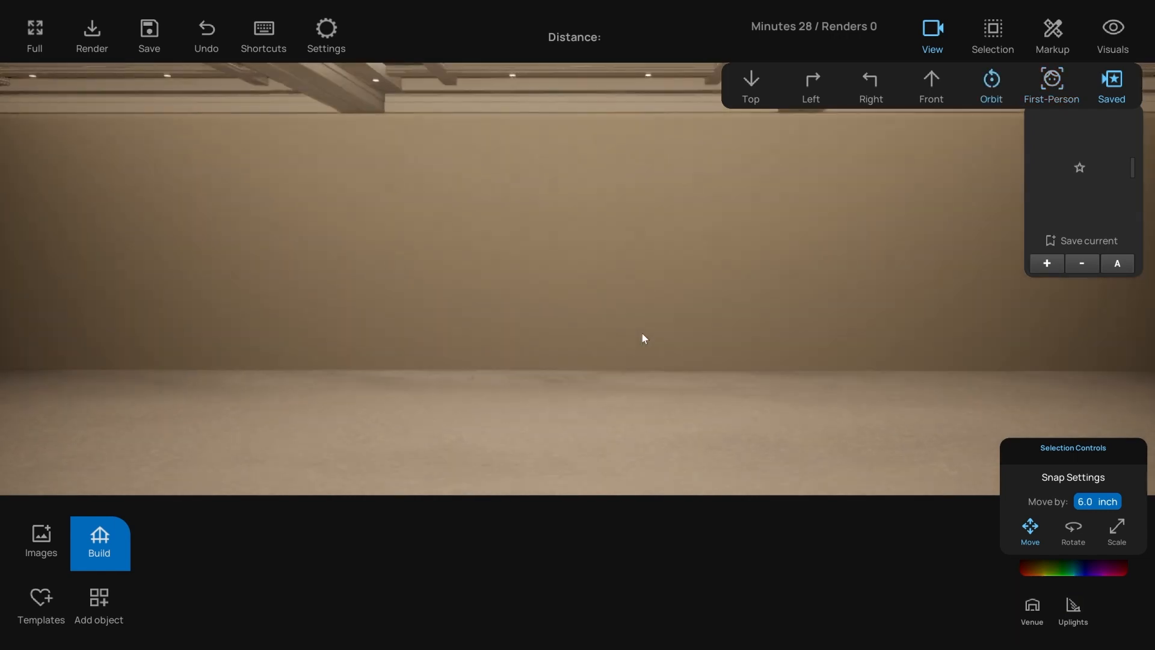
# - Cycle Top, Front, Left and Right views with shortcut keys, return to Orbit, and close Saved views
pyautogui.press('t')
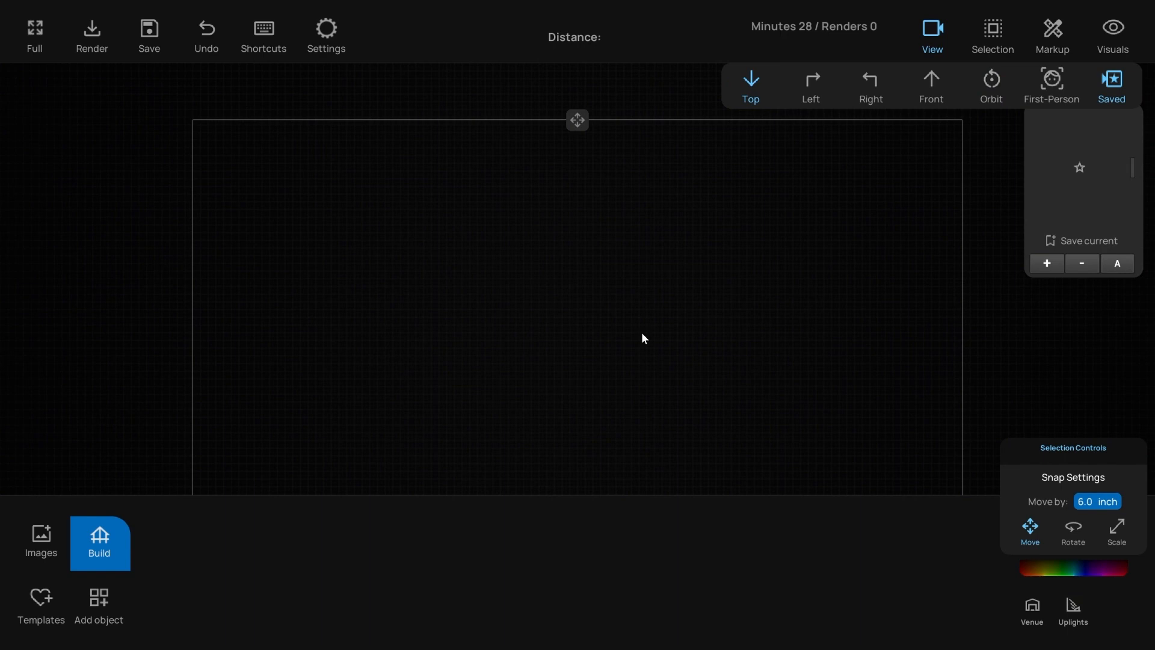
pyautogui.press('f')
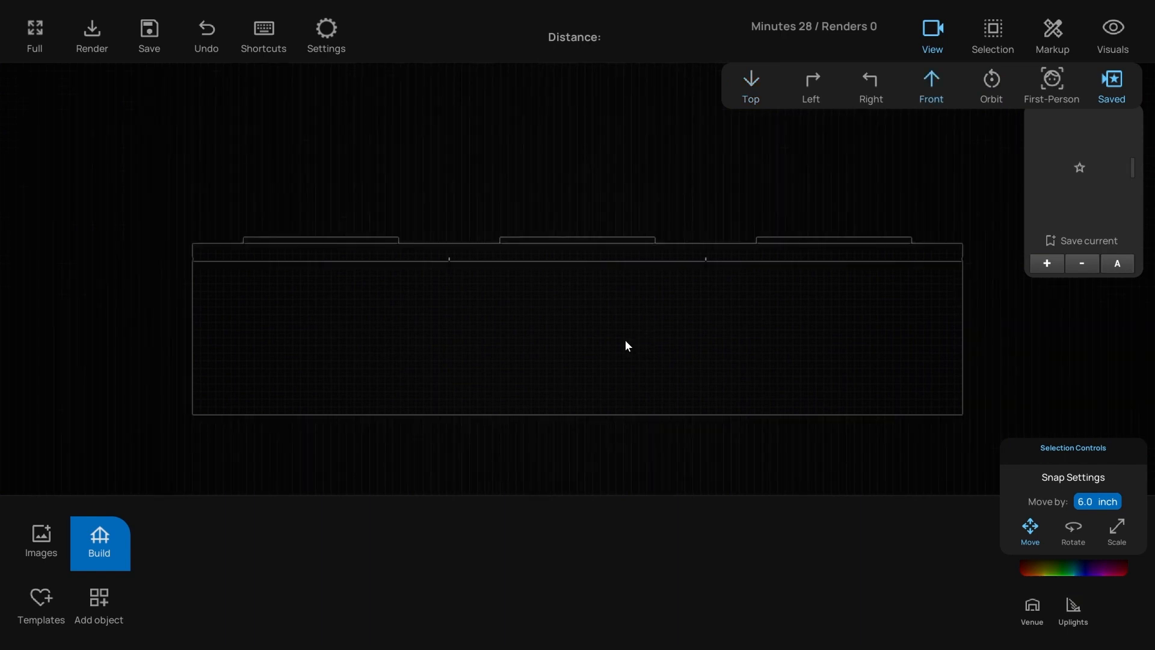
pyautogui.press('l')
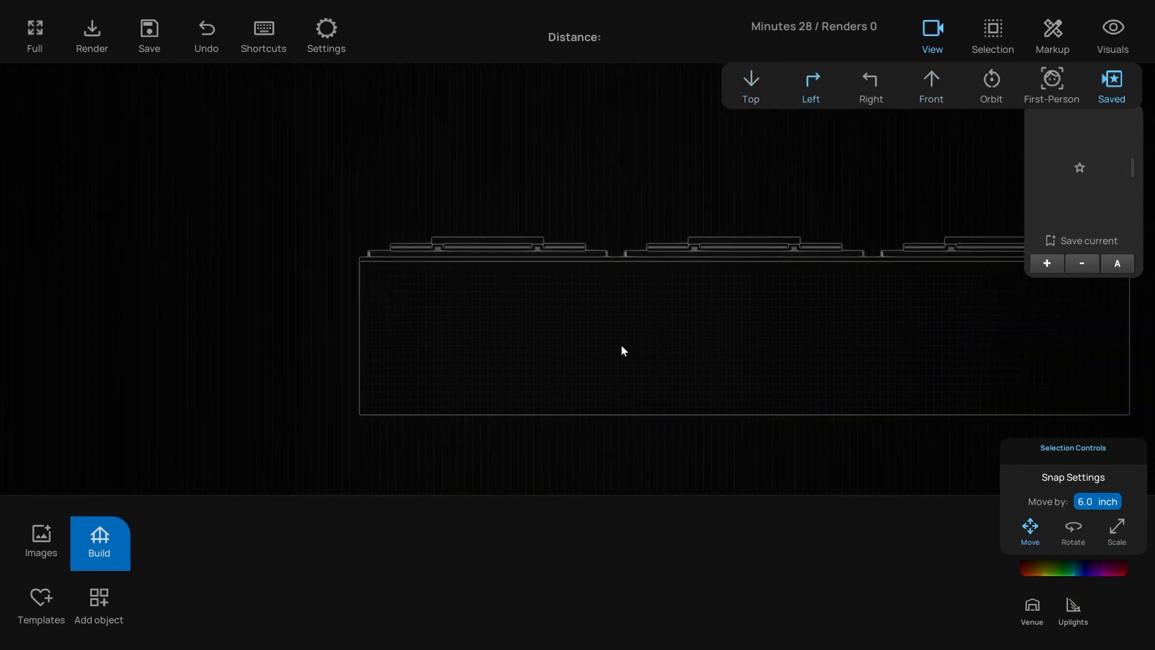
pyautogui.press('r')
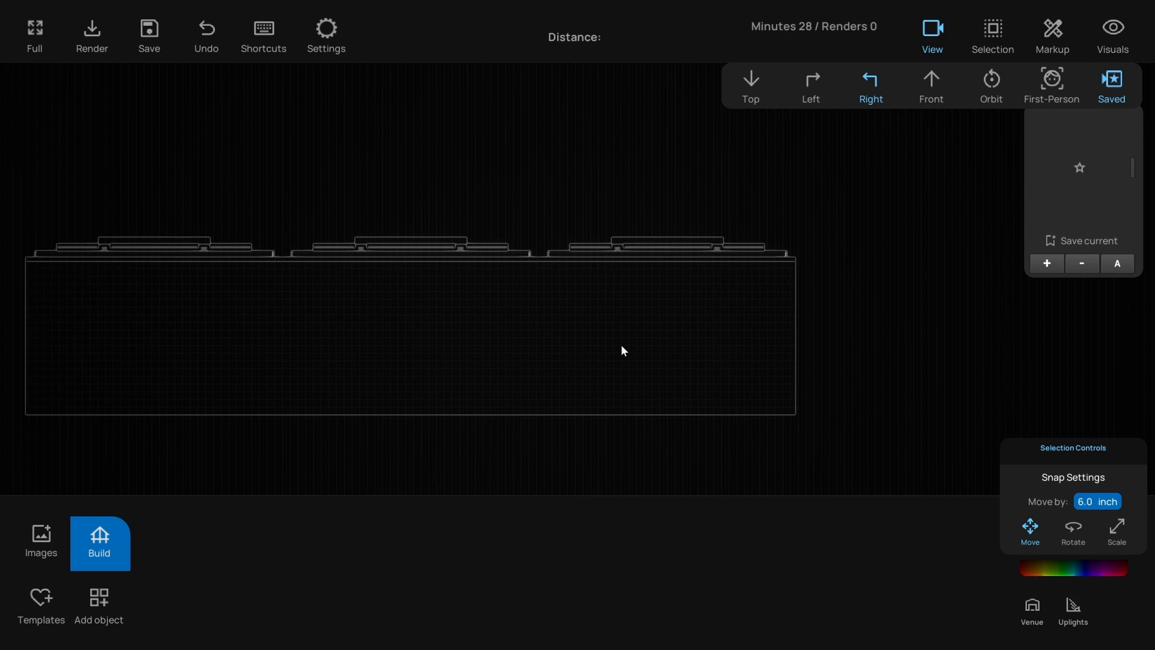
pyautogui.press('o')
pyautogui.click(1112, 84)
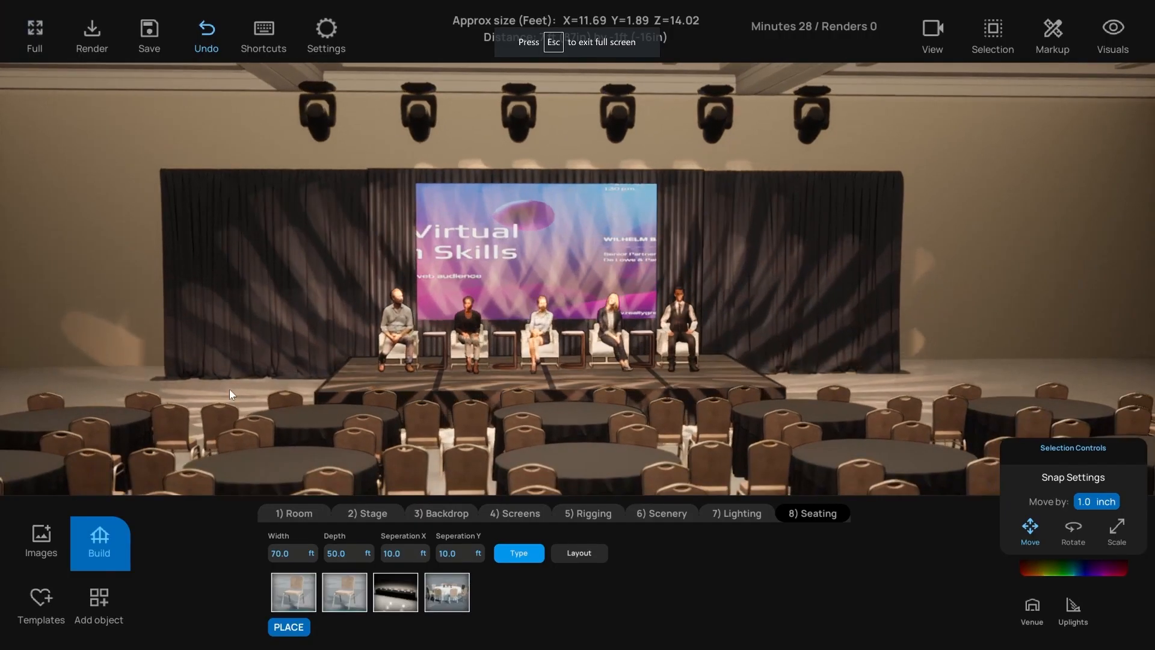
# - Swap the venue for the dark wood-panelled ballroom with chandeliers from the Venues library
pyautogui.click(99, 597)
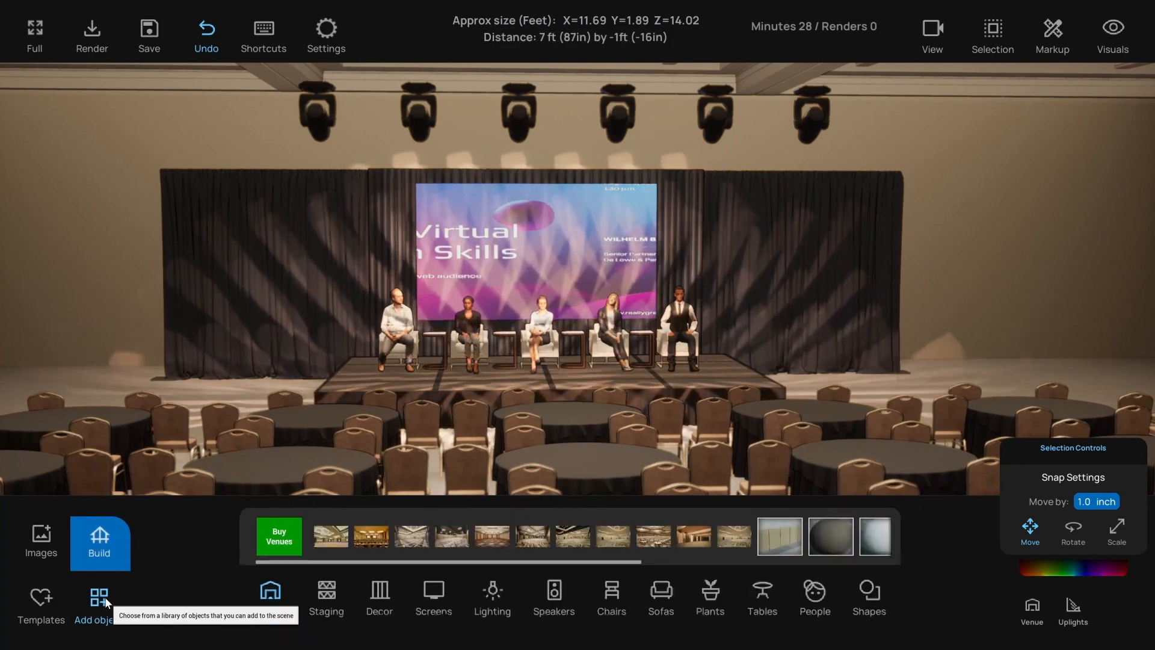
pyautogui.scroll(-5, 359, 467)
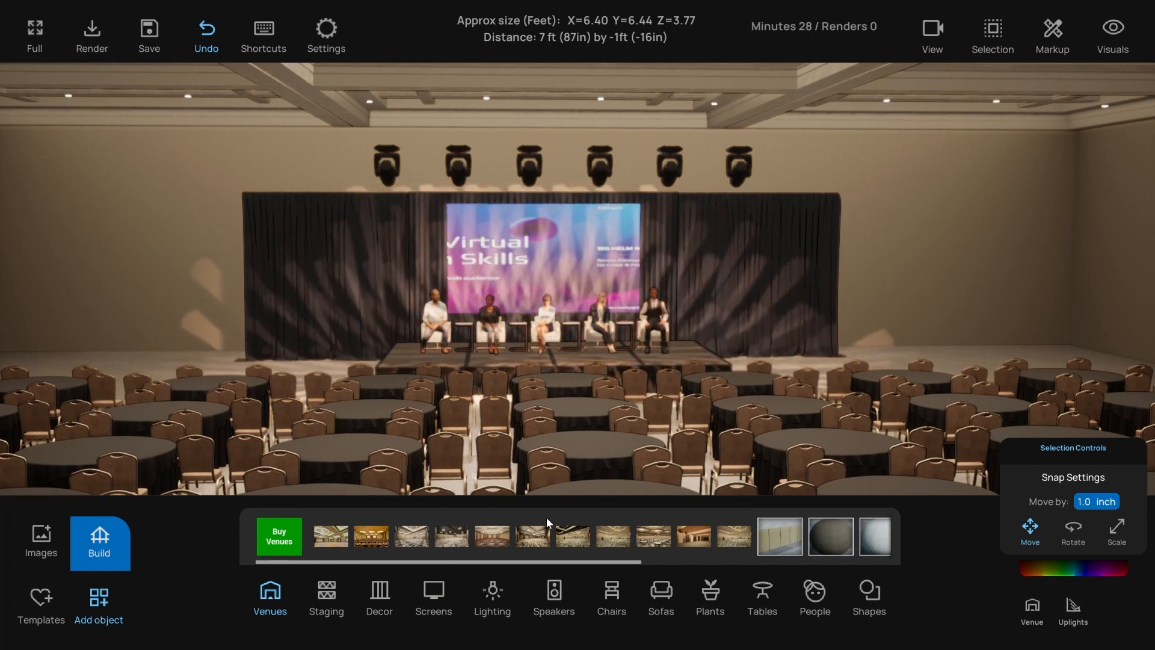
pyautogui.click(339, 538)
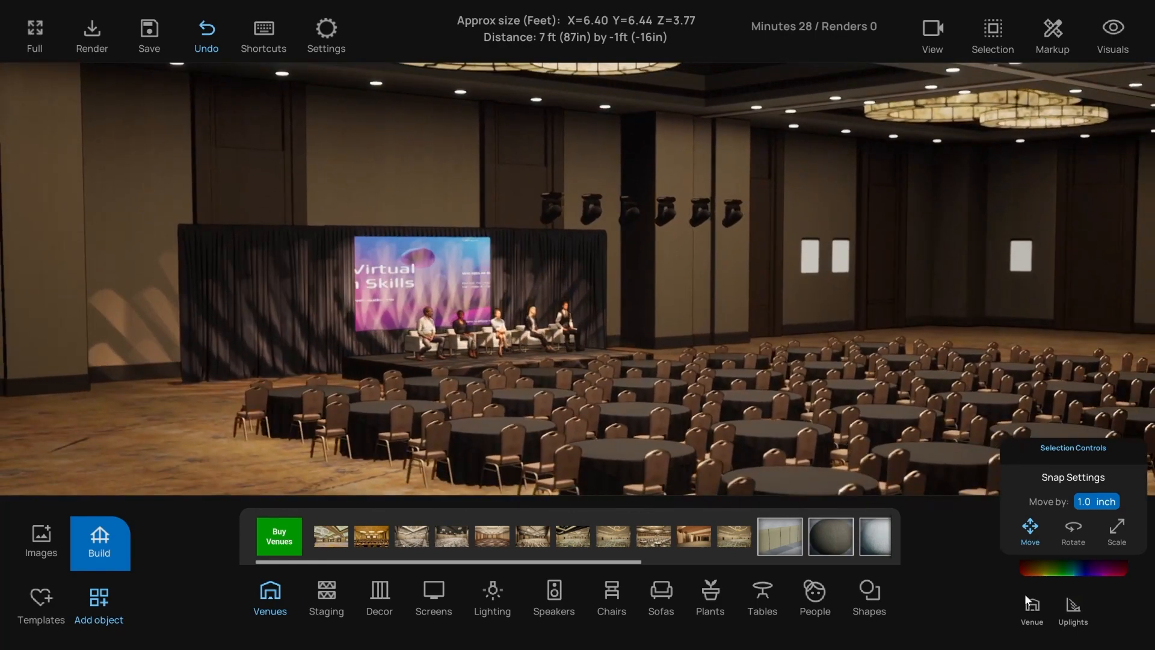
pyautogui.click(1031, 604)
# - Adjust the Room lighting intensity slider to a moderate level with the venue selected
pyautogui.moveTo(1021, 569); pyautogui.dragTo(1072, 566)
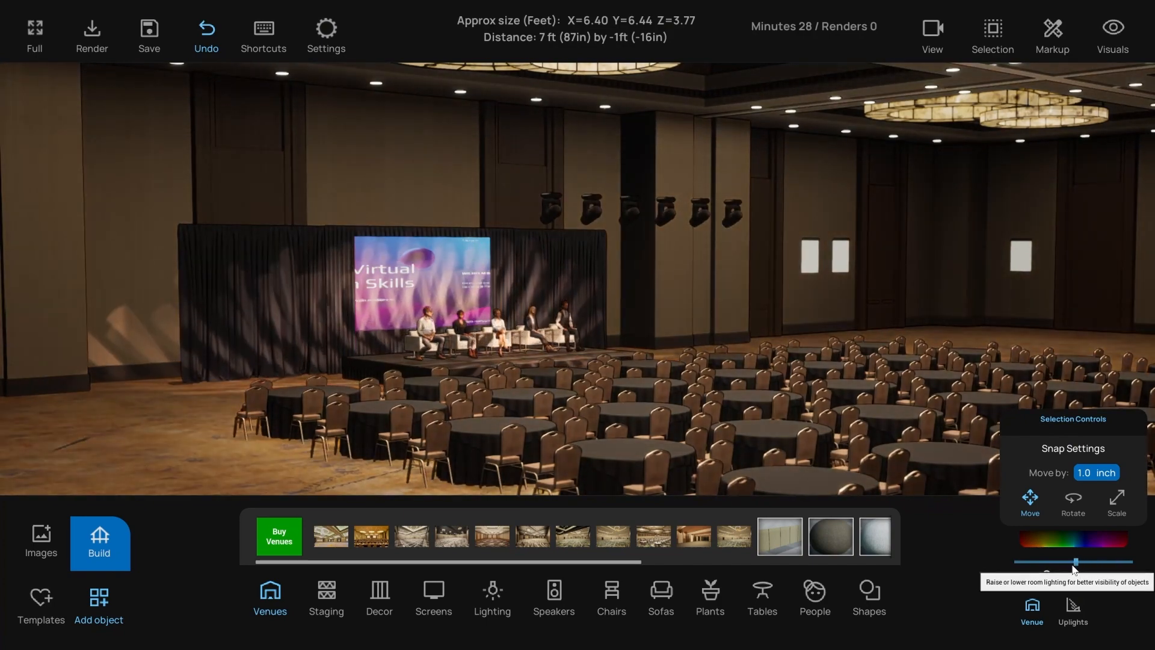
pyautogui.press('t')
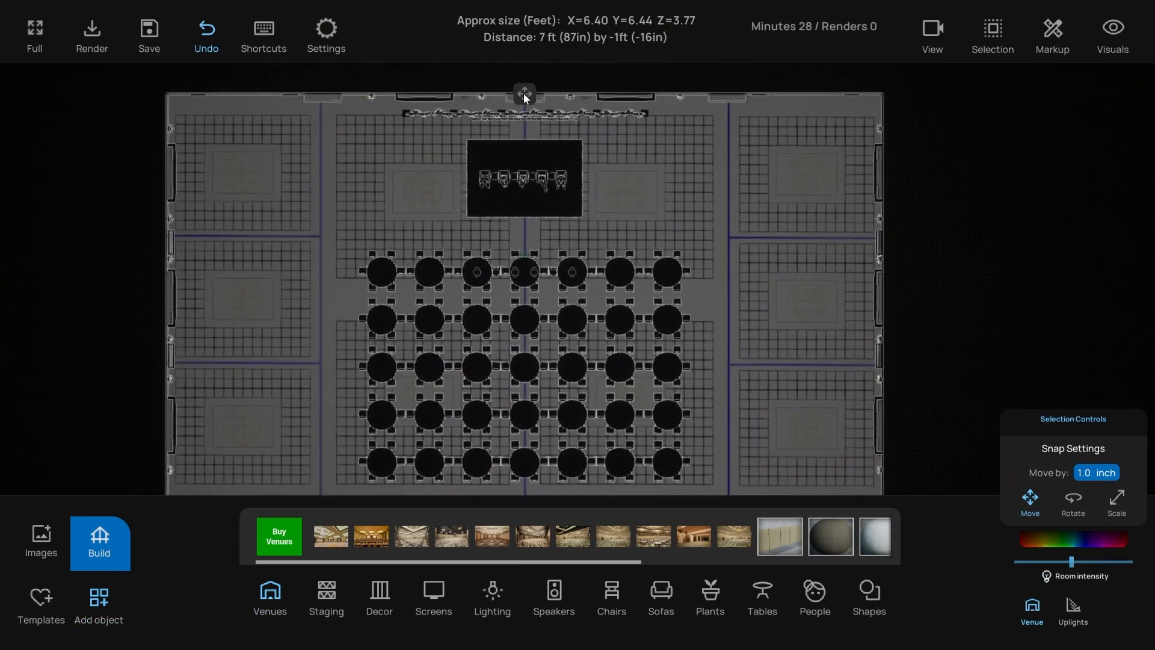
pyautogui.click(524, 93)
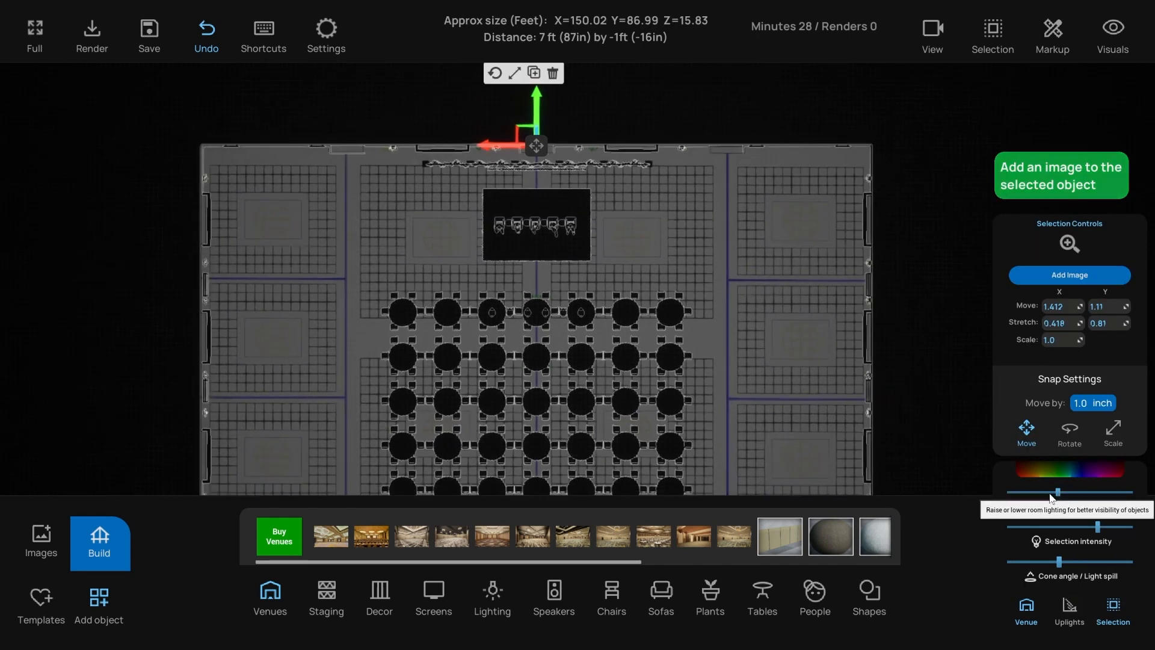
pyautogui.moveTo(1091, 532); pyautogui.dragTo(1022, 537)
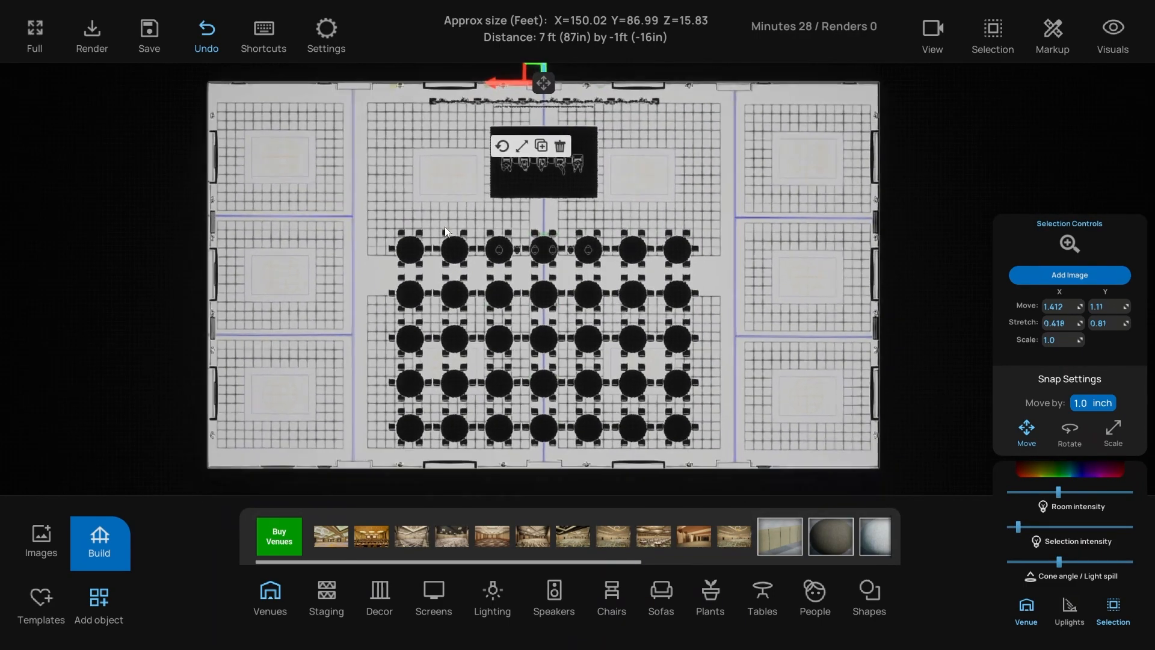
# - Return to the 3D perspective, deselect the venue, and frame the stage up close
pyautogui.press('t')
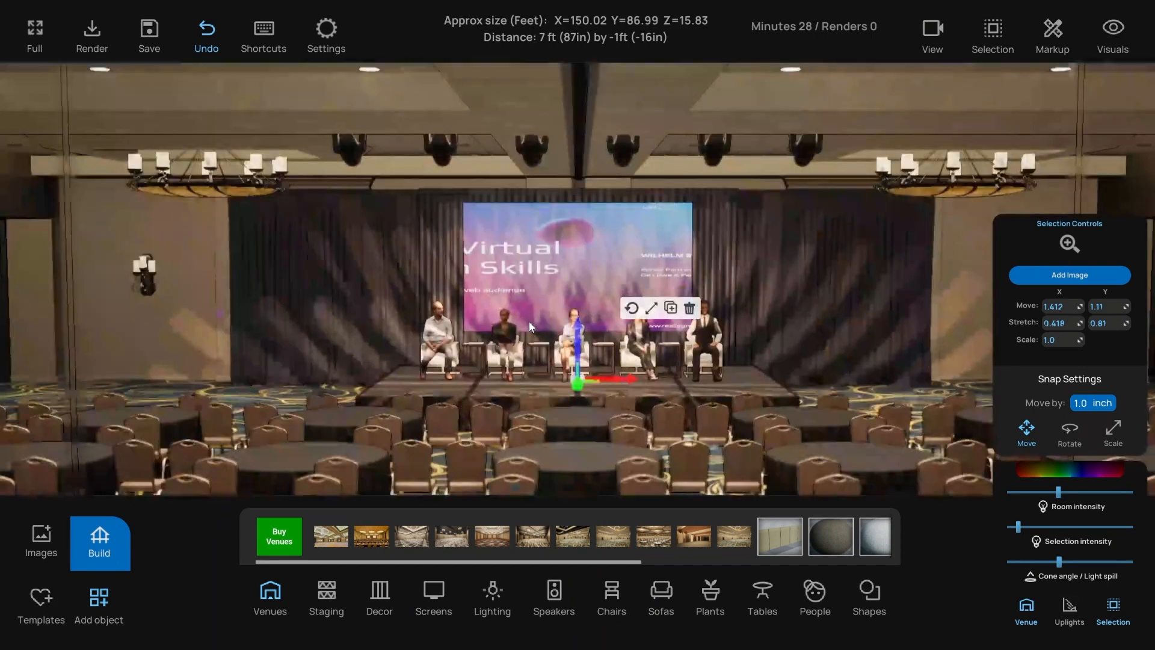
pyautogui.moveTo(551, 330); pyautogui.dragTo(686, 300, button='right')
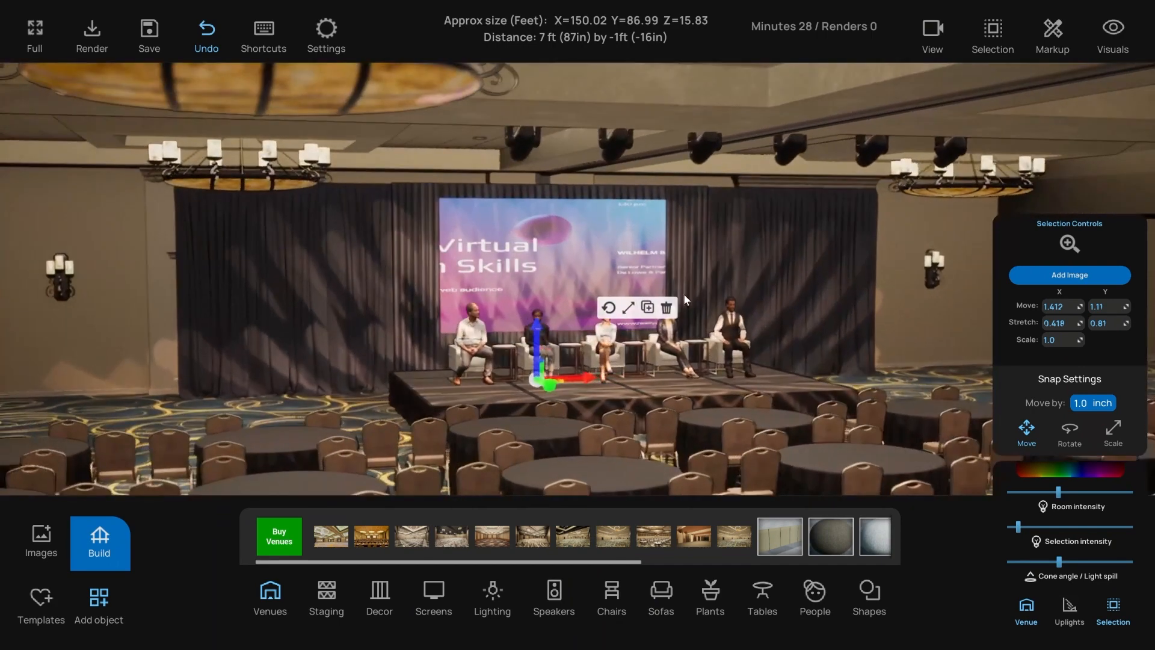
pyautogui.click(901, 244)
pyautogui.scroll(-2, 890, 254)
pyautogui.moveTo(889, 254); pyautogui.dragTo(793, 287, button='right')
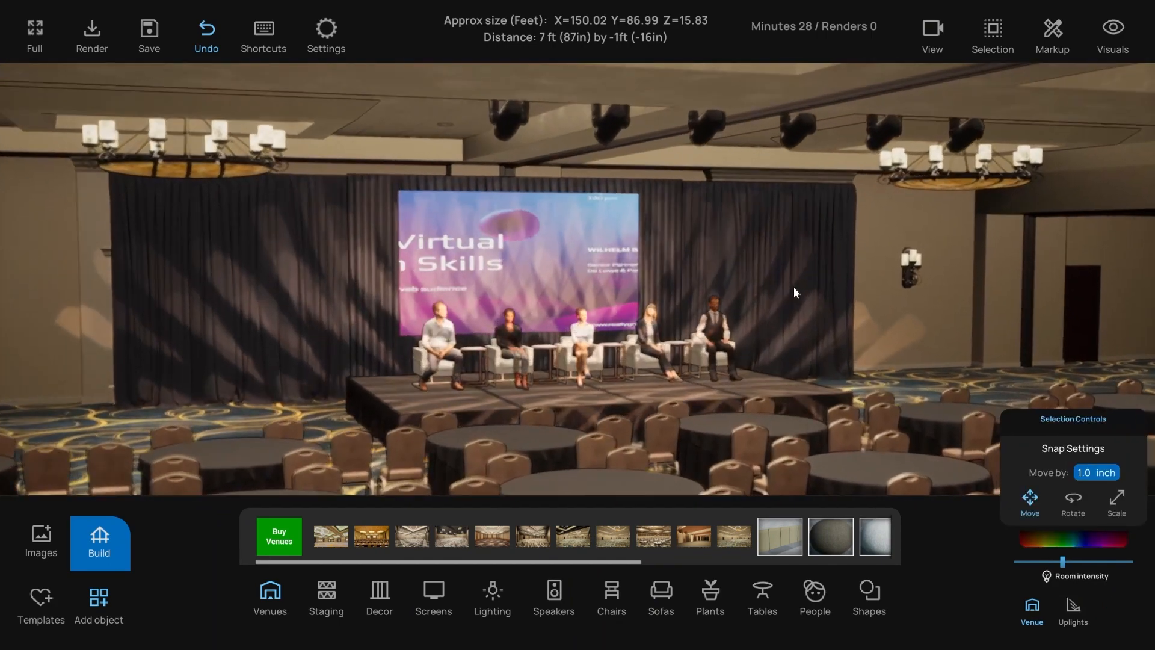
pyautogui.scroll(-2, 793, 287)
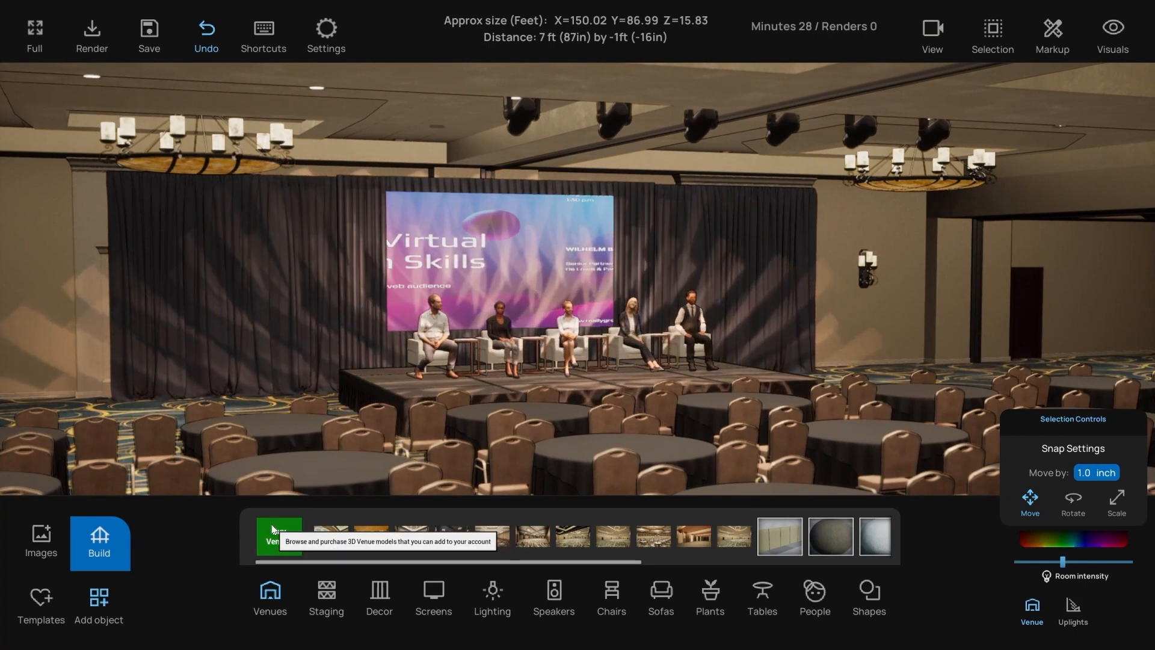
pyautogui.moveTo(461, 439); pyautogui.dragTo(475, 439, button='right')
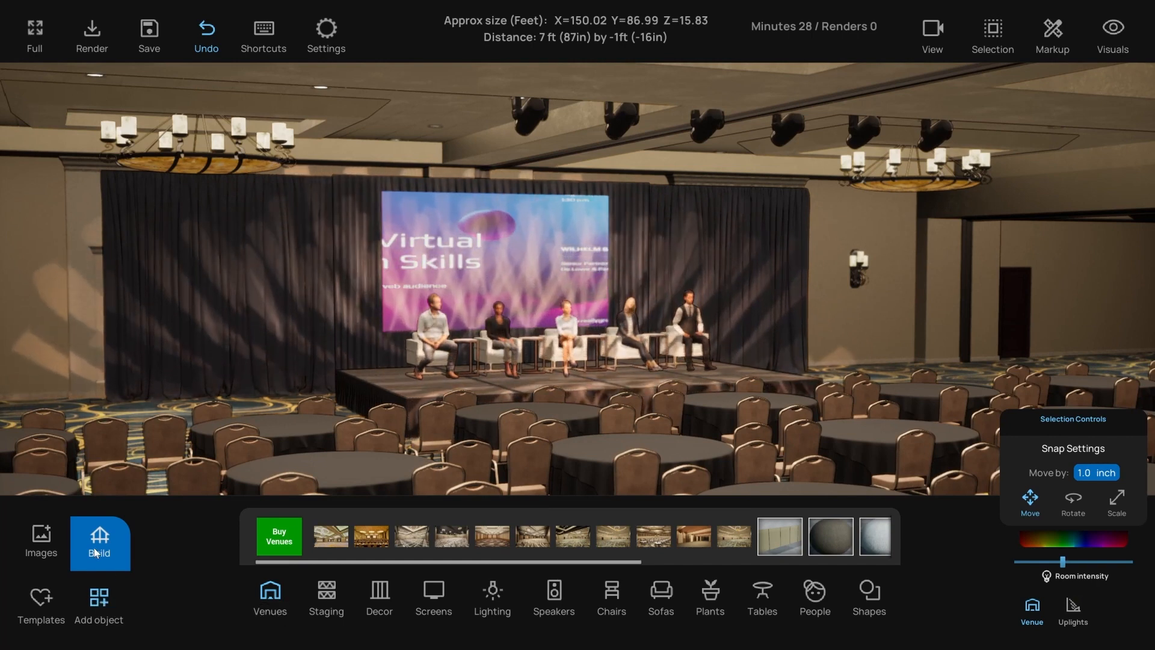
# - Build the room with Width 90 ft, Depth 80 ft and Height 18 ft
pyautogui.click(102, 530)
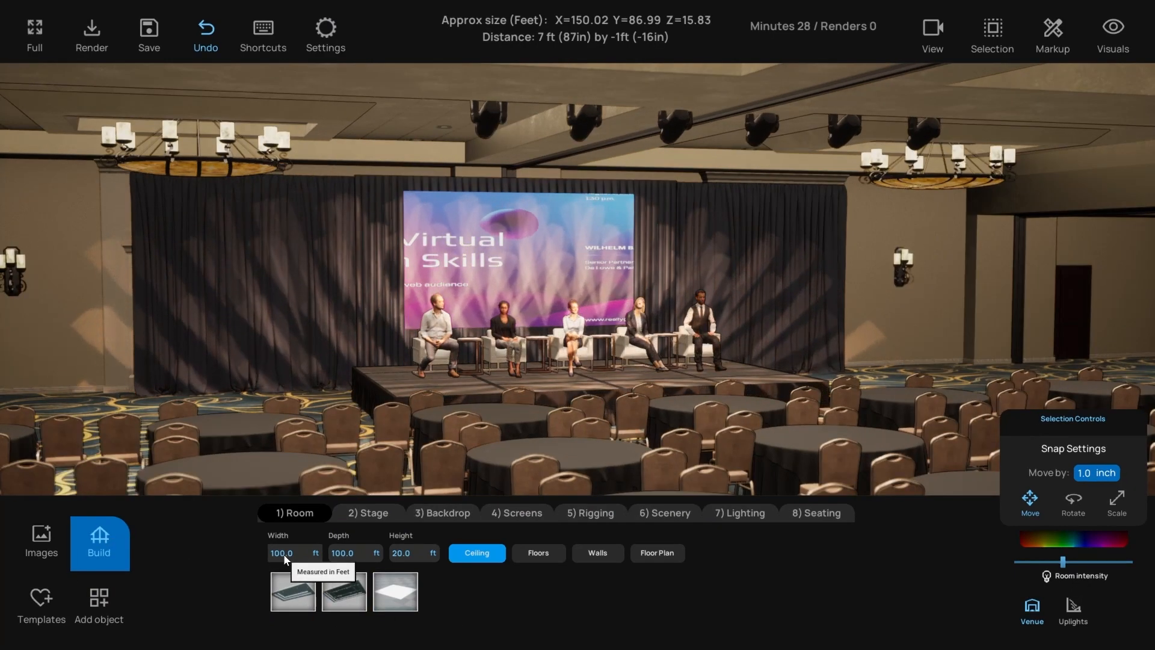
pyautogui.click(285, 554)
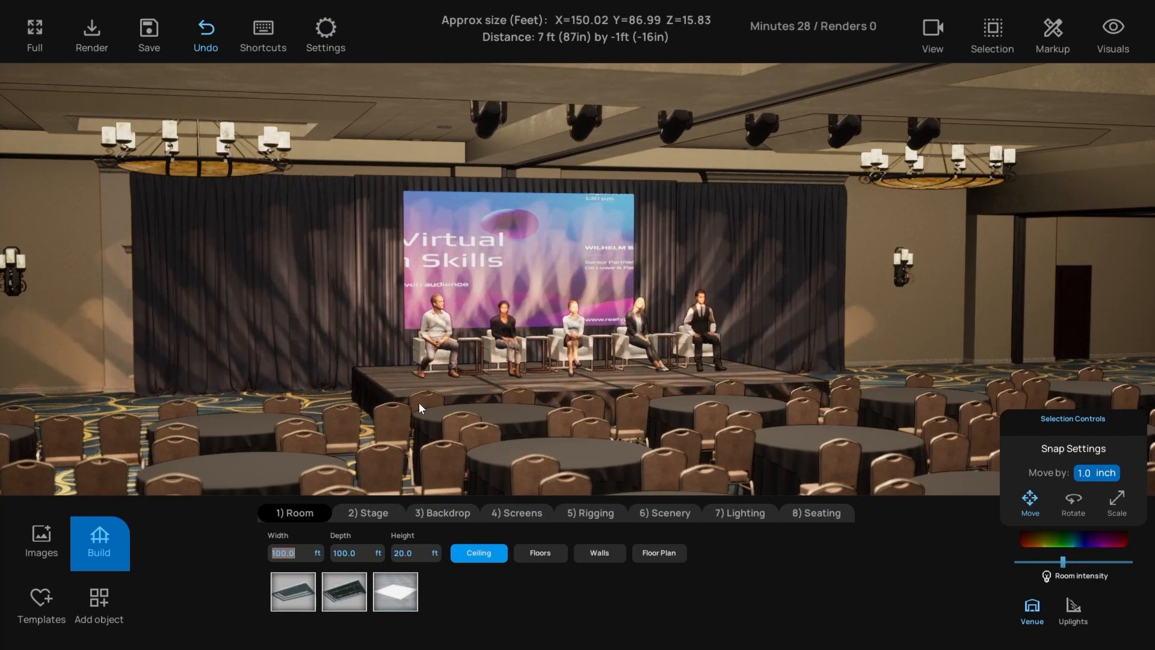
pyautogui.write('1')
pyautogui.press('BackSpace')
pyautogui.write('90')
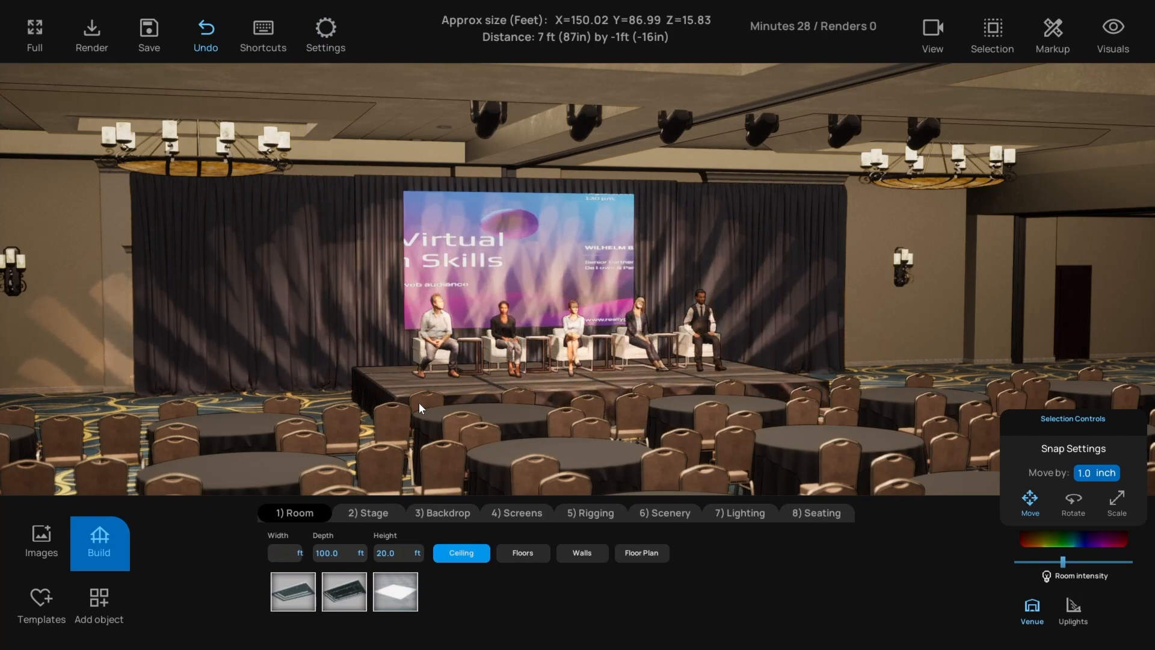
pyautogui.press('Tab')
pyautogui.write('80')
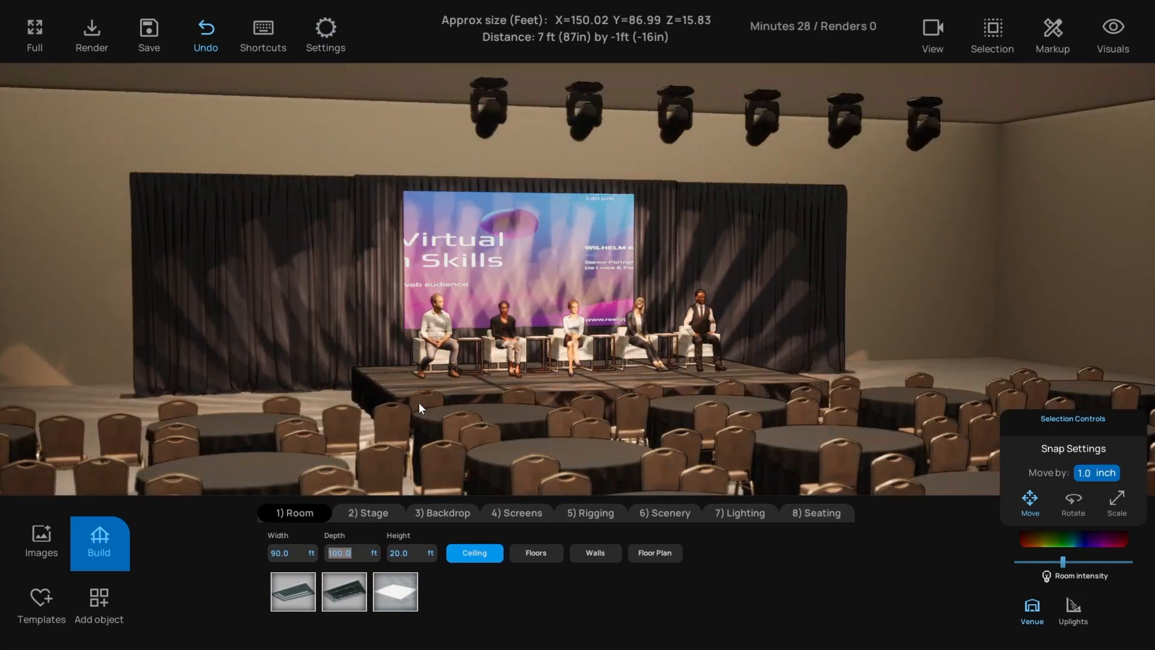
pyautogui.press('Return')
pyautogui.press('Tab')
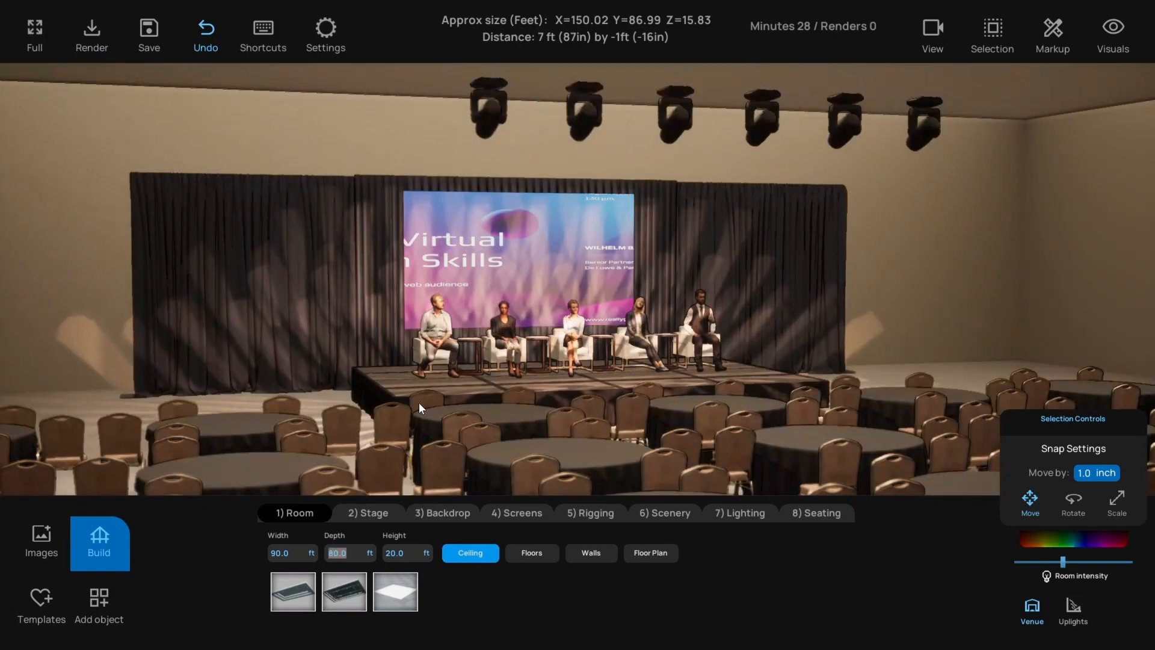
pyautogui.write('18')
pyautogui.press('Return')
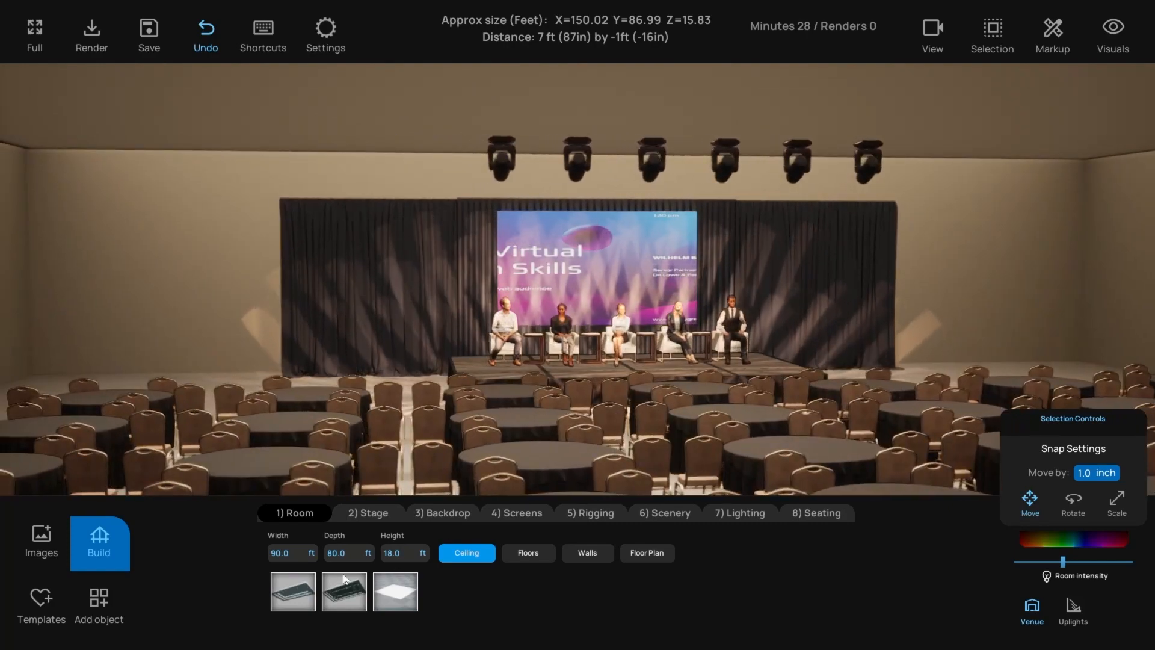
# - Compare the ceiling styles and settle on the second ceiling shape
pyautogui.click(302, 590)
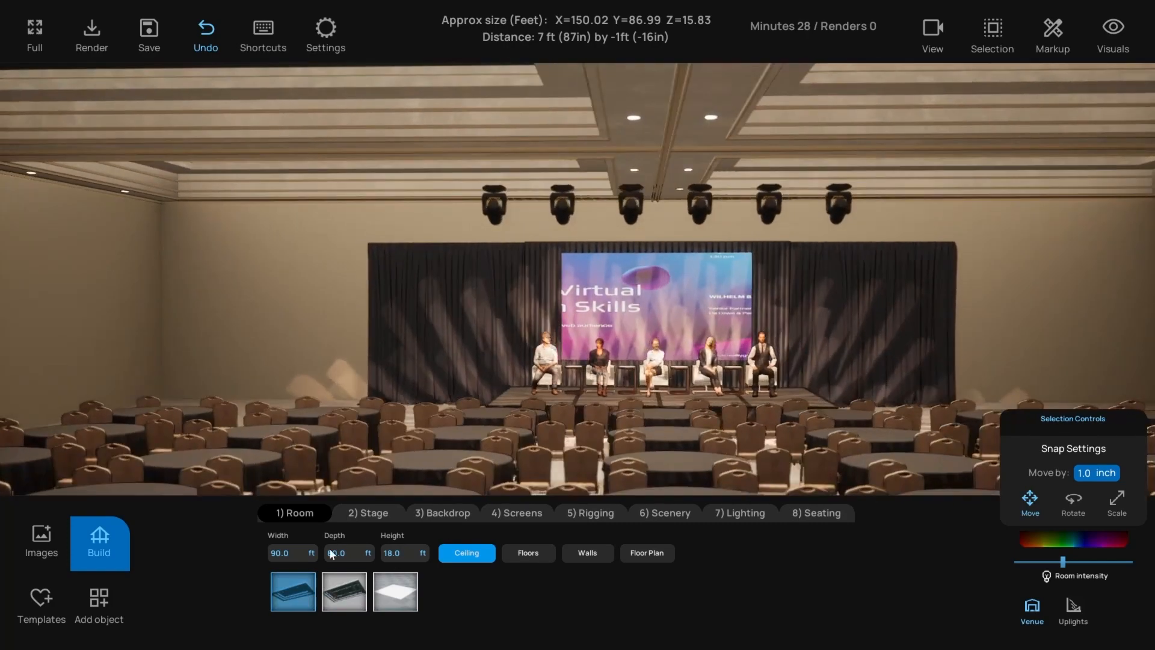
pyautogui.click(338, 594)
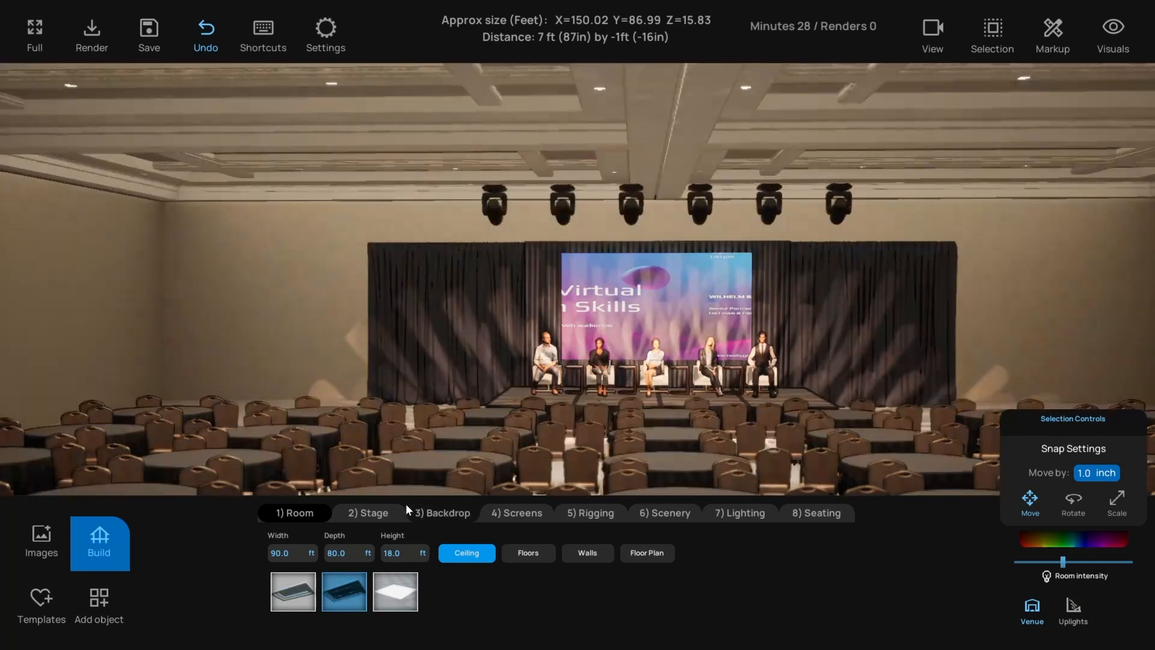
pyautogui.click(398, 597)
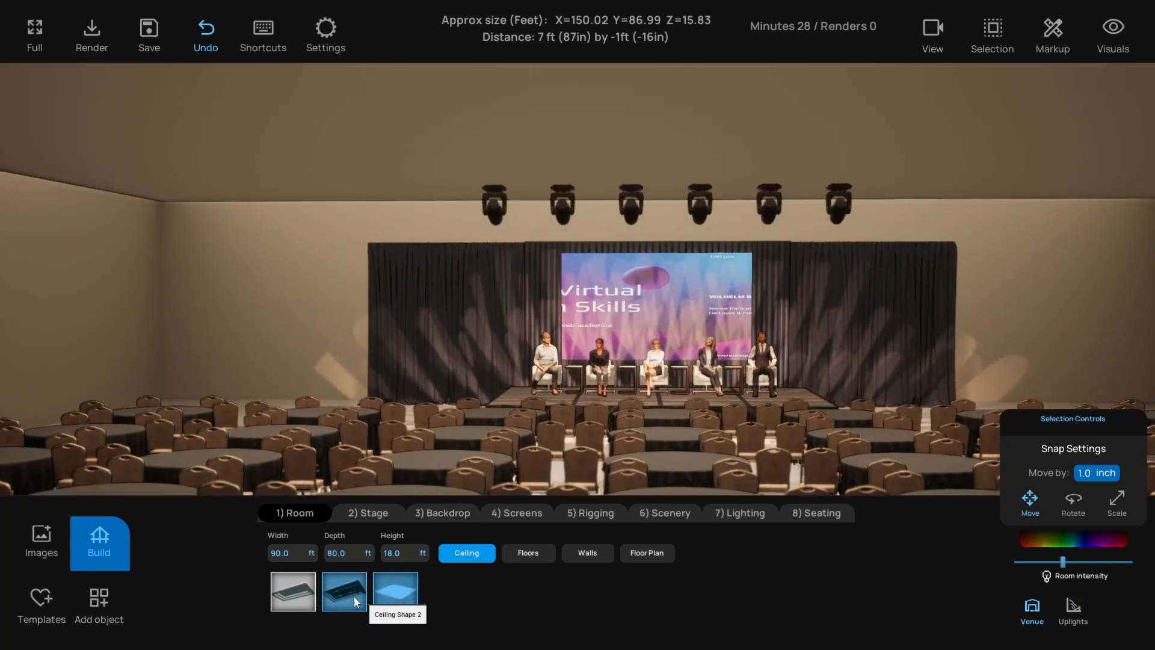
pyautogui.click(290, 597)
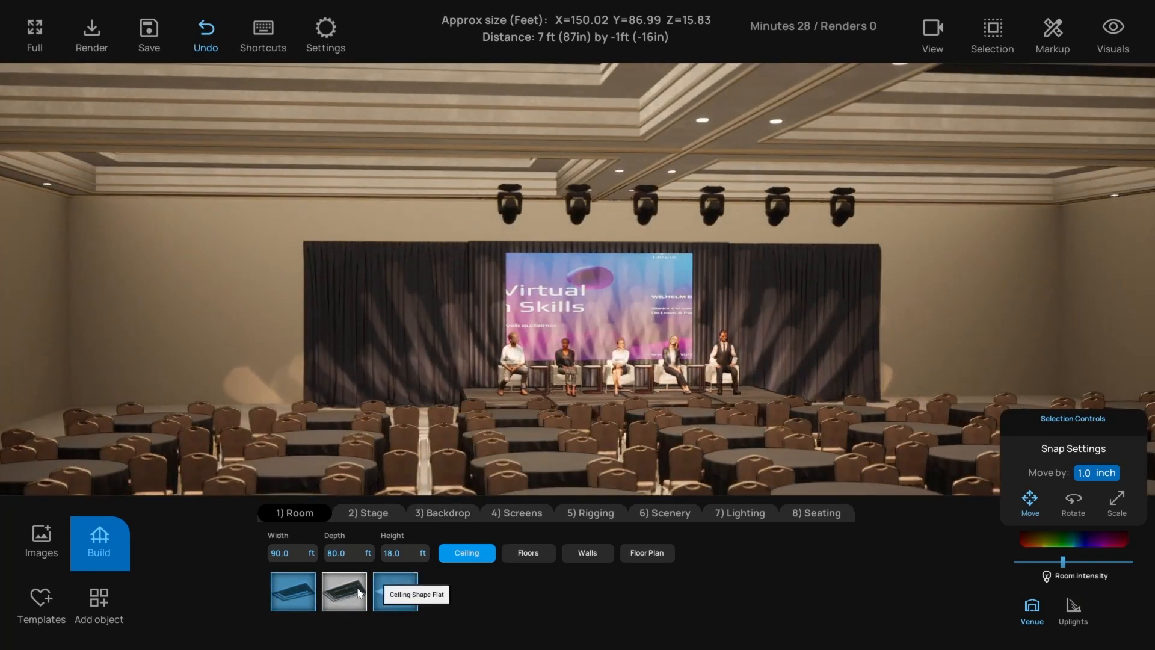
pyautogui.click(345, 593)
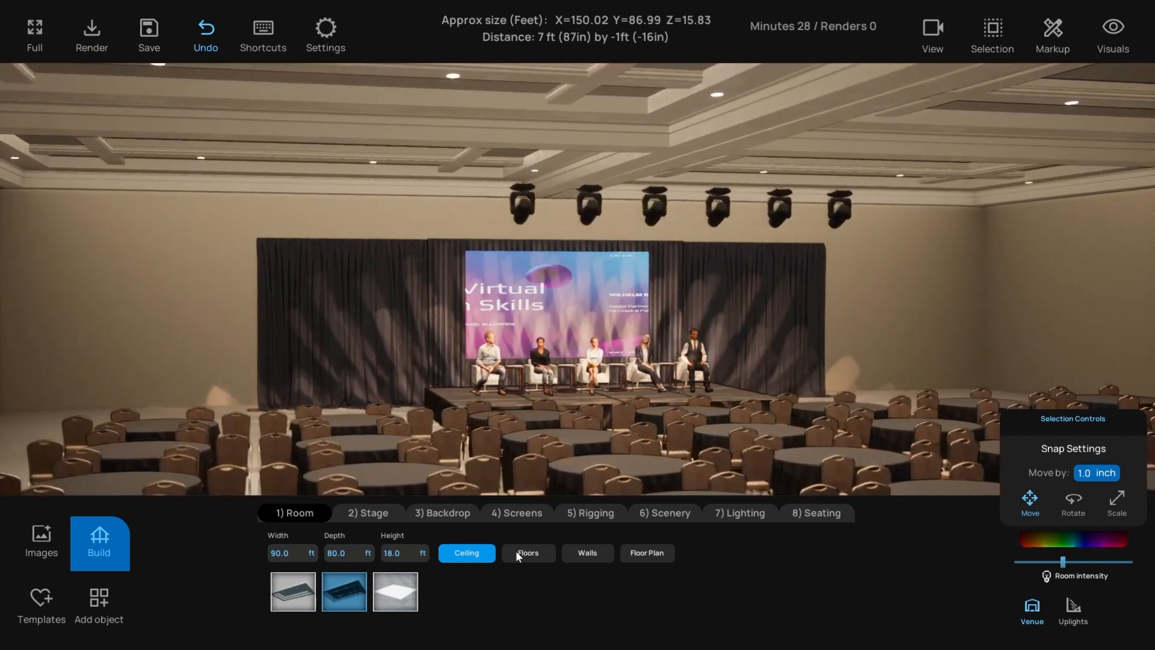
# - Change the floor material, trying light grey marble and then the tenth floor option
pyautogui.click(522, 552)
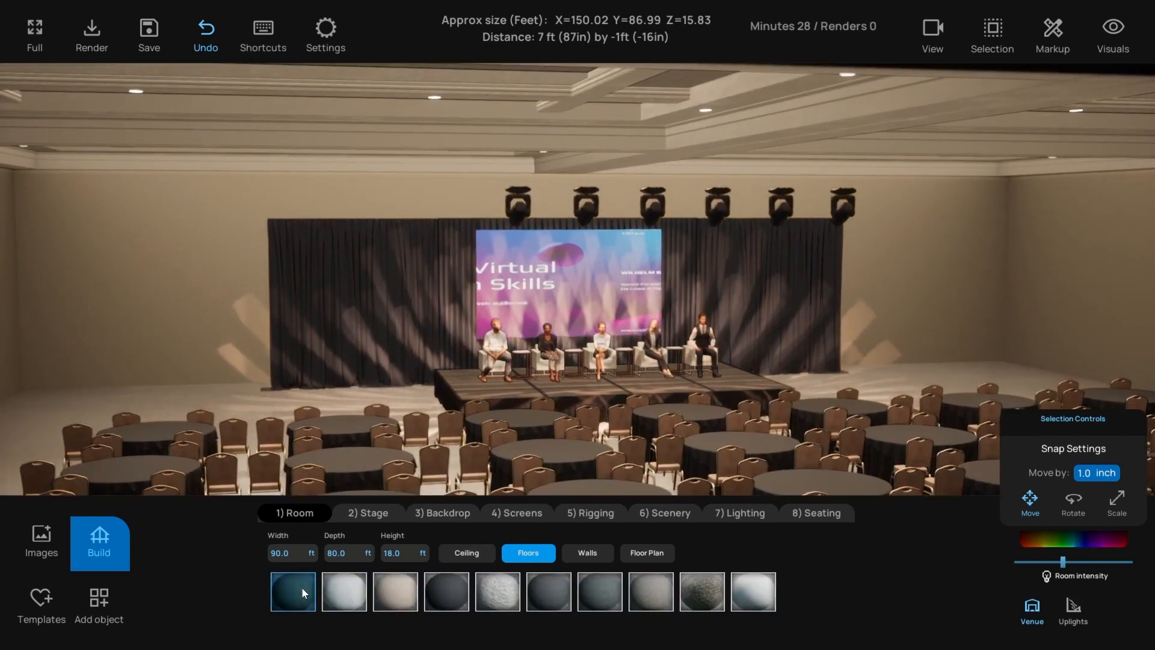
pyautogui.click(442, 597)
pyautogui.click(512, 602)
pyautogui.click(754, 598)
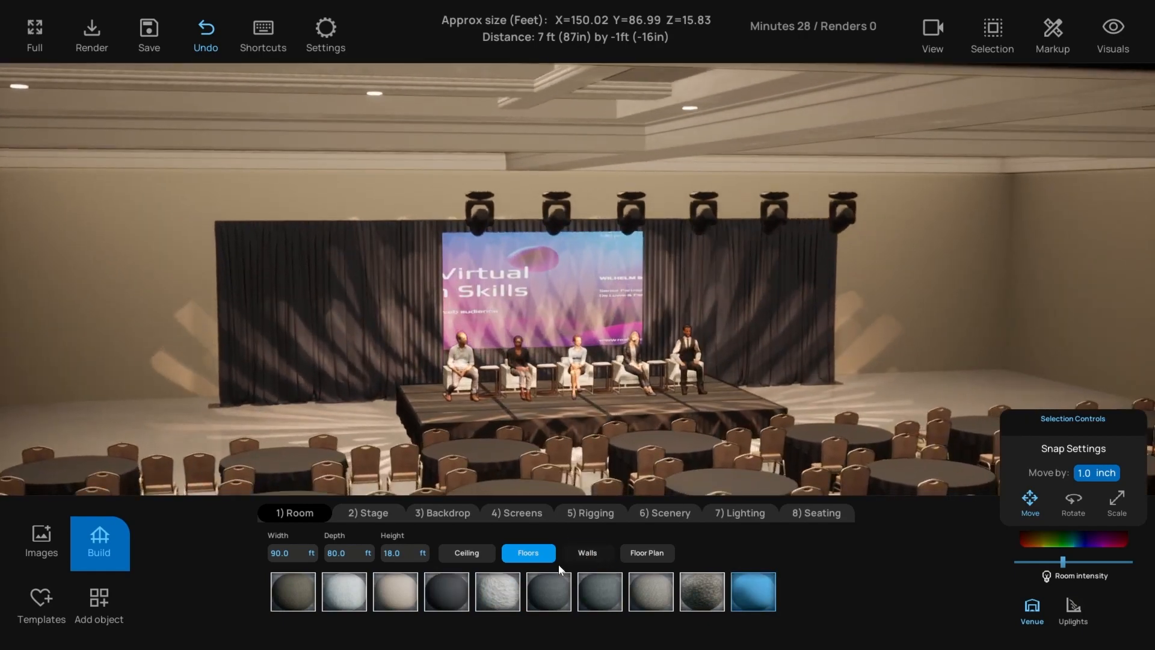
# - Give the walls the blue textured material and switch to the top-down floor plan
pyautogui.click(579, 552)
pyautogui.click(481, 593)
pyautogui.click(607, 599)
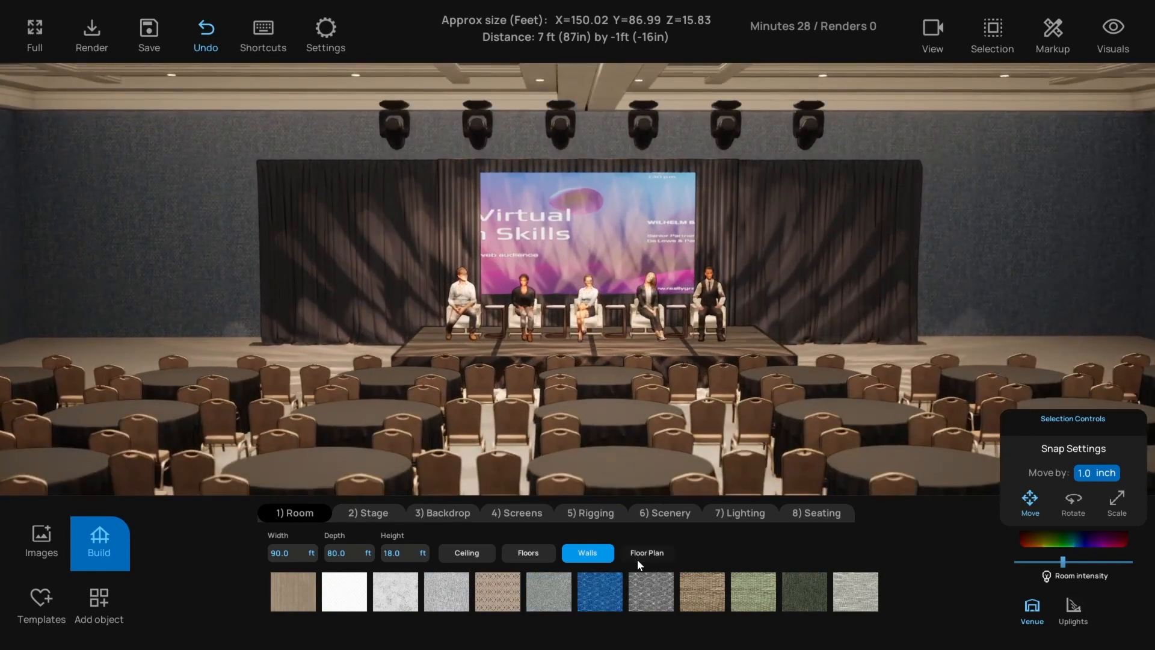
pyautogui.click(639, 553)
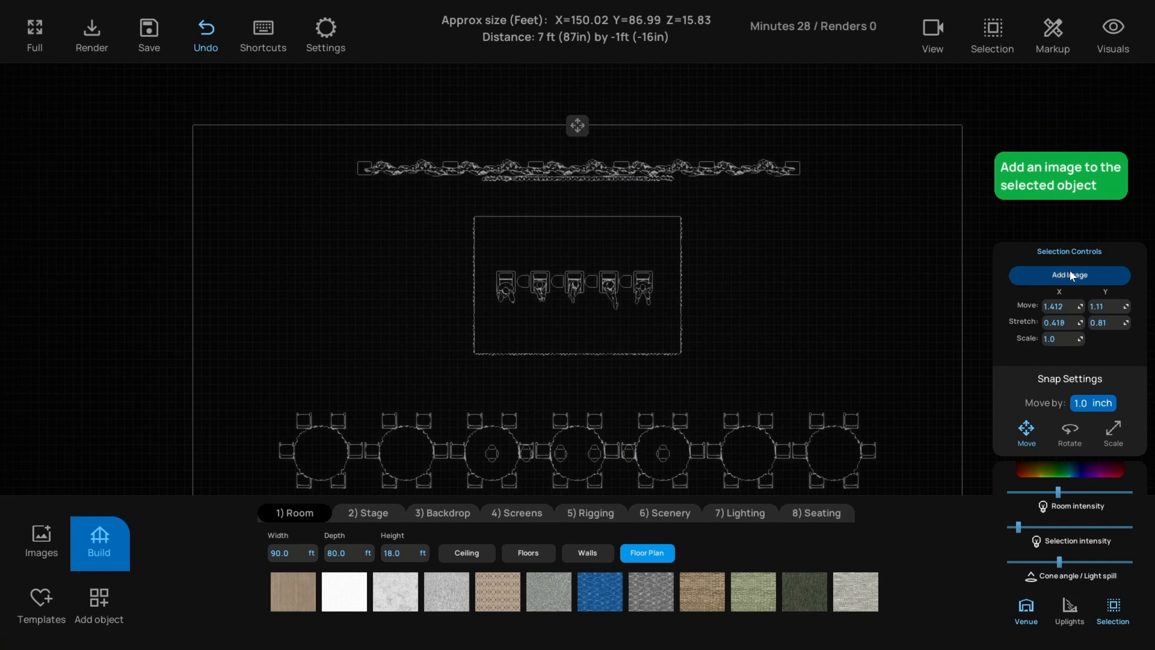
pyautogui.click(578, 126)
pyautogui.moveTo(574, 114); pyautogui.dragTo(565, 215)
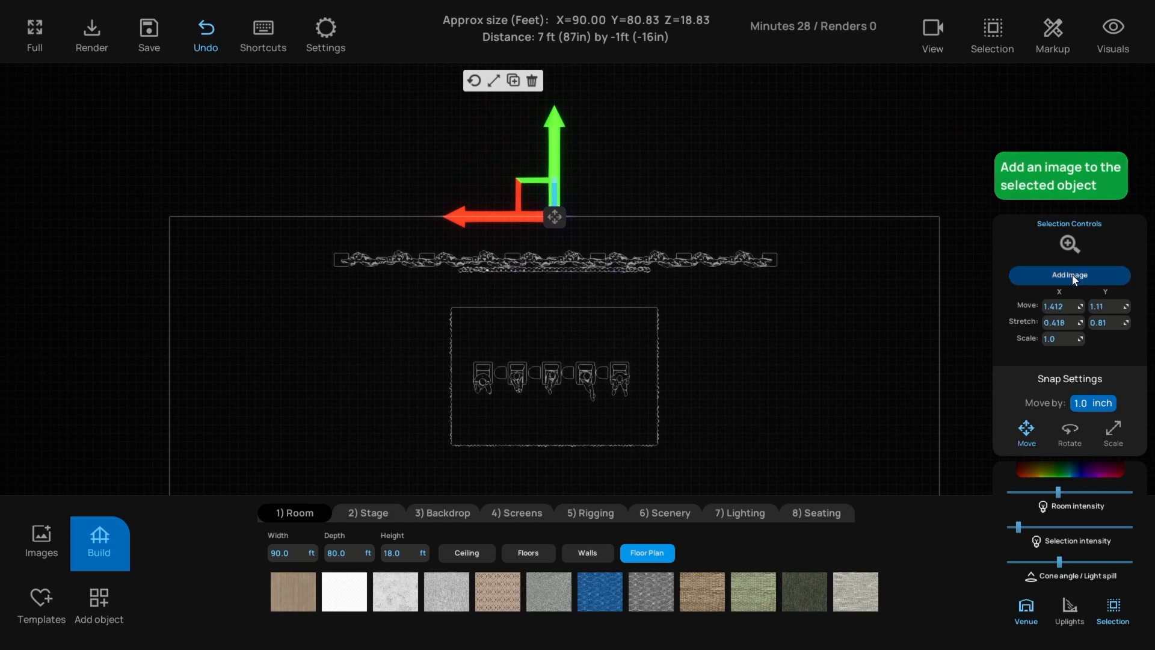
pyautogui.scroll(-3, 839, 354)
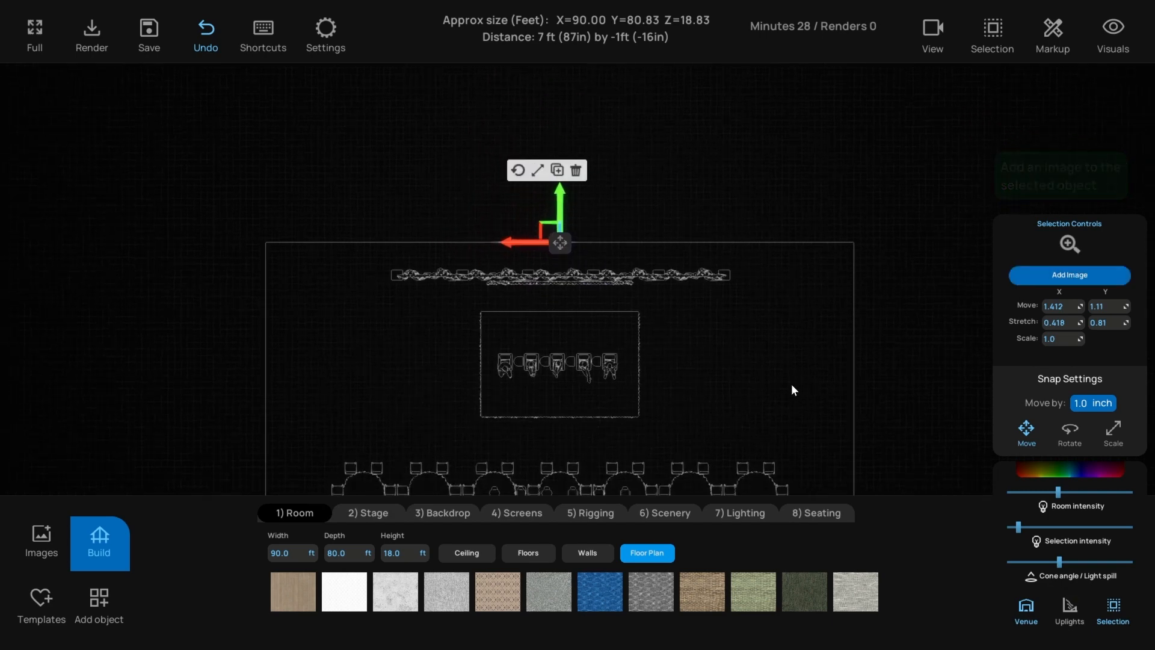
pyautogui.click(1041, 274)
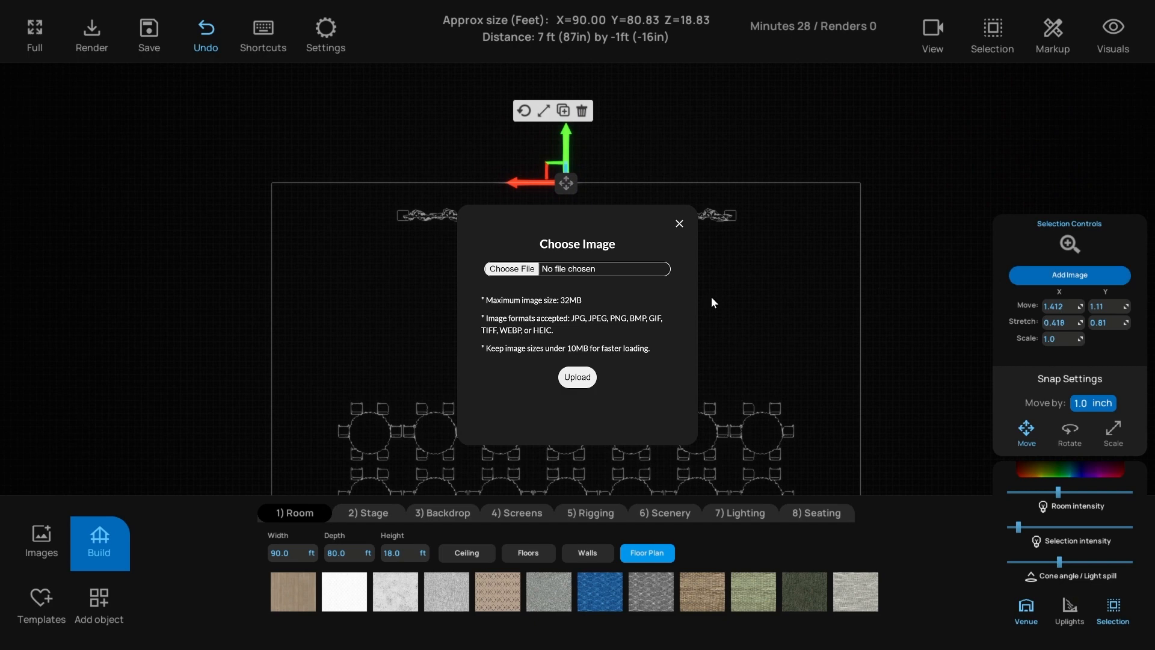
pyautogui.click(679, 224)
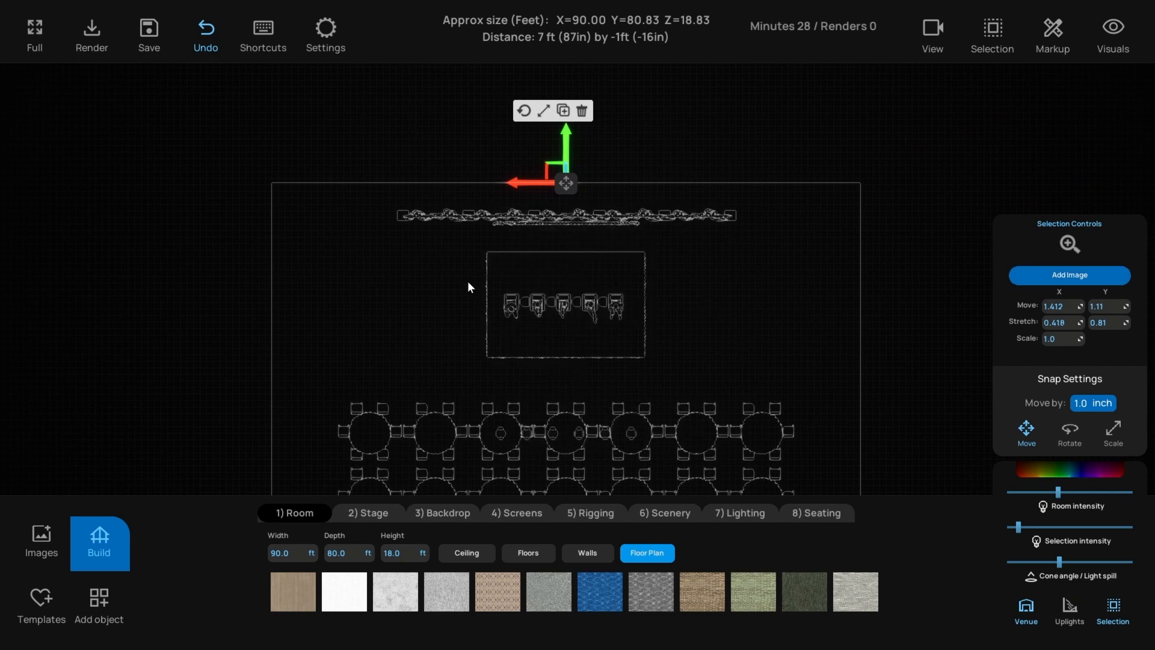
pyautogui.moveTo(467, 280); pyautogui.dragTo(494, 231, button='right')
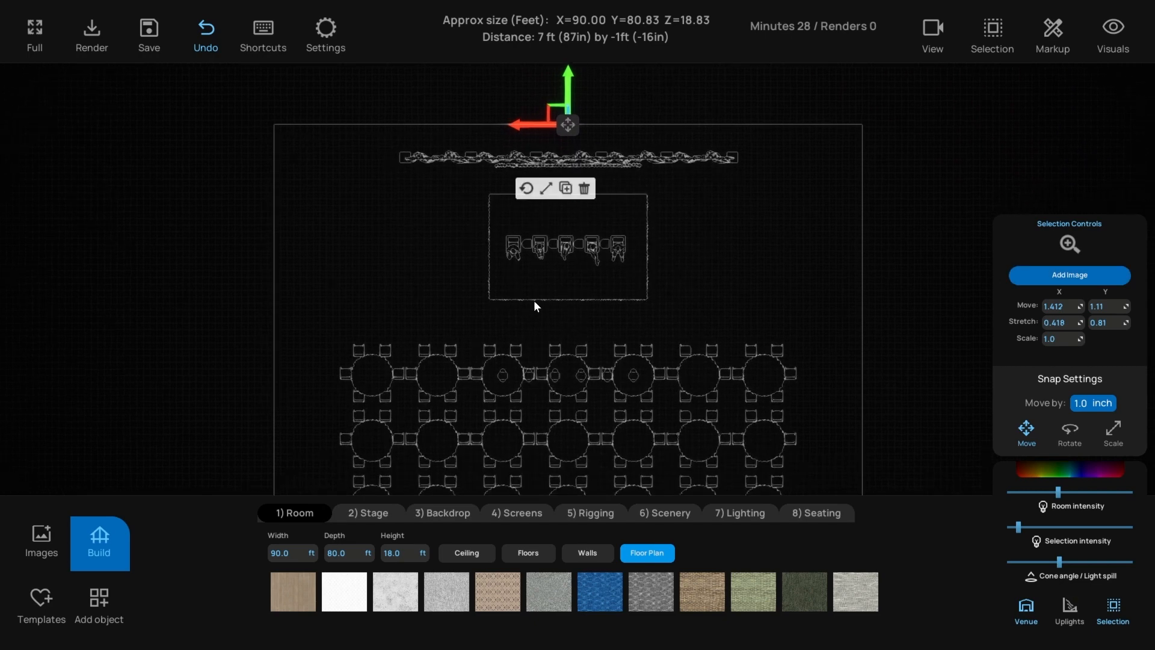
pyautogui.moveTo(670, 253); pyautogui.dragTo(666, 274, button='right')
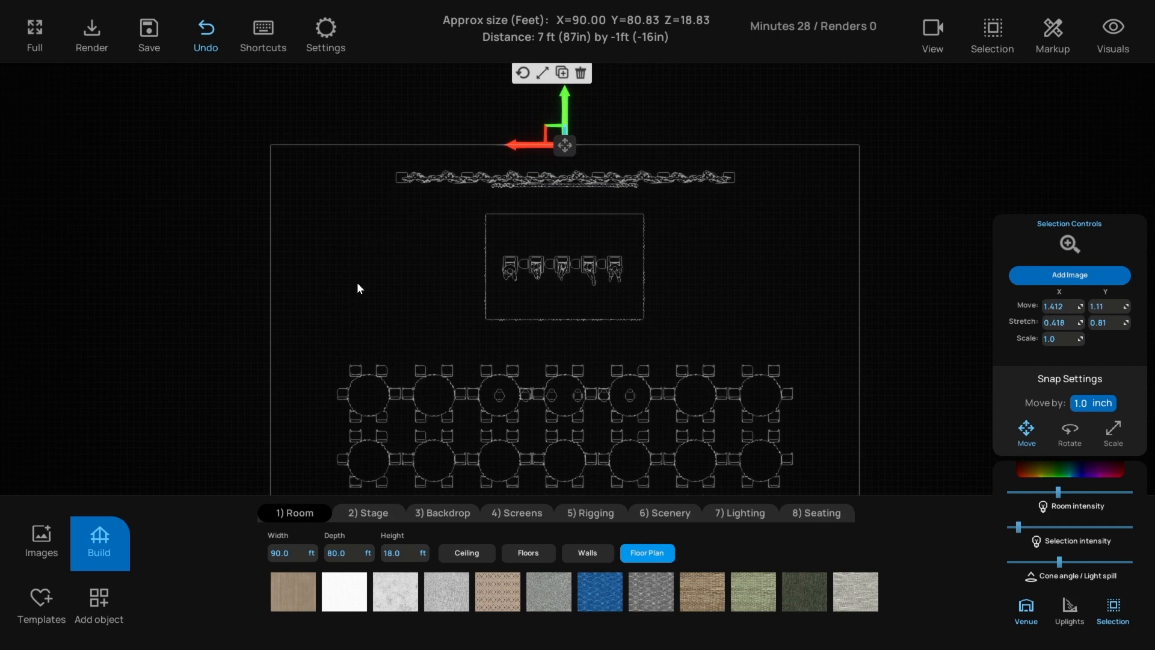
pyautogui.moveTo(358, 283); pyautogui.dragTo(362, 269, button='right')
pyautogui.scroll(-2, 362, 270)
pyautogui.moveTo(444, 253)
pyautogui.mouseDown(button='right')
pyautogui.moveTo(454, 210)
pyautogui.moveTo(462, 239)
pyautogui.mouseUp(button='right')
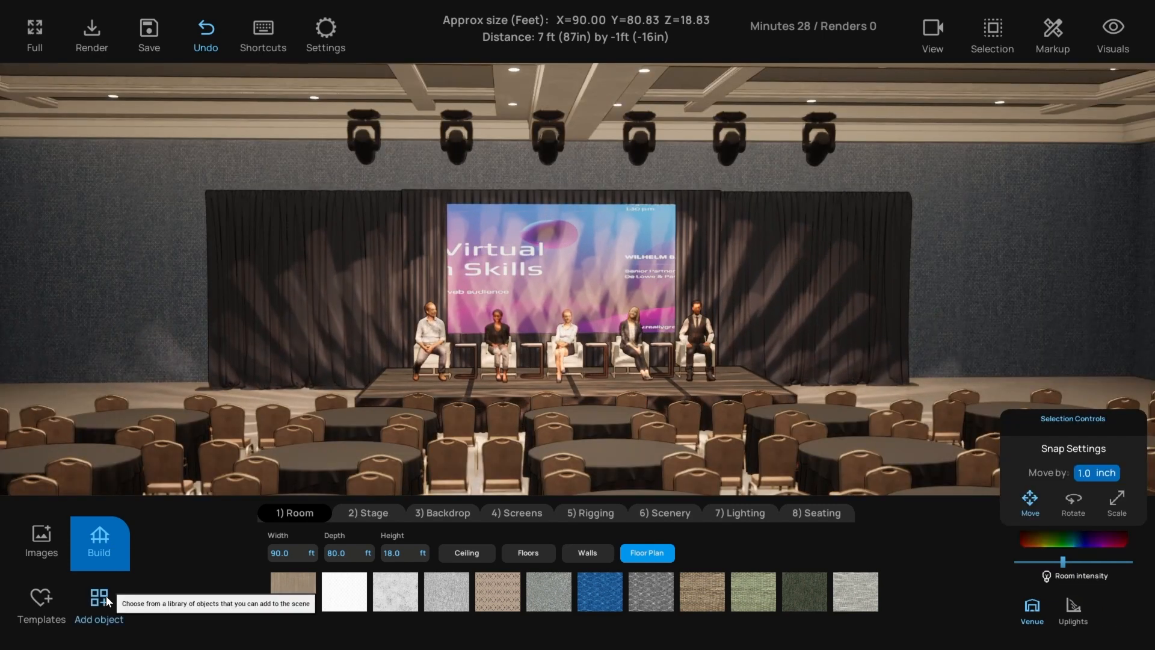
# - Add the scale-to-fit Airwall across the ballroom floor plan and select it
pyautogui.click(108, 600)
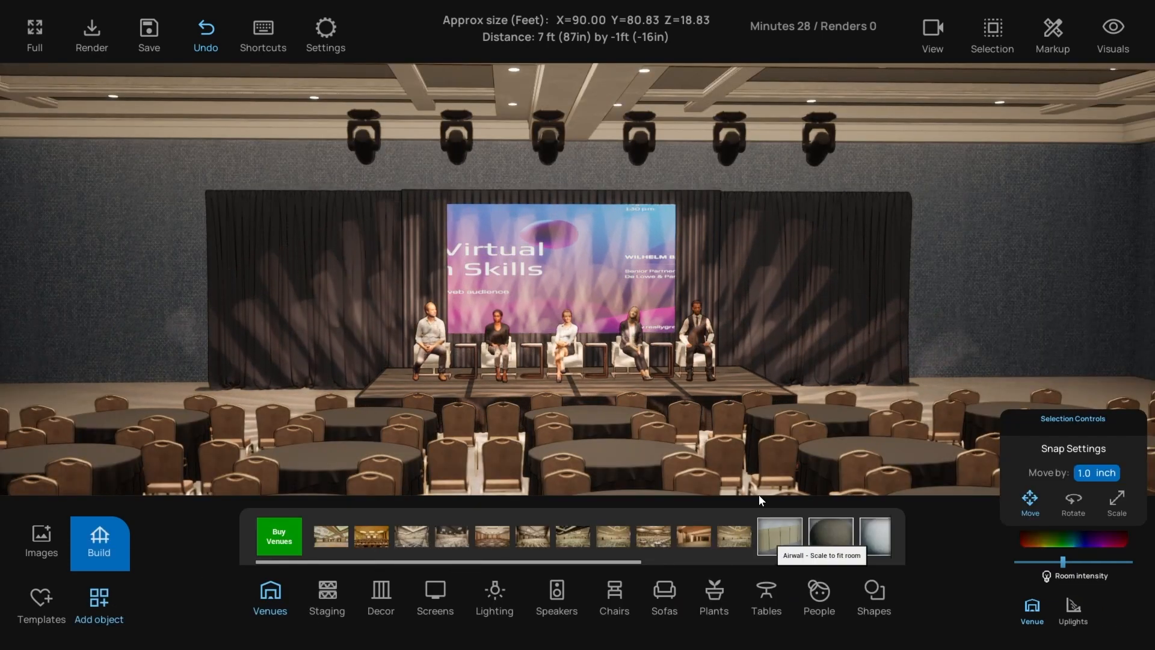
pyautogui.moveTo(745, 468); pyautogui.dragTo(759, 481)
pyautogui.moveTo(752, 454); pyautogui.dragTo(759, 476, button='right')
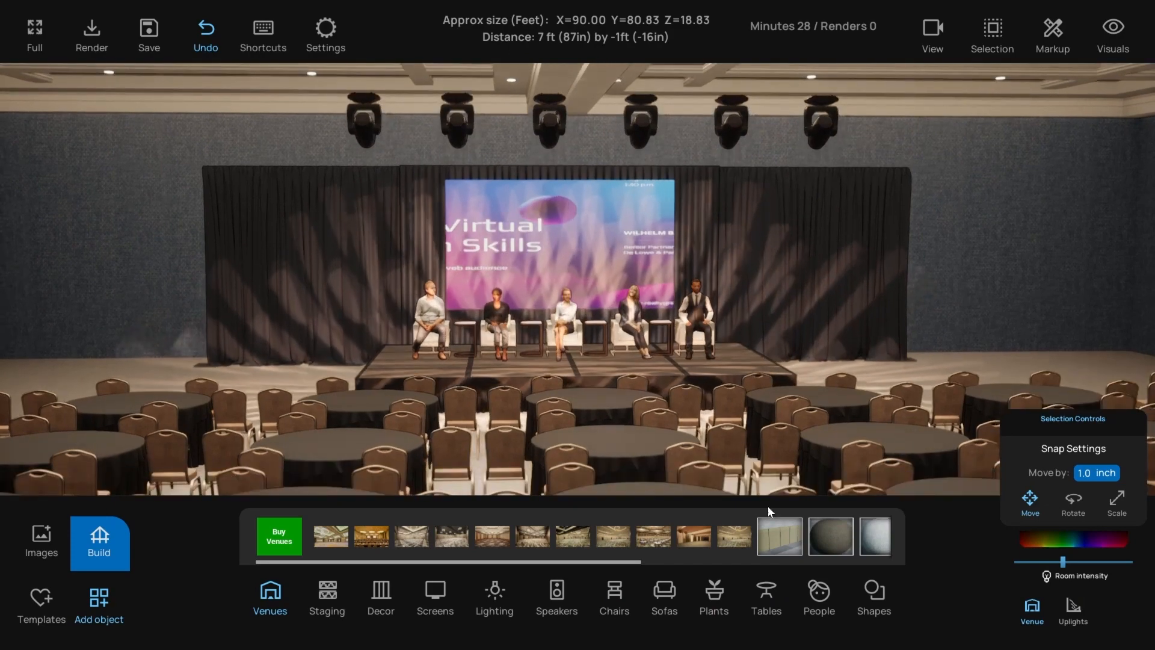
pyautogui.click(781, 539)
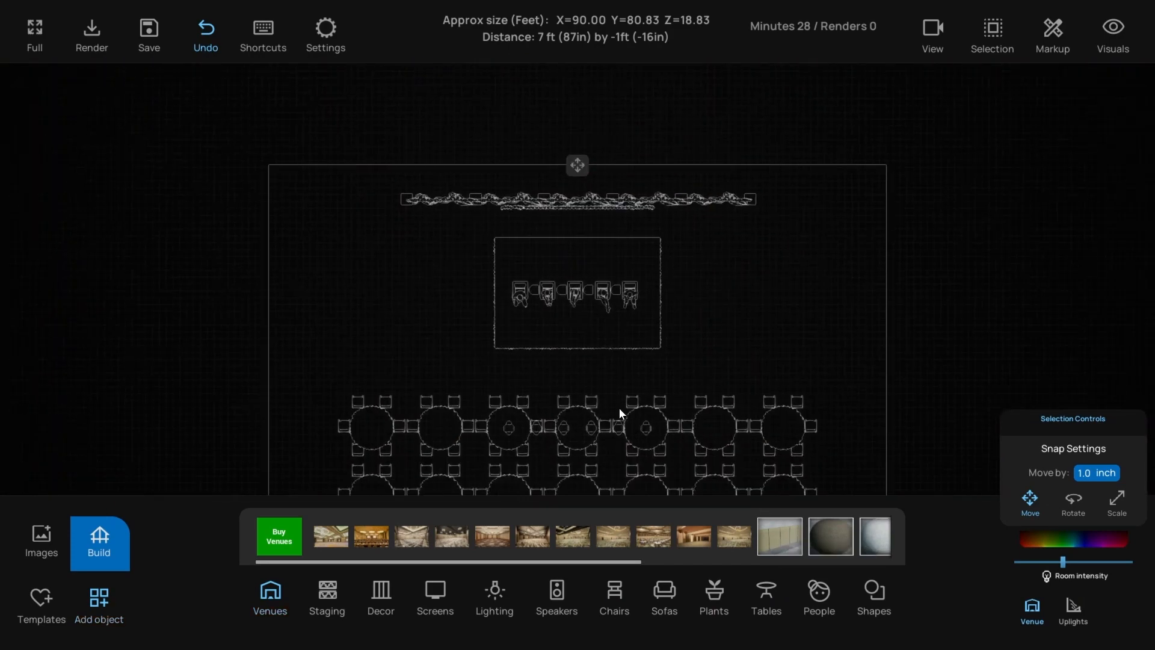
pyautogui.click(767, 532)
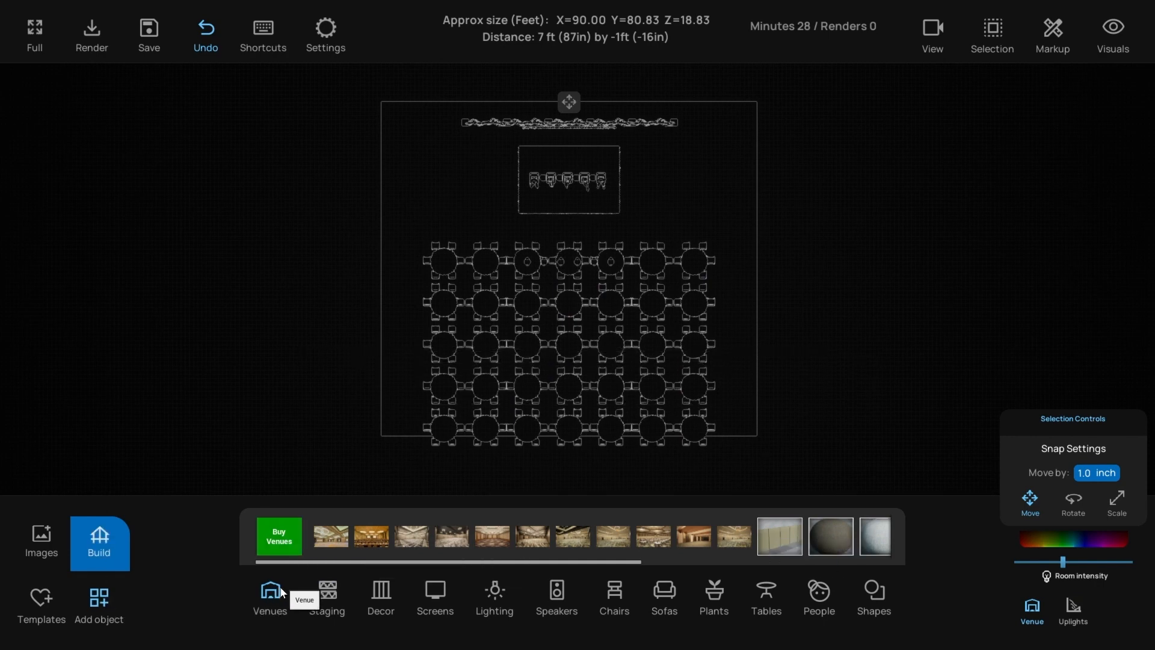
pyautogui.click(559, 325)
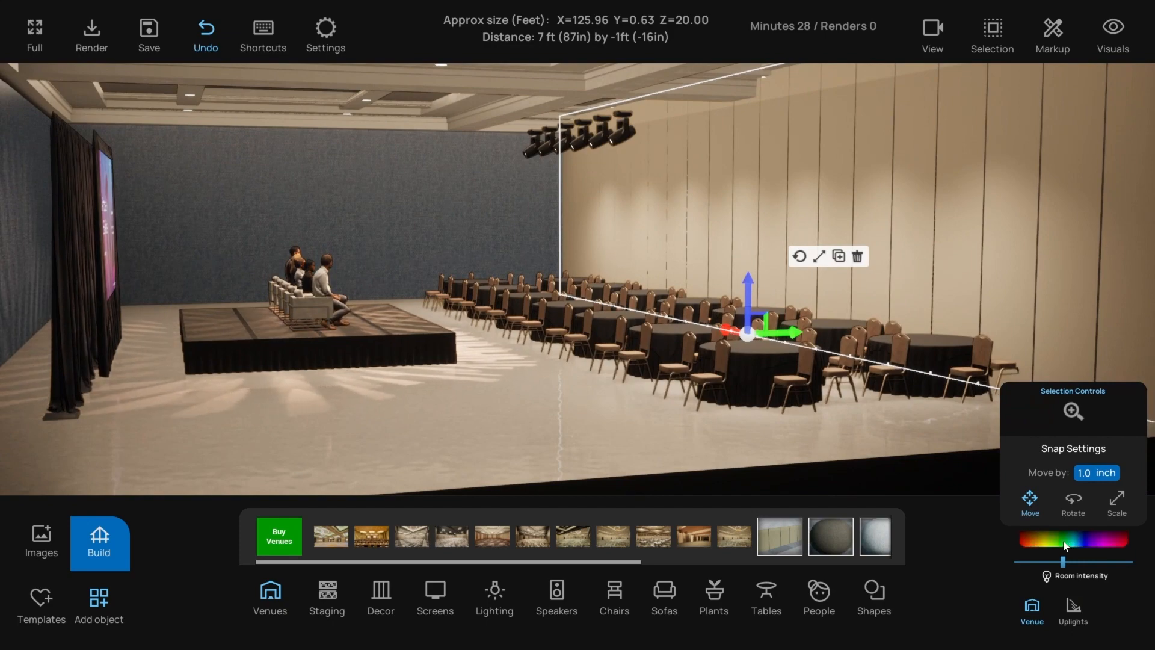
# - Recolour the selected airwall a dark teal-blue using the colour picker
pyautogui.click(1066, 544)
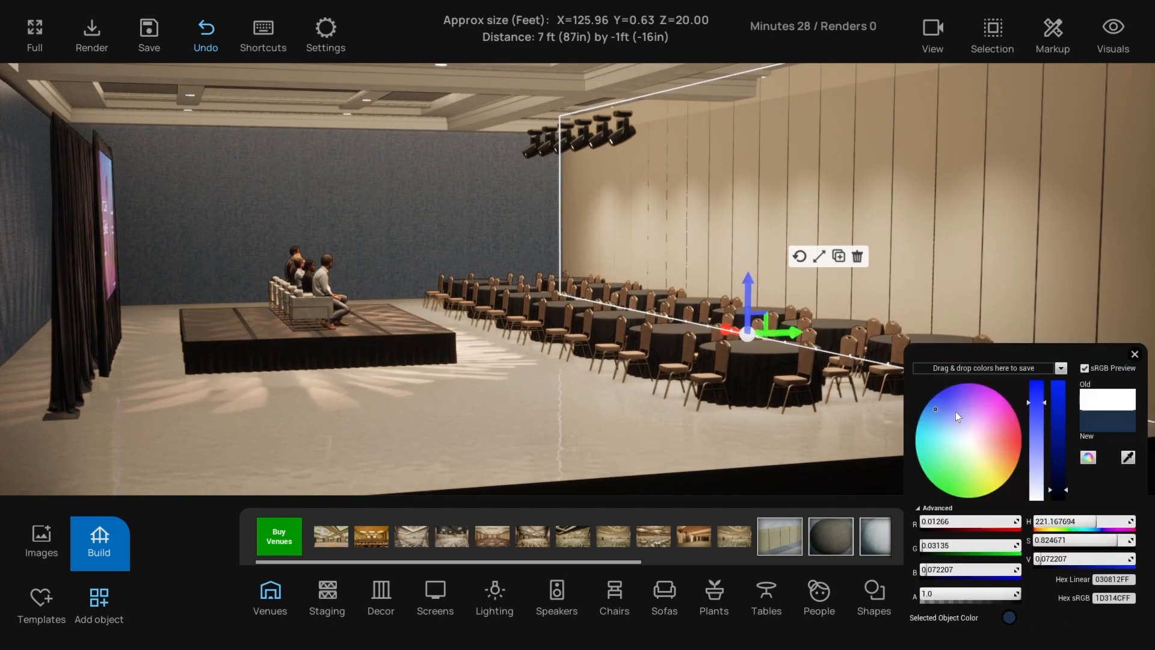
pyautogui.click(948, 412)
pyautogui.moveTo(963, 421); pyautogui.dragTo(924, 414)
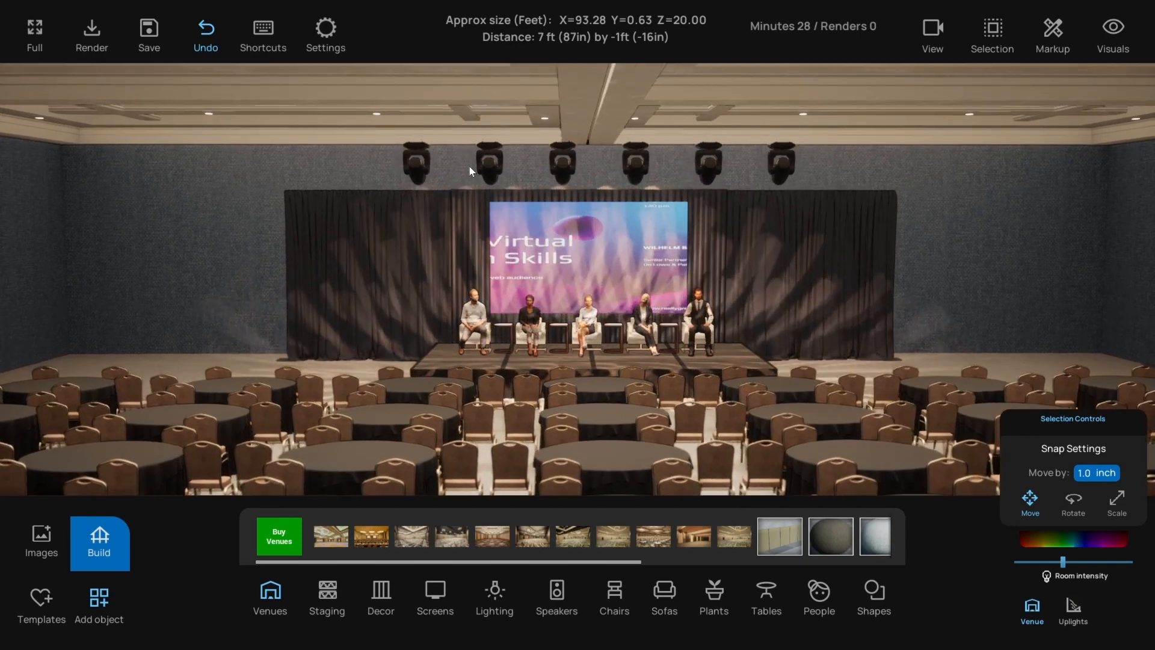
# - Delete the group of hanging ceiling light fixtures and orbit around the empty room
pyautogui.click(489, 162)
pyautogui.click(597, 190)
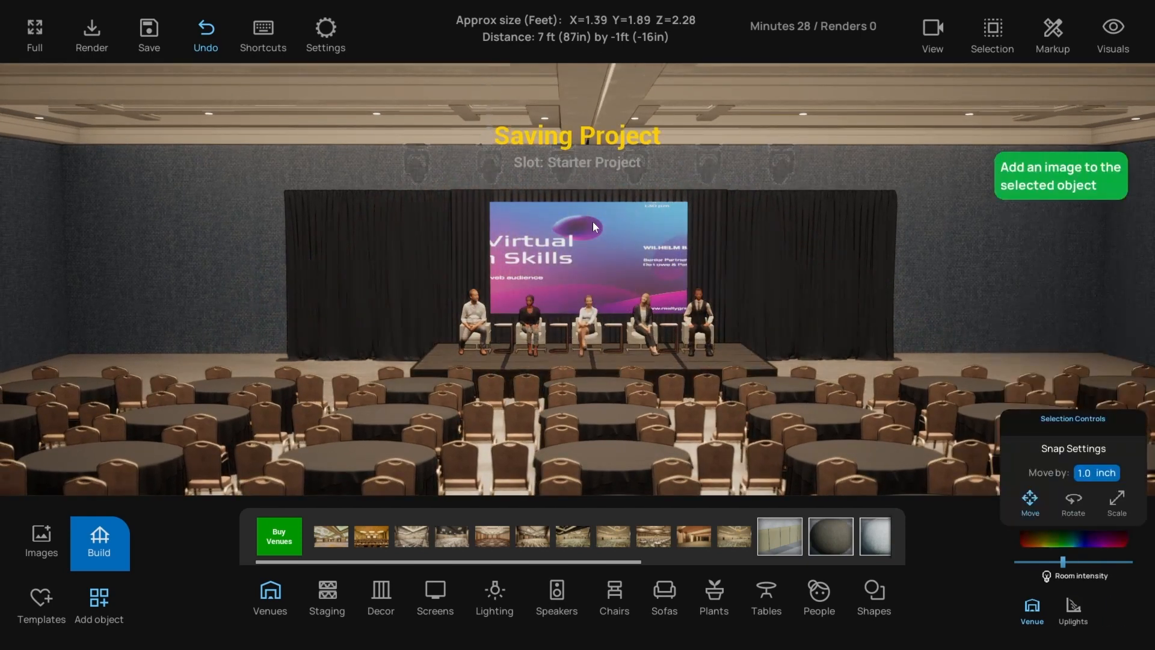
pyautogui.moveTo(430, 446); pyautogui.dragTo(447, 422, button='middle')
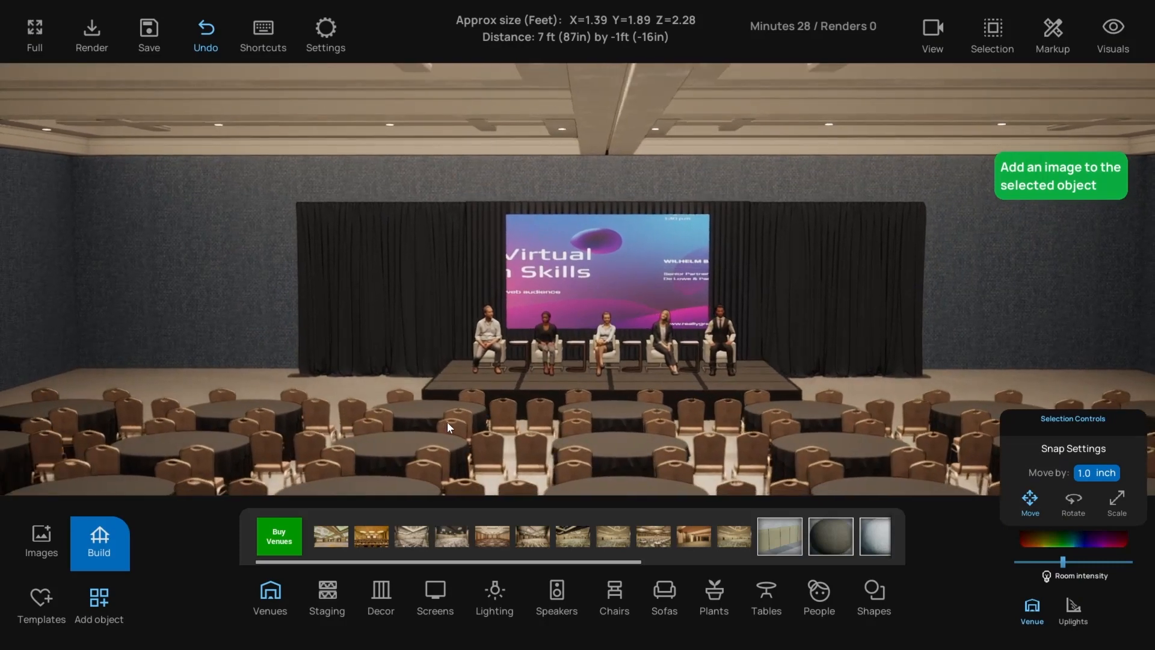
pyautogui.moveTo(264, 435); pyautogui.dragTo(282, 386, button='middle')
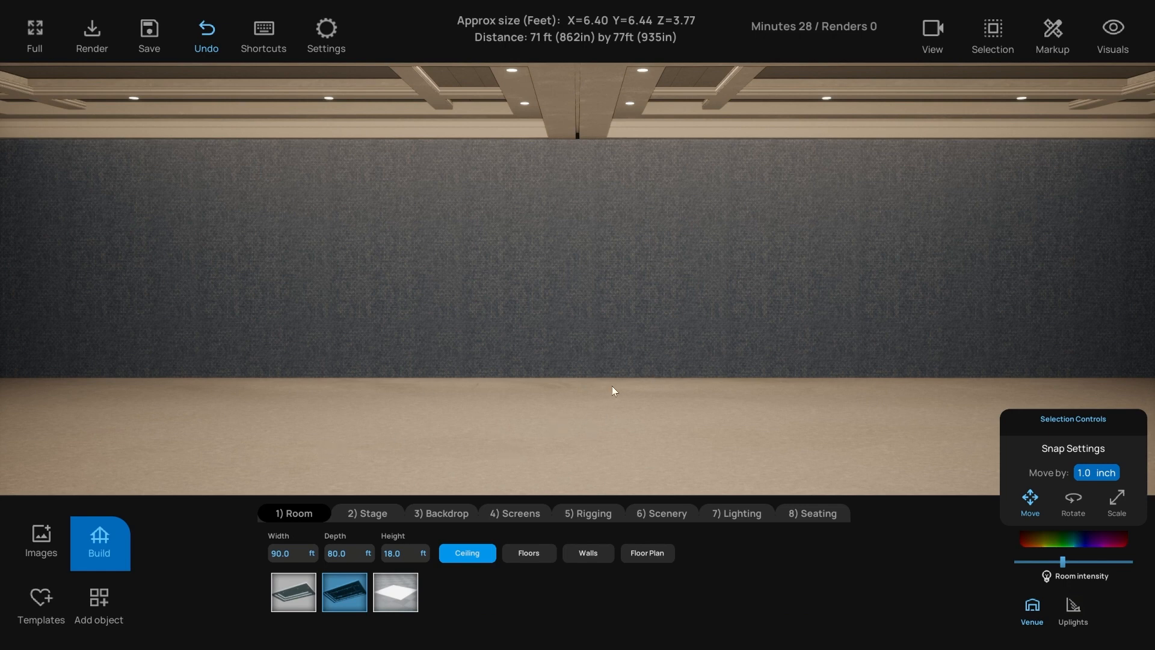
# - Select the room Width field, then bring up the Stage options with a default 24 × 16 × 2 ft stage
pyautogui.scroll(-2, 575, 417)
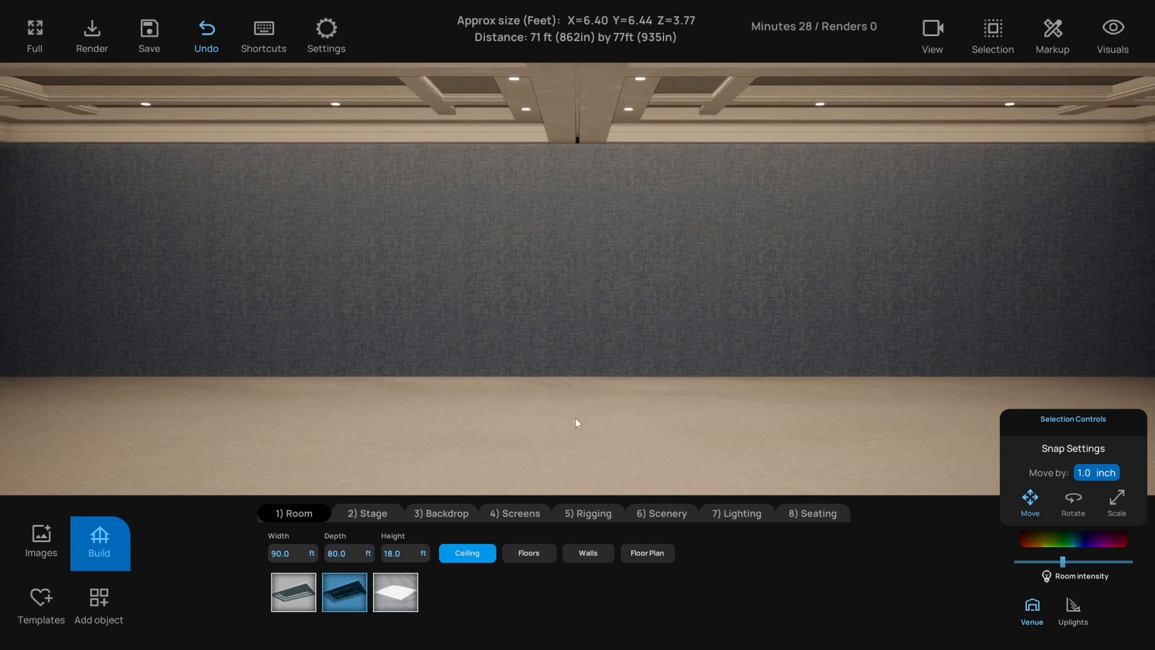
pyautogui.scroll(-4, 575, 418)
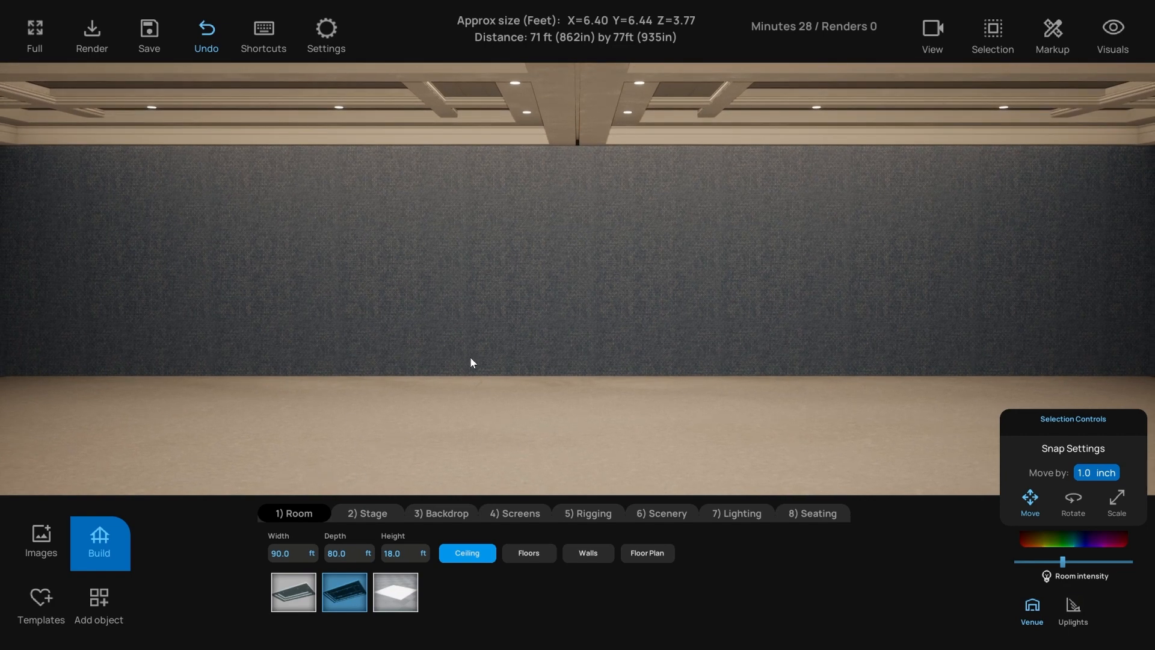
pyautogui.scroll(-1, 472, 358)
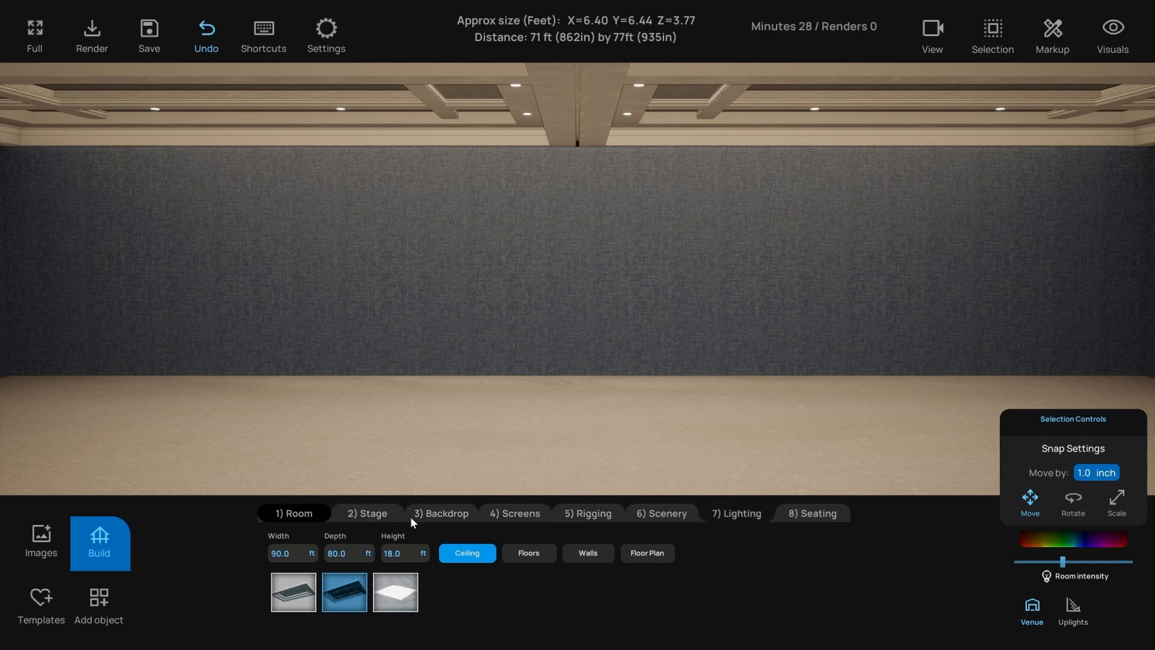
pyautogui.click(287, 553)
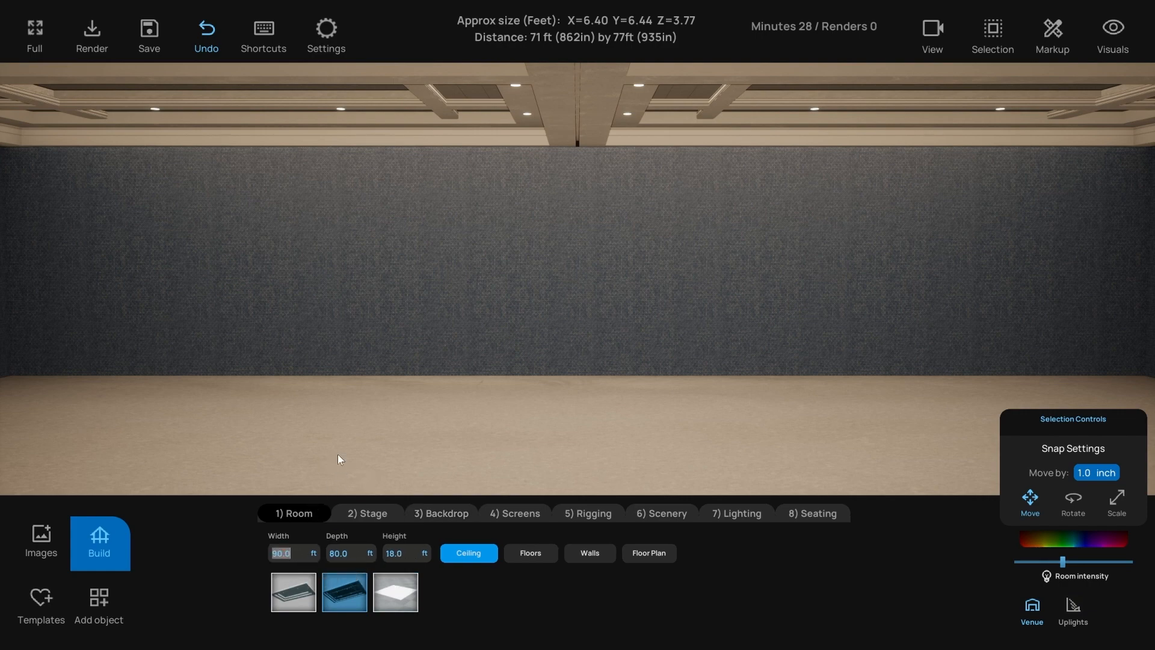
pyautogui.click(338, 454)
pyautogui.scroll(-1, 414, 439)
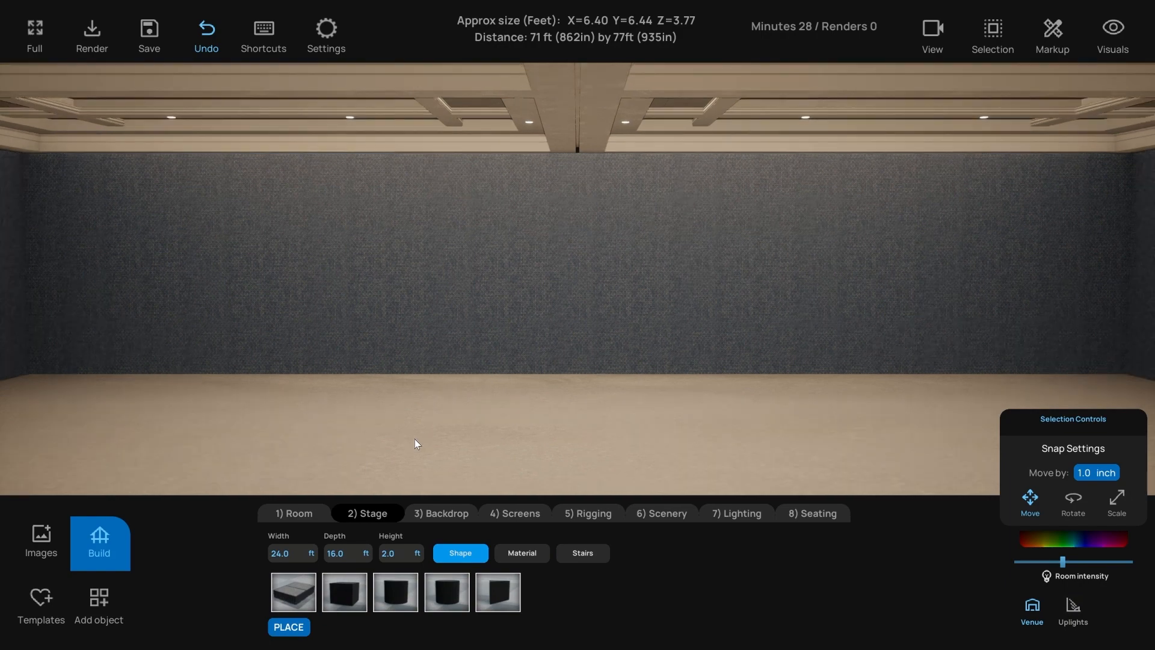
# - Set the stage to 40 ft wide, 20 ft deep and 1.5 ft high
pyautogui.scroll(1, 362, 460)
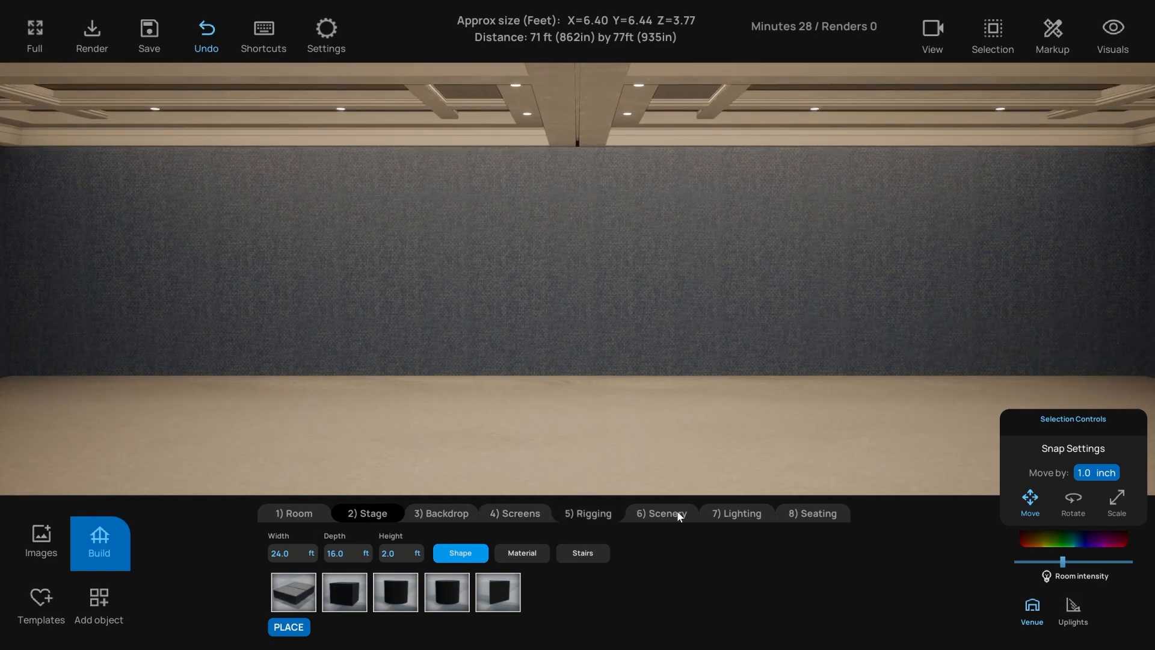
pyautogui.click(286, 554)
pyautogui.write('40')
pyautogui.press('Tab')
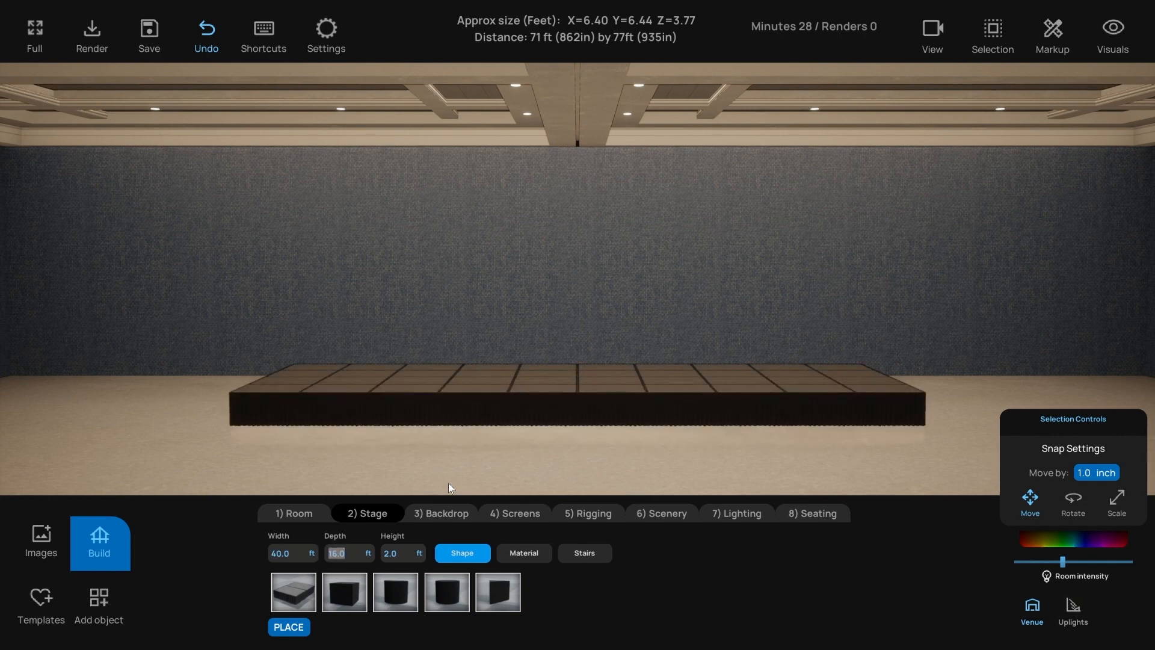
pyautogui.write('20')
pyautogui.press('Return')
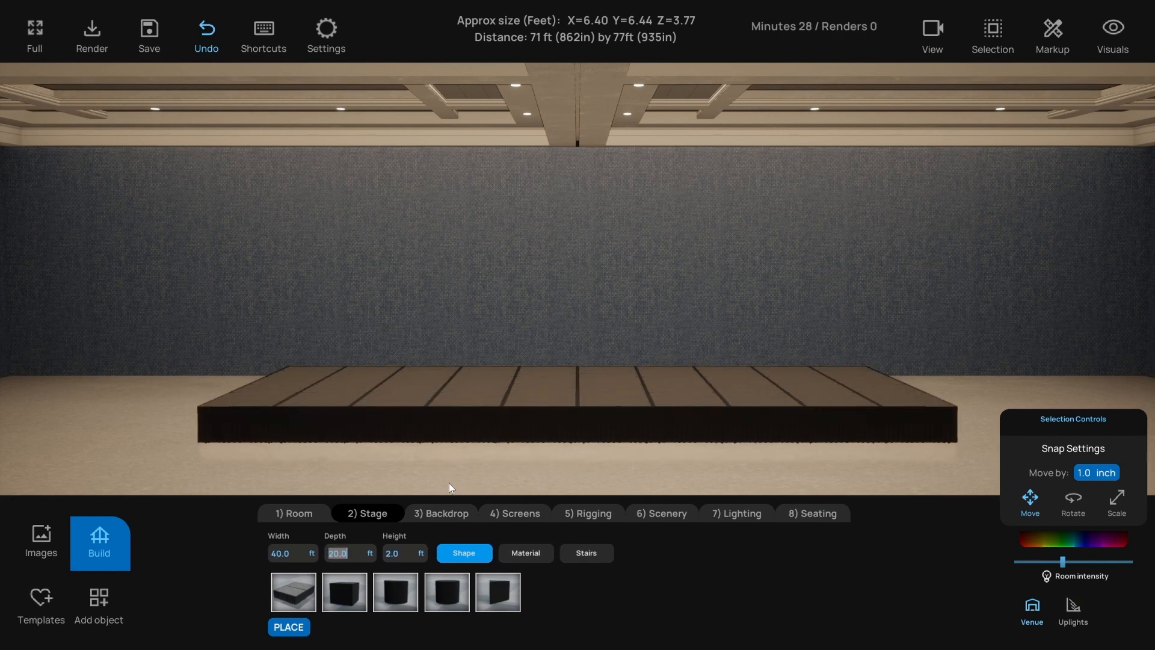
pyautogui.click(406, 556)
pyautogui.write('1.5')
pyautogui.press('Return')
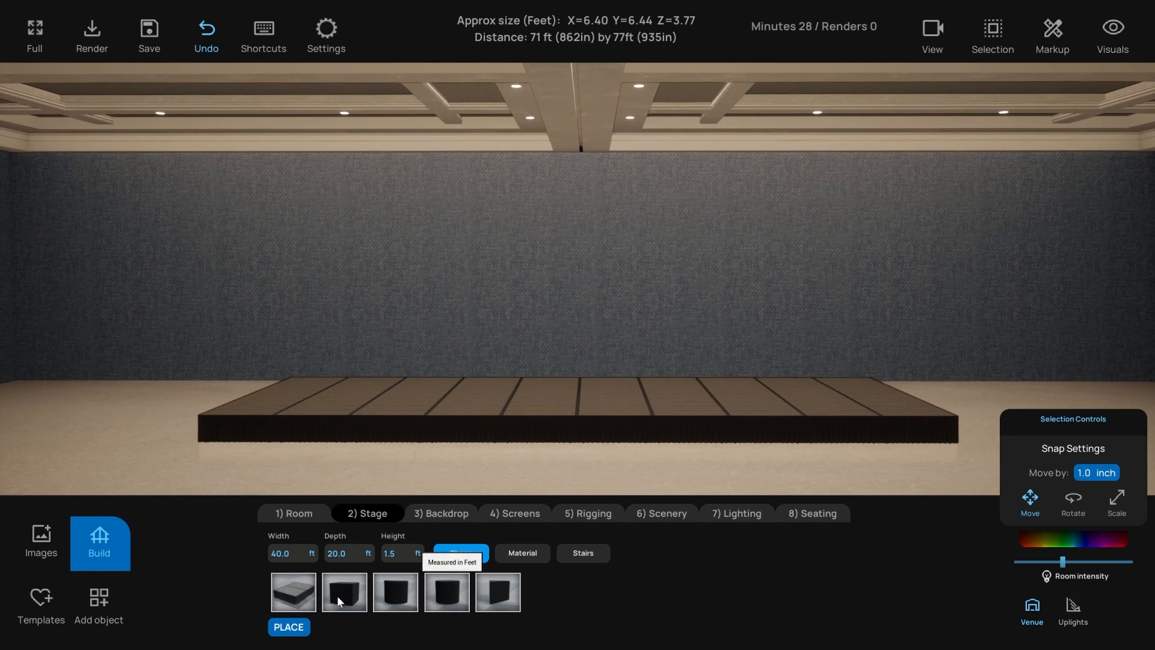
# - Preview the box, half-circle and circular stage shapes and bring up the stage materials
pyautogui.click(343, 597)
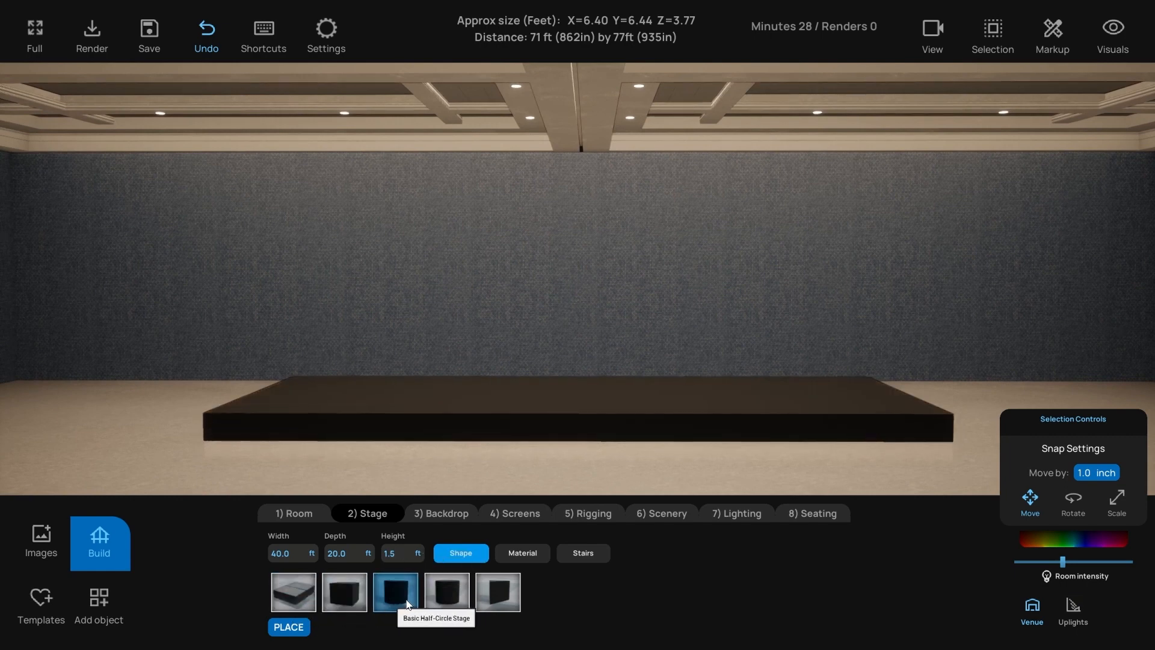
pyautogui.click(412, 602)
pyautogui.click(445, 602)
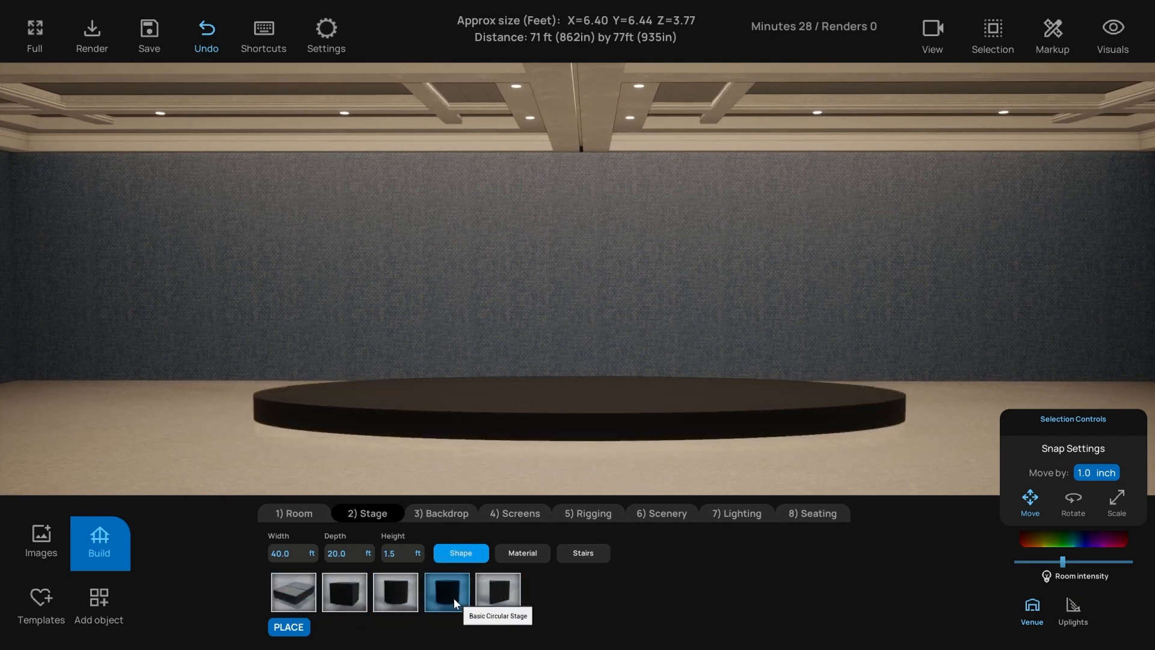
pyautogui.click(501, 602)
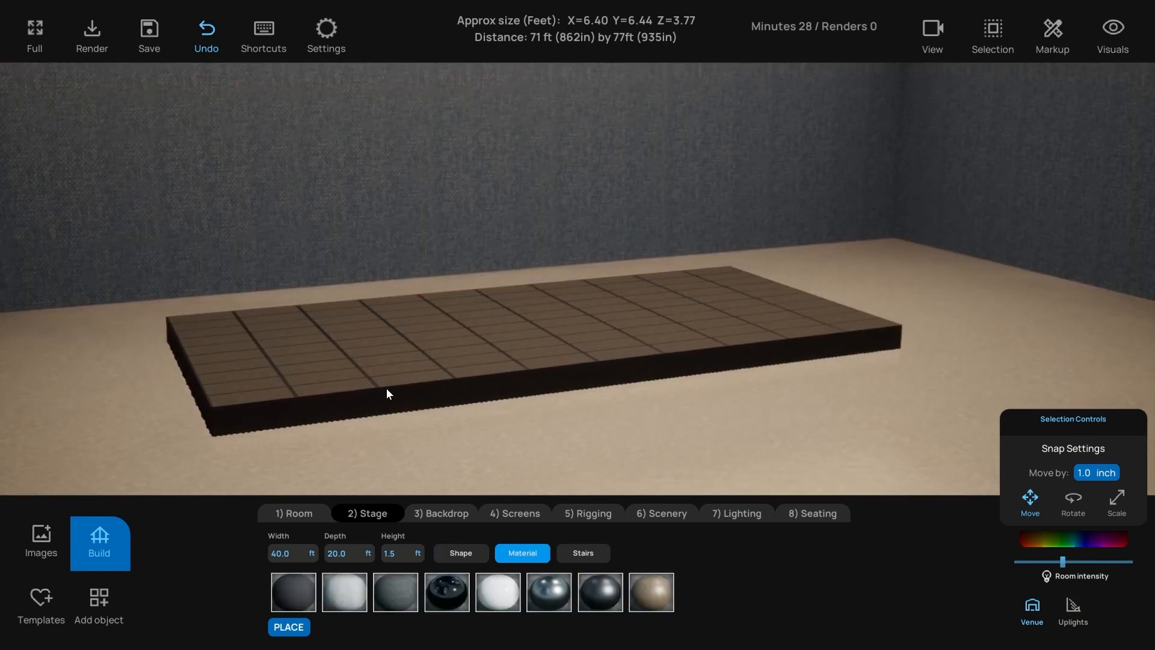
# - Clear the whole-stage selection and select individual stage decks one by one
pyautogui.click(385, 388)
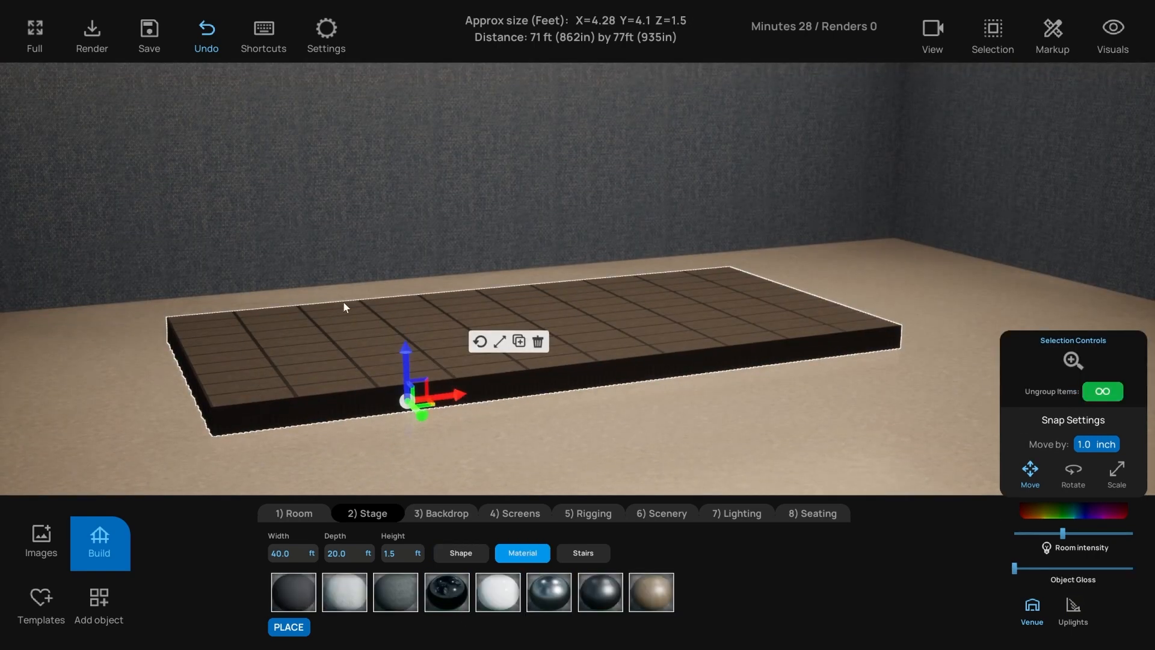
pyautogui.click(1103, 392)
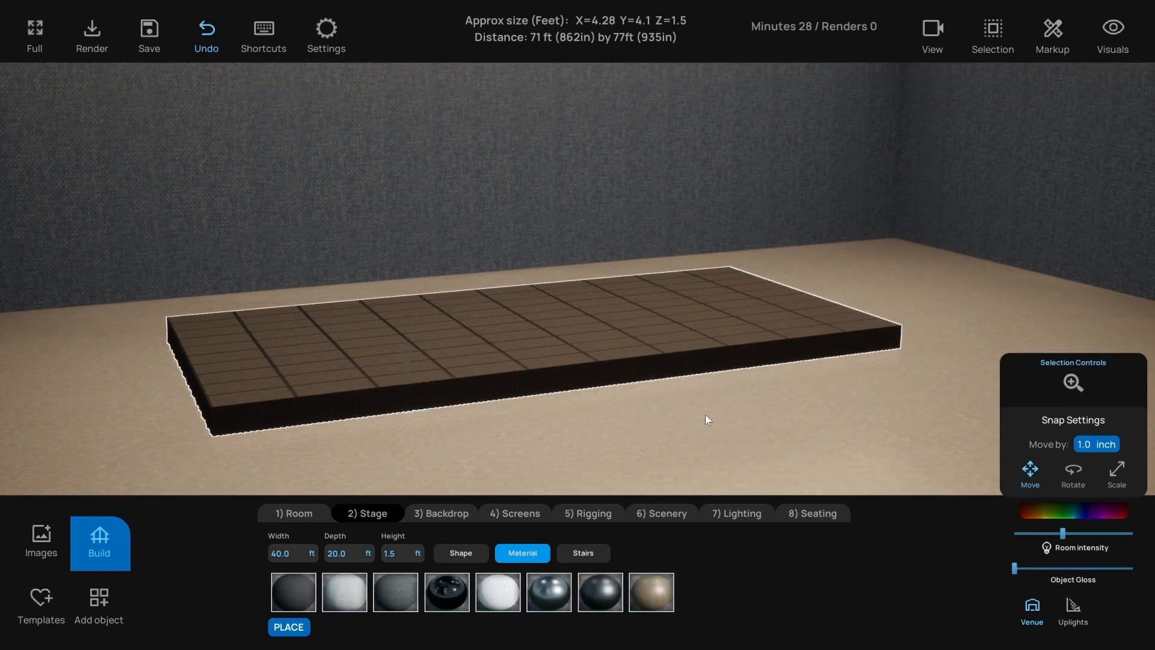
pyautogui.click(558, 343)
pyautogui.click(435, 329)
pyautogui.click(362, 307)
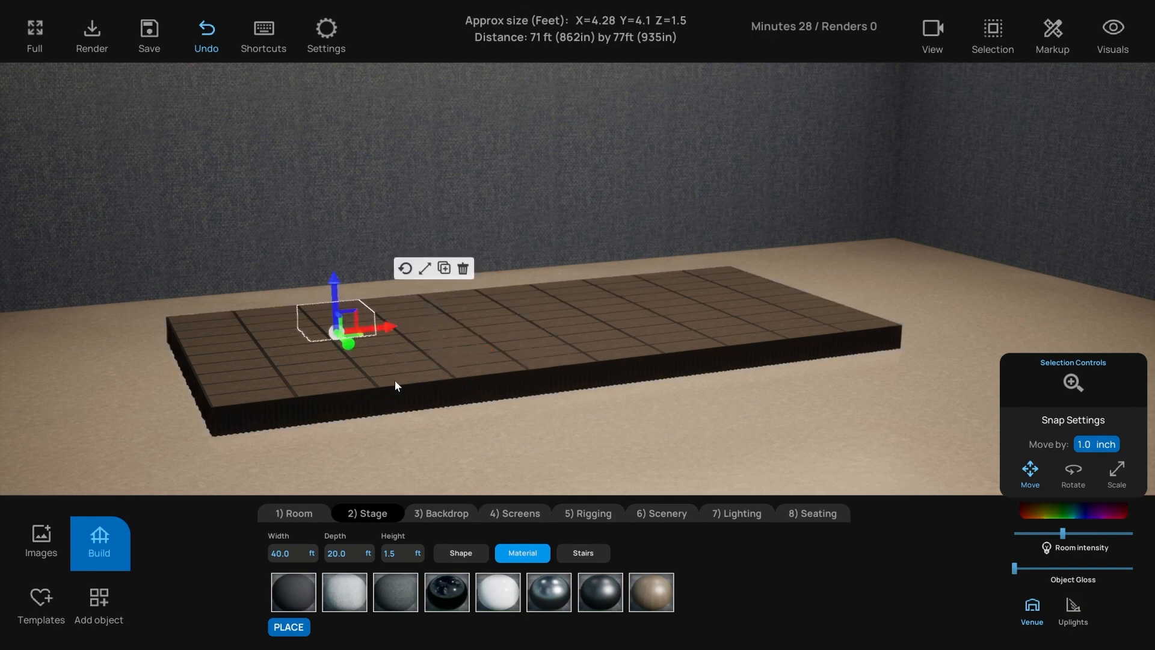
pyautogui.click(395, 381)
pyautogui.click(629, 354)
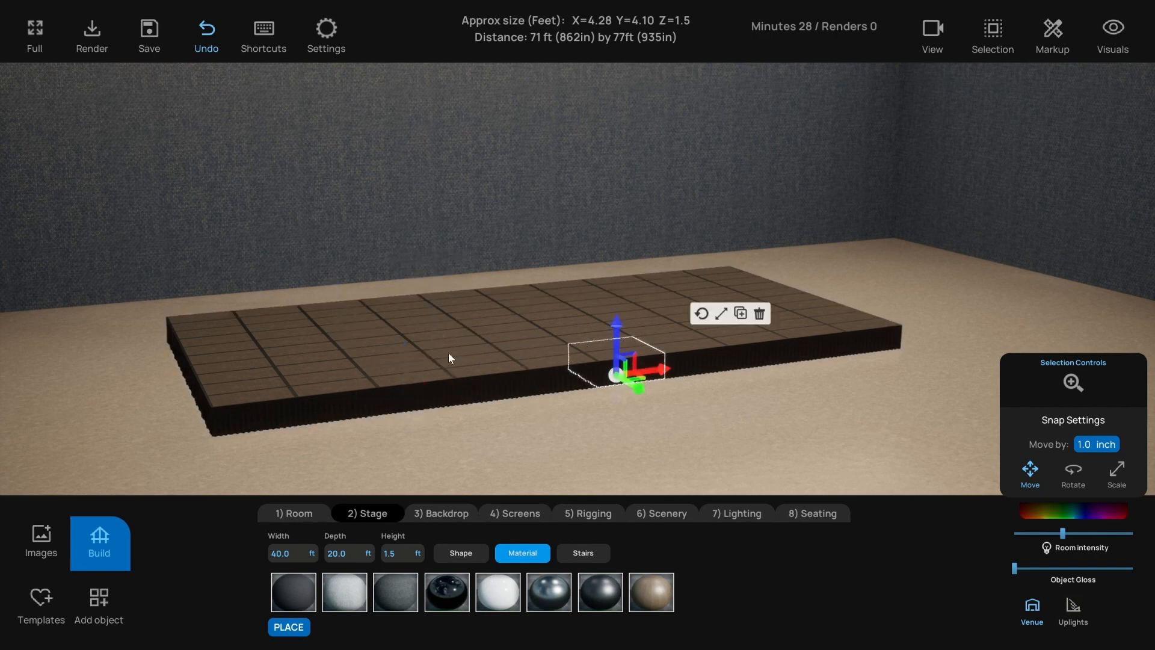
pyautogui.click(226, 383)
pyautogui.click(218, 330)
pyautogui.click(421, 376)
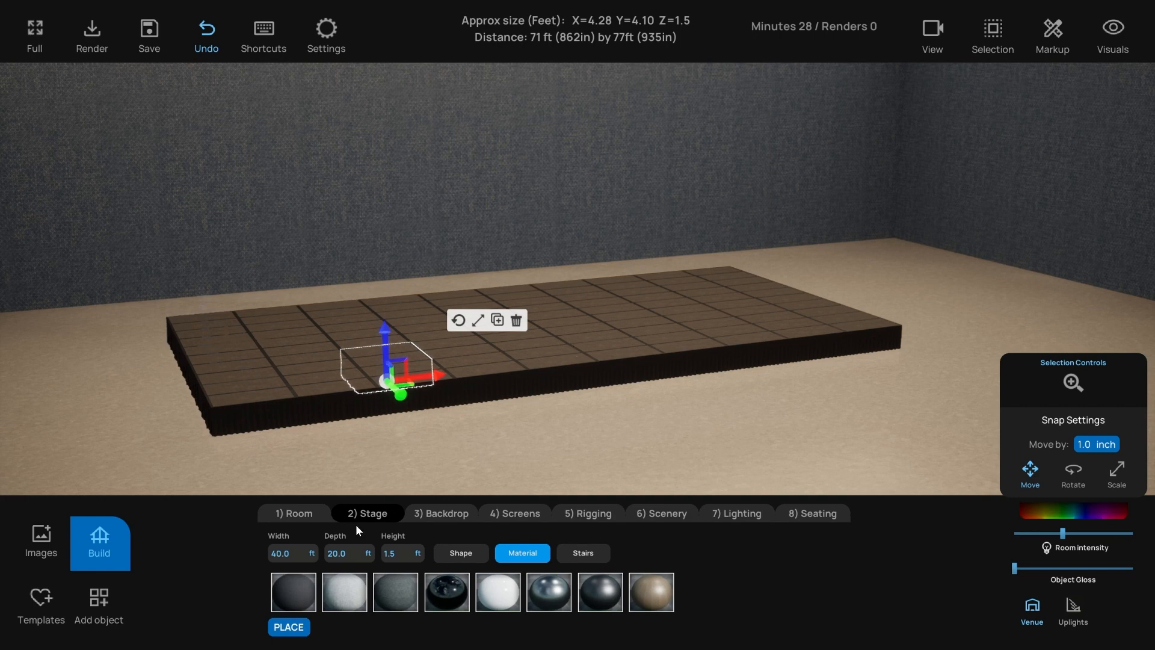
pyautogui.click(306, 390)
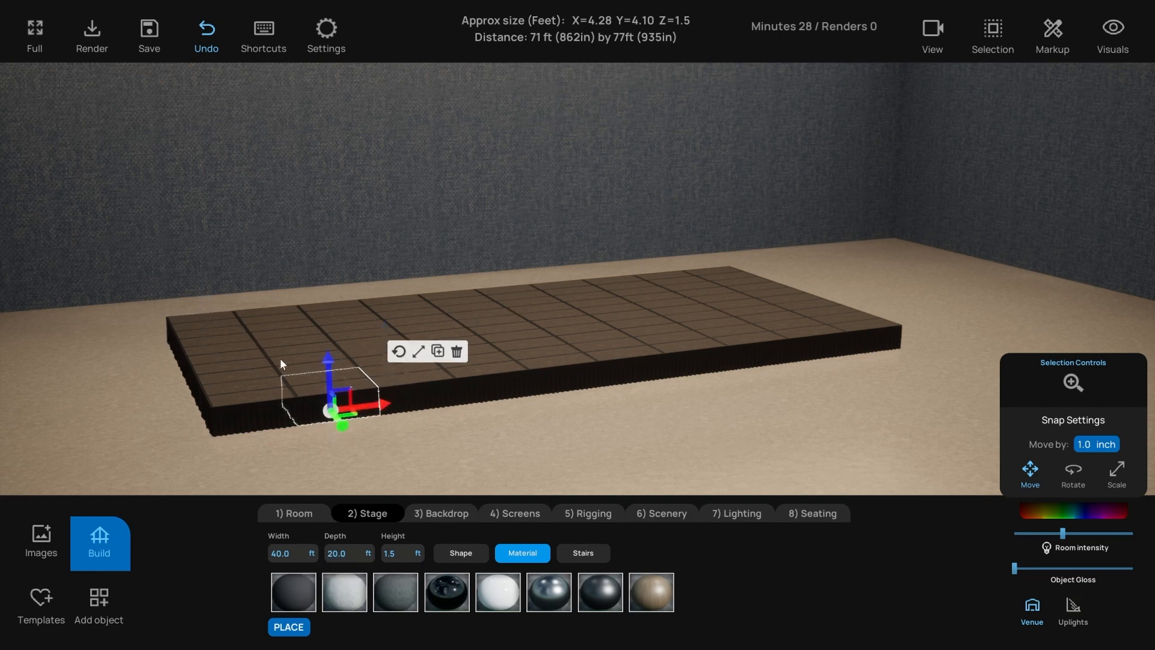
pyautogui.click(264, 356)
pyautogui.click(325, 402)
pyautogui.click(563, 325)
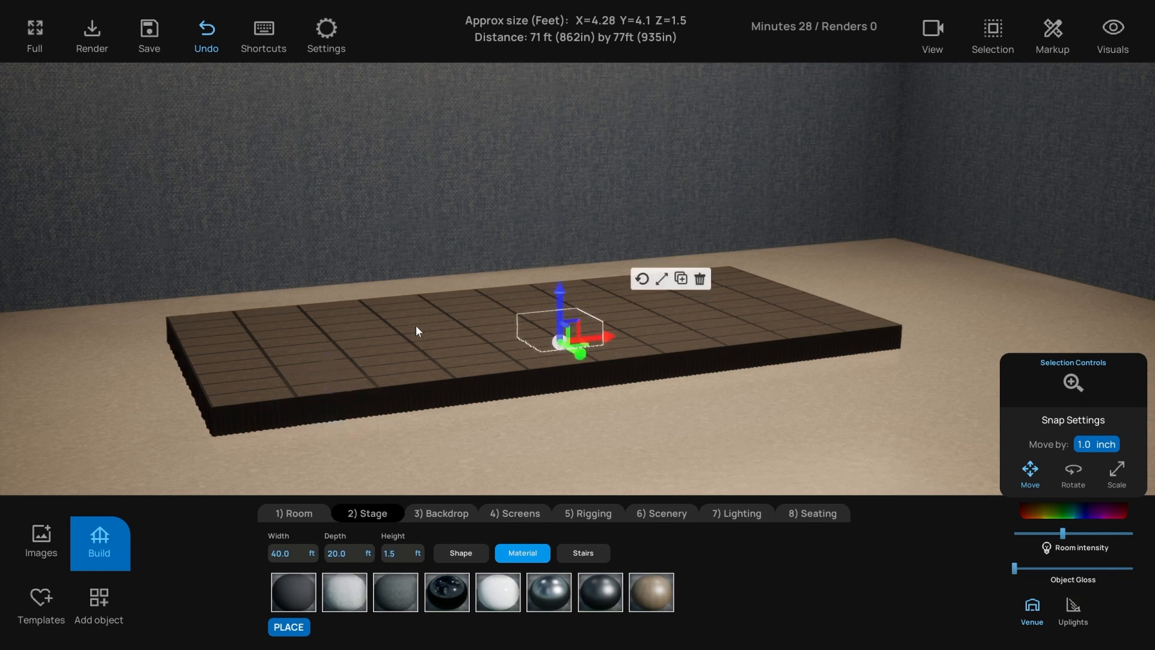
pyautogui.click(416, 326)
pyautogui.click(495, 383)
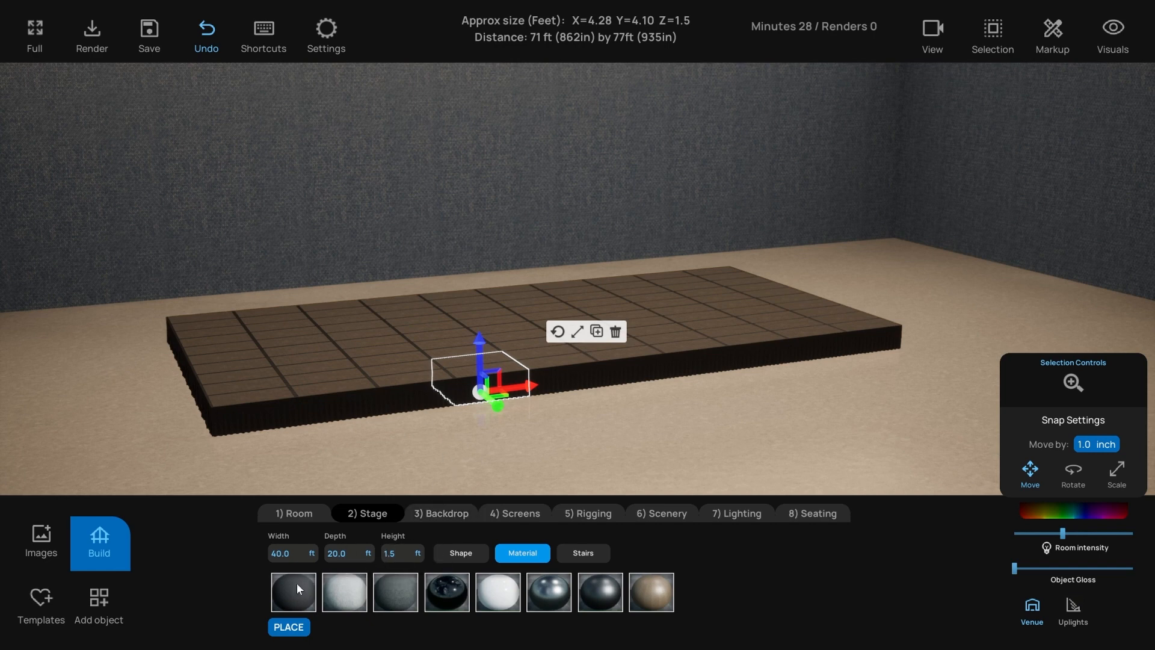
# - Give the stage top a Black Gloss finish after trying black and White Gloss
pyautogui.click(445, 553)
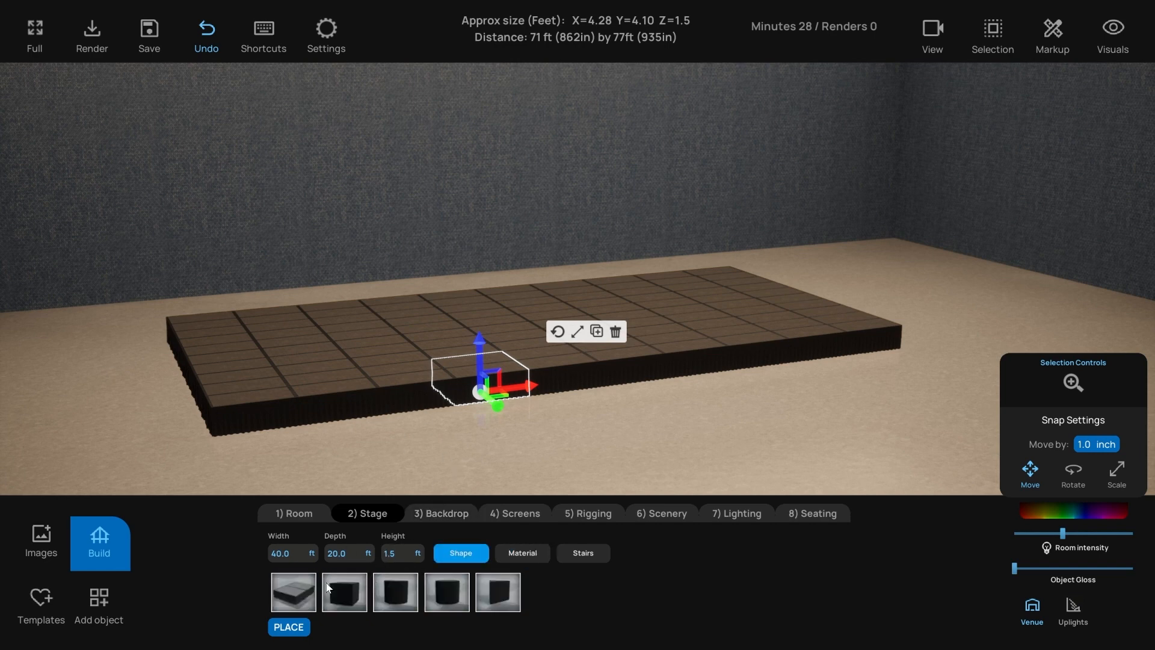
pyautogui.click(531, 554)
pyautogui.click(462, 592)
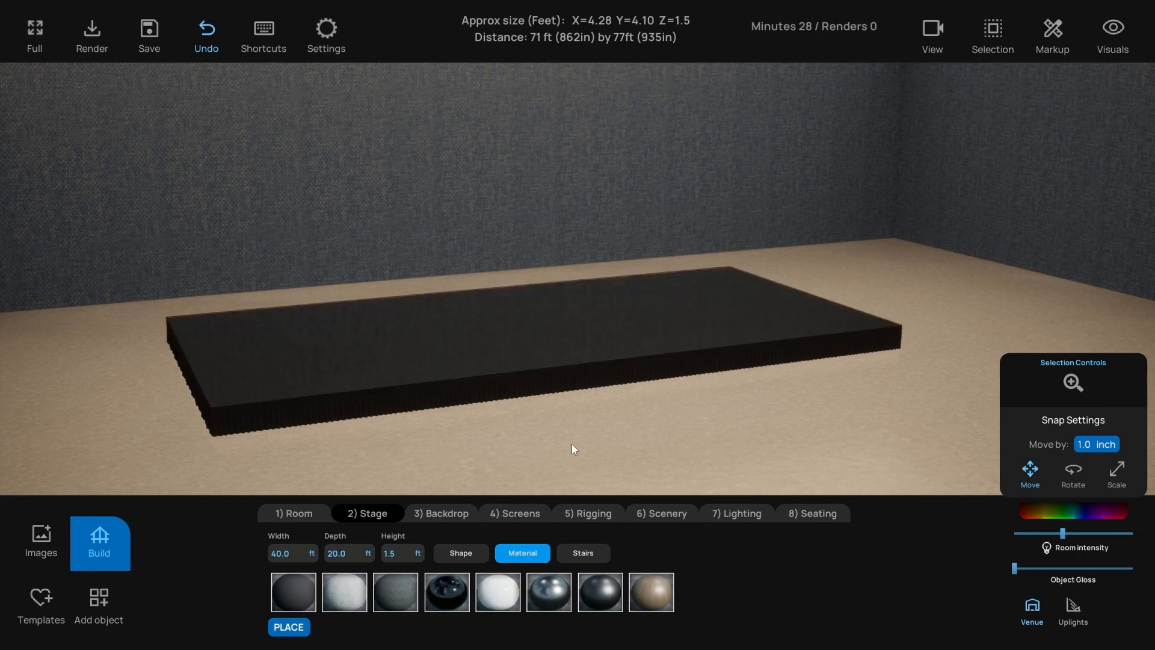
pyautogui.click(510, 589)
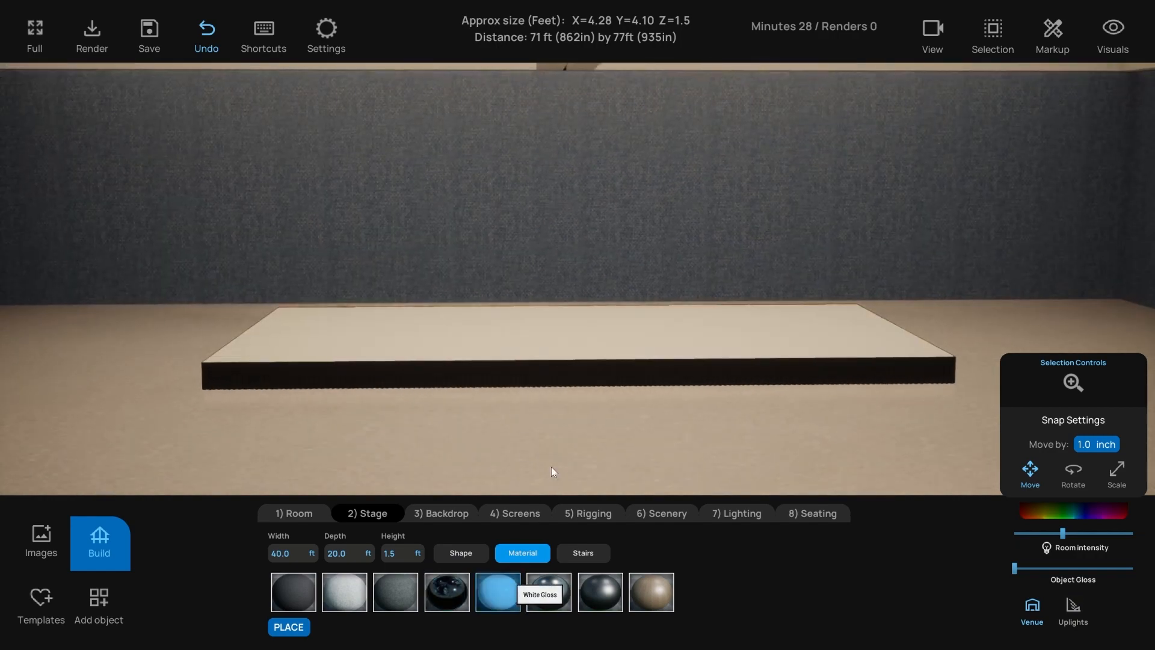
pyautogui.click(450, 609)
pyautogui.moveTo(536, 461)
pyautogui.mouseDown(button='middle')
pyautogui.moveTo(536, 445)
pyautogui.moveTo(537, 461)
pyautogui.mouseUp(button='middle')
# - Add railed steps at the stage's sides and bring up the Backdrop options
pyautogui.click(597, 550)
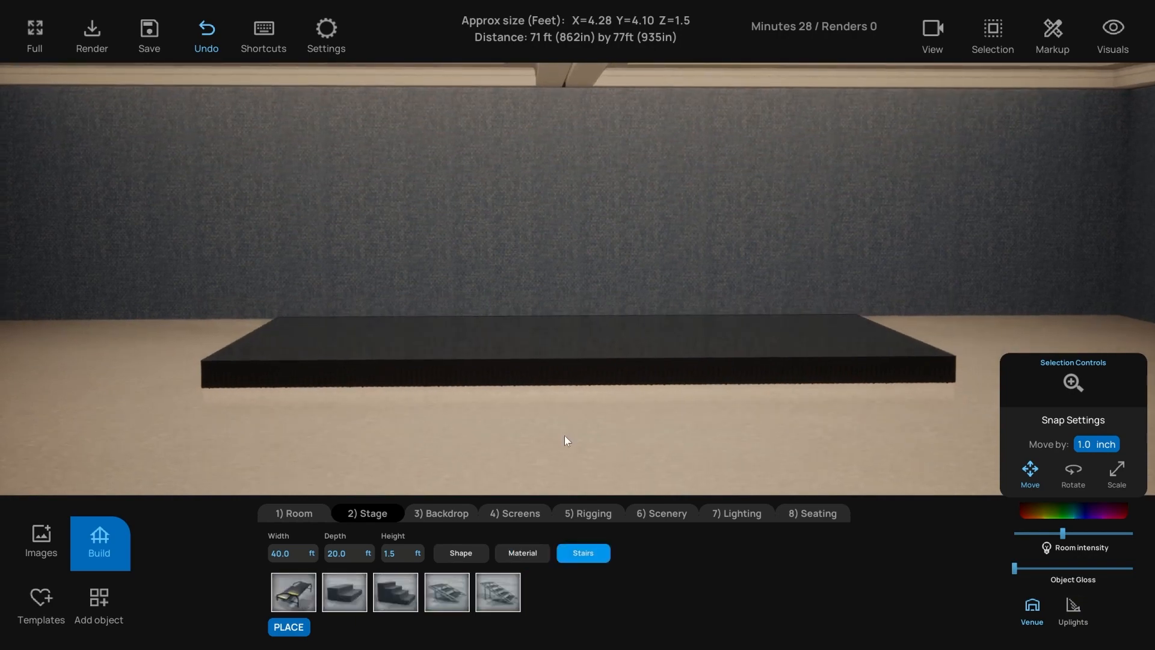
pyautogui.click(341, 591)
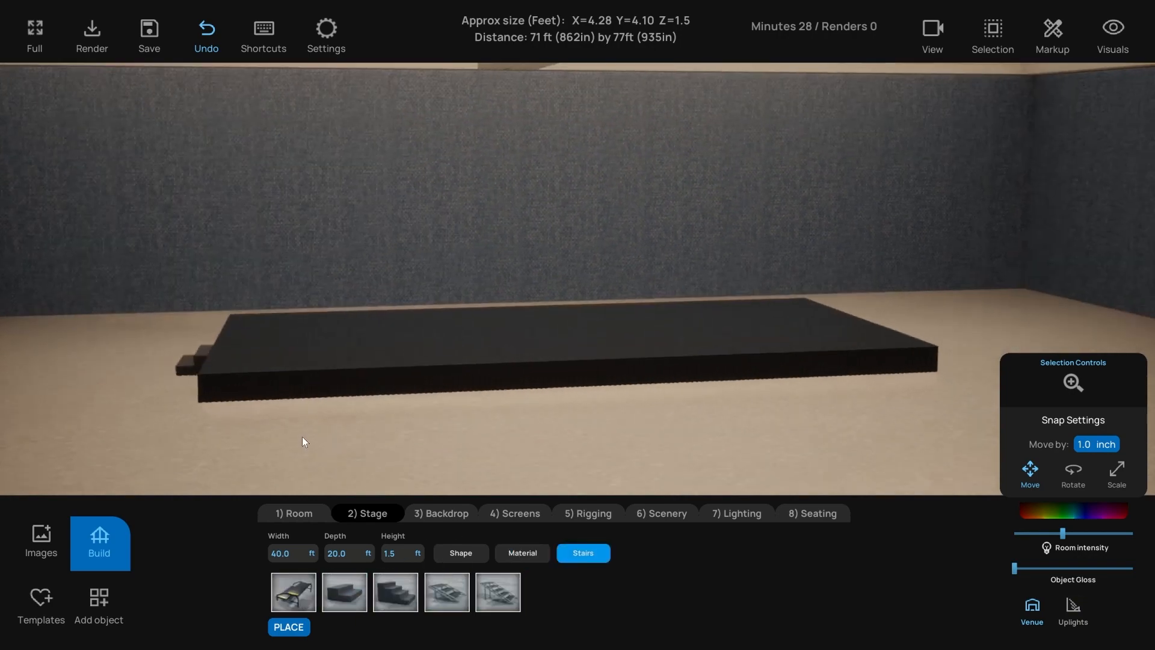
pyautogui.click(294, 595)
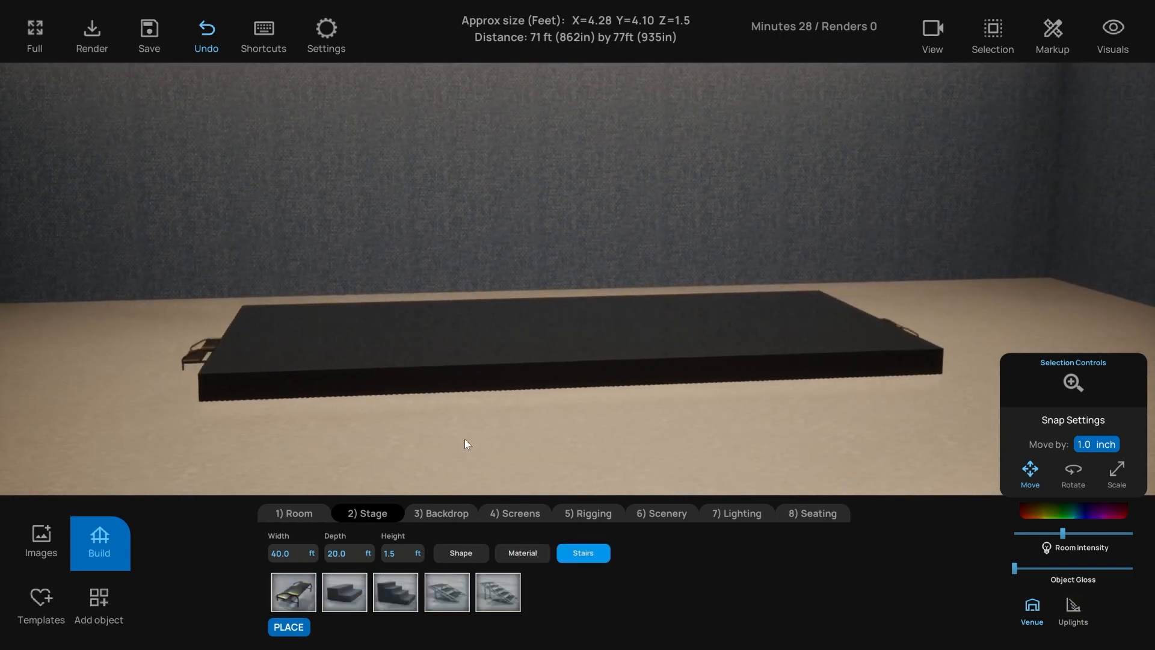
pyautogui.moveTo(465, 439); pyautogui.dragTo(453, 437, button='middle')
pyautogui.click(441, 513)
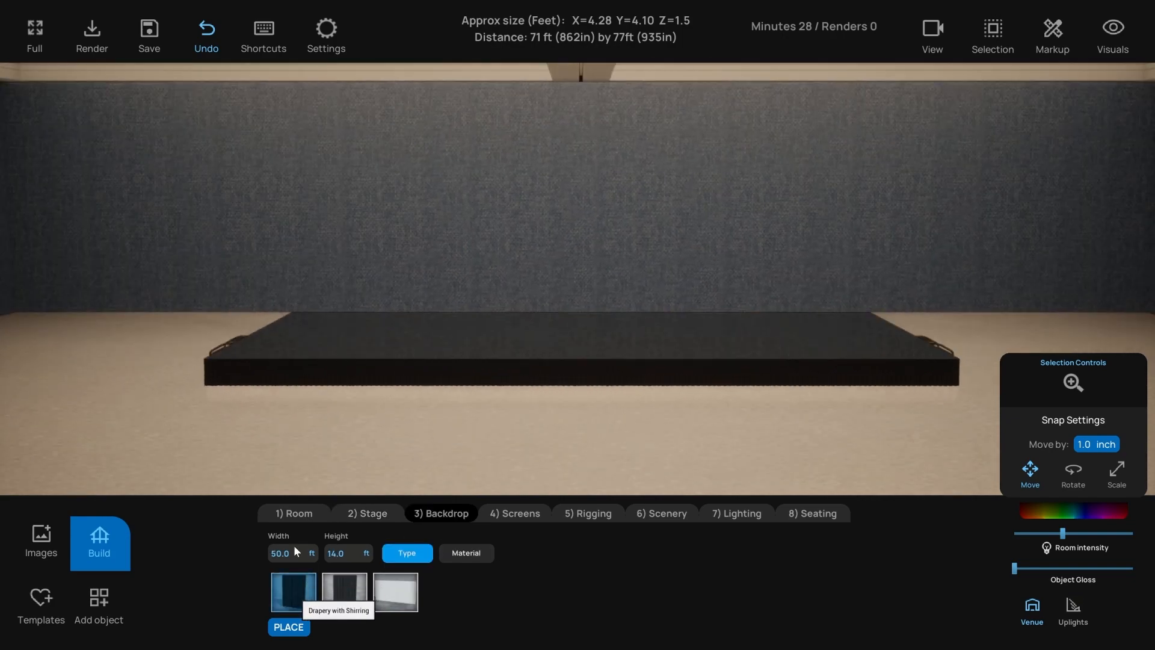
# - Size the backdrop curtain to 100 ft wide and 18 ft tall
pyautogui.moveTo(277, 554); pyautogui.dragTo(368, 558)
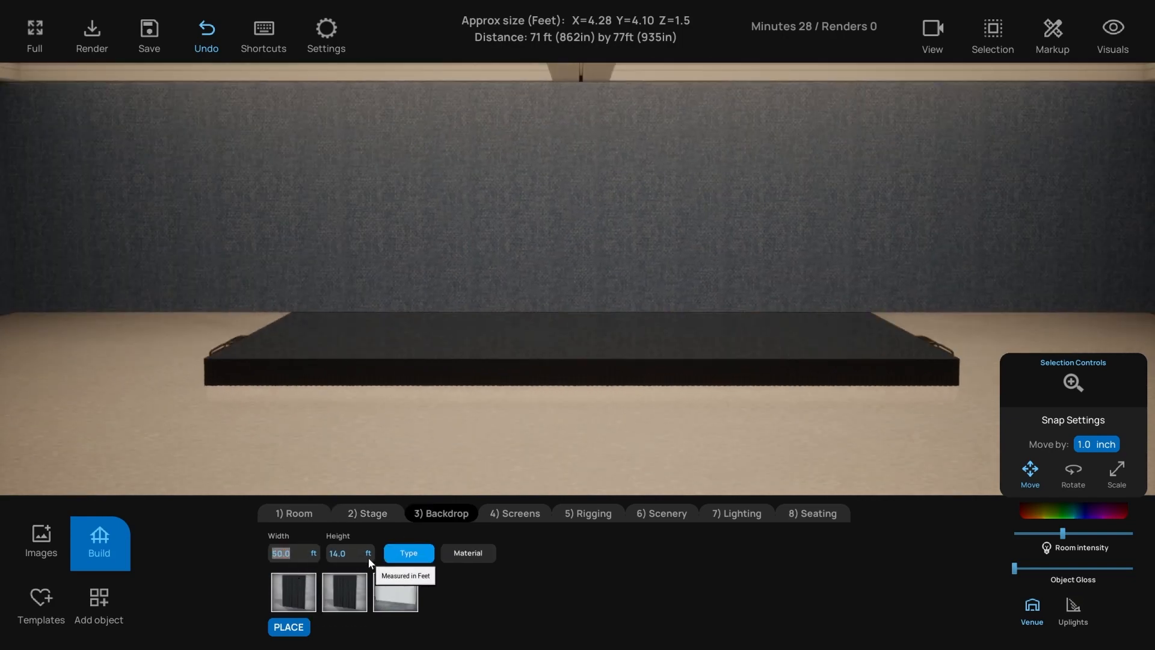
pyautogui.write('100')
pyautogui.press('Return')
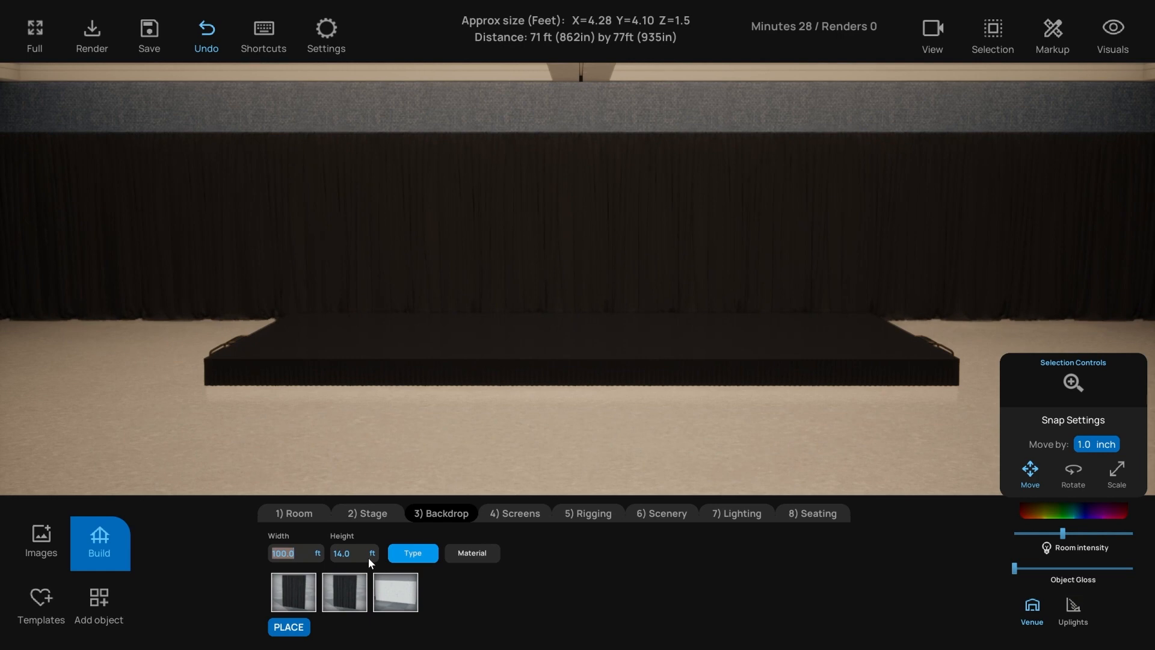
pyautogui.press('Tab')
pyautogui.write('18')
pyautogui.press('Return')
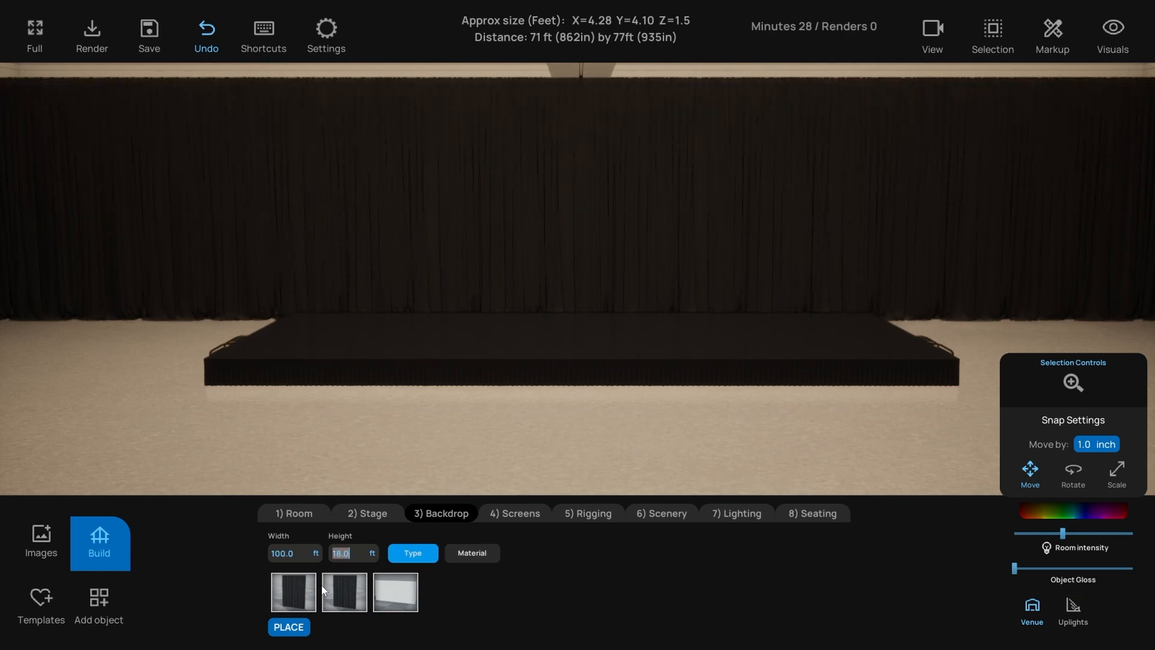
# - Give the pleated curtain the dark velvet material instead of the lighter gray
pyautogui.click(456, 554)
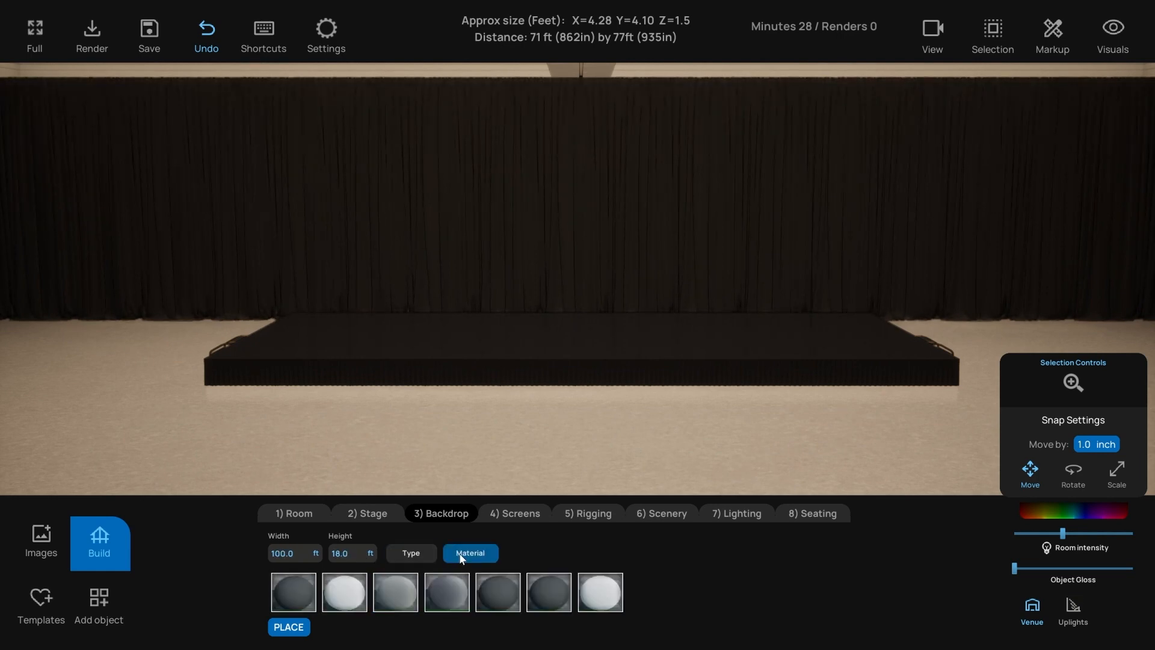
pyautogui.click(417, 598)
pyautogui.click(439, 595)
pyautogui.scroll(-2, 521, 398)
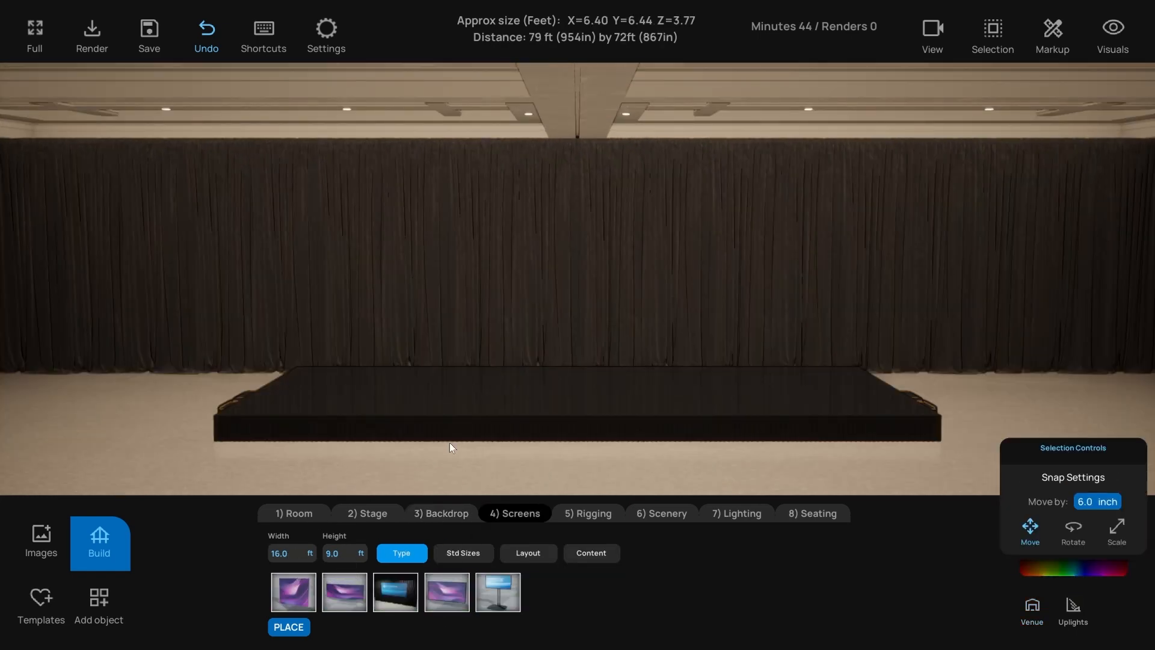
# - Place a screen above the stage and change it from LED to a thin-framed monitor
pyautogui.click(290, 553)
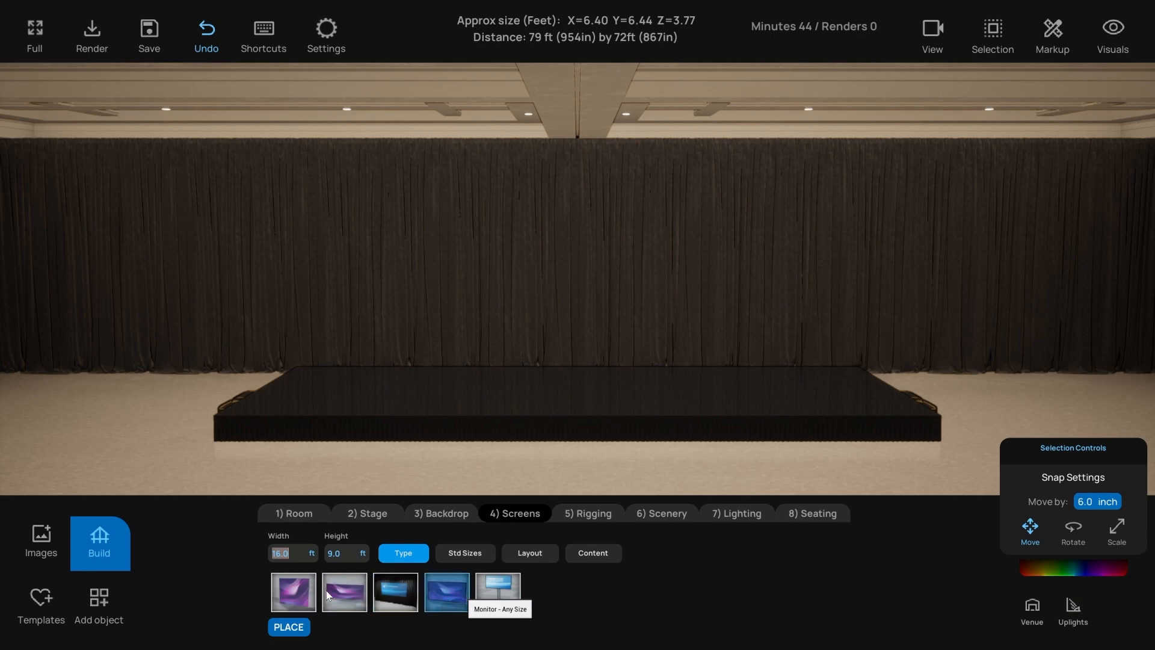
pyautogui.click(301, 591)
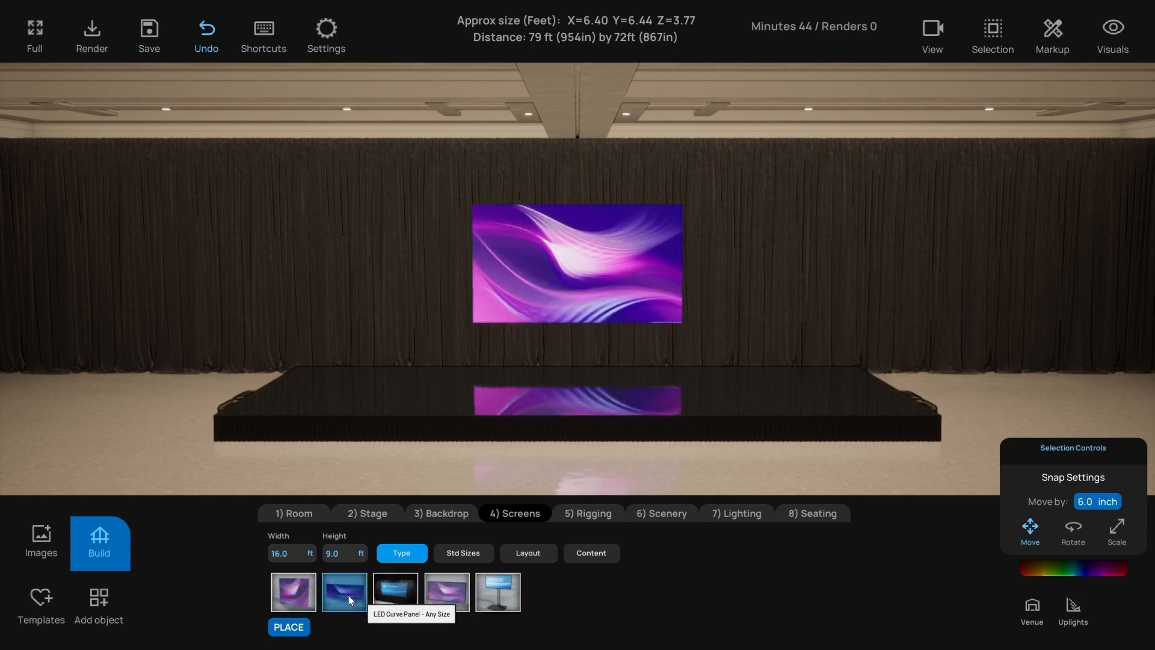
pyautogui.click(390, 596)
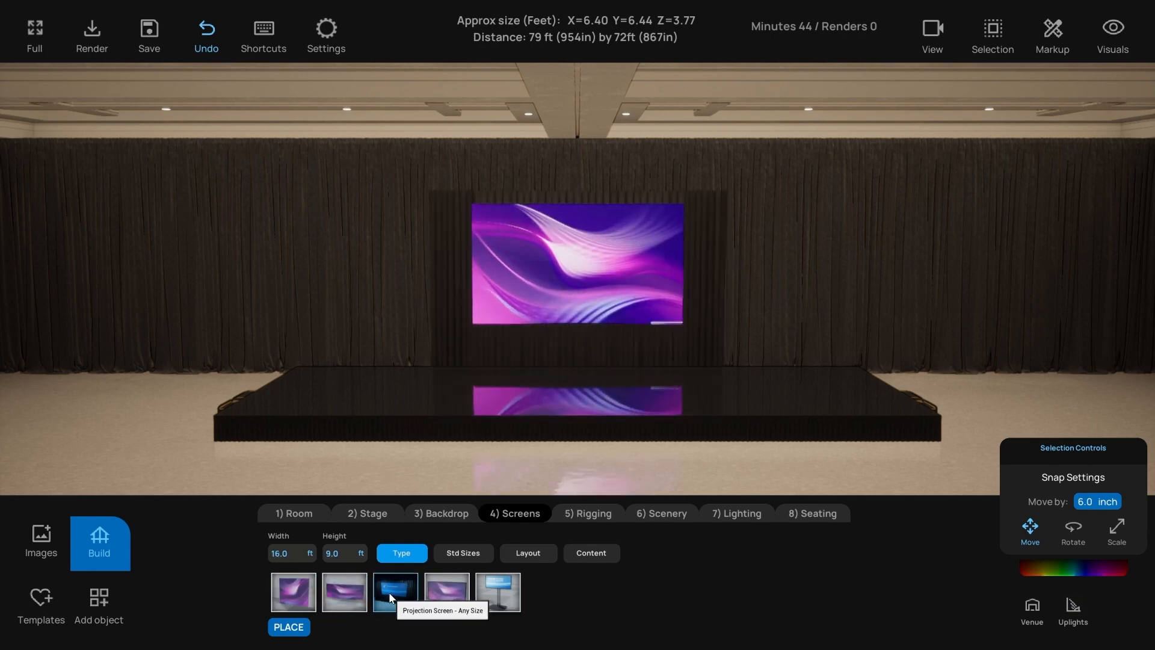
pyautogui.click(445, 595)
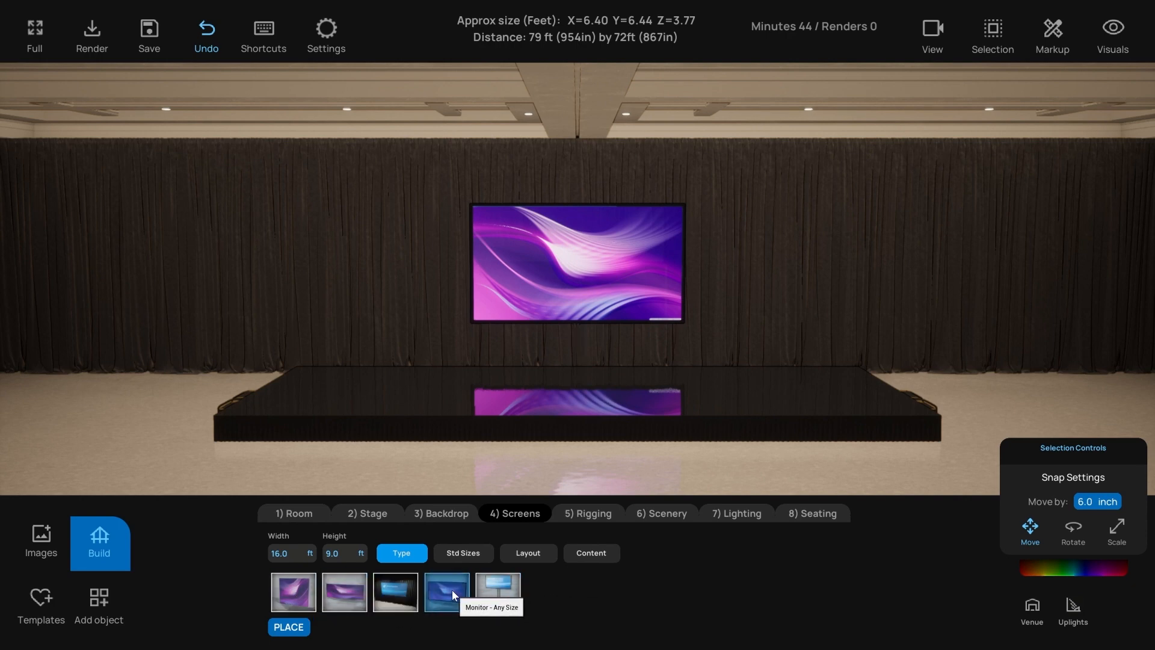
# - Step the screen through standard sizes from 12 x 6.75 up to 20 x 11.25
pyautogui.click(283, 553)
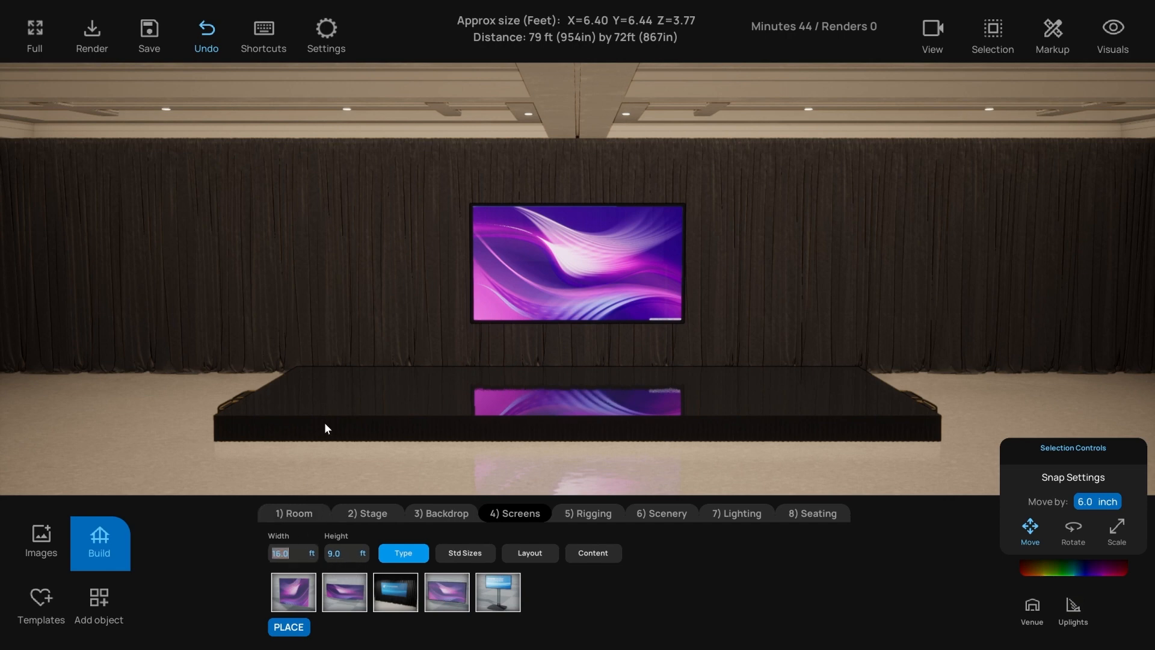
pyautogui.click(467, 553)
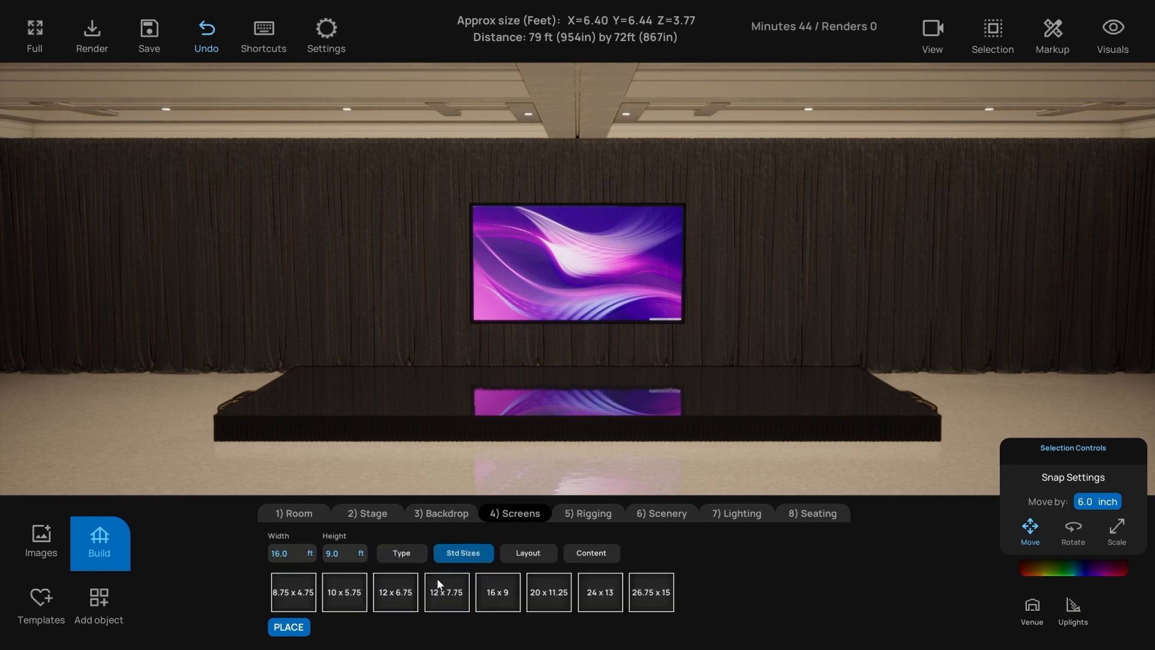
pyautogui.click(395, 592)
pyautogui.click(450, 594)
pyautogui.click(506, 596)
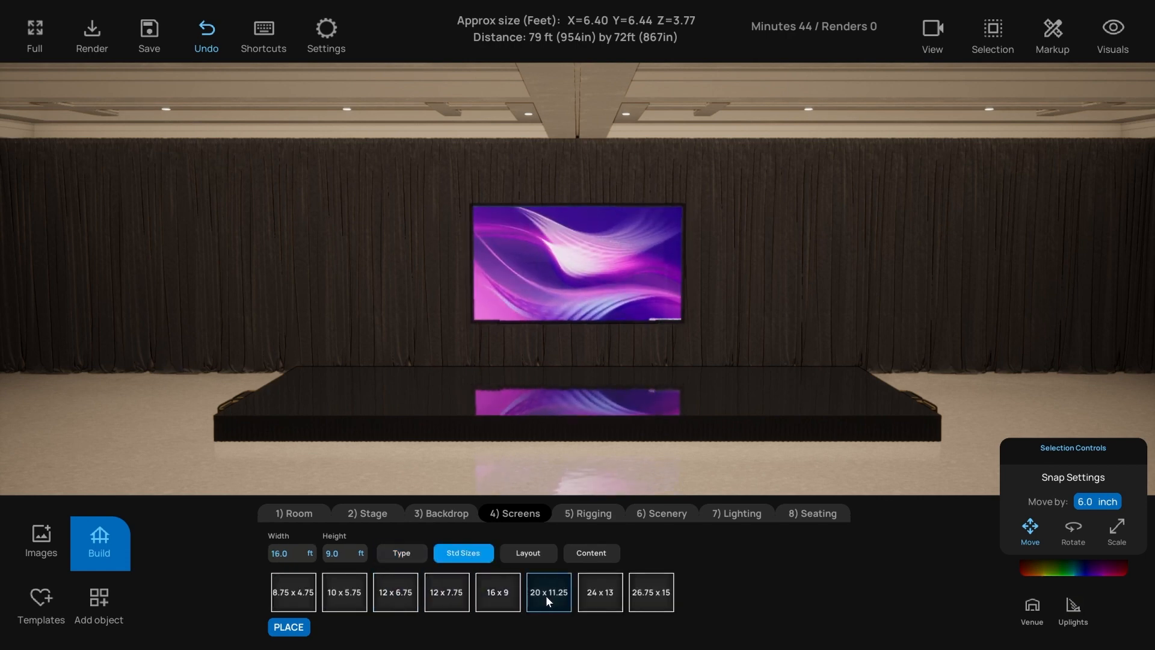
pyautogui.click(546, 595)
# - Choose the three-screen layout across the stage, then try a four-screen layout
pyautogui.click(527, 553)
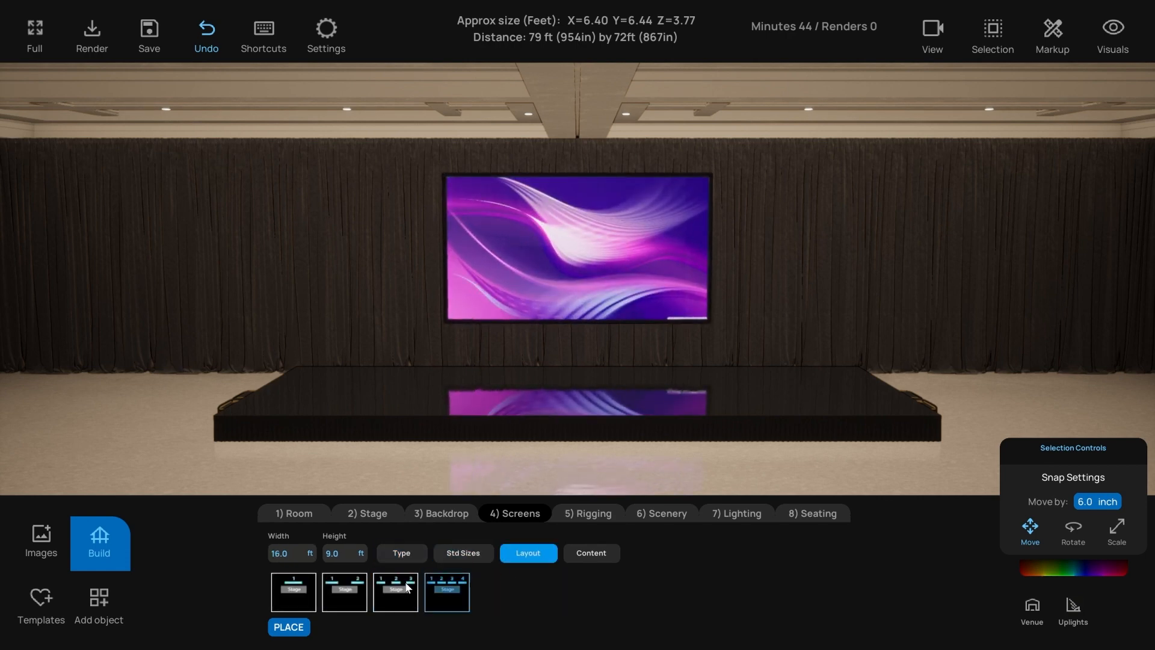
pyautogui.click(381, 591)
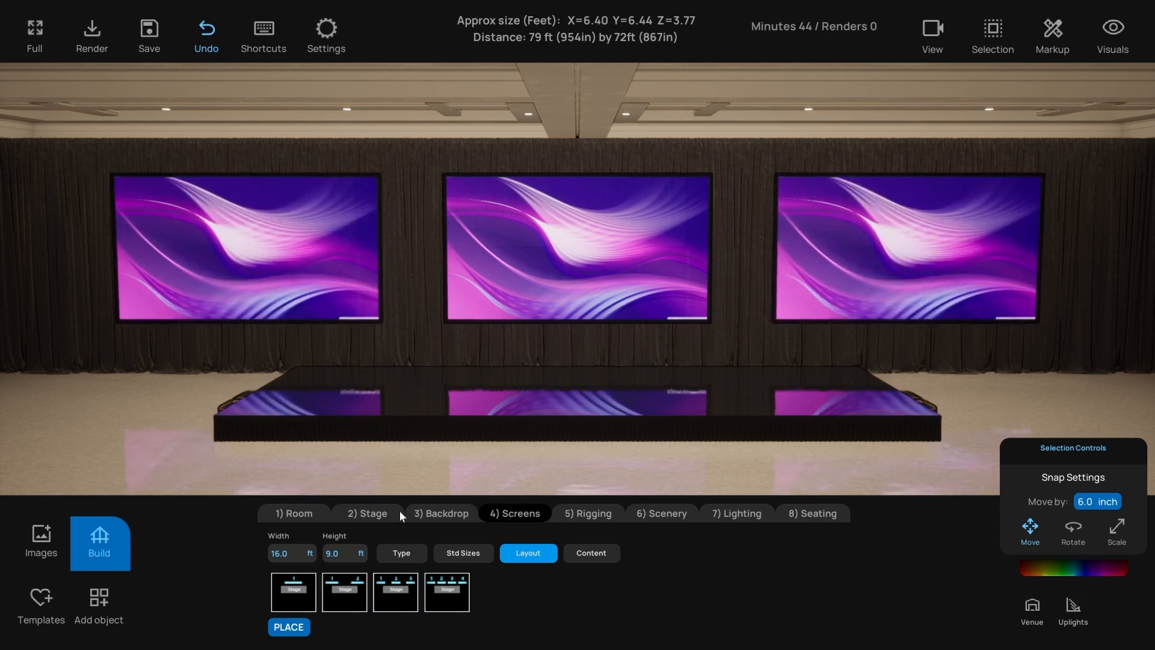
pyautogui.click(446, 582)
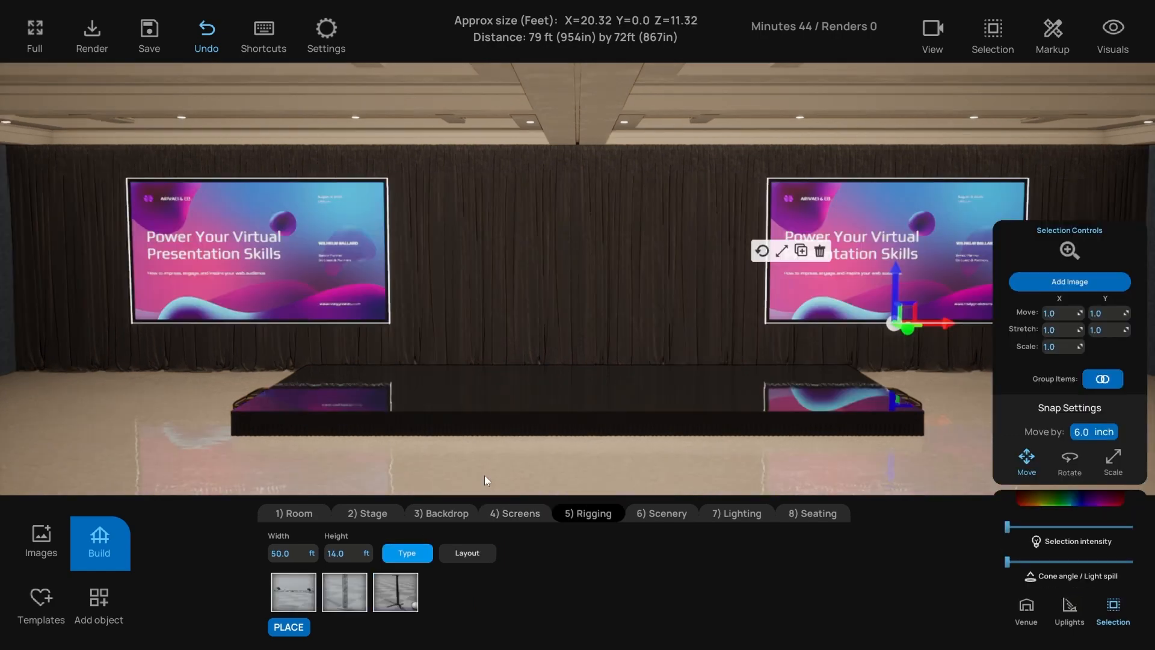
# - Add a hanging truss between the two screens after briefly trying a ground-supported truss
pyautogui.click(389, 479)
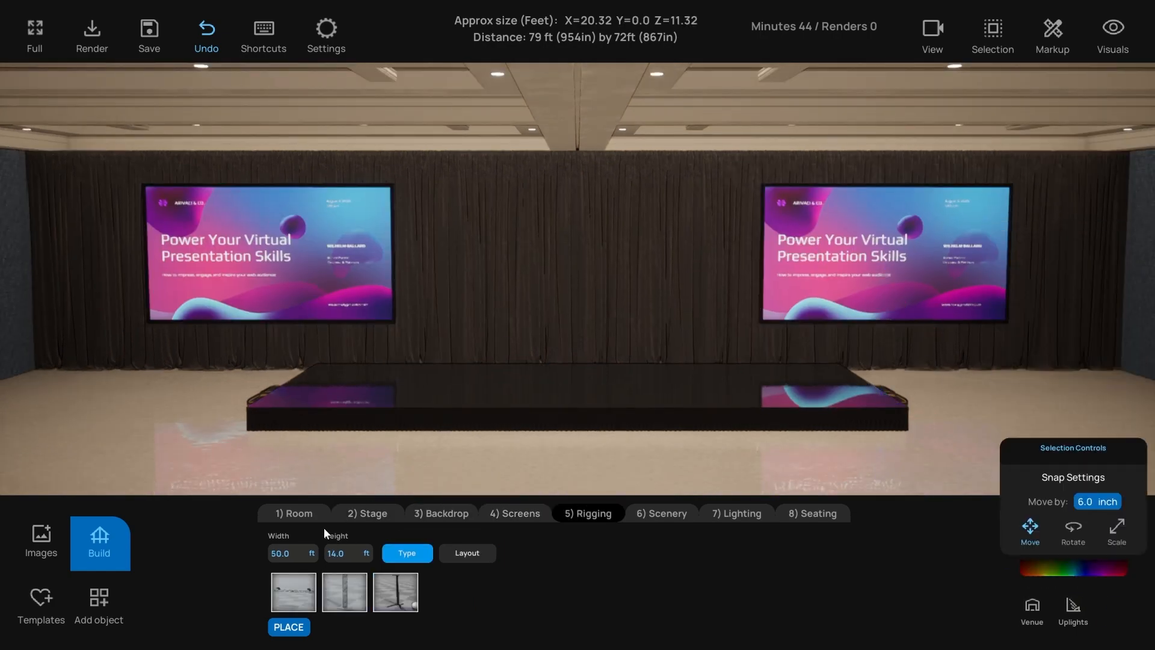
pyautogui.click(291, 589)
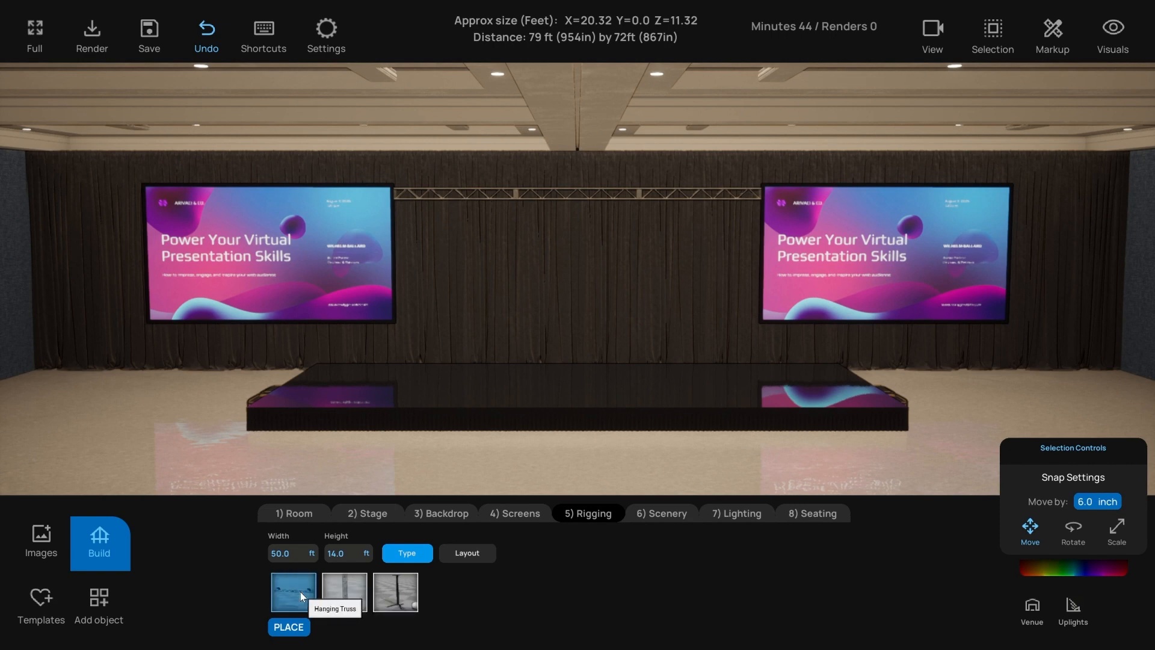
pyautogui.click(344, 591)
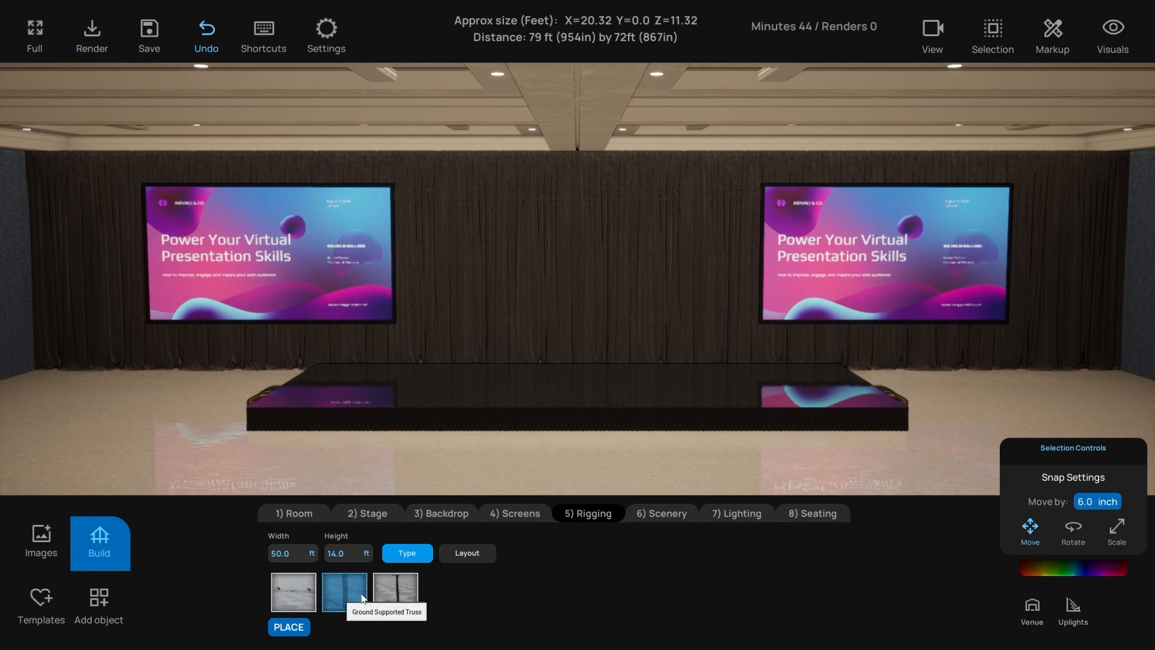
pyautogui.click(391, 595)
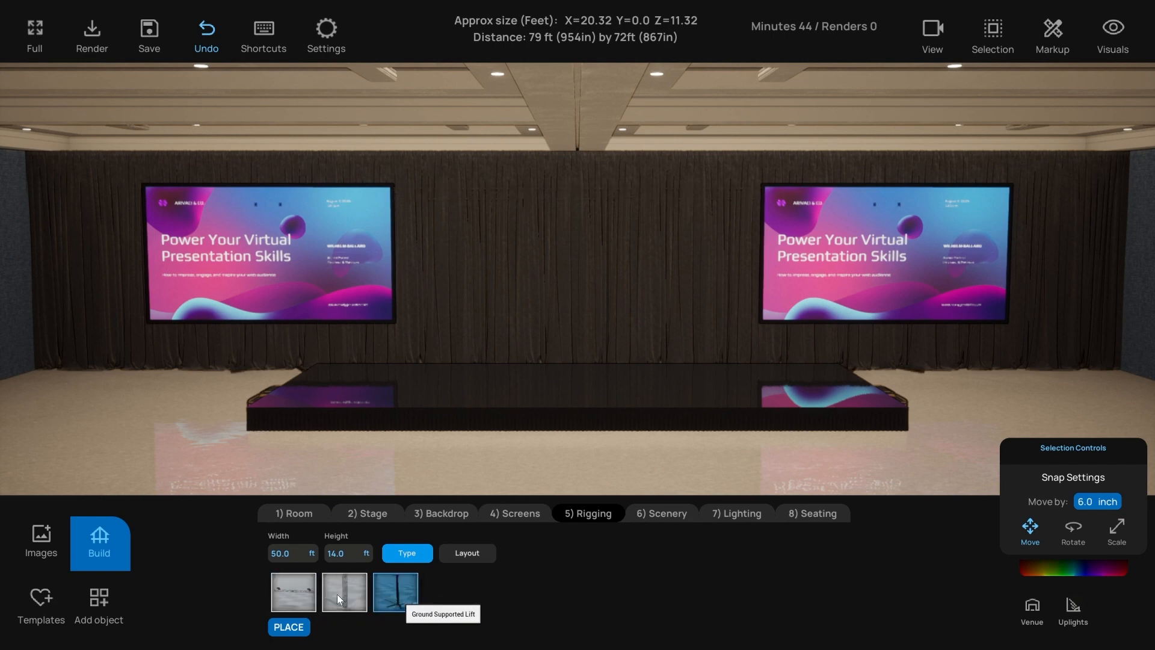
pyautogui.click(294, 591)
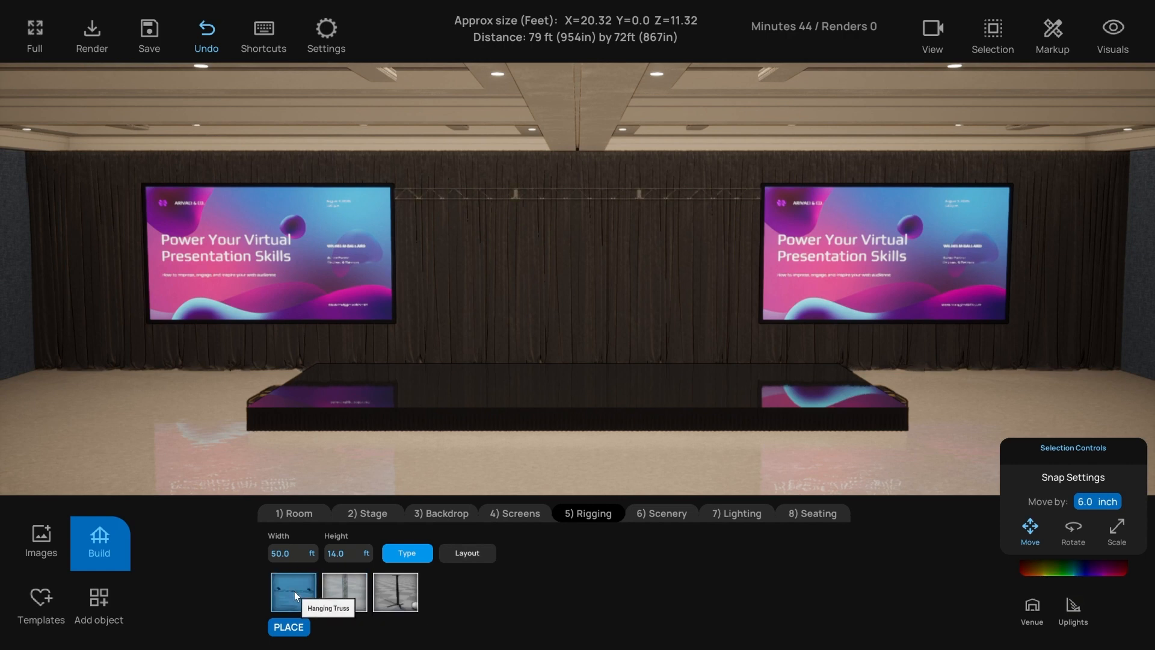
# - Size the hanging truss to 100 ft wide and 16 ft high
pyautogui.click(291, 554)
pyautogui.write('100')
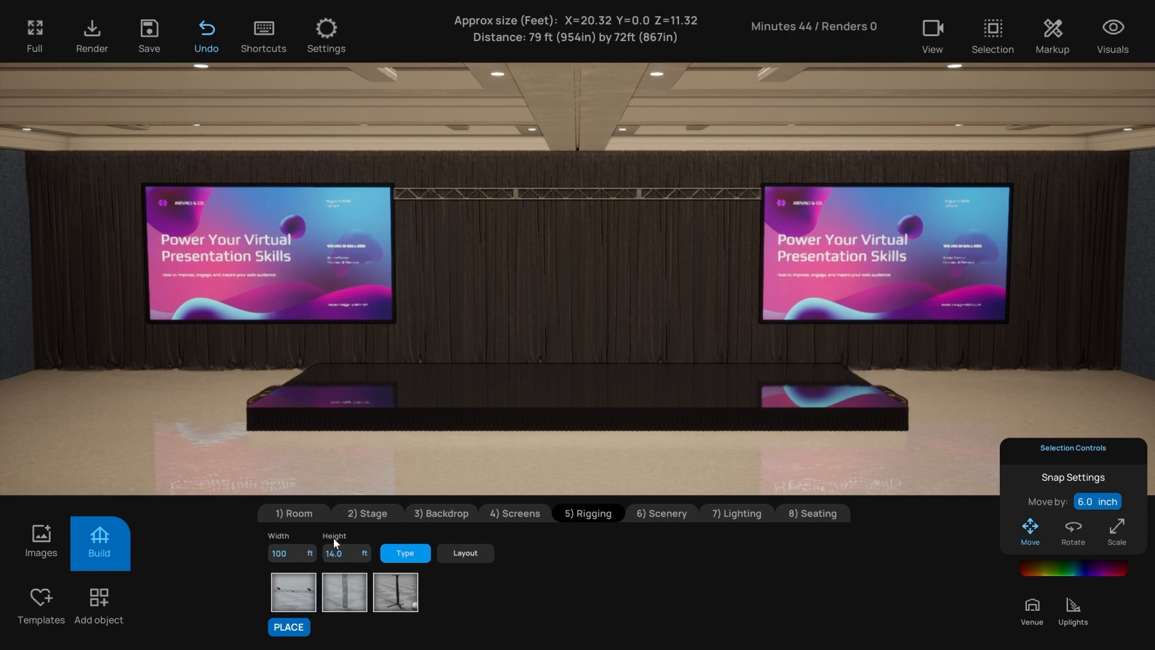
pyautogui.press('Tab')
pyautogui.write('18')
pyautogui.press('Return')
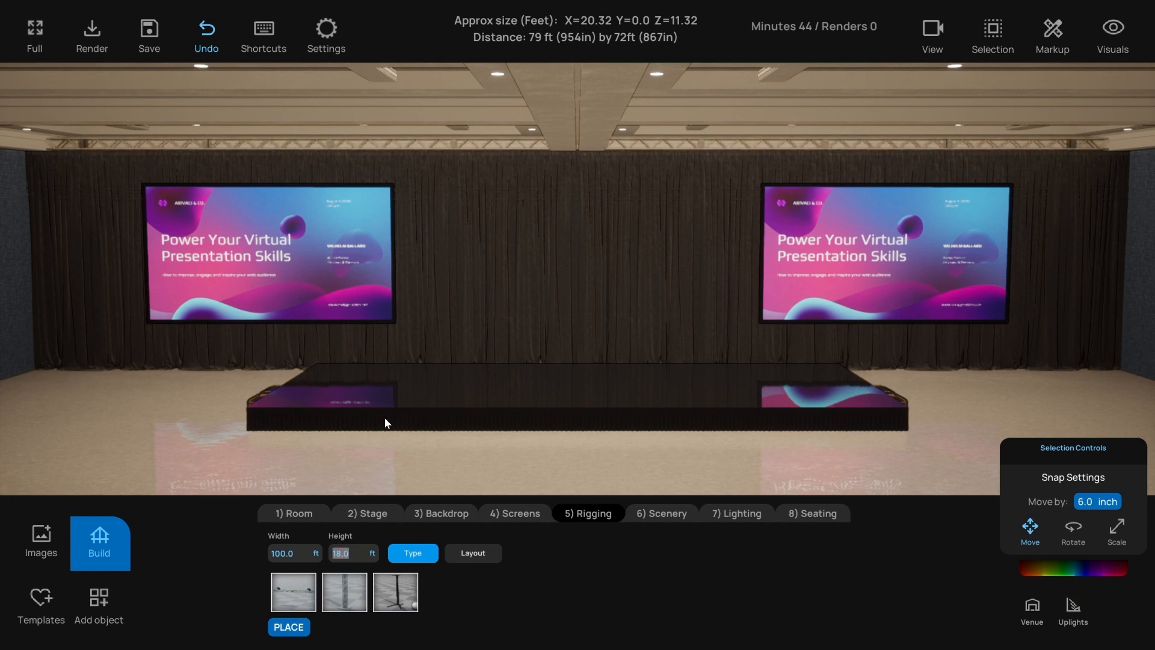
pyautogui.write('17')
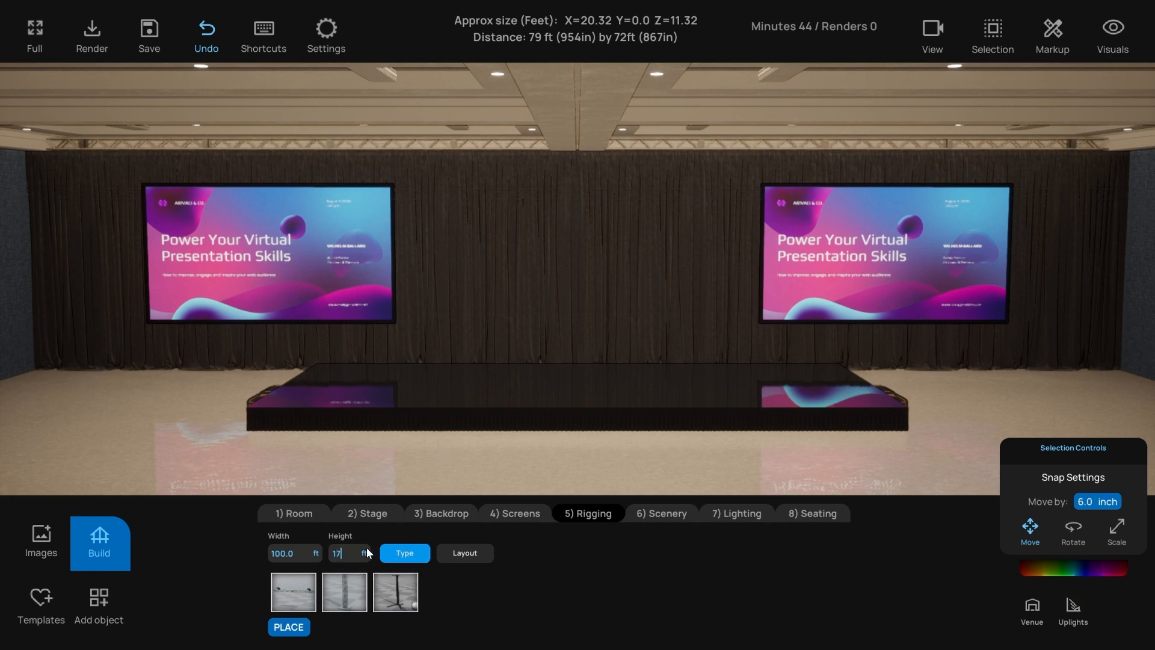
pyautogui.press('Return')
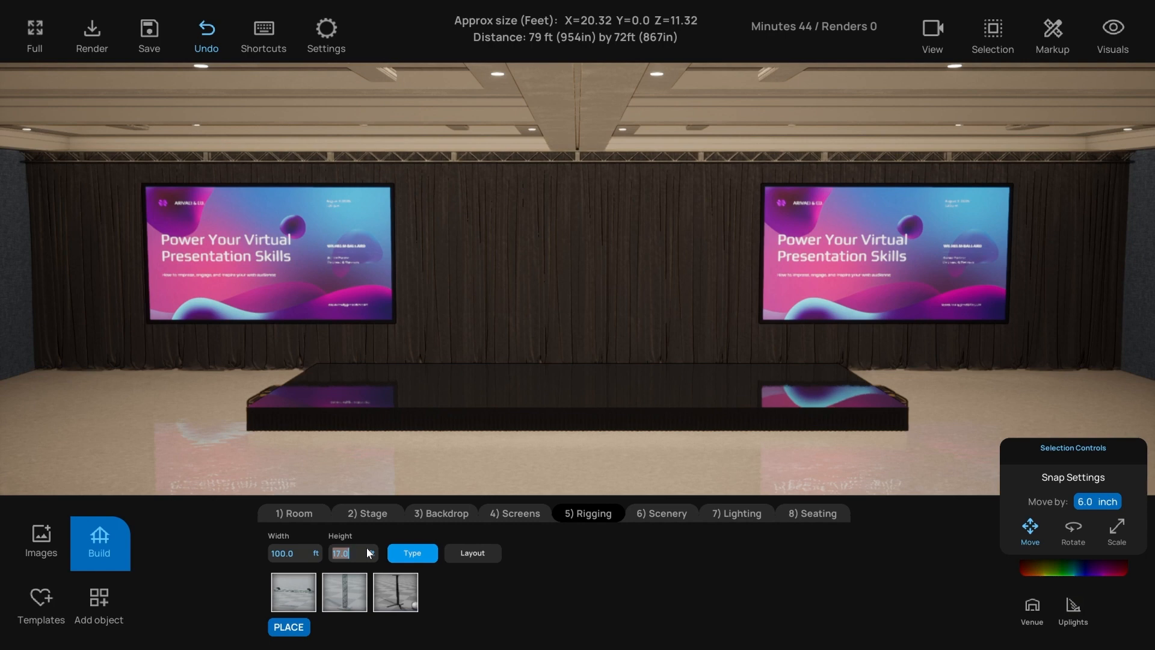
pyautogui.write('16')
pyautogui.press('Return')
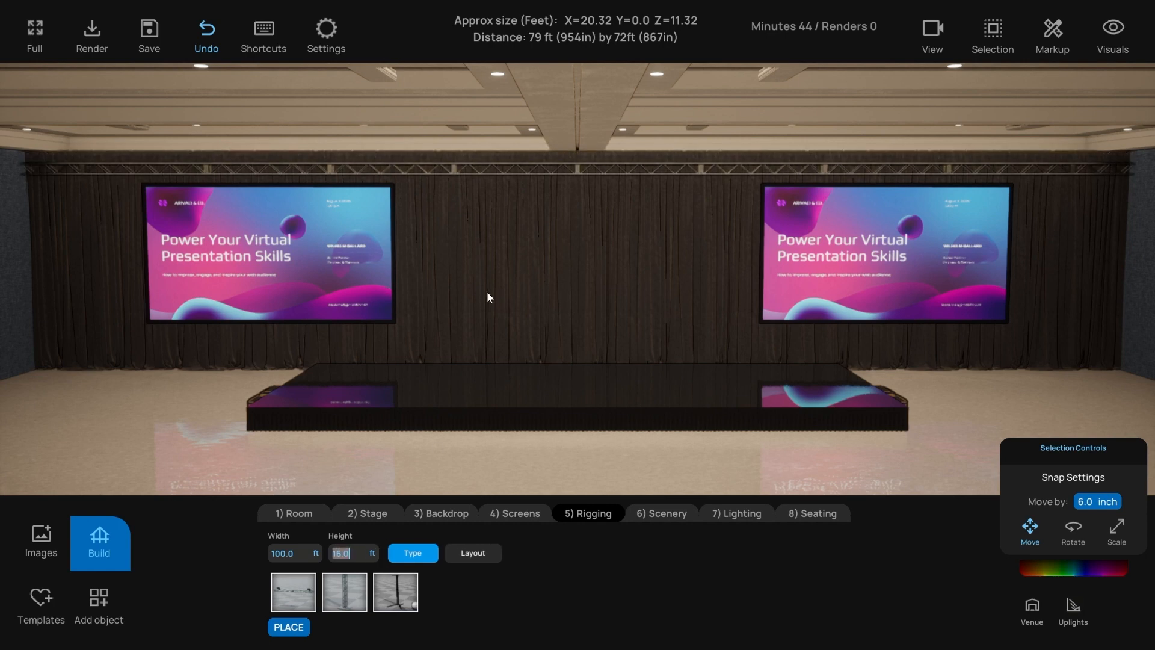
# - Lower the black back drape's top down to meet the truss
pyautogui.click(488, 296)
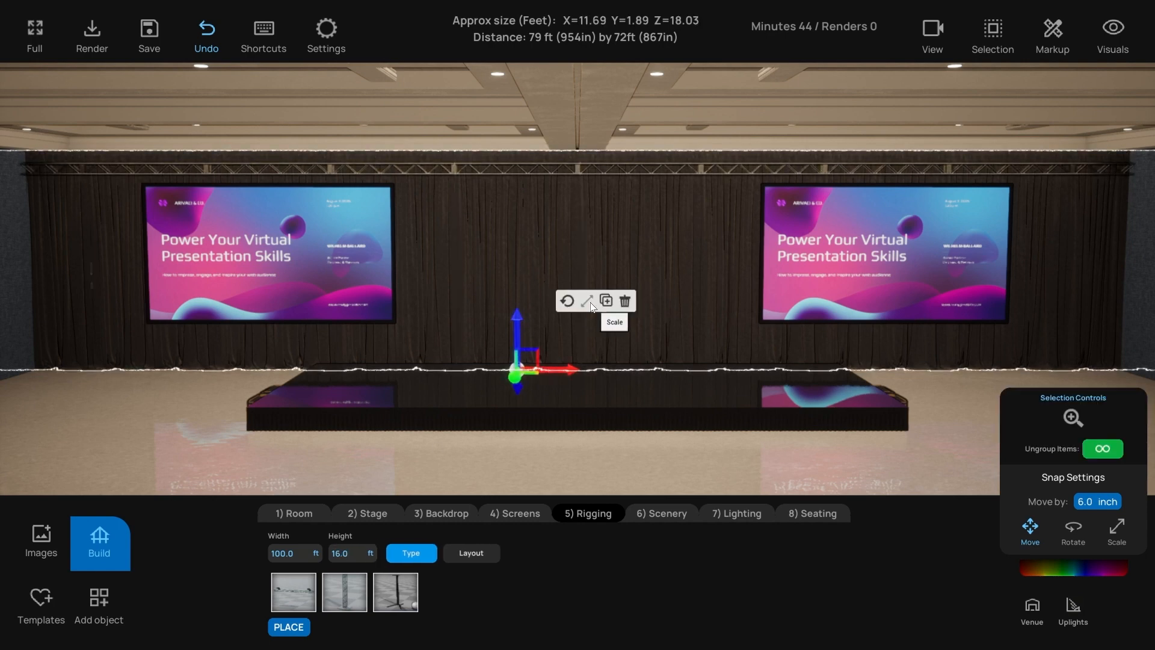
pyautogui.press('r')
pyautogui.moveTo(516, 322); pyautogui.dragTo(516, 329)
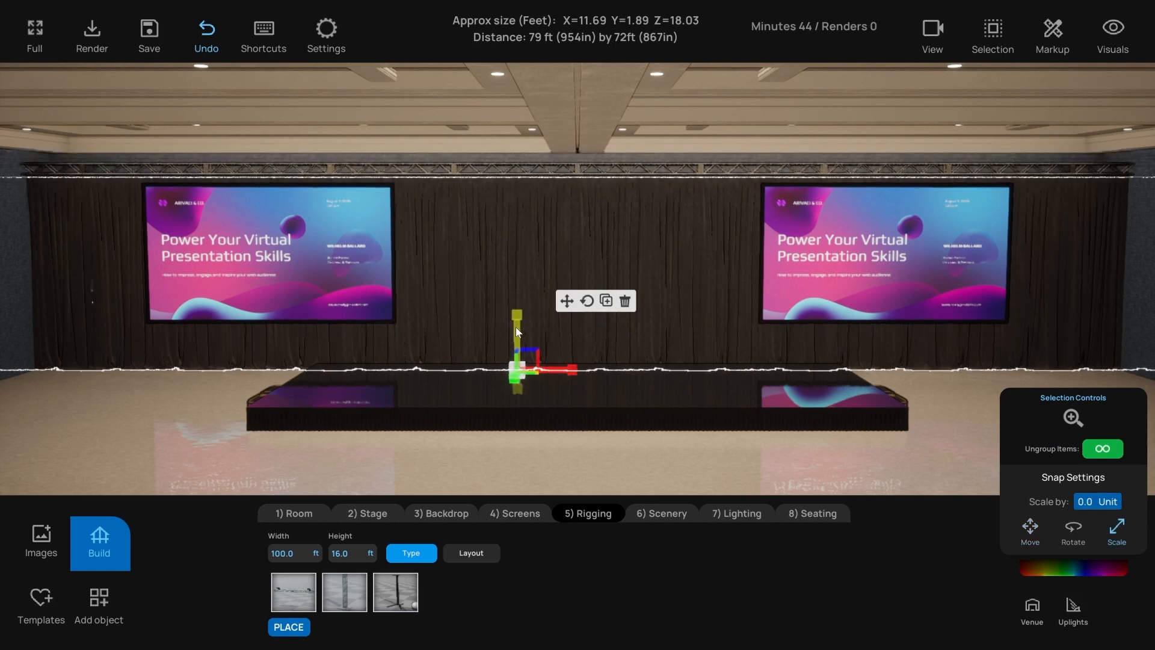
pyautogui.click(434, 569)
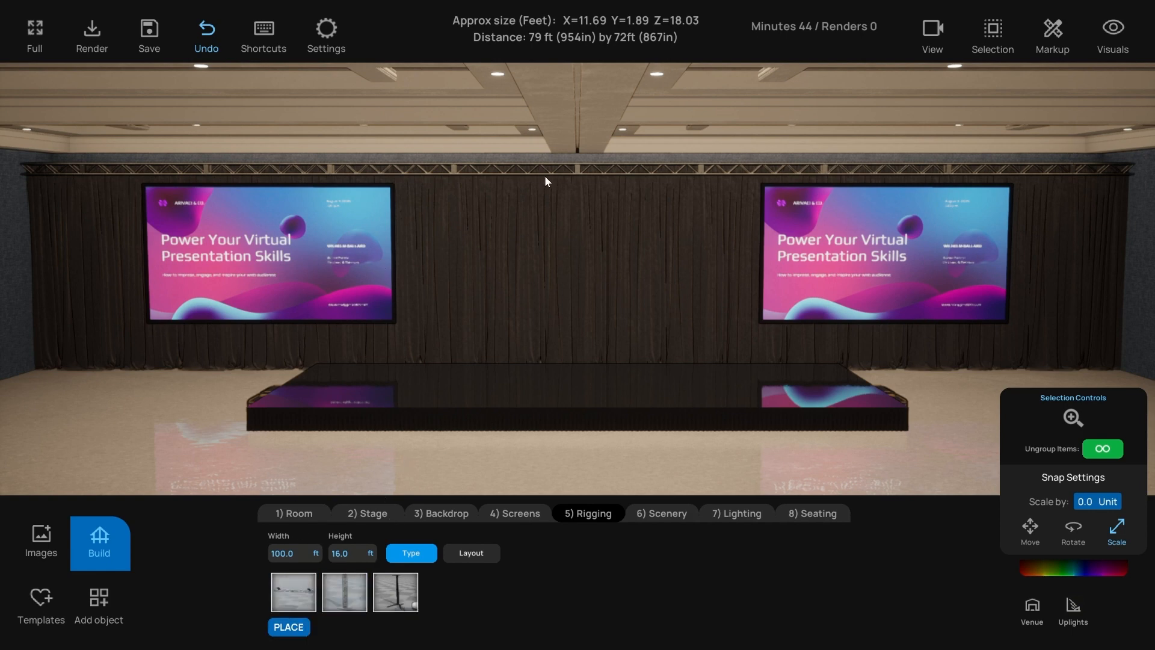
# - Place the 100 ft back truss and add a second hanging truss in front of it
pyautogui.click(288, 627)
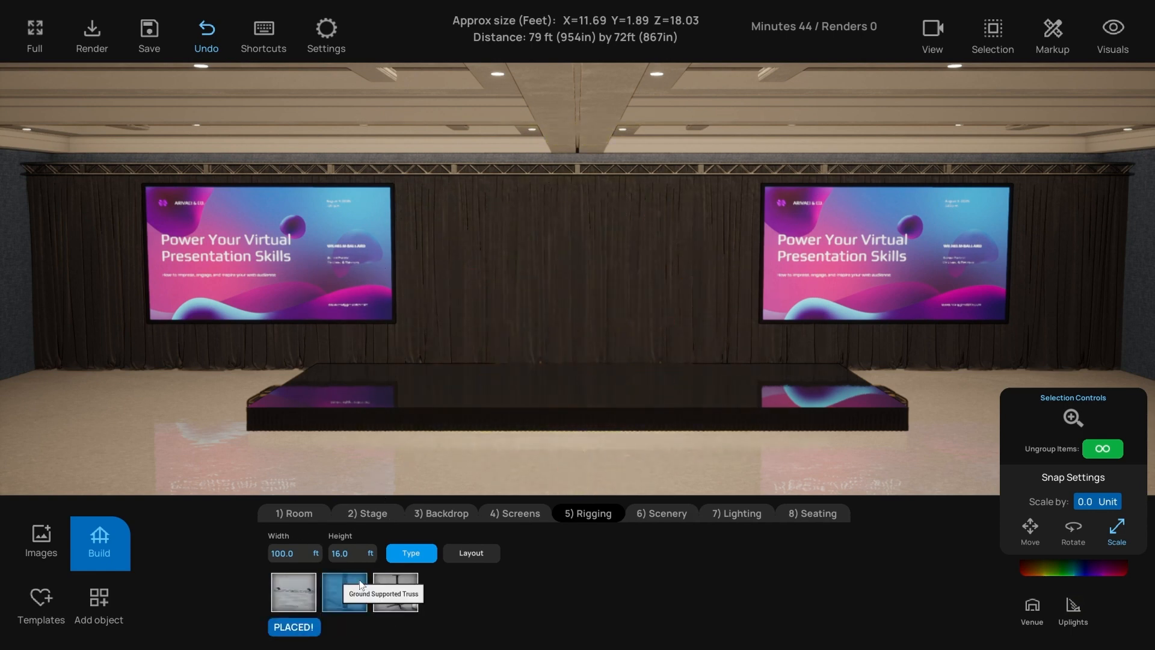
pyautogui.click(299, 595)
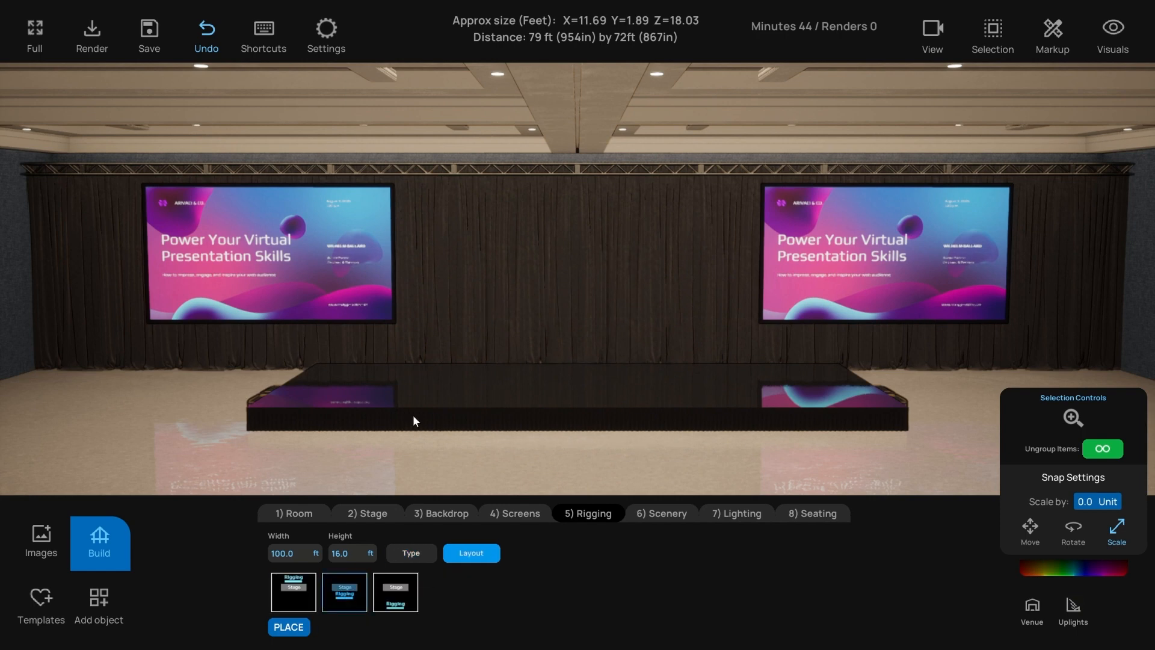
pyautogui.click(348, 593)
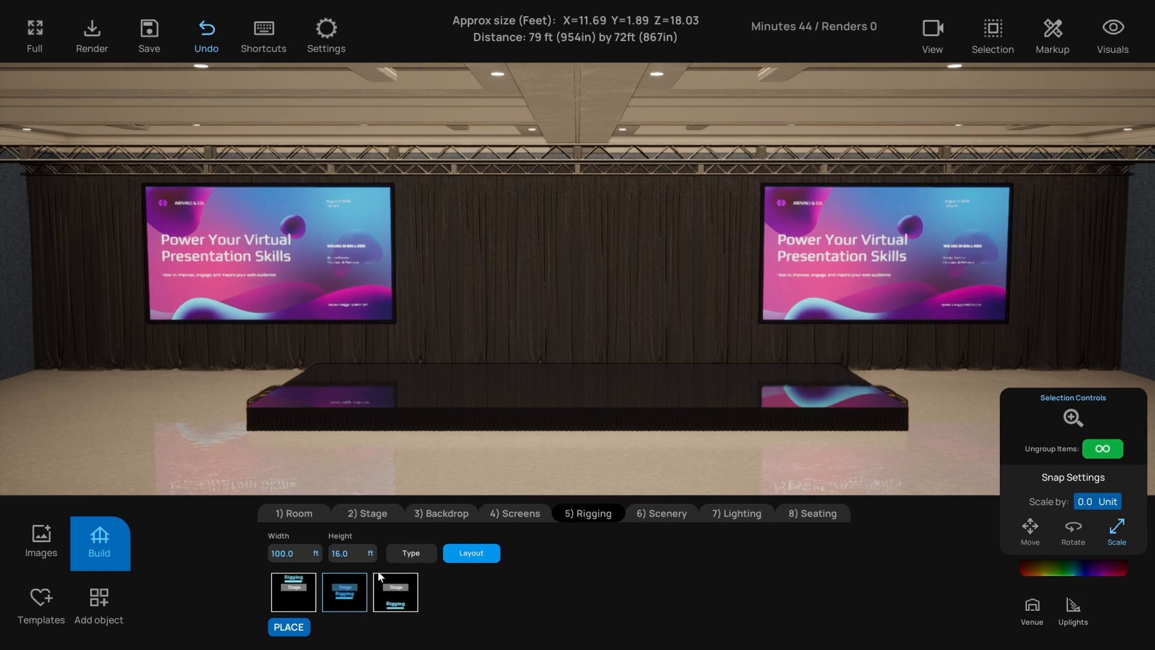
# - Set the new hanging truss width to 40 ft above the stage centre
pyautogui.click(406, 554)
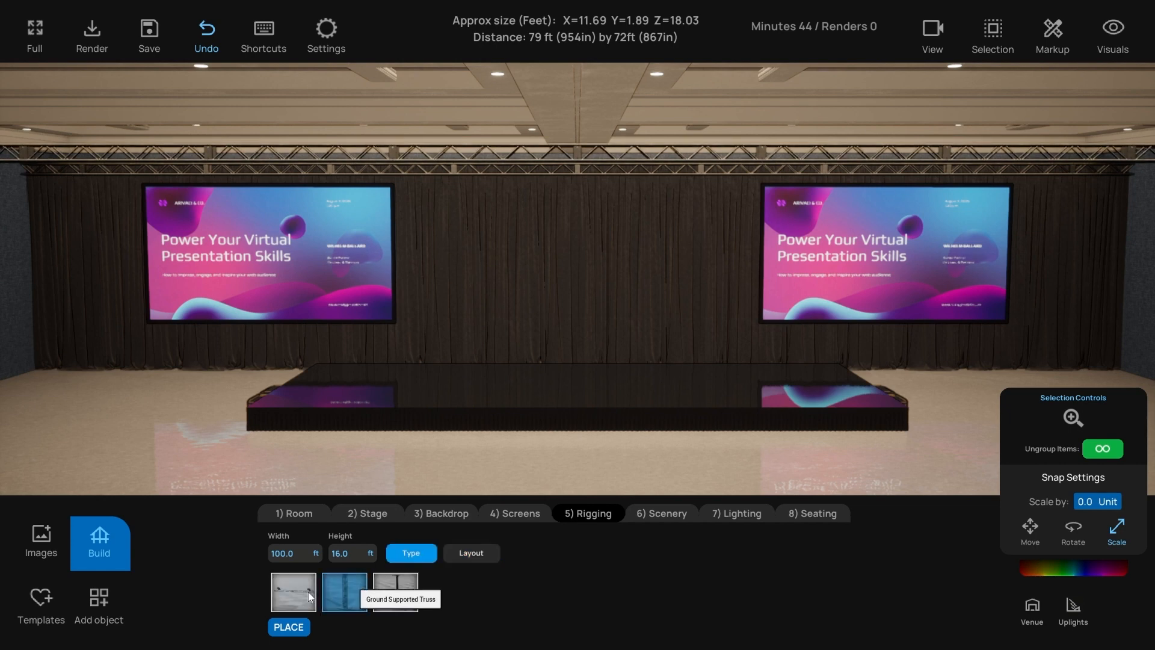
pyautogui.click(297, 553)
pyautogui.write('40')
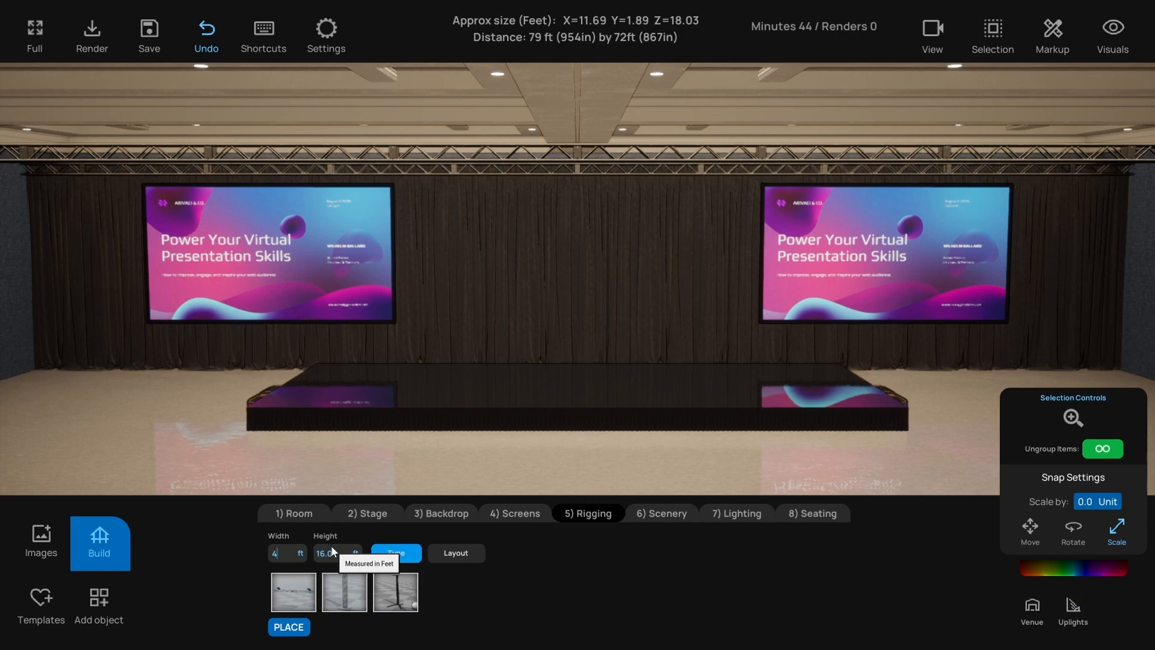
pyautogui.press('Return')
pyautogui.moveTo(465, 356); pyautogui.dragTo(553, 353, button='right')
pyautogui.moveTo(619, 273); pyautogui.dragTo(551, 247, button='right')
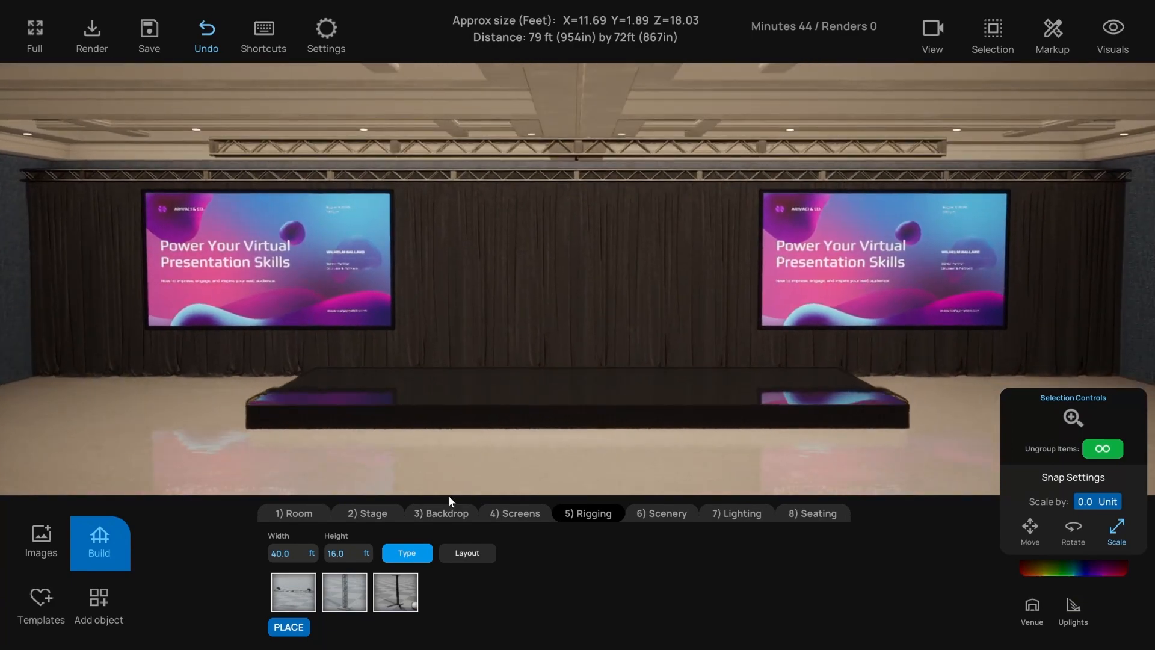
# - Place the 40 ft front truss and set the scenery size to 40 ft by 16 ft
pyautogui.click(288, 627)
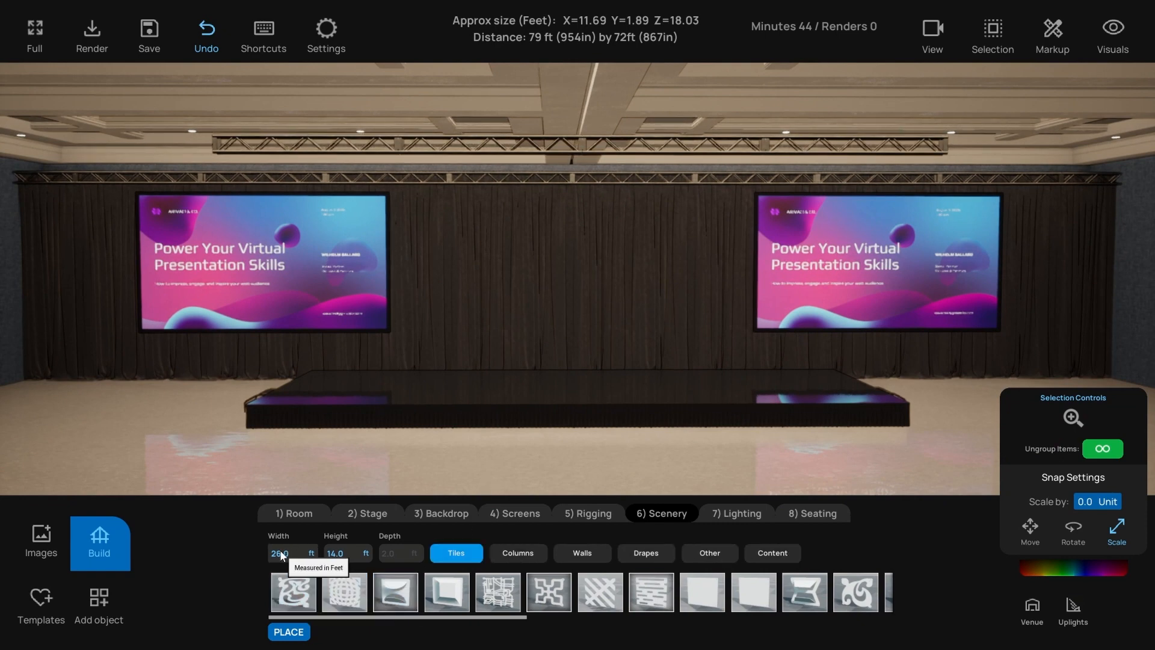
pyautogui.moveTo(272, 553); pyautogui.dragTo(380, 559)
pyautogui.write('40')
pyautogui.press('Tab')
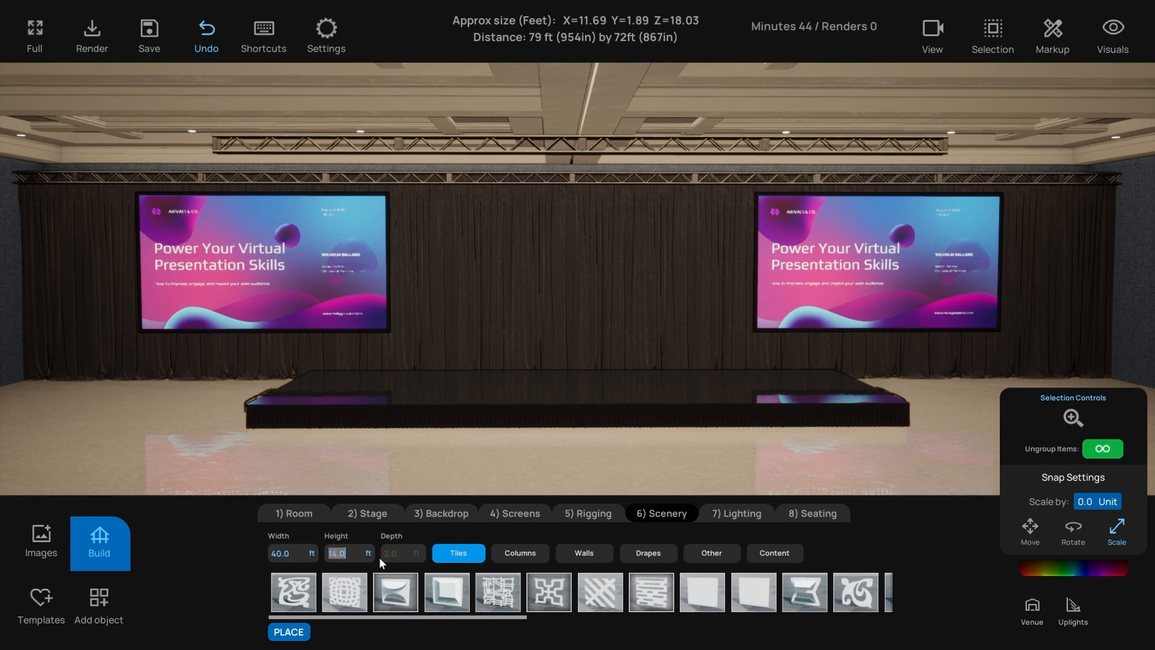
pyautogui.write('16')
pyautogui.press('Return')
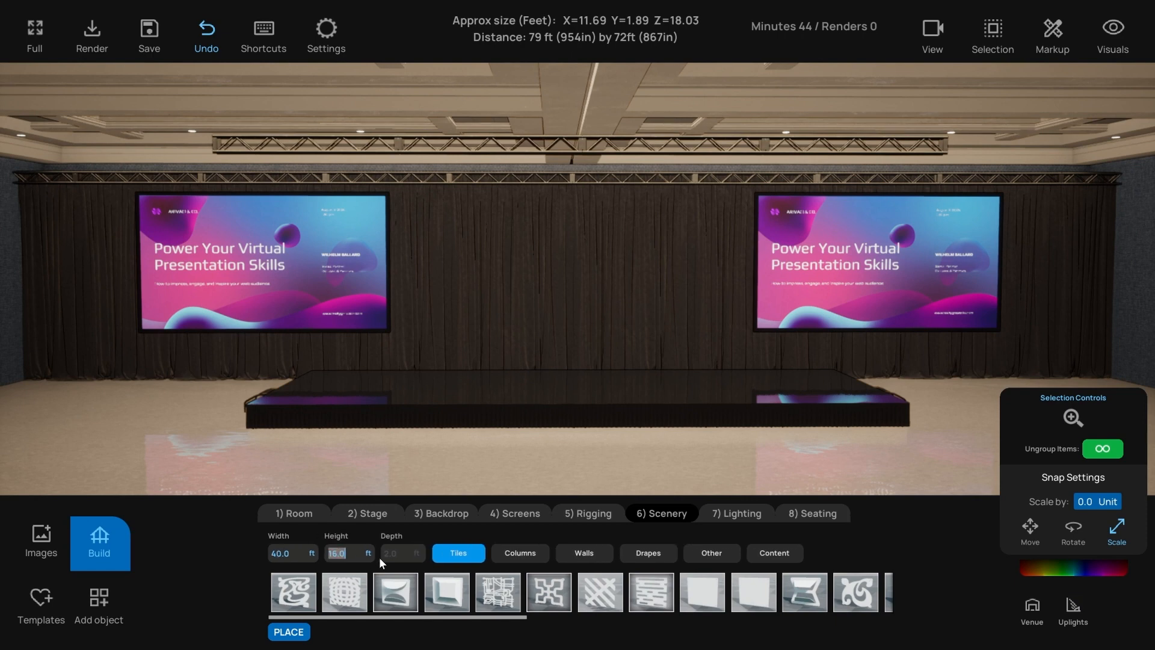
# - Try swirl, mosaic and curved tile backdrops, then a plain wall behind the stage
pyautogui.click(294, 591)
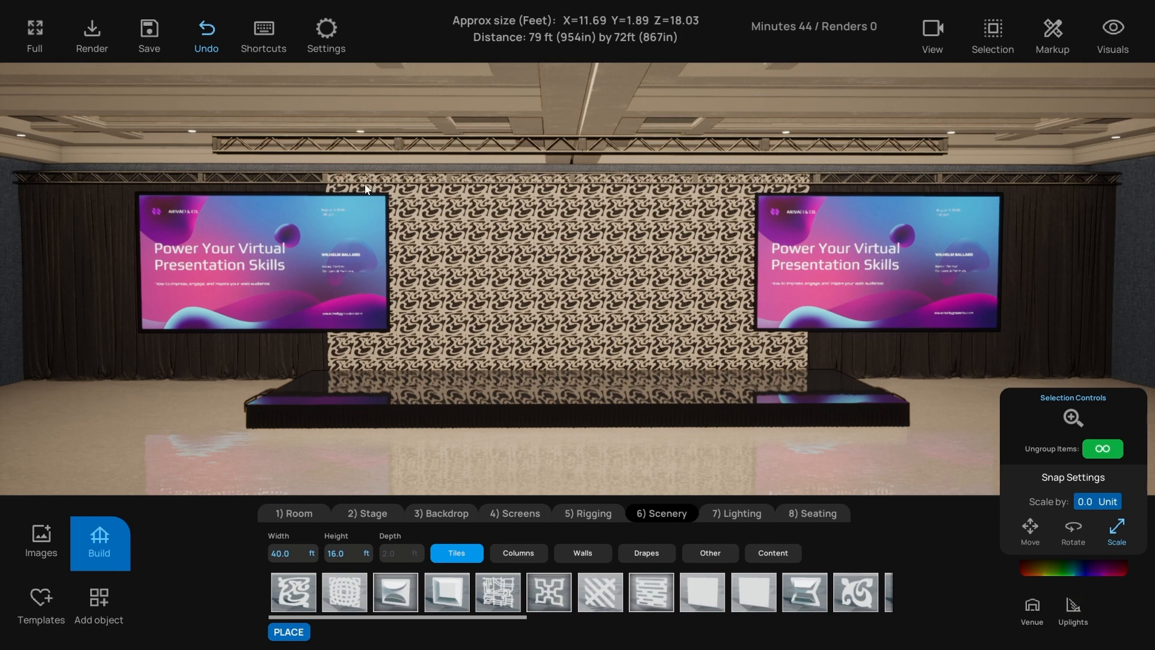
pyautogui.click(345, 592)
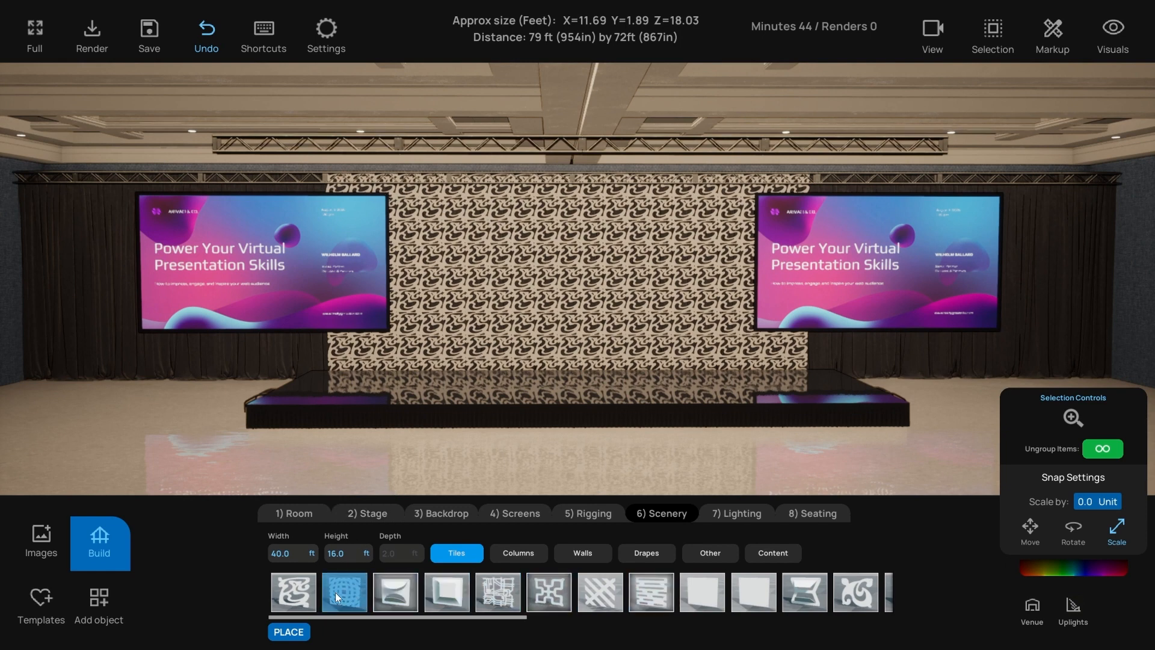
pyautogui.click(395, 594)
pyautogui.moveTo(511, 282); pyautogui.dragTo(516, 277, button='right')
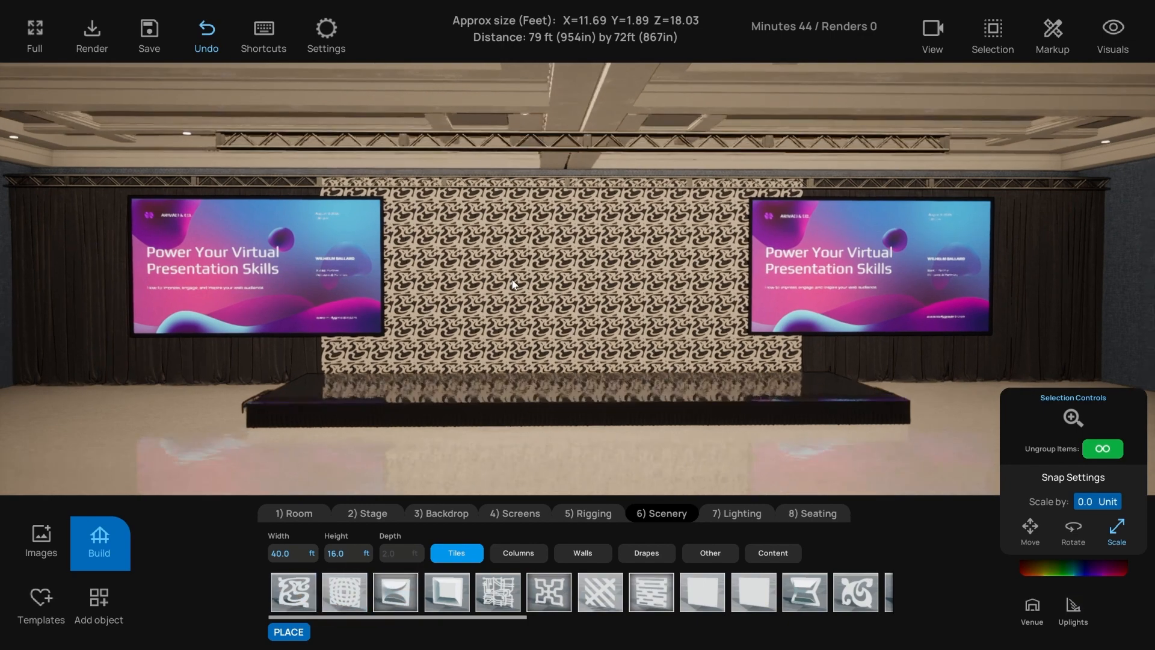
pyautogui.moveTo(529, 399); pyautogui.dragTo(519, 399, button='right')
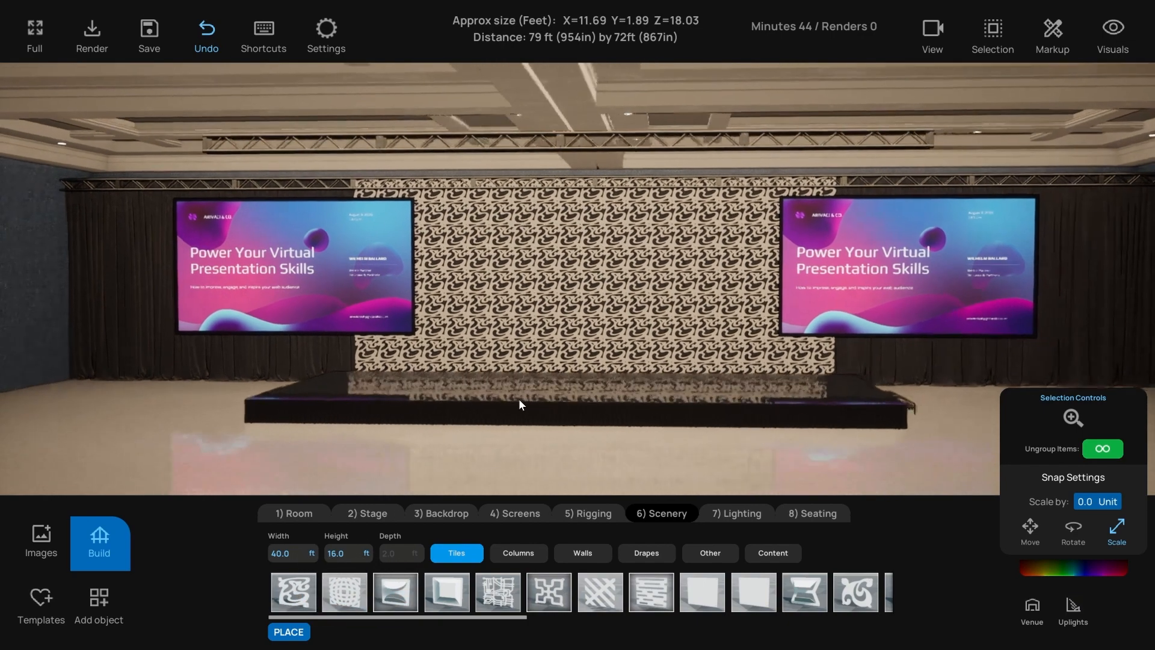
pyautogui.click(582, 553)
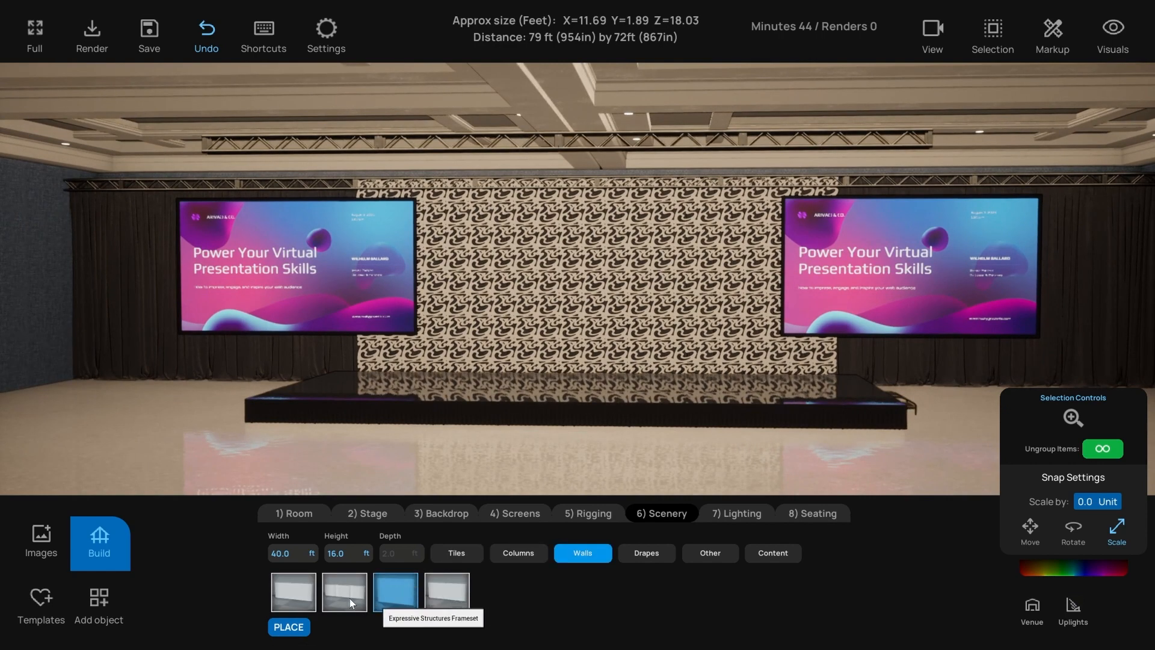
pyautogui.click(301, 596)
pyautogui.moveTo(441, 445); pyautogui.dragTo(475, 439, button='right')
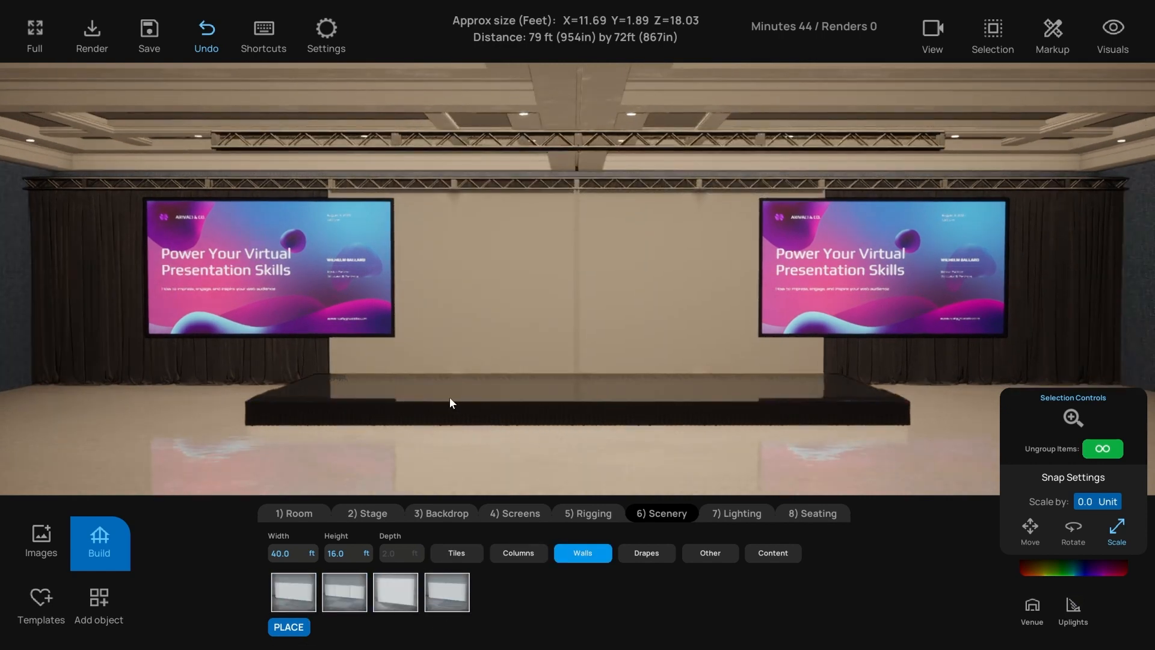
# - Hang pleated Drapery Column drapes on the back wall after trying crumpled and swag drapes
pyautogui.click(662, 553)
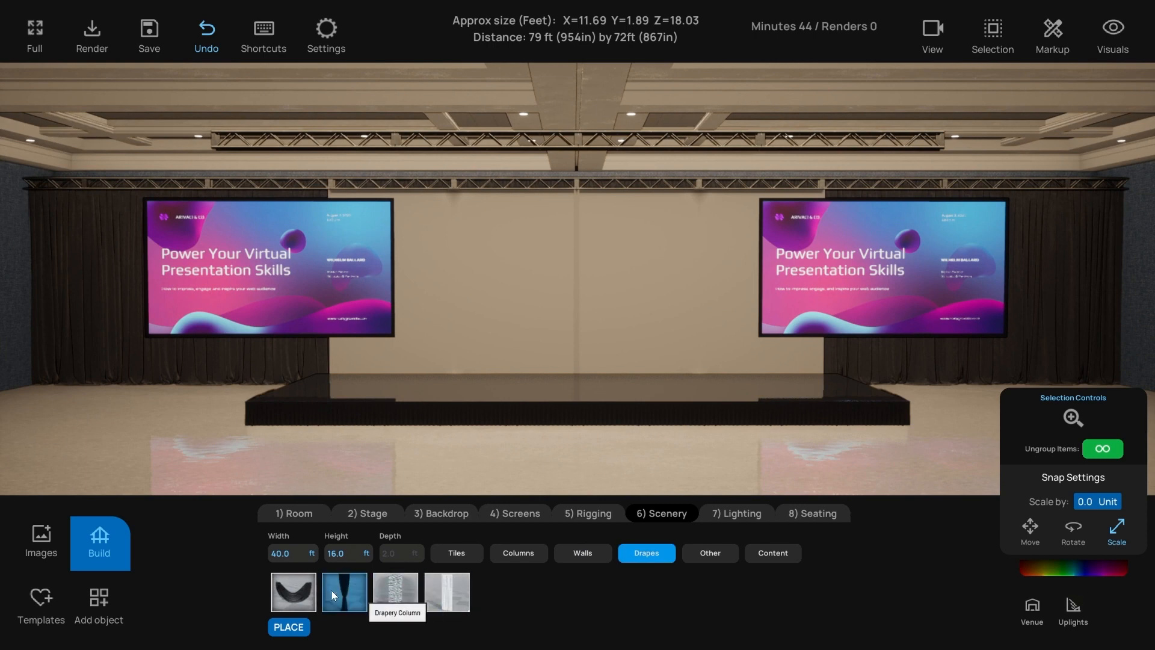
pyautogui.click(329, 593)
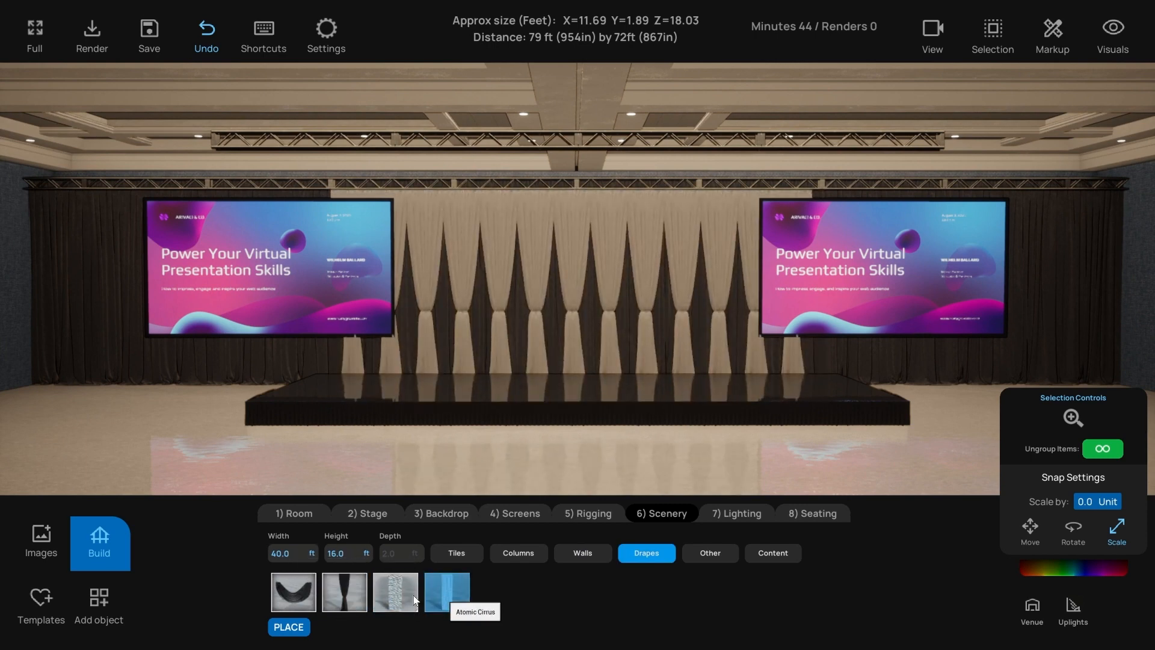
pyautogui.click(388, 593)
pyautogui.click(298, 594)
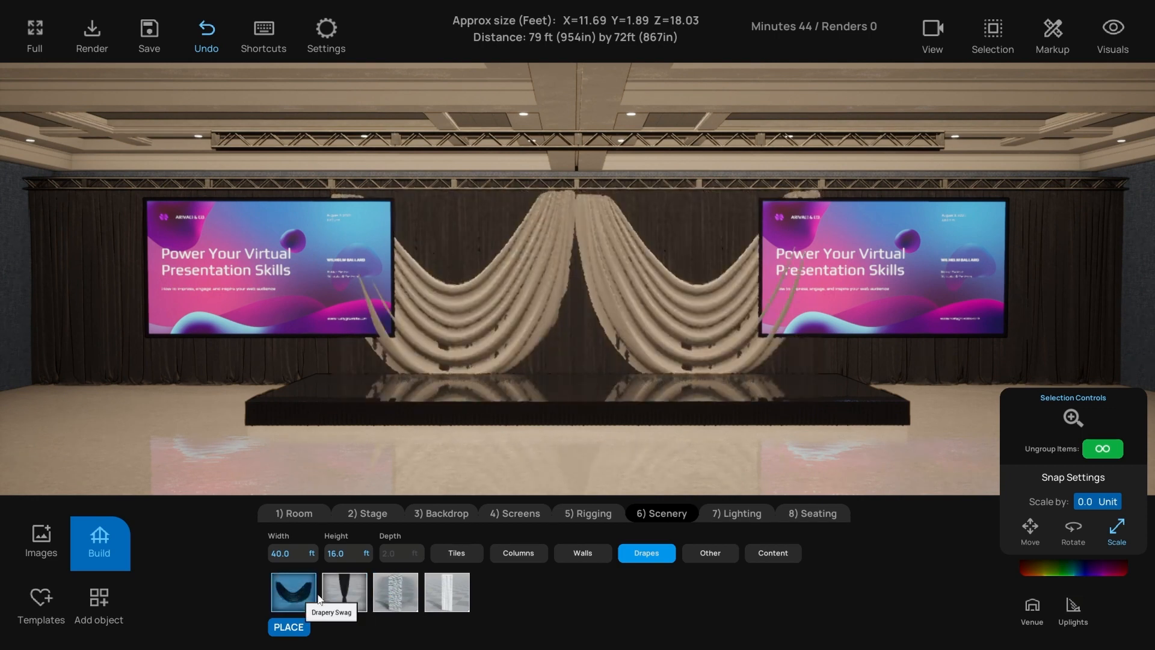
pyautogui.click(347, 594)
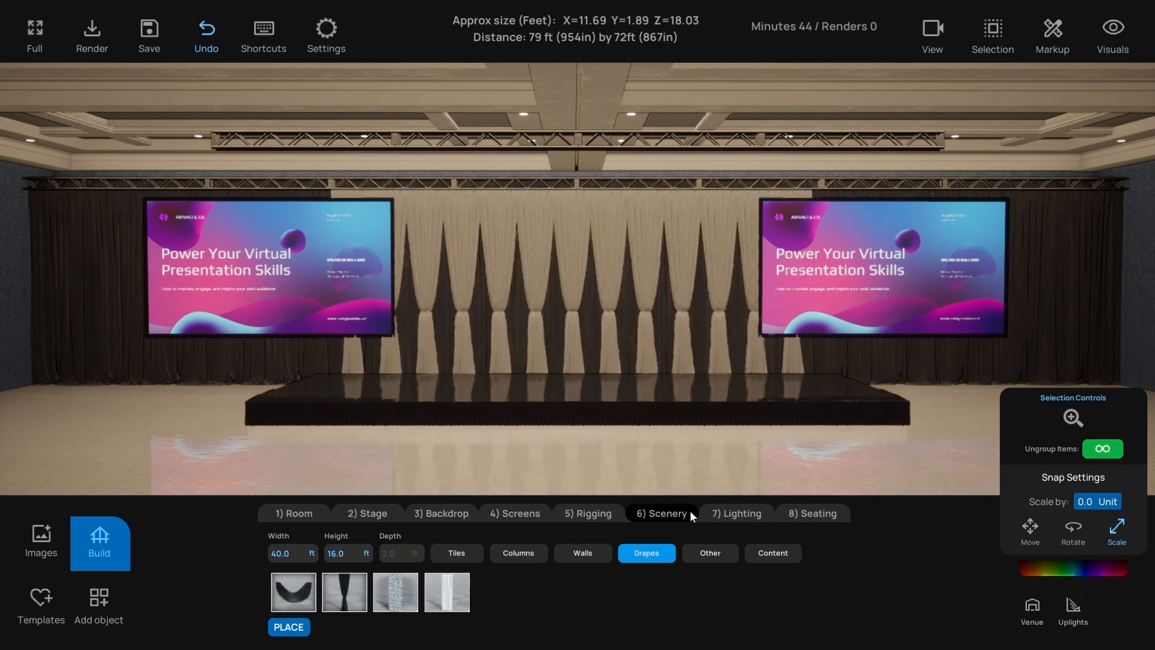
pyautogui.click(736, 510)
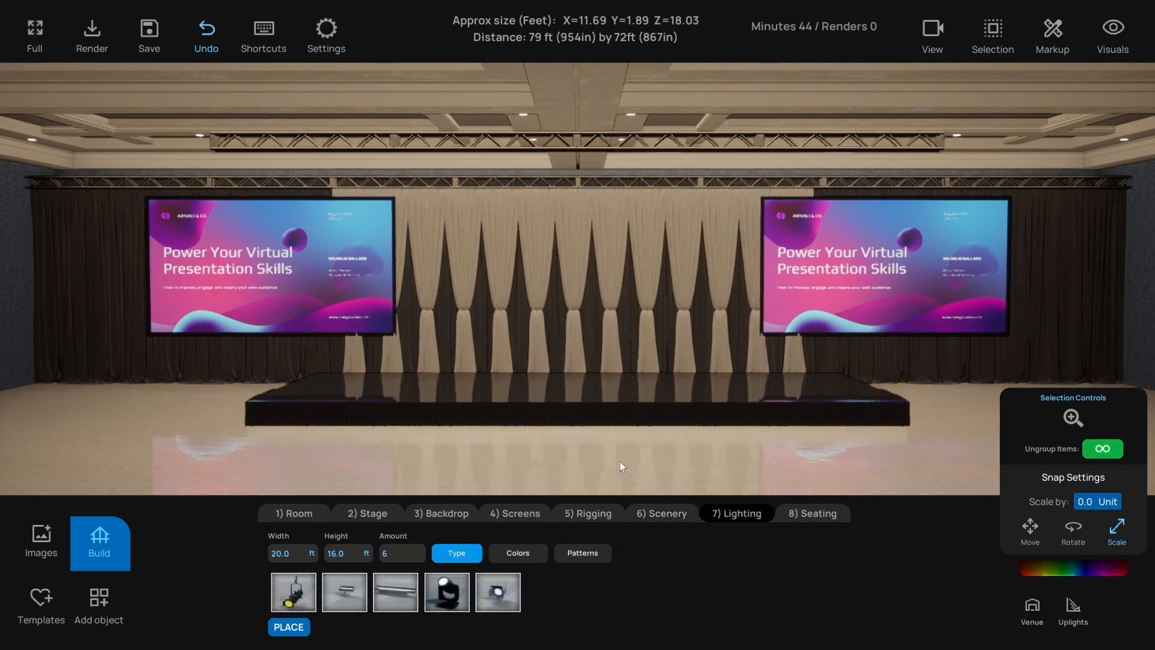
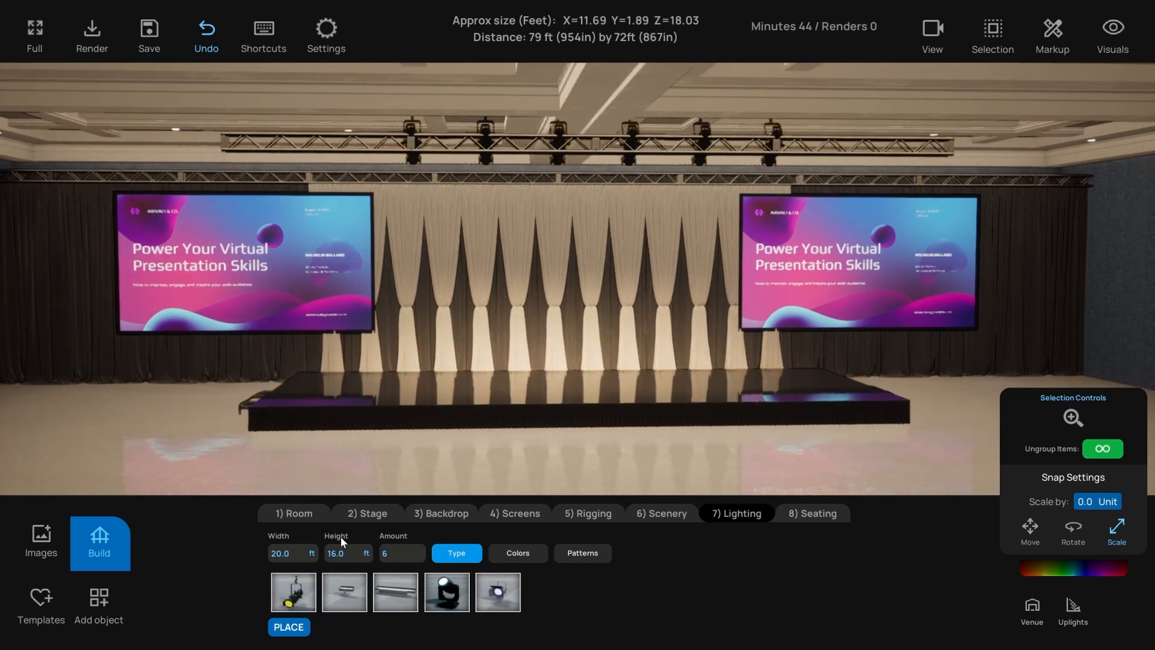
# - Lower the truss light height step by step from 16 to 14 ft
pyautogui.click(337, 553)
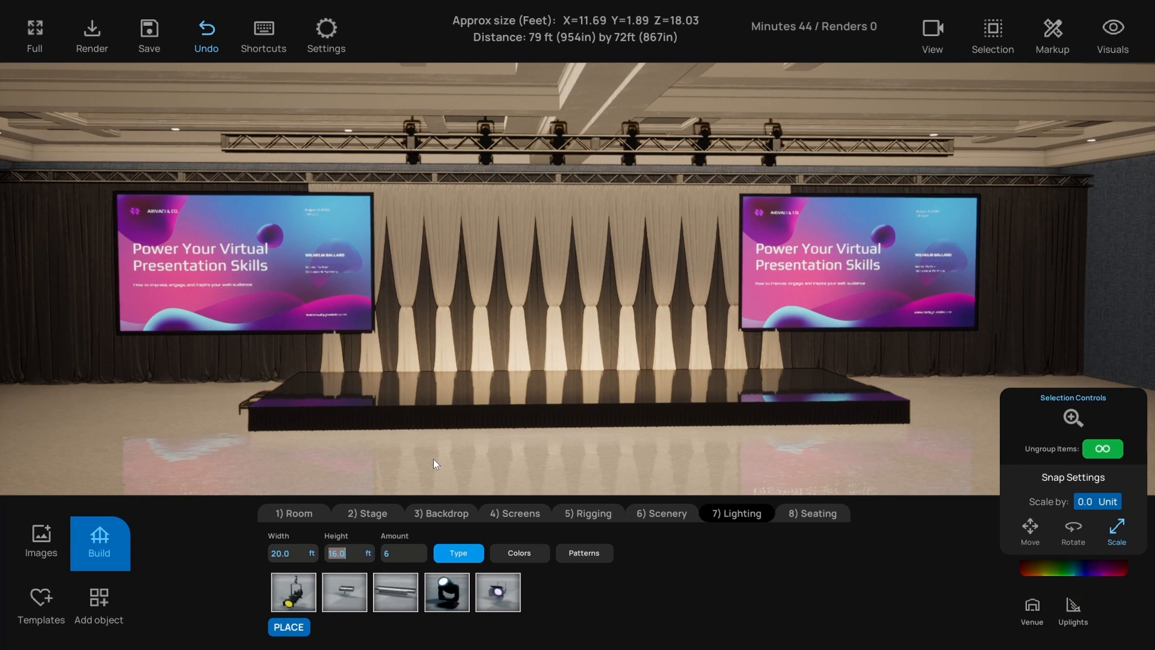
pyautogui.write('16')
pyautogui.press('Return')
pyautogui.write('15')
pyautogui.press('Return')
pyautogui.write('14')
pyautogui.press('Return')
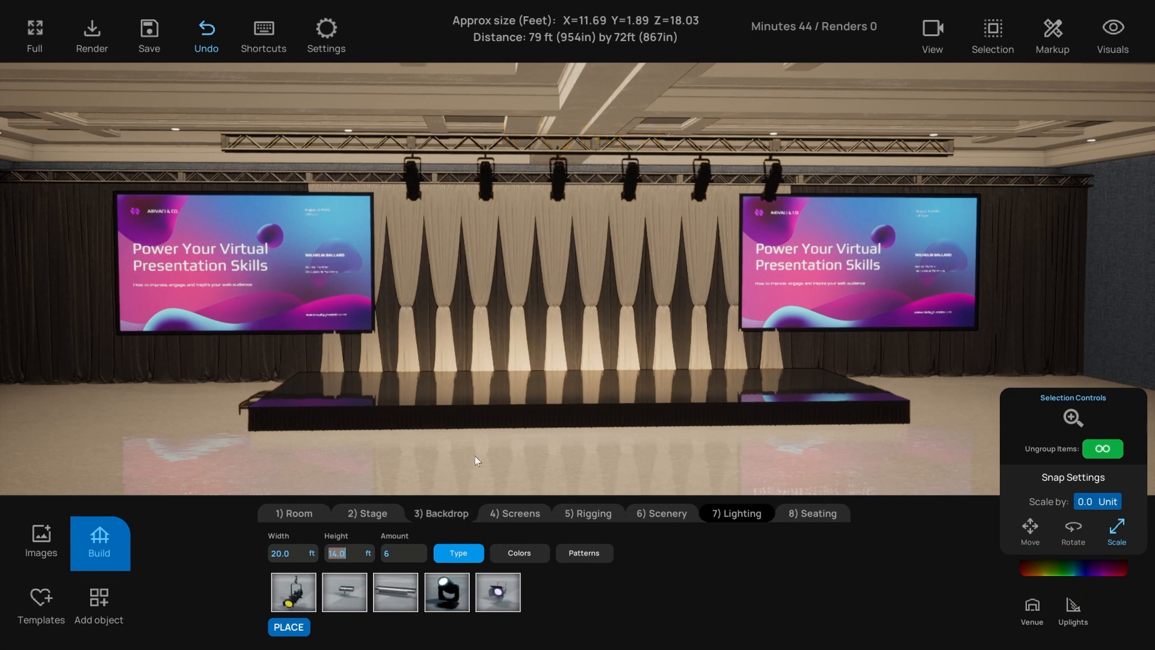
# - Spread eight lights across 30 ft and place them on the front truss
pyautogui.moveTo(475, 456); pyautogui.dragTo(463, 456, button='right')
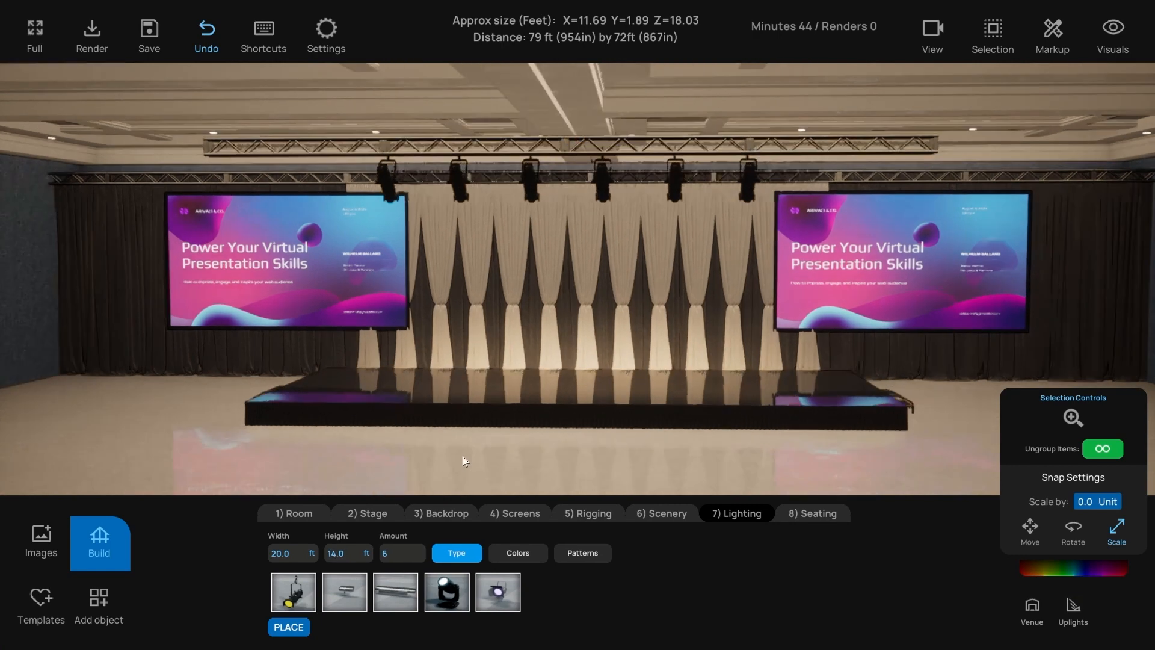
pyautogui.click(289, 554)
pyautogui.write('30')
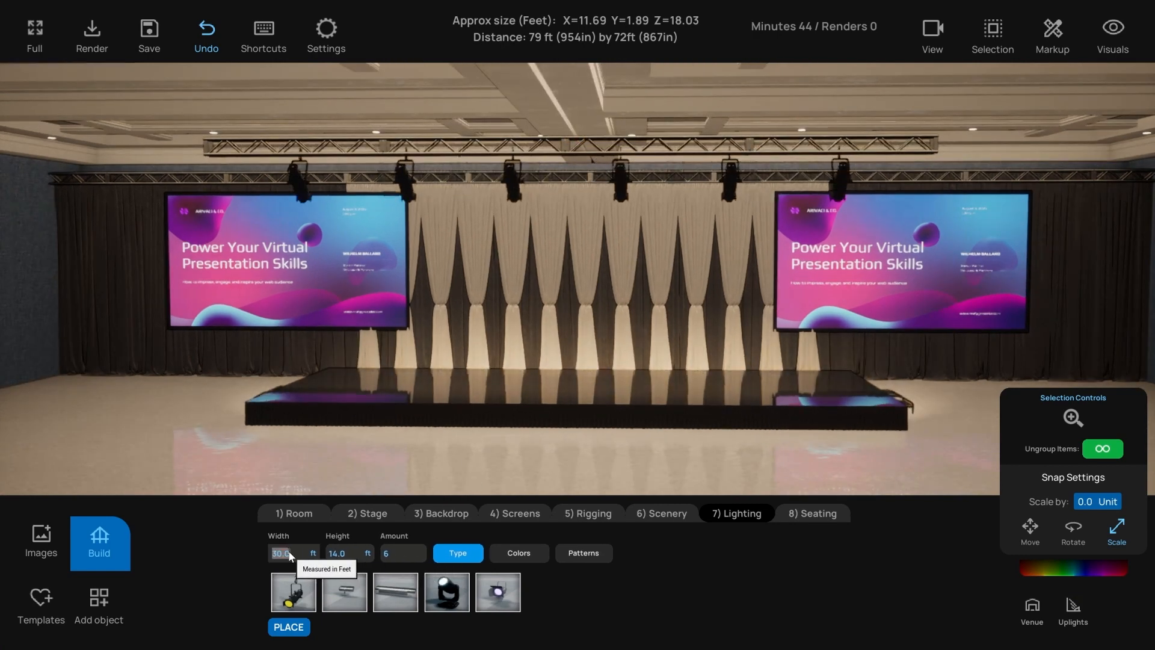
pyautogui.press('Tab')
pyautogui.press('Tab')
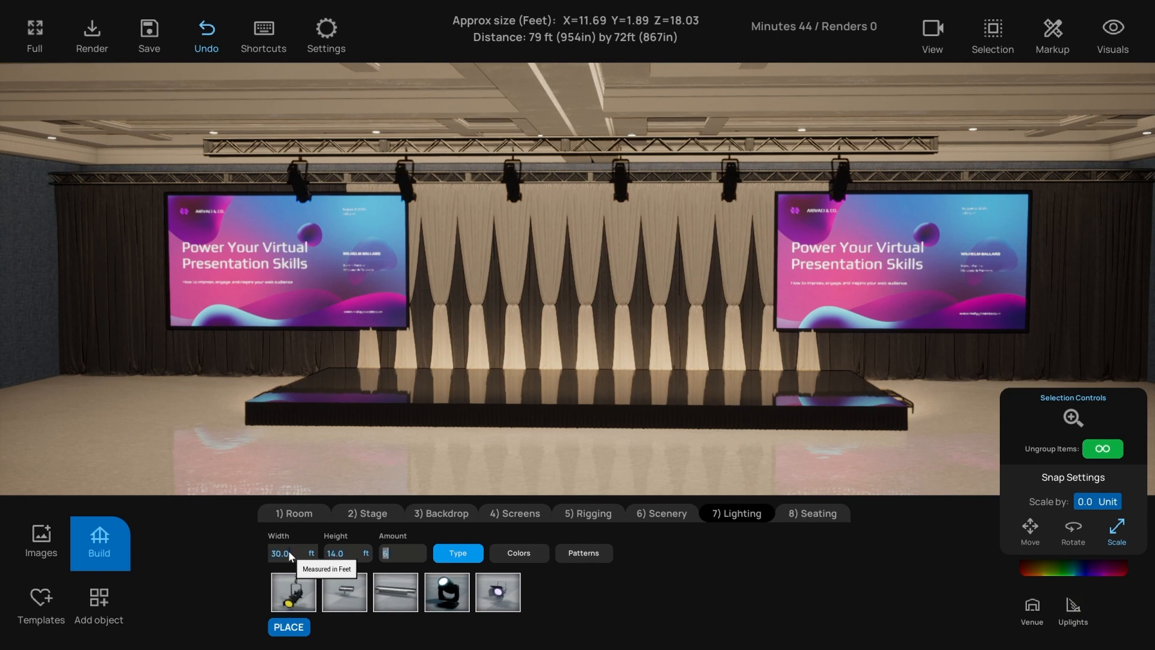
pyautogui.write('8')
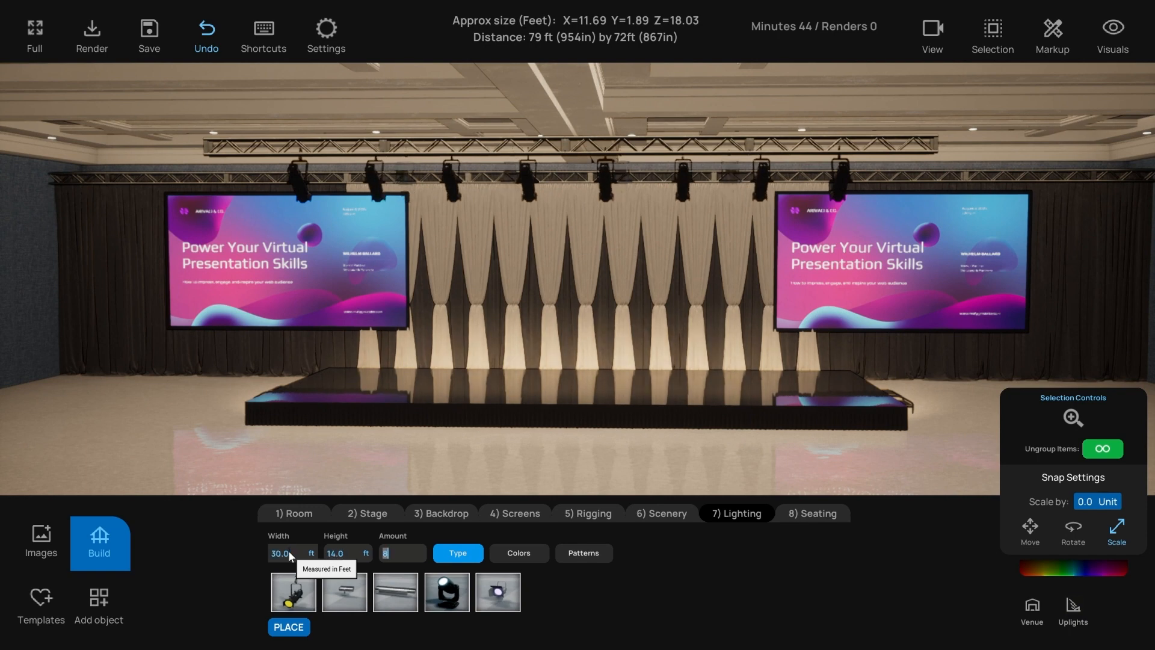
pyautogui.moveTo(486, 457); pyautogui.dragTo(524, 450, button='middle')
pyautogui.moveTo(439, 481); pyautogui.dragTo(479, 471, button='middle')
pyautogui.click(303, 633)
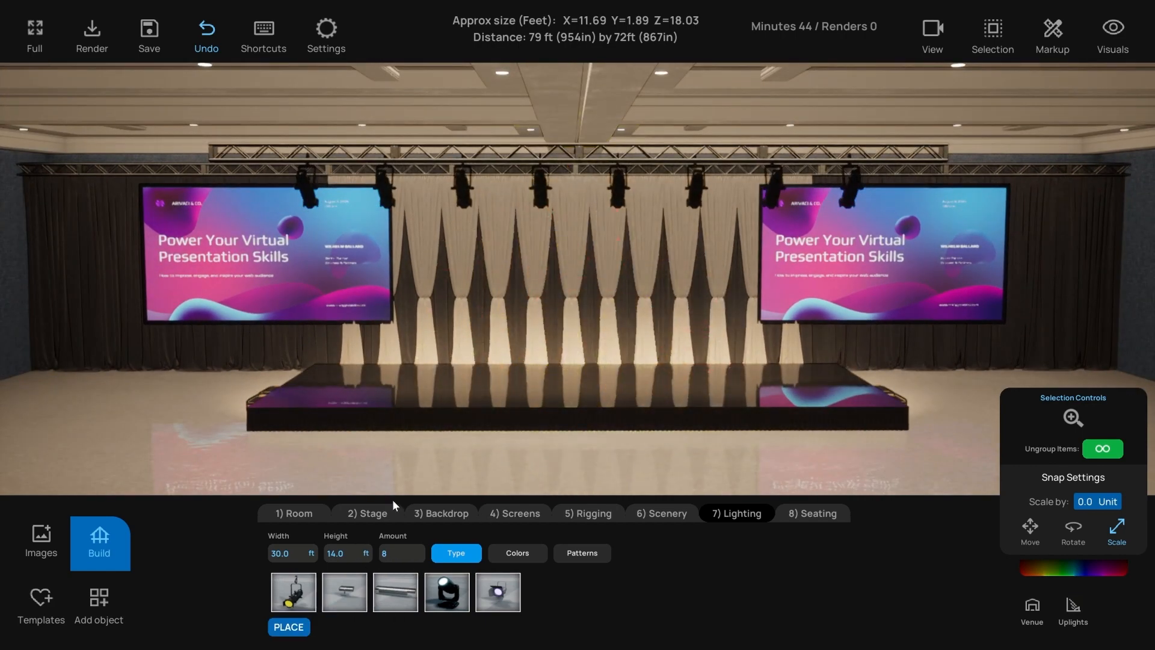
# - Switch the truss fixtures to LED par lights and raise them to 17 ft
pyautogui.click(491, 591)
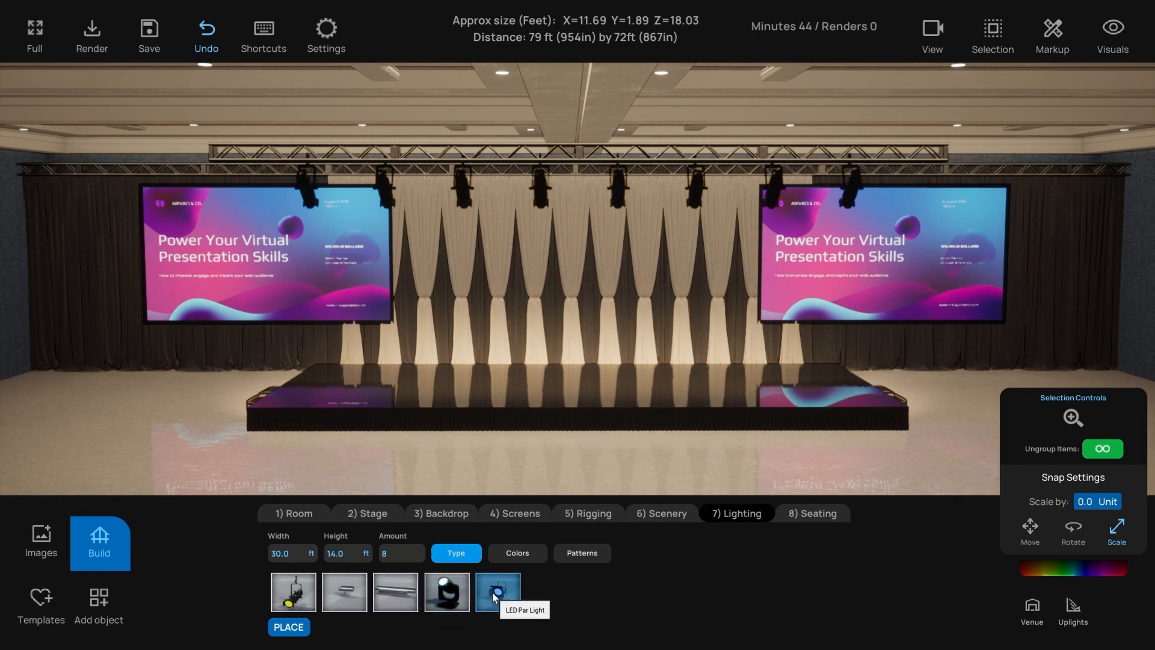
pyautogui.moveTo(489, 435); pyautogui.dragTo(553, 460, button='middle')
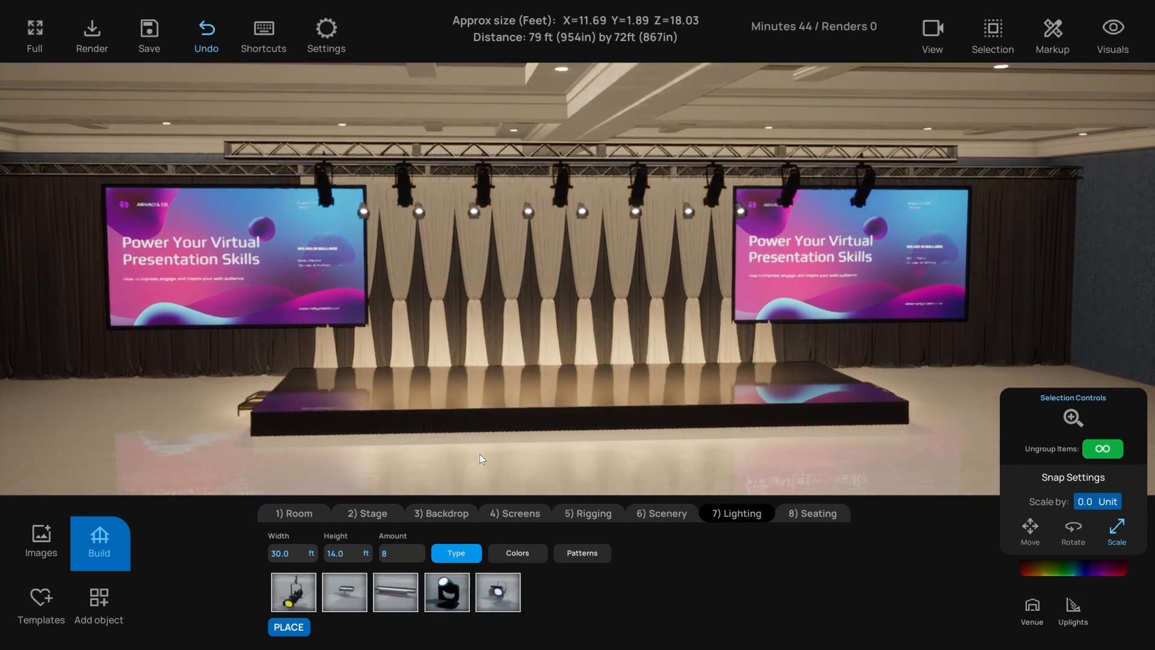
pyautogui.click(337, 553)
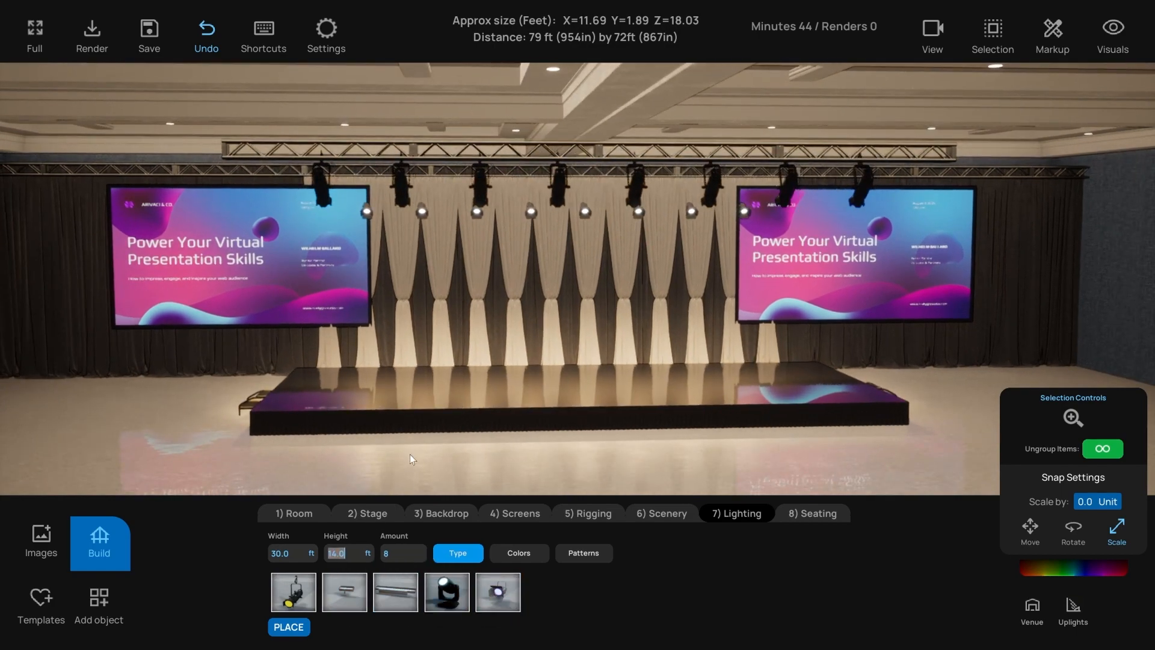
pyautogui.write('17')
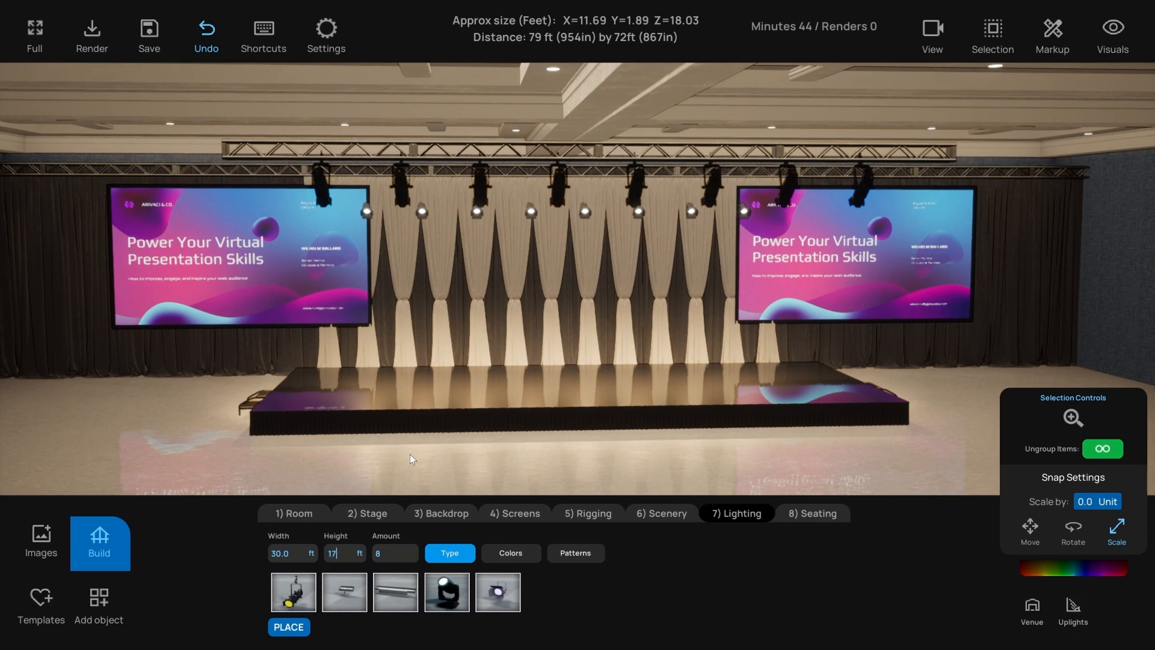
pyautogui.press('Return')
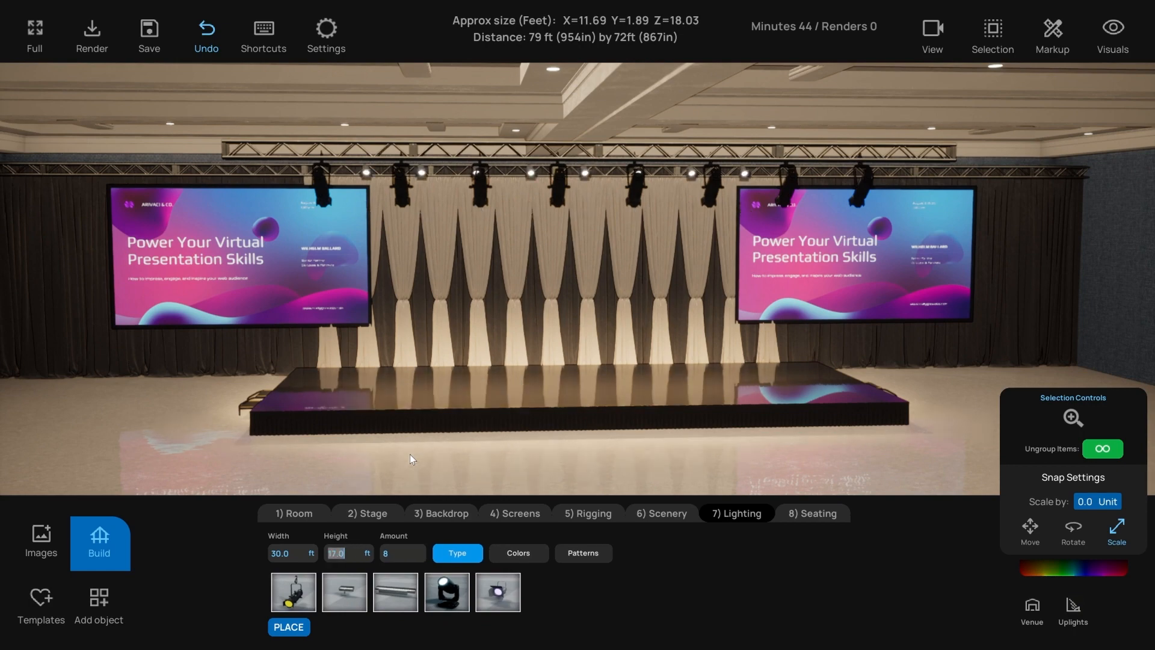
pyautogui.moveTo(416, 453); pyautogui.dragTo(385, 495, button='right')
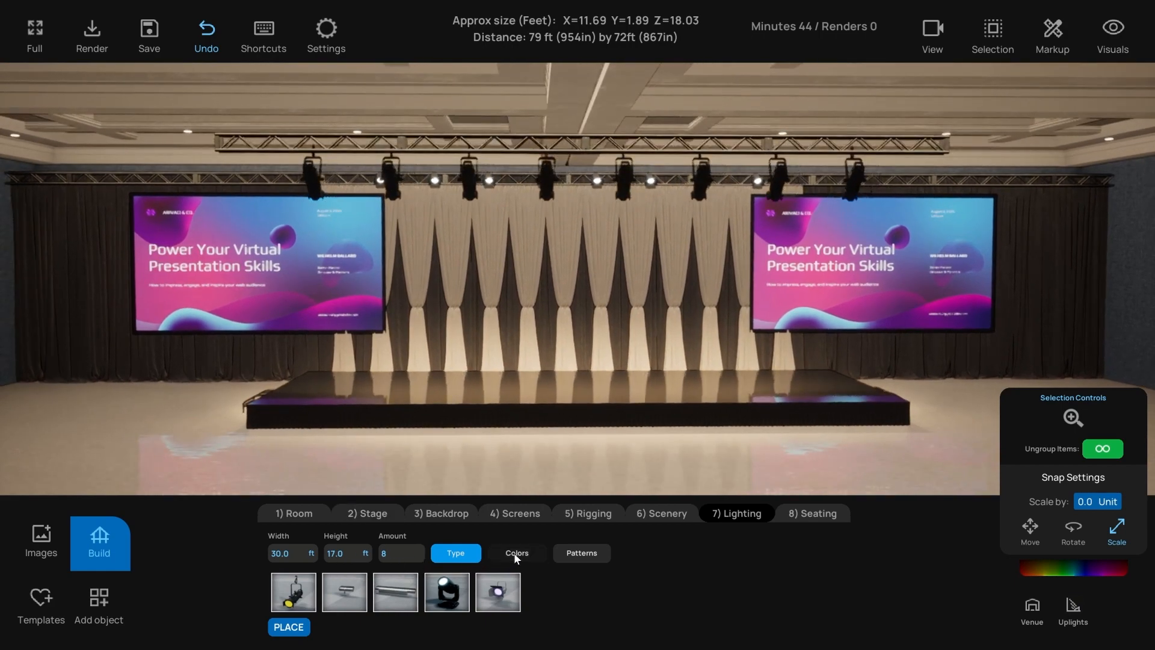
# - Place a new light set at floor level using LED panel lights
pyautogui.click(289, 627)
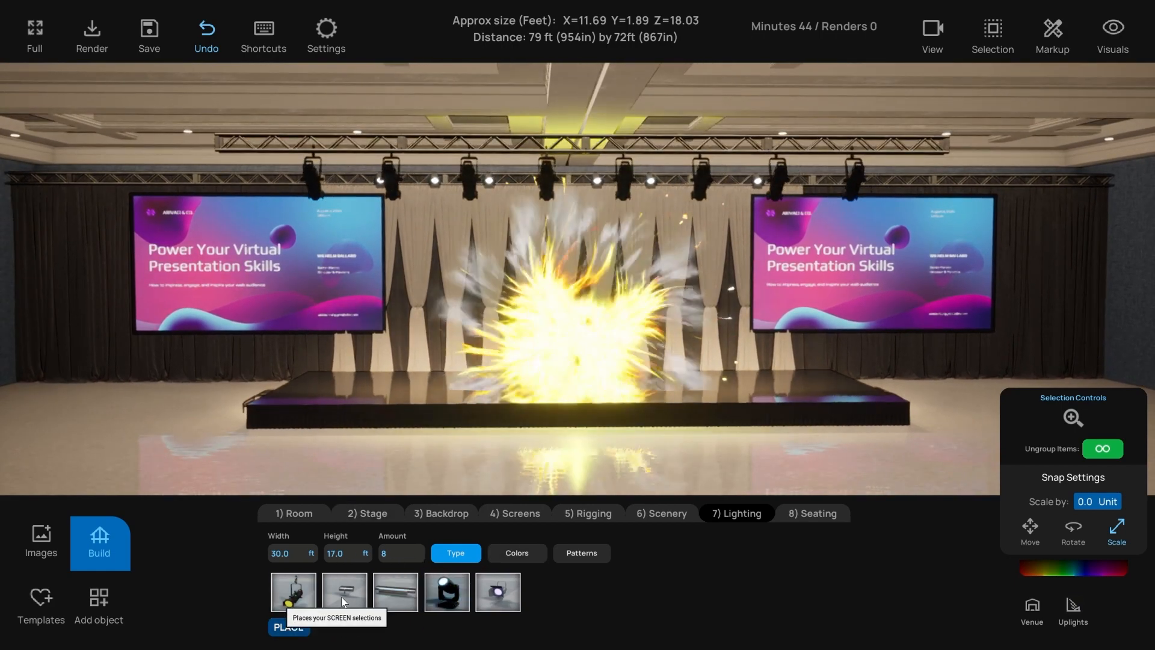
pyautogui.moveTo(412, 485); pyautogui.dragTo(396, 475, button='right')
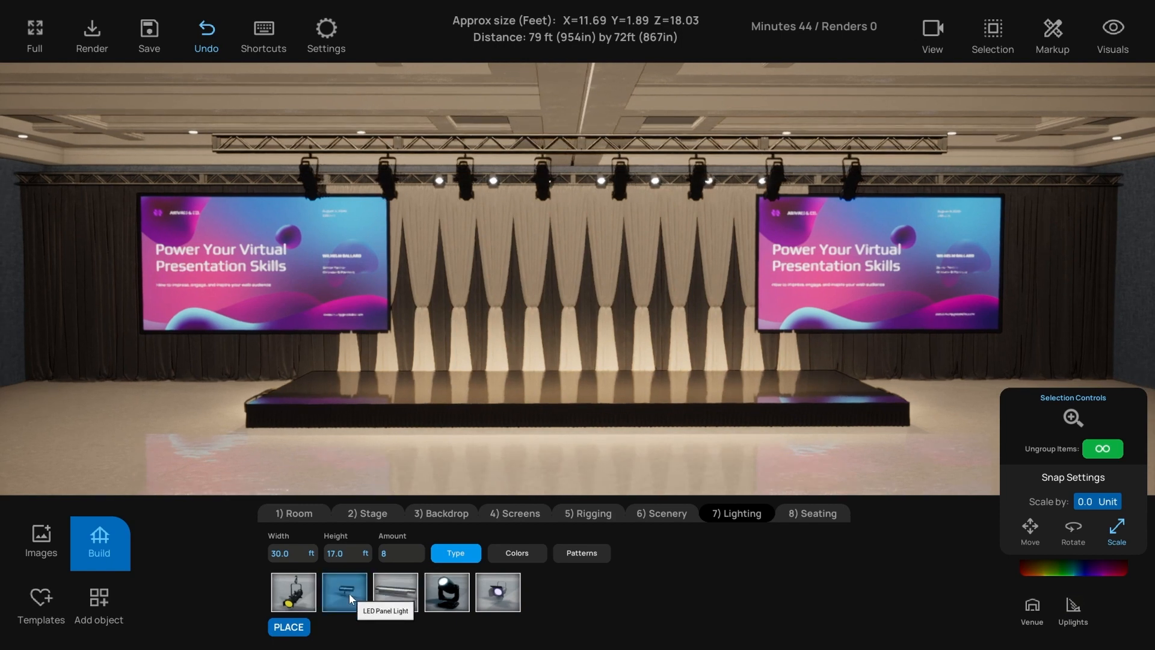
pyautogui.click(339, 553)
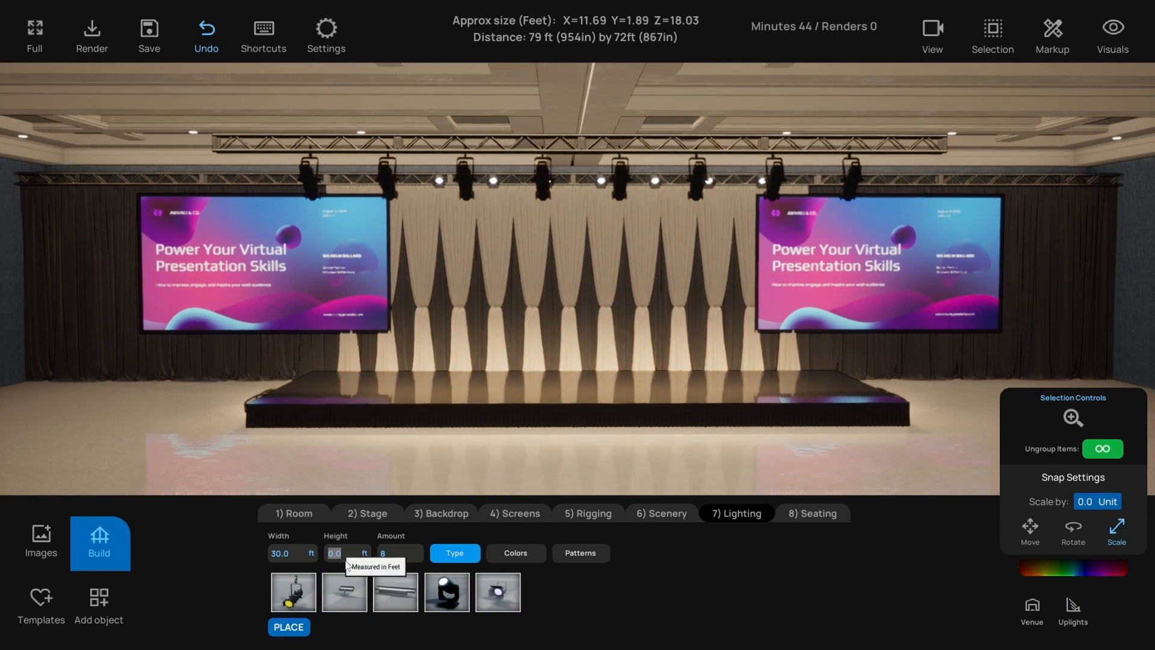
pyautogui.click(353, 593)
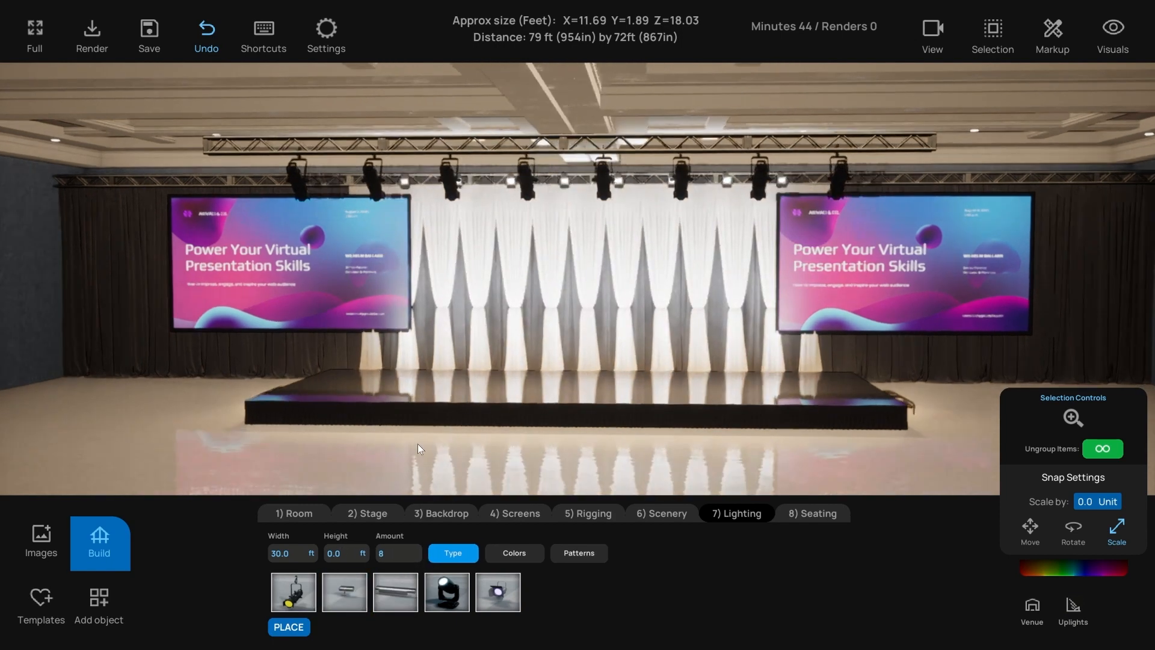
# - Spread fifteen panel lights across 90 ft after first trying 100 ft
pyautogui.click(279, 553)
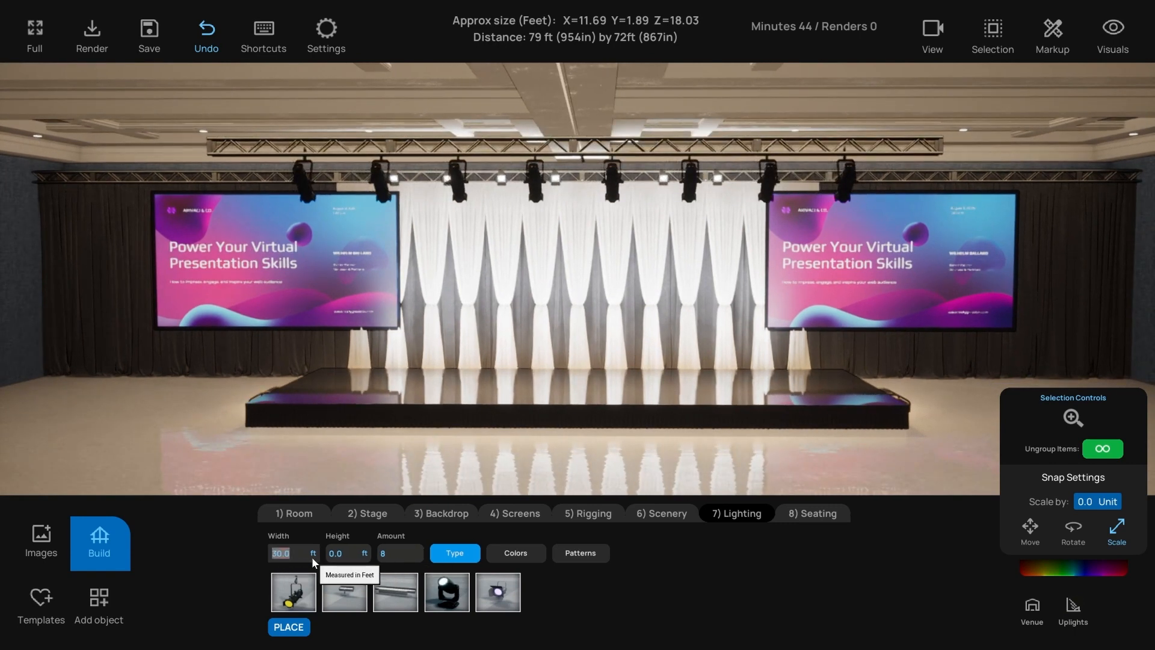
pyautogui.write('100')
pyautogui.press('Return')
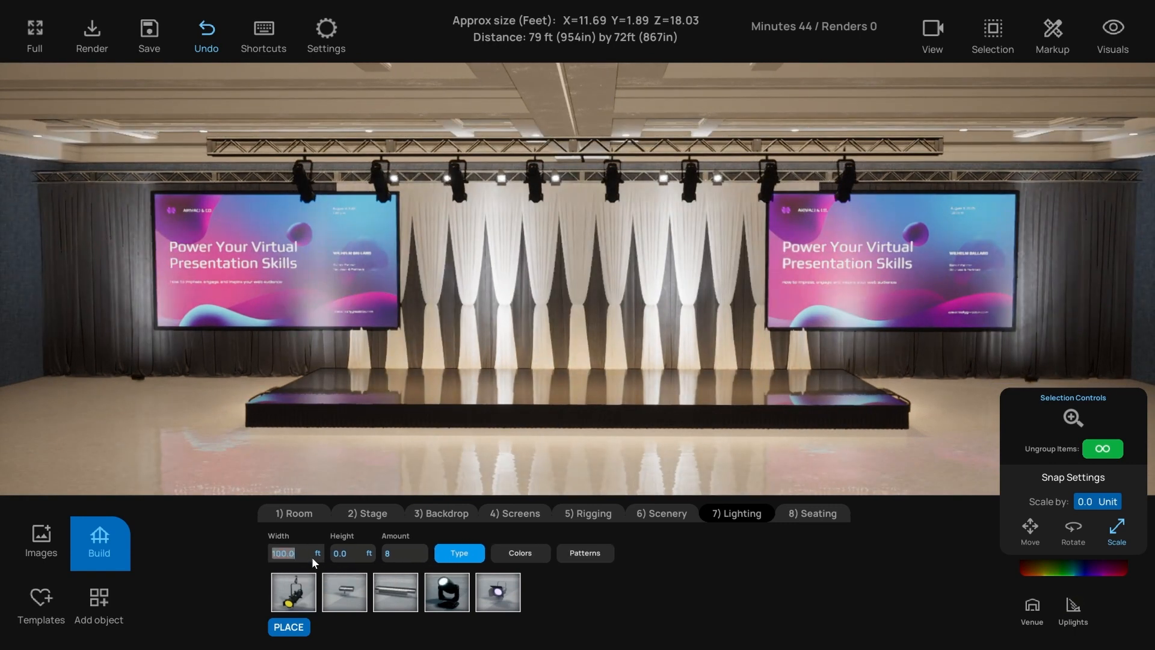
pyautogui.press('Tab')
pyautogui.press('Tab')
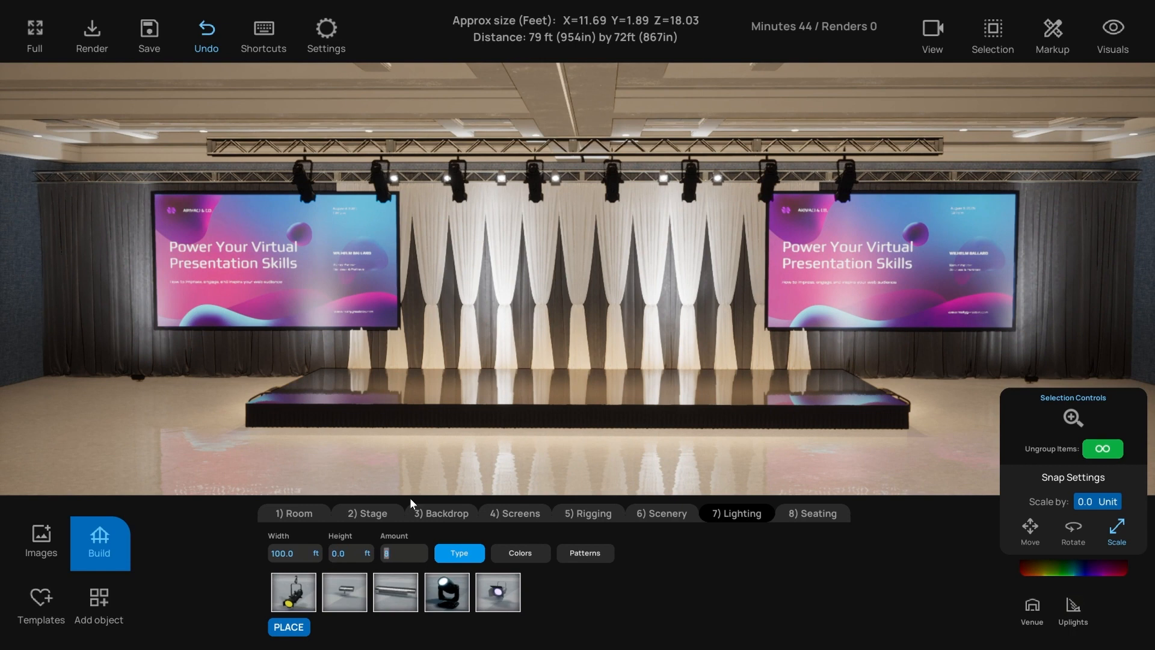
pyautogui.write('15')
pyautogui.press('Return')
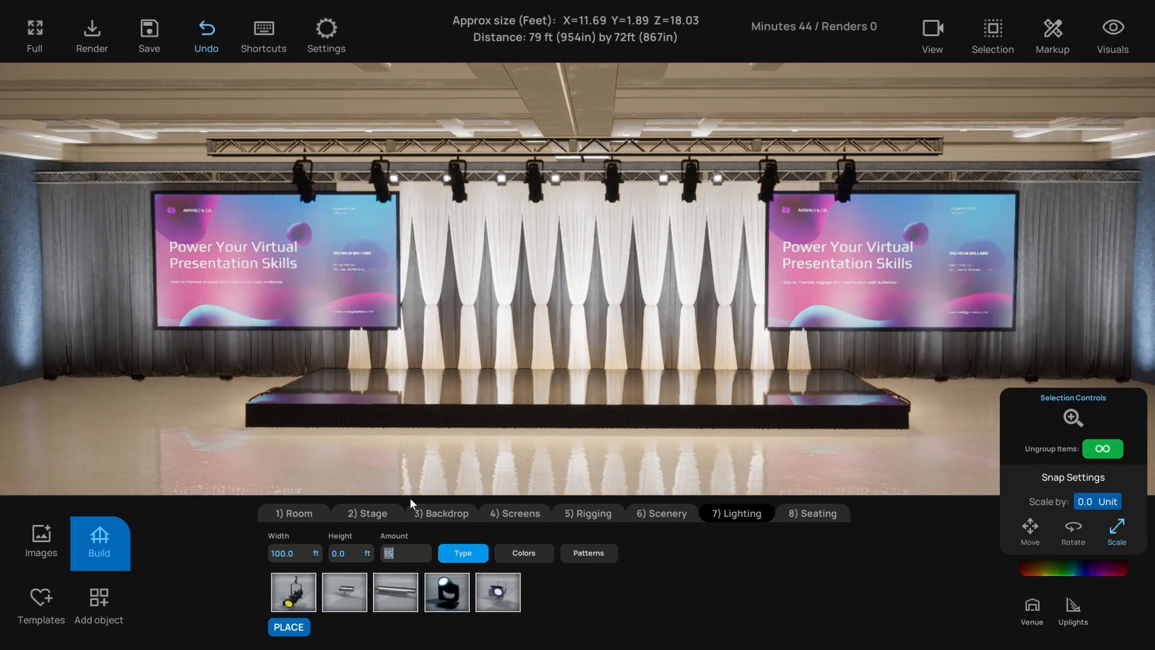
pyautogui.click(289, 550)
pyautogui.write('90')
pyautogui.press('Return')
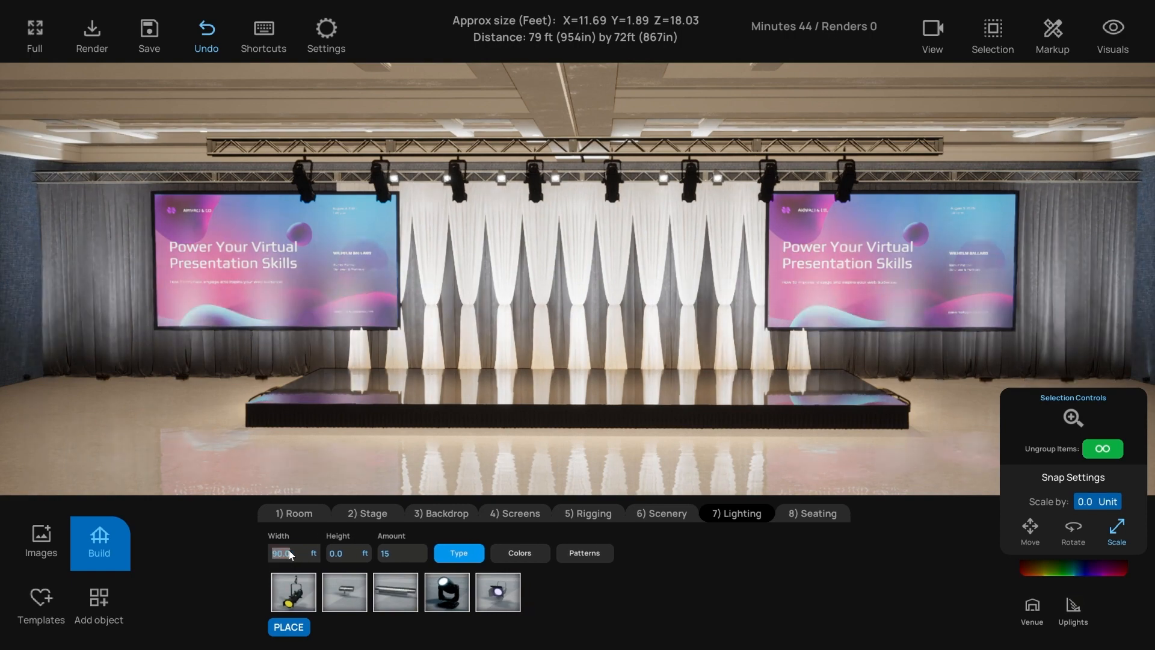
# - Colour the floor panel lights blue to wash the drapes and walls
pyautogui.click(518, 552)
pyautogui.click(950, 403)
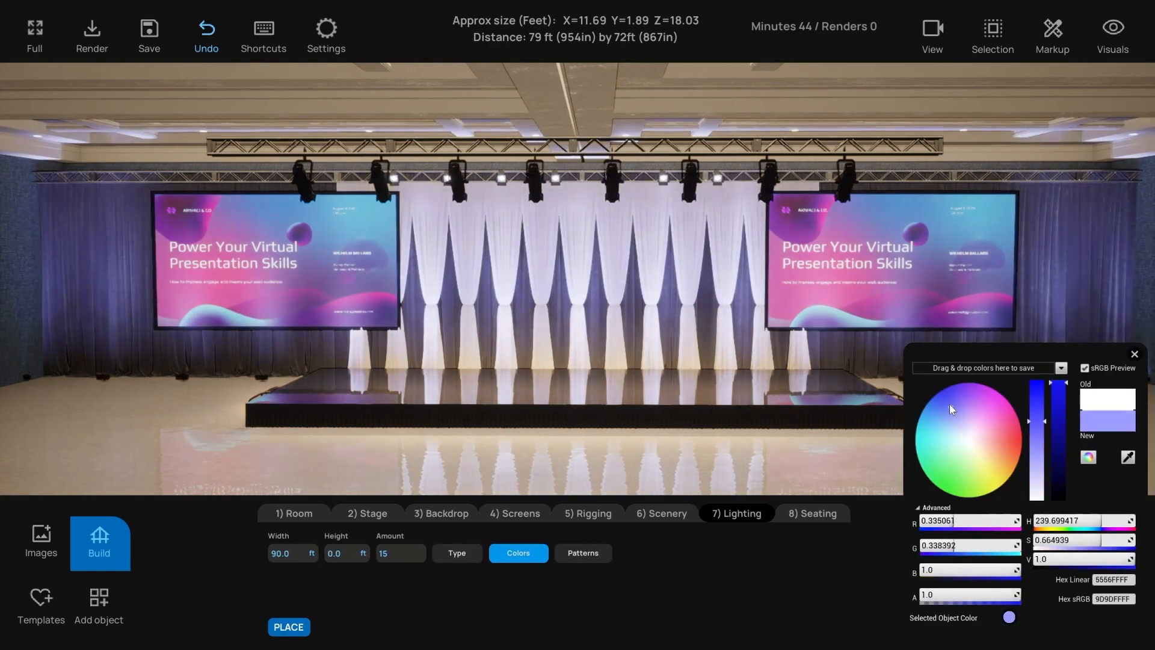
pyautogui.moveTo(949, 404); pyautogui.dragTo(934, 400)
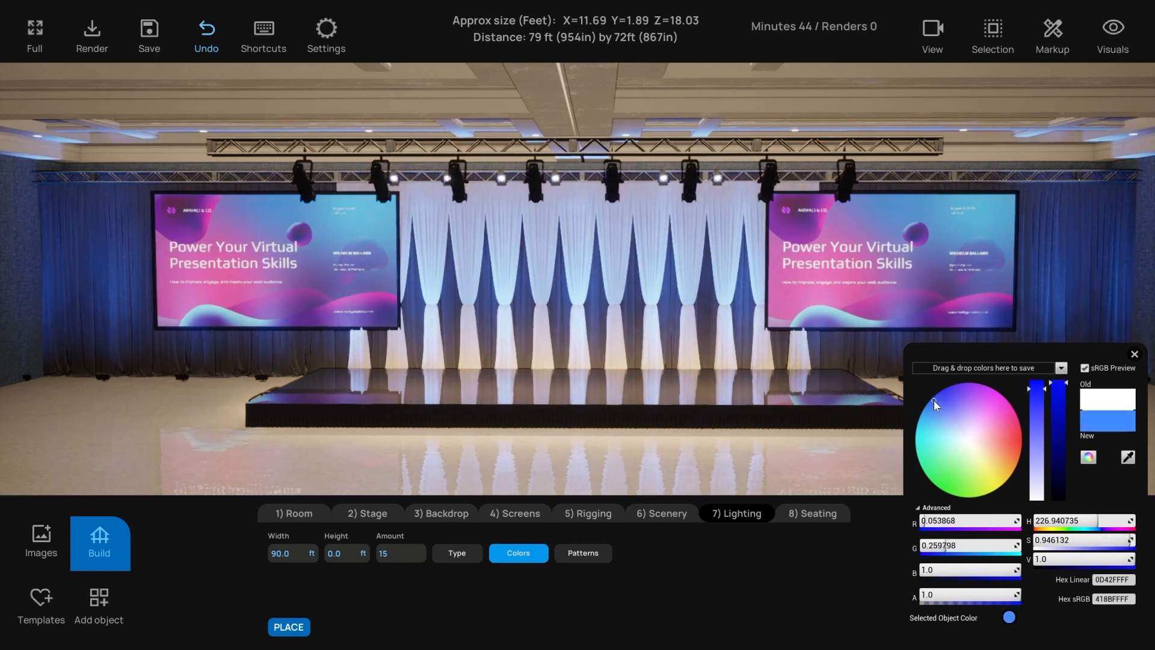
pyautogui.click(1136, 354)
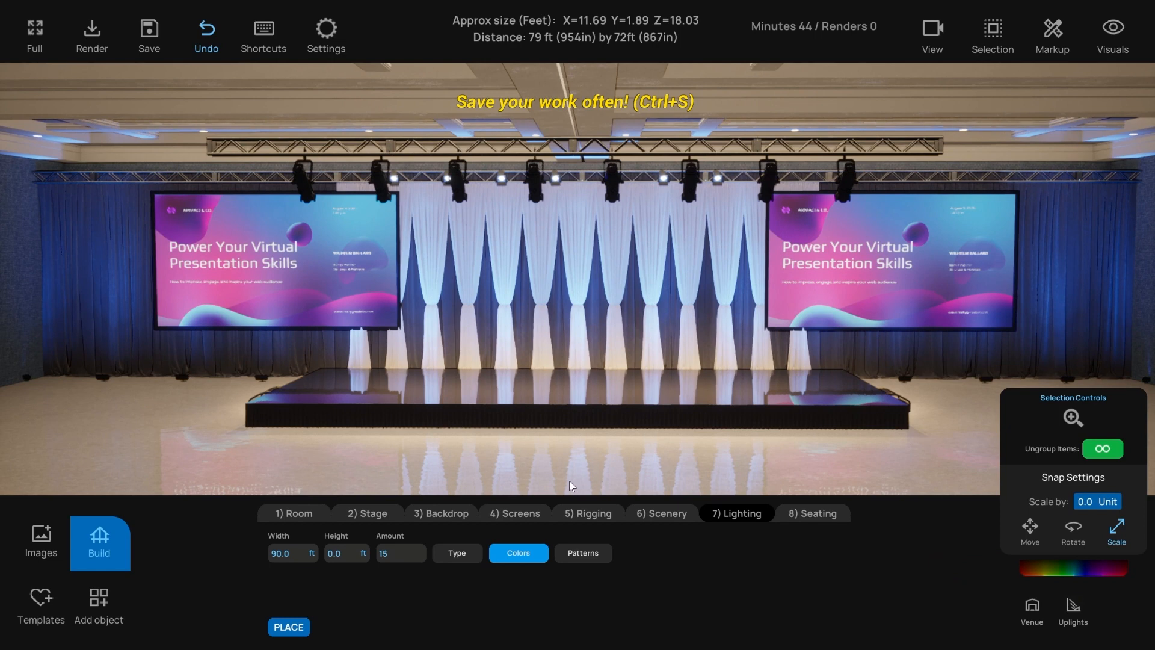
pyautogui.click(457, 553)
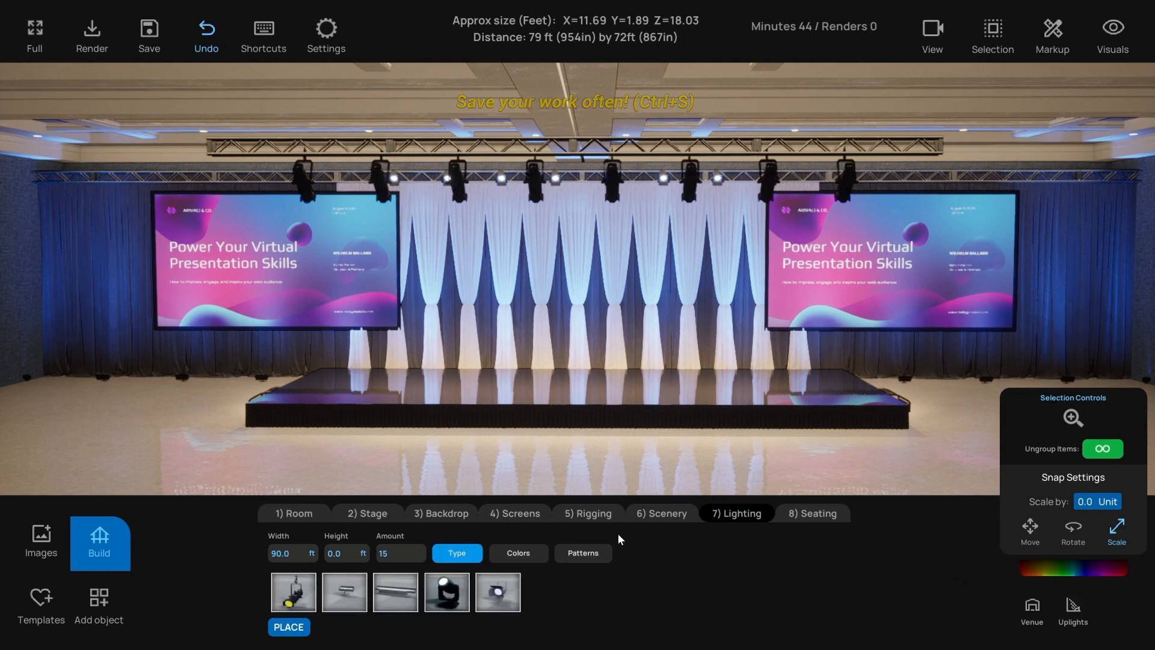
# - Add a set of moving lights hung at 16 ft
pyautogui.click(585, 554)
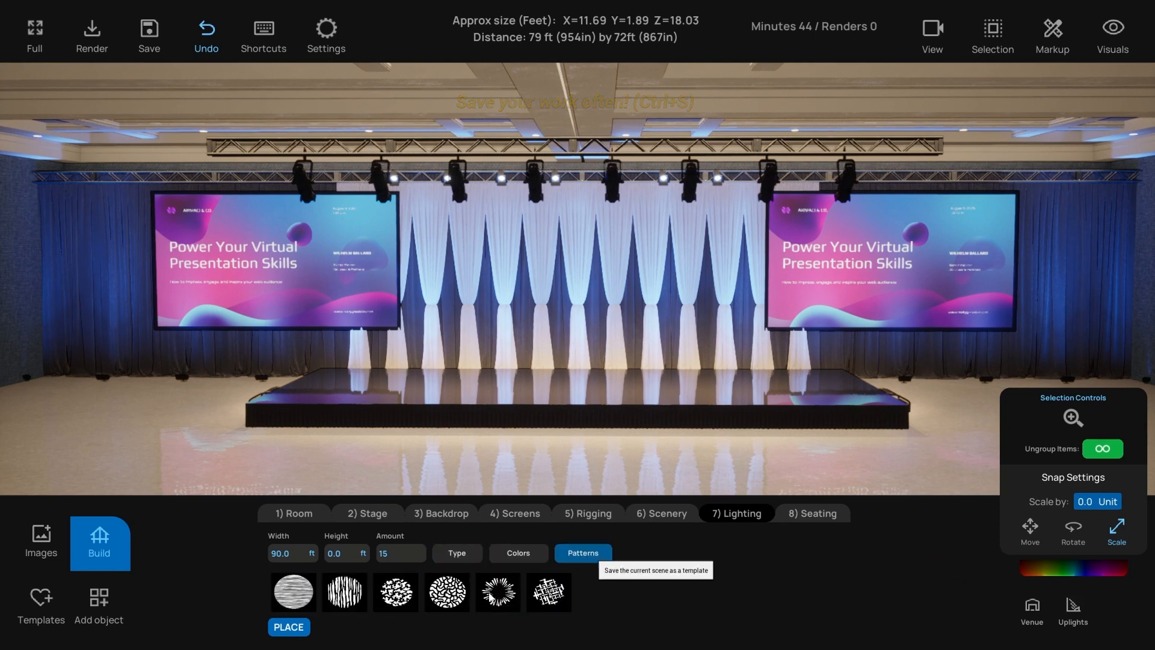
pyautogui.click(457, 552)
pyautogui.scroll(-1, 455, 397)
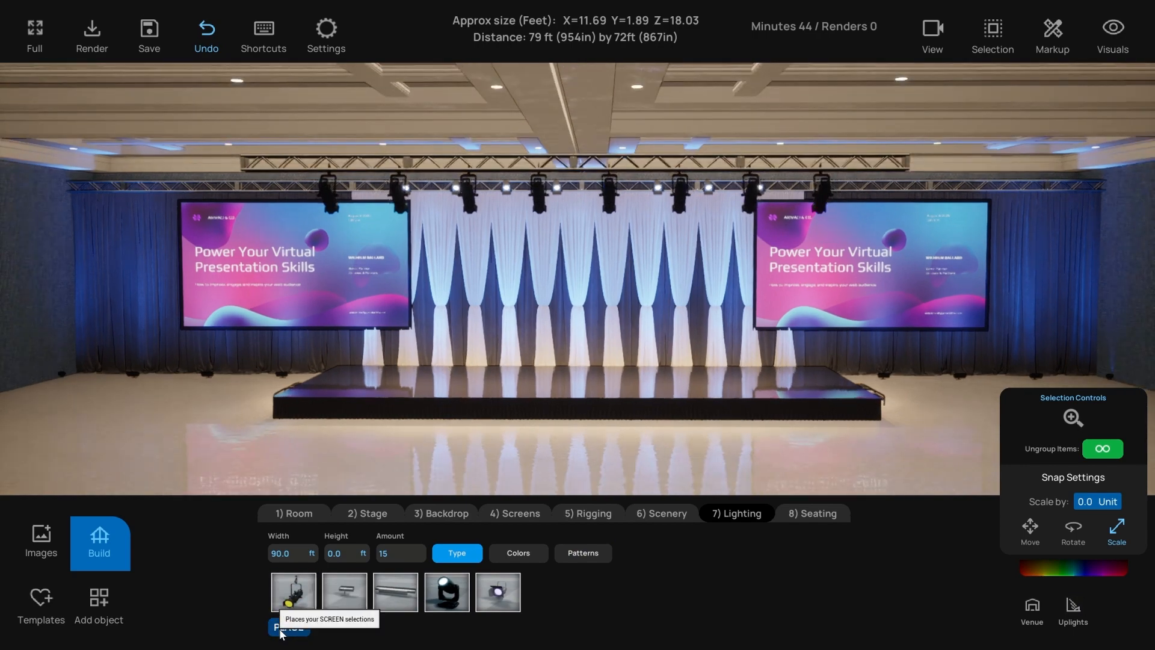
pyautogui.click(283, 628)
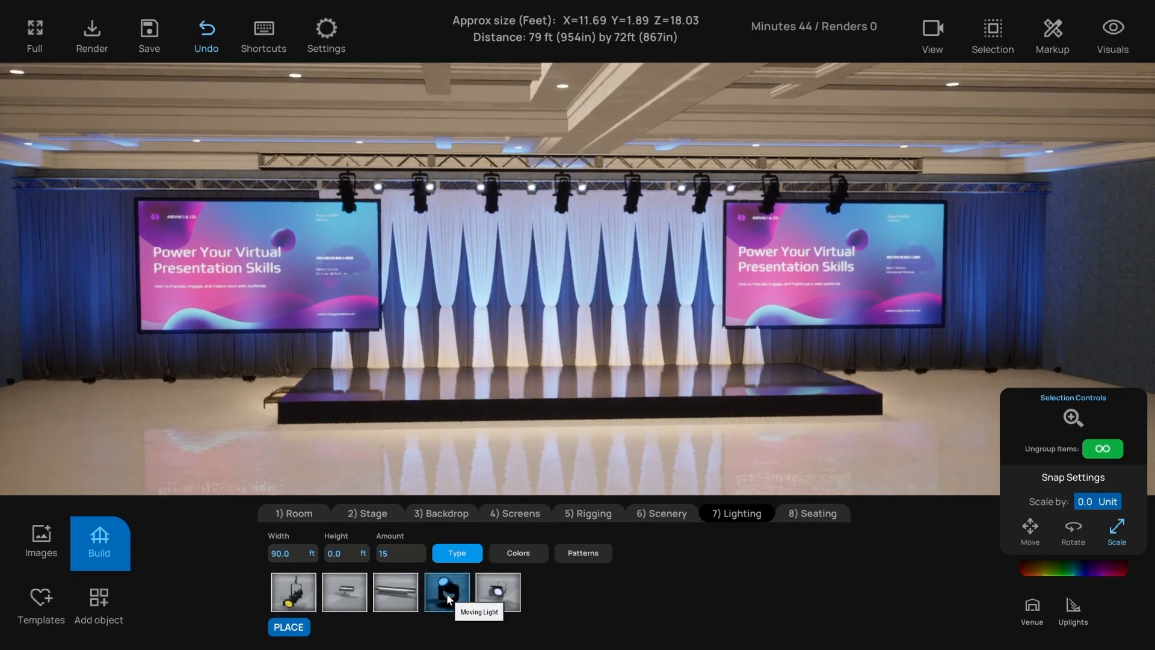
pyautogui.click(446, 593)
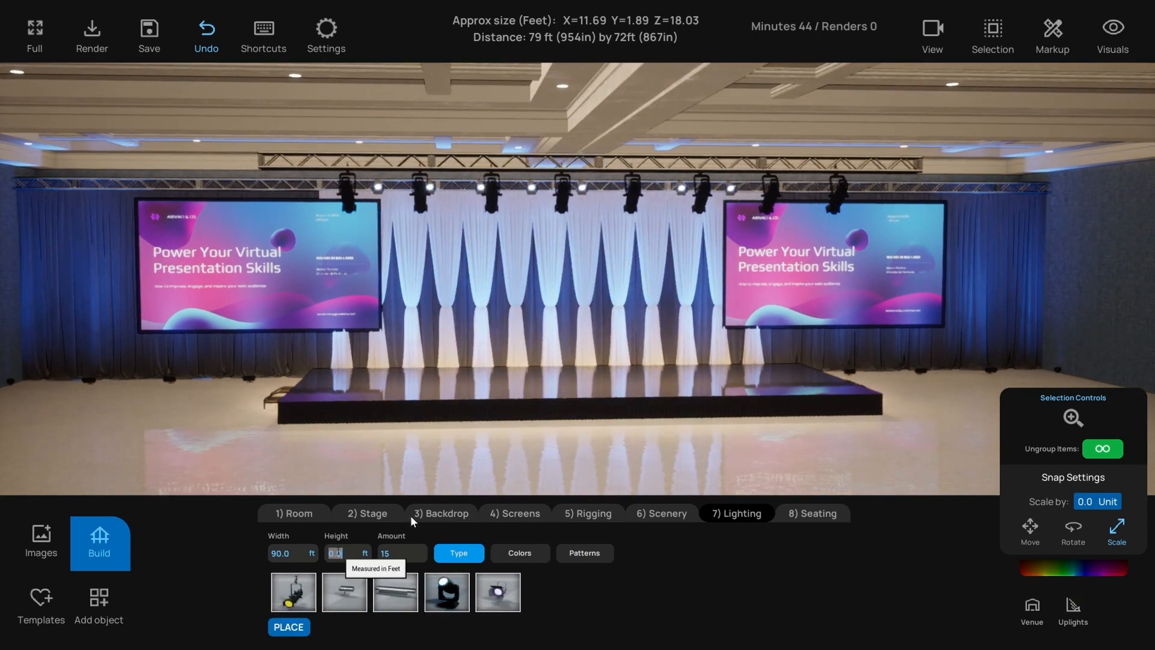
pyautogui.click(335, 553)
pyautogui.write('16')
pyautogui.press('Return')
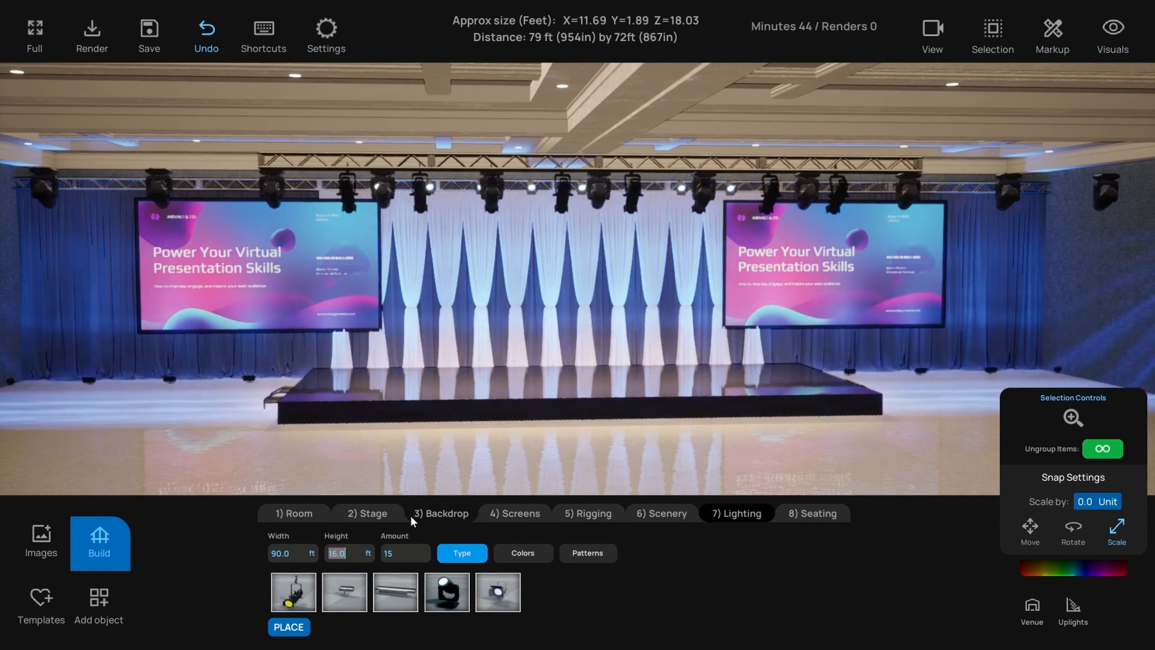
# - Set the moving lights to three fixtures across 35 ft
pyautogui.click(293, 552)
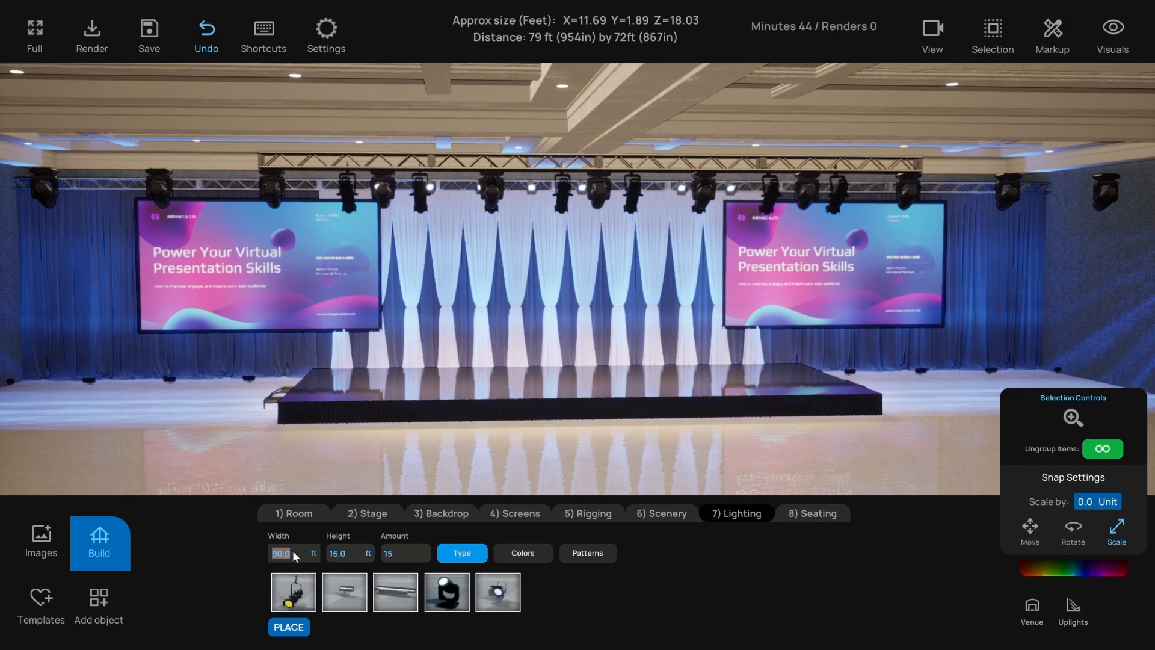
pyautogui.write('35')
pyautogui.press('Tab')
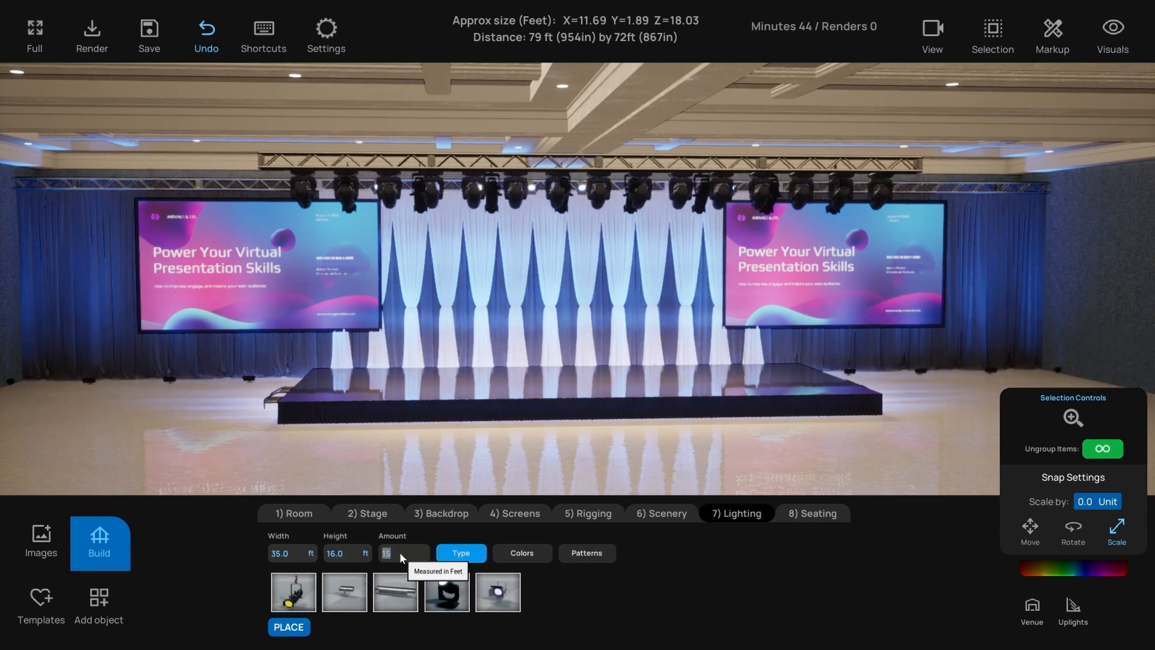
pyautogui.write('3')
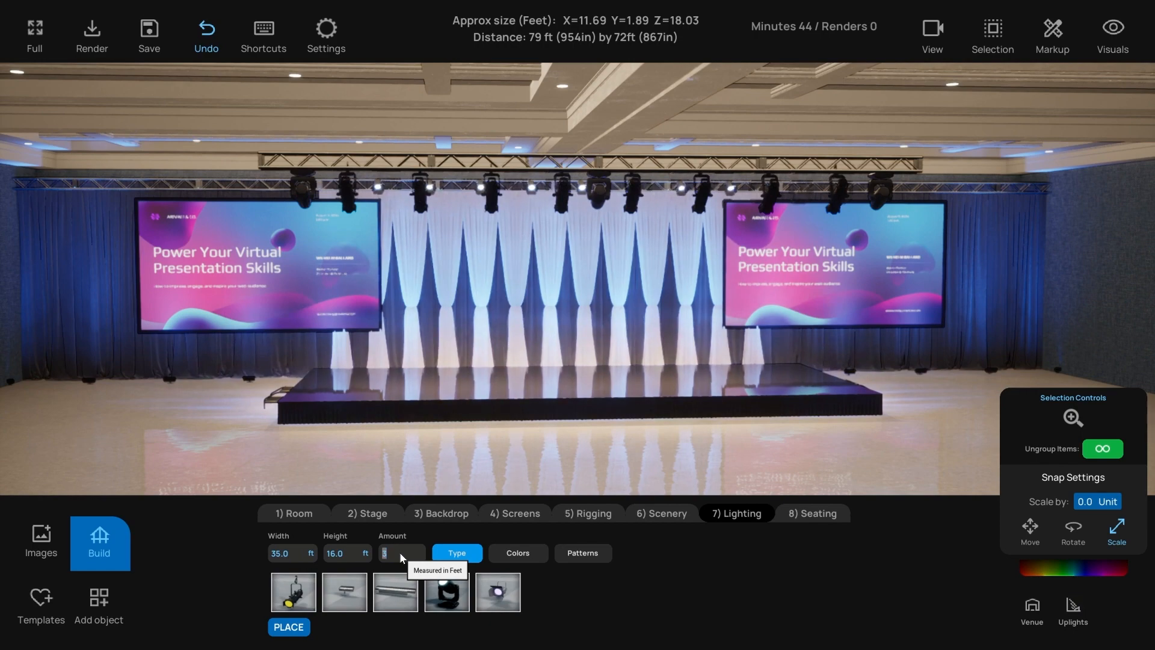
# - Select the three truss lights, raise them to full intensity and tint them warm yellow
pyautogui.click(585, 549)
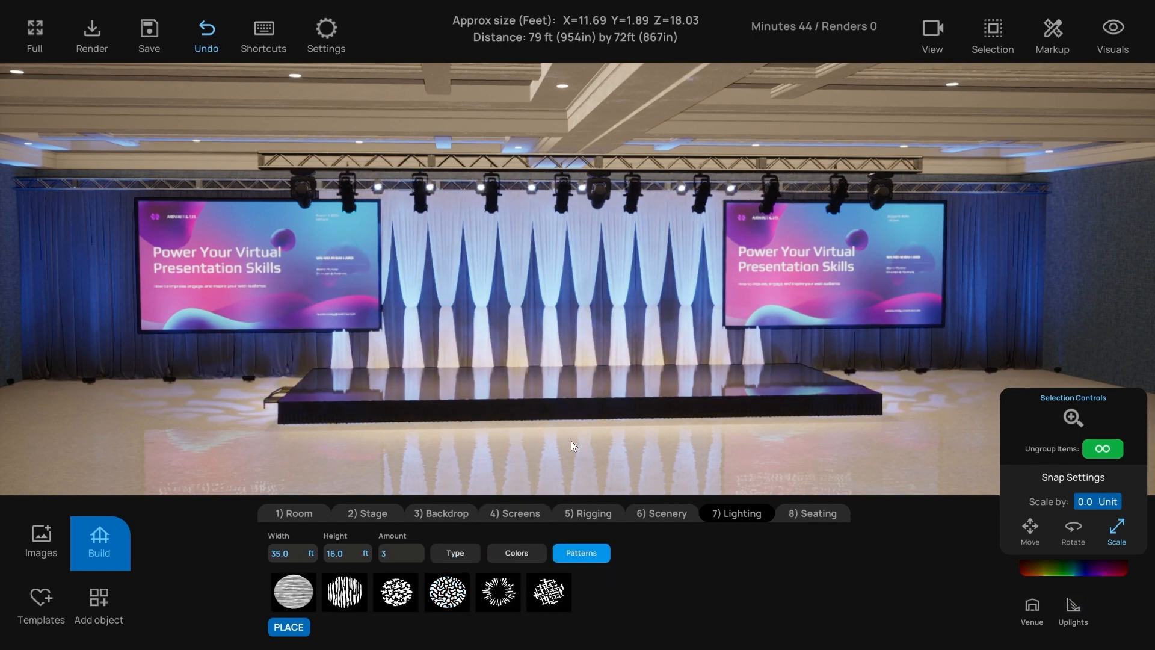
pyautogui.moveTo(572, 440); pyautogui.dragTo(556, 443, button='right')
pyautogui.click(563, 207)
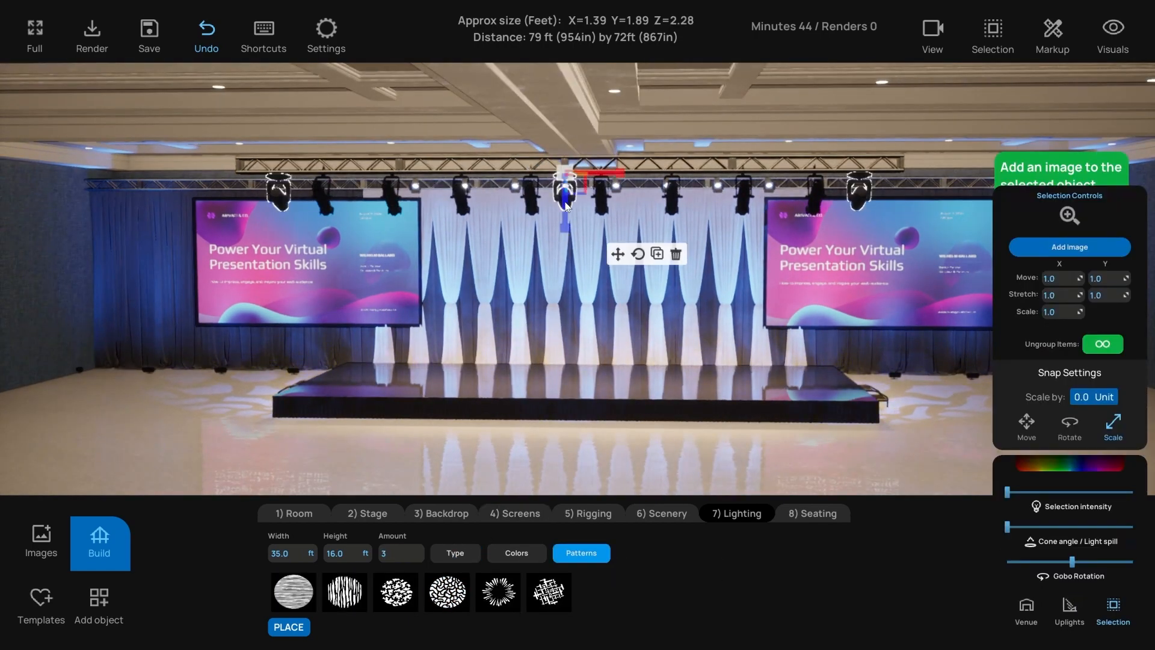
pyautogui.moveTo(1008, 493); pyautogui.dragTo(1142, 497)
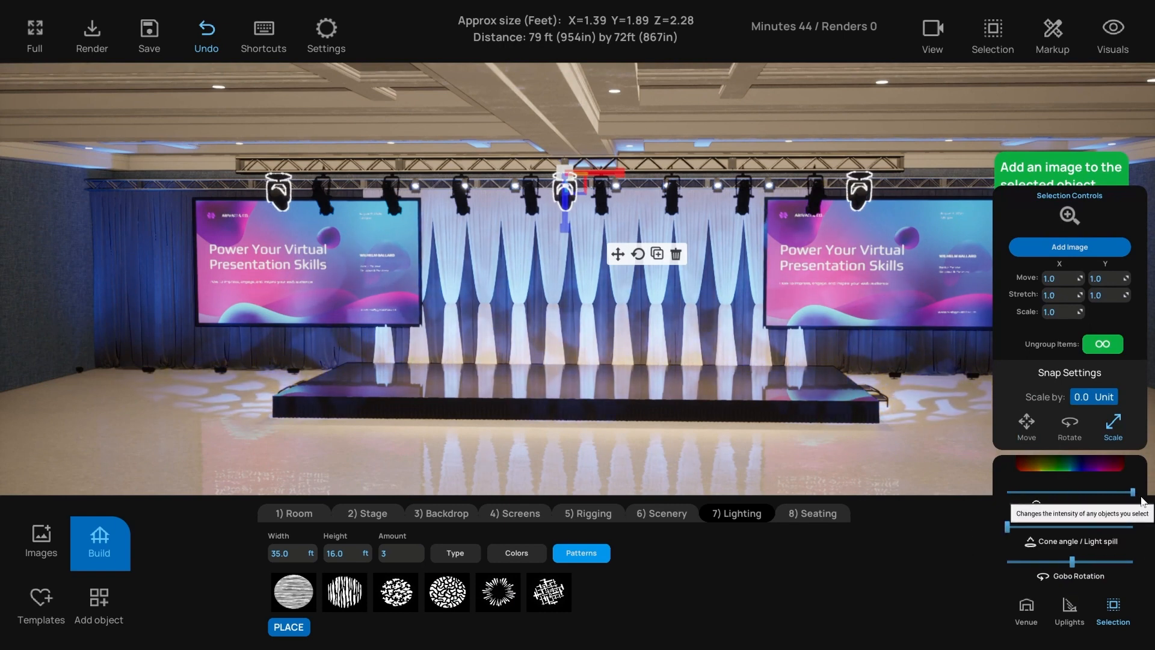
pyautogui.click(1084, 462)
pyautogui.click(1002, 466)
pyautogui.click(1002, 473)
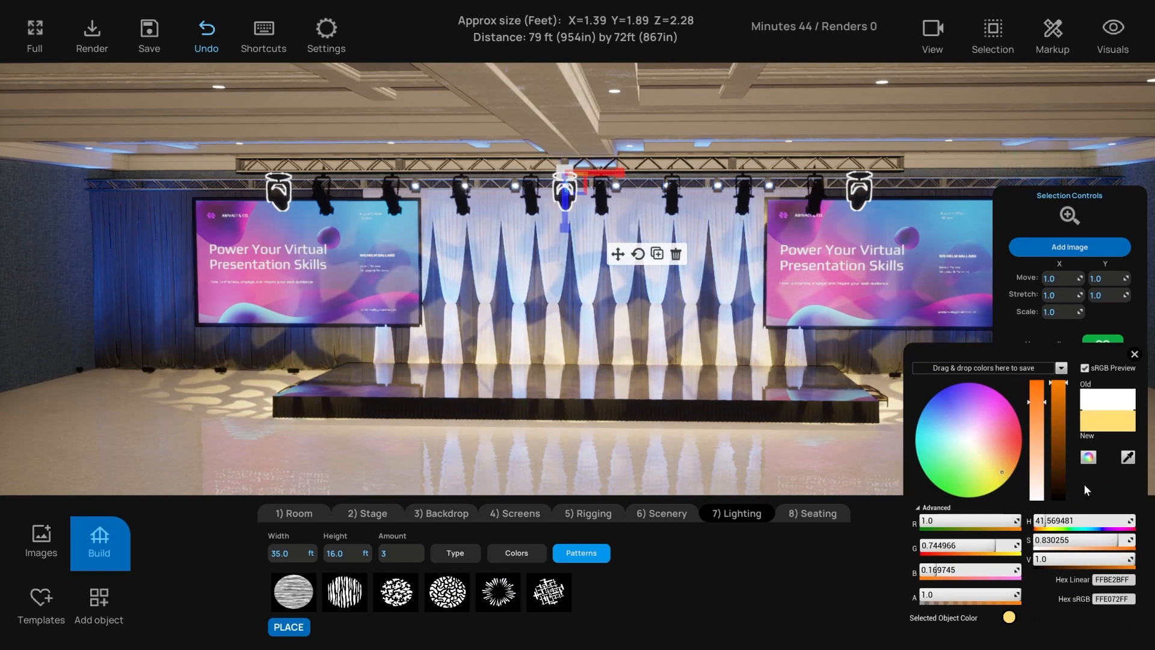
pyautogui.click(1135, 355)
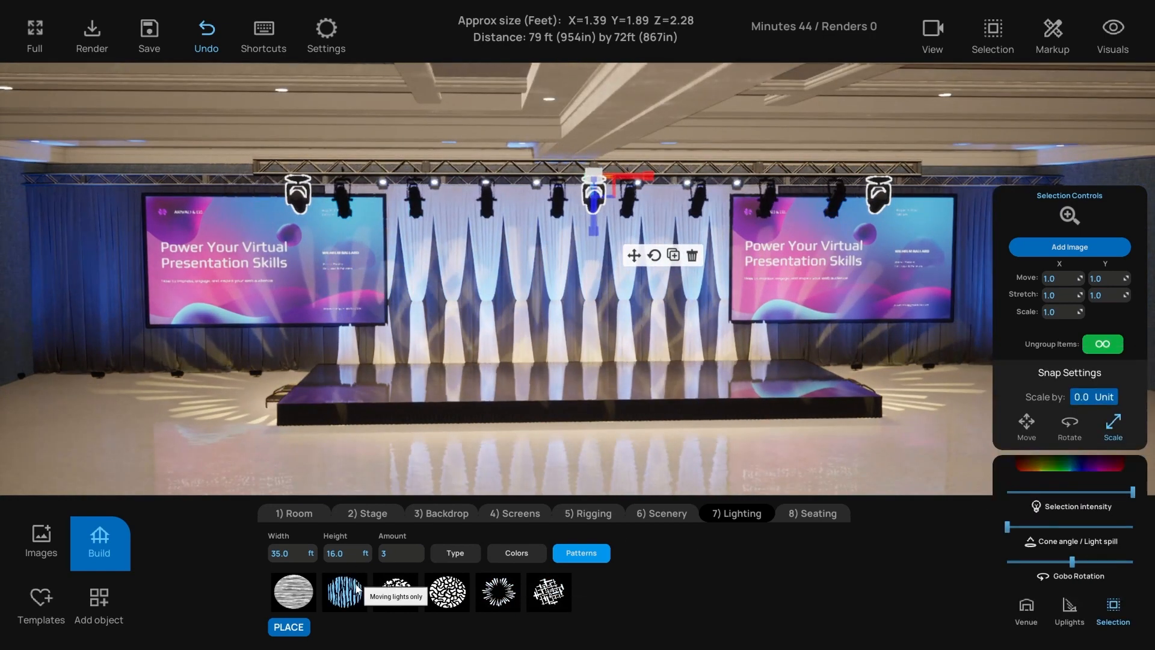
# - Apply the first gobo pattern to the lights and add haze to the scene
pyautogui.click(294, 592)
pyautogui.moveTo(392, 460); pyautogui.dragTo(432, 444, button='right')
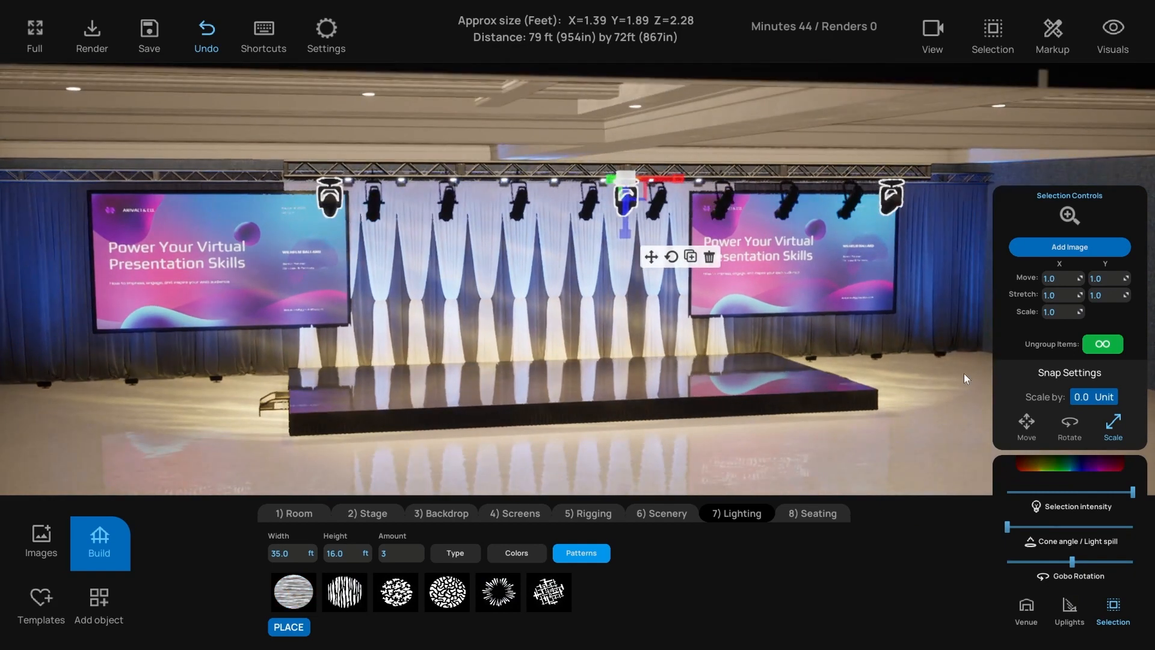
pyautogui.click(1112, 33)
pyautogui.click(1114, 81)
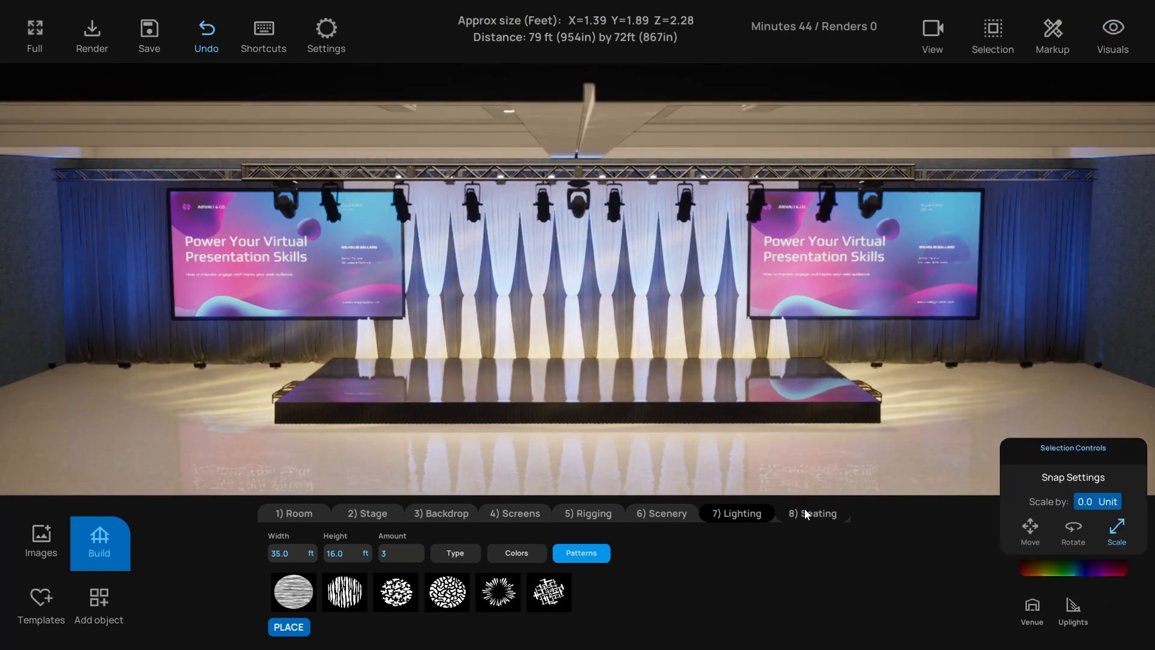
# - Fill the floor with Banquet Chair 2 rows and dim the room lighting slightly
pyautogui.click(807, 513)
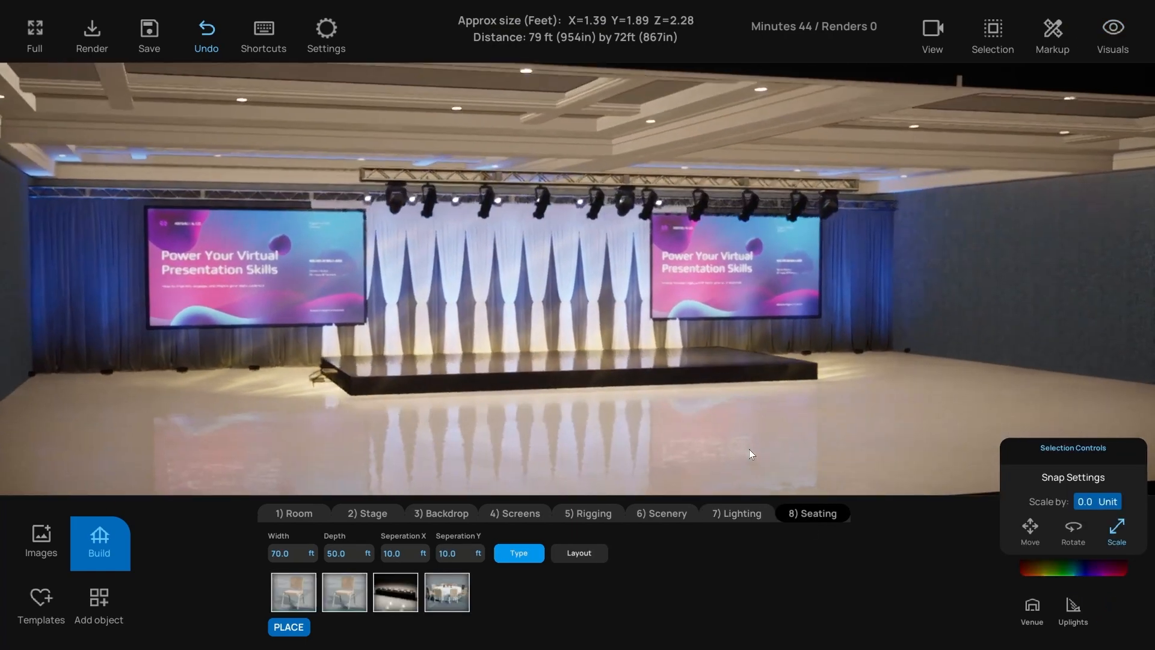
pyautogui.click(295, 588)
pyautogui.moveTo(410, 426); pyautogui.dragTo(455, 489, button='right')
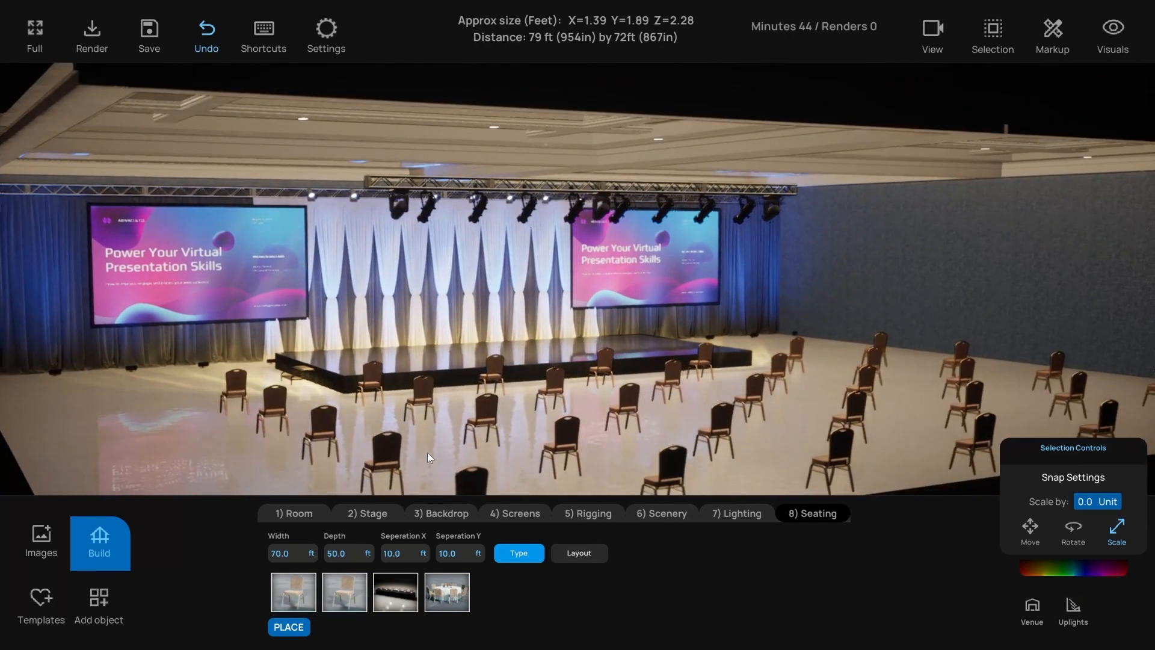
pyautogui.click(1035, 608)
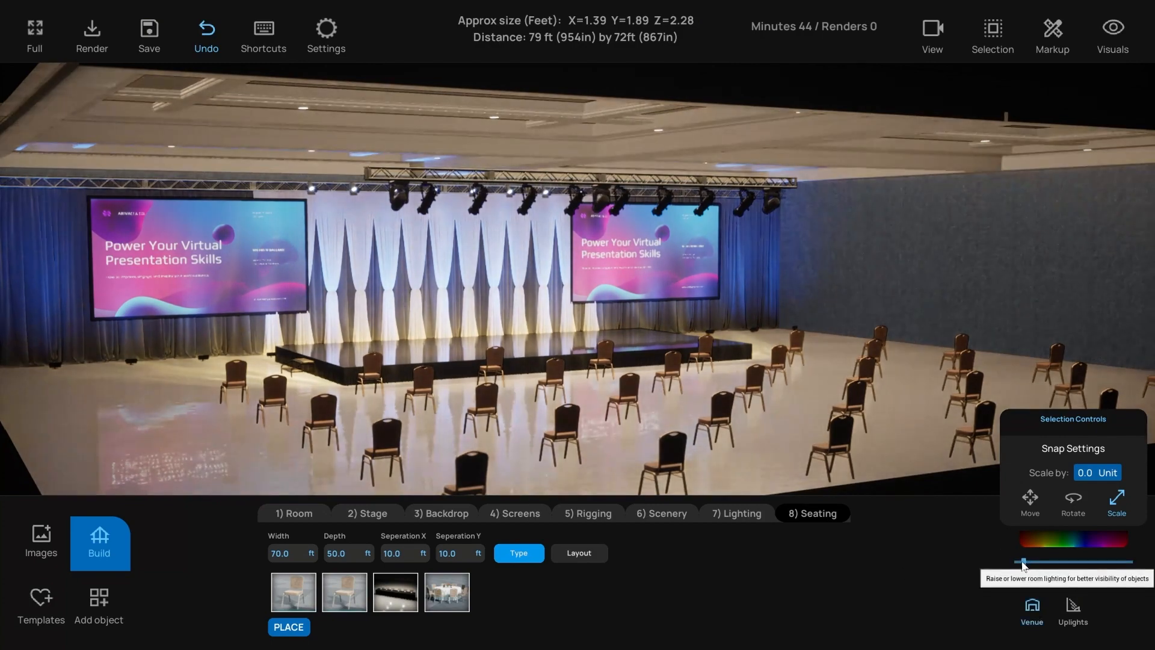
pyautogui.click(1023, 563)
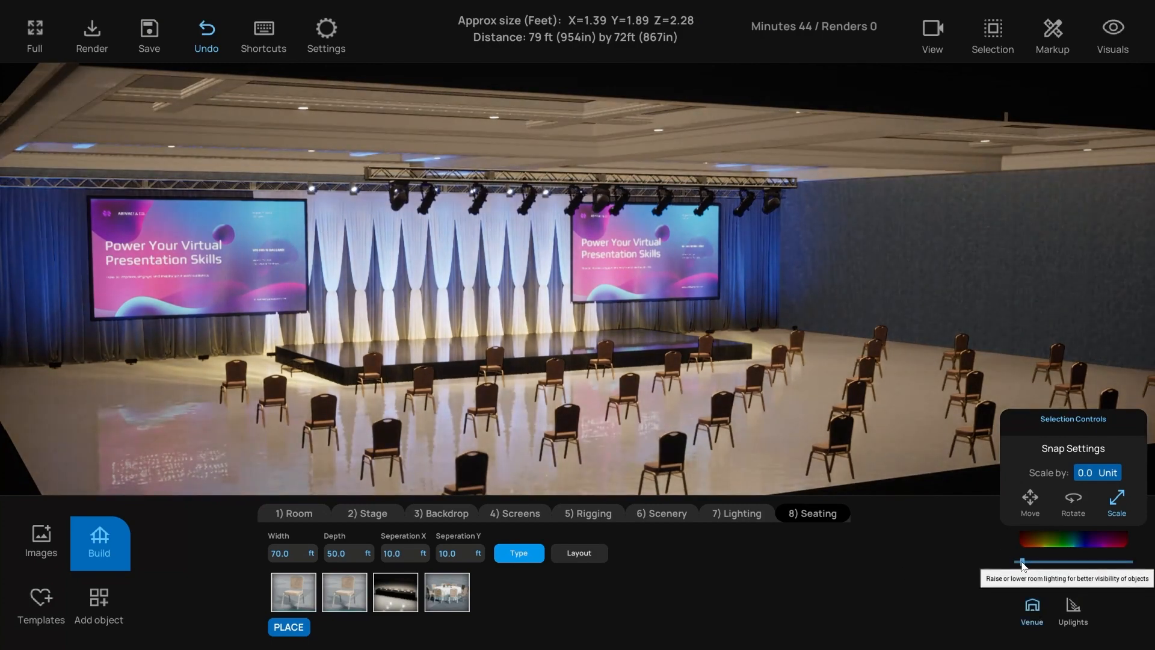
pyautogui.click(284, 598)
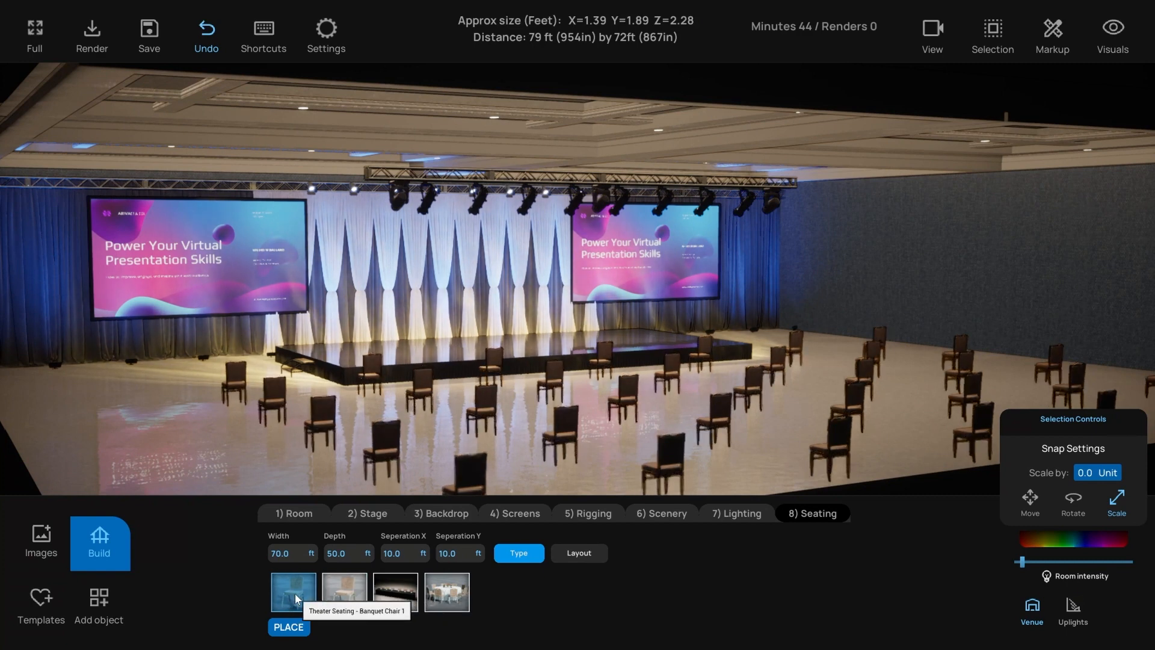
pyautogui.click(335, 597)
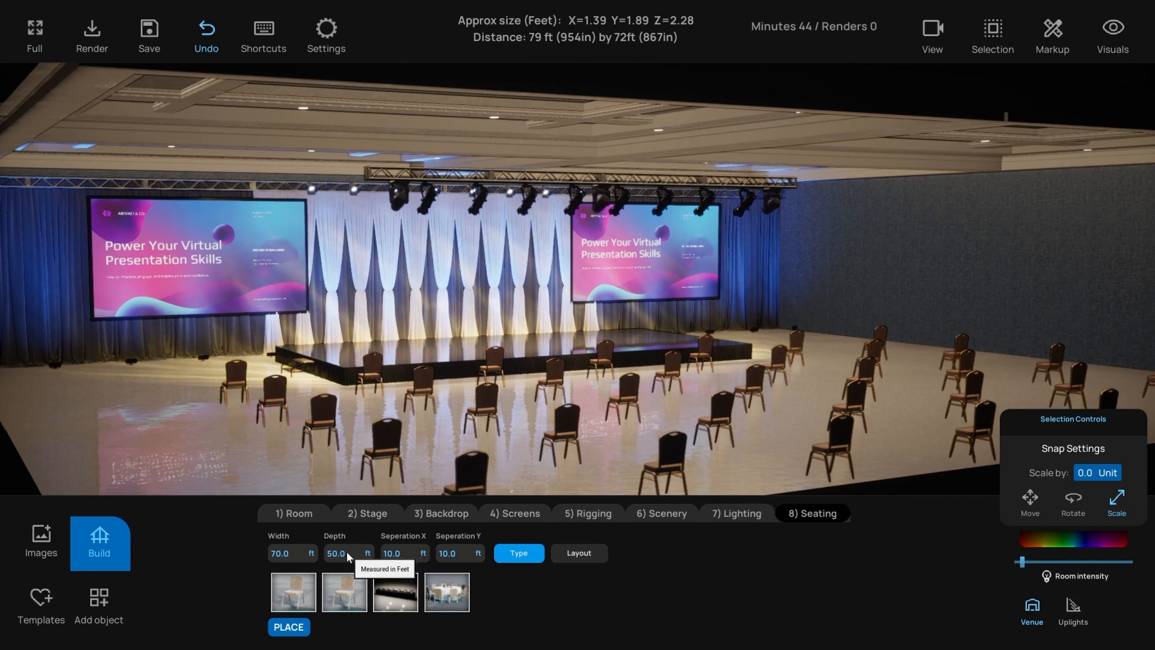
# - Size the chair block 90 by 40 ft with 1.8 ft between chairs
pyautogui.click(296, 551)
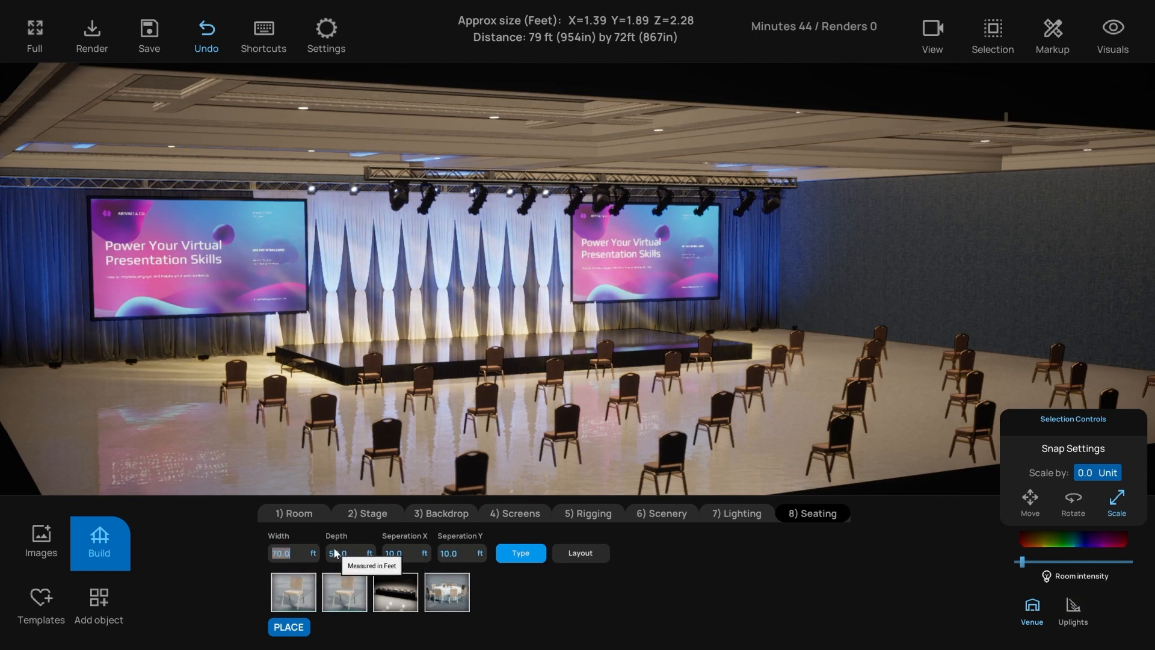
pyautogui.write('90')
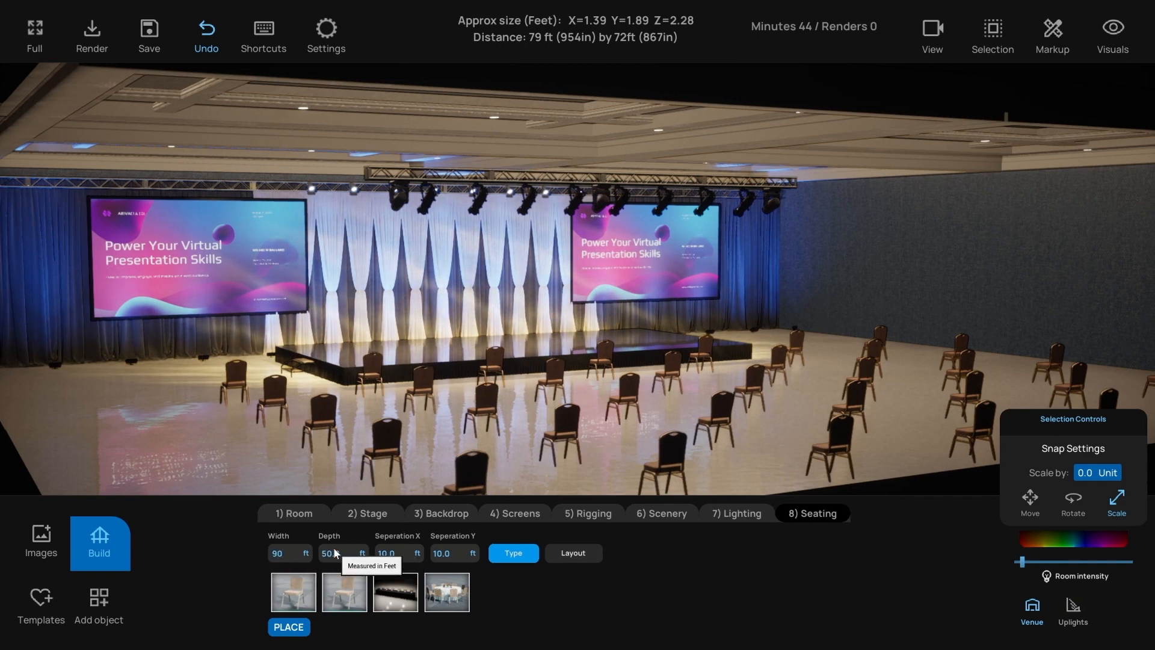
pyautogui.click(335, 553)
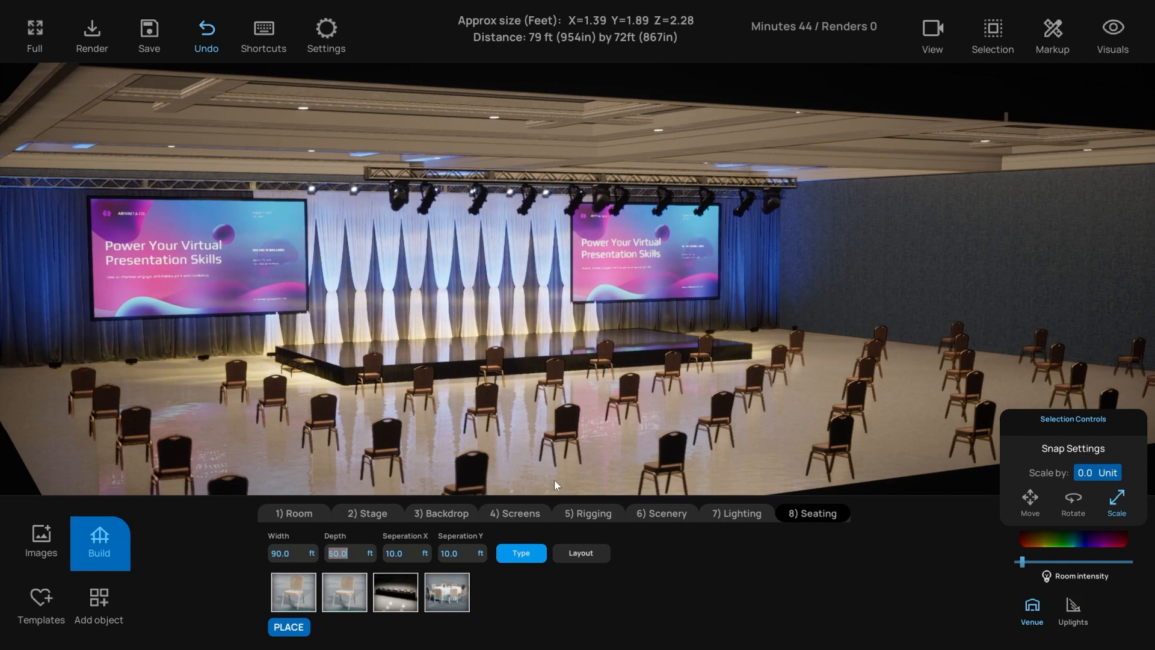
pyautogui.write('40')
pyautogui.press('Return')
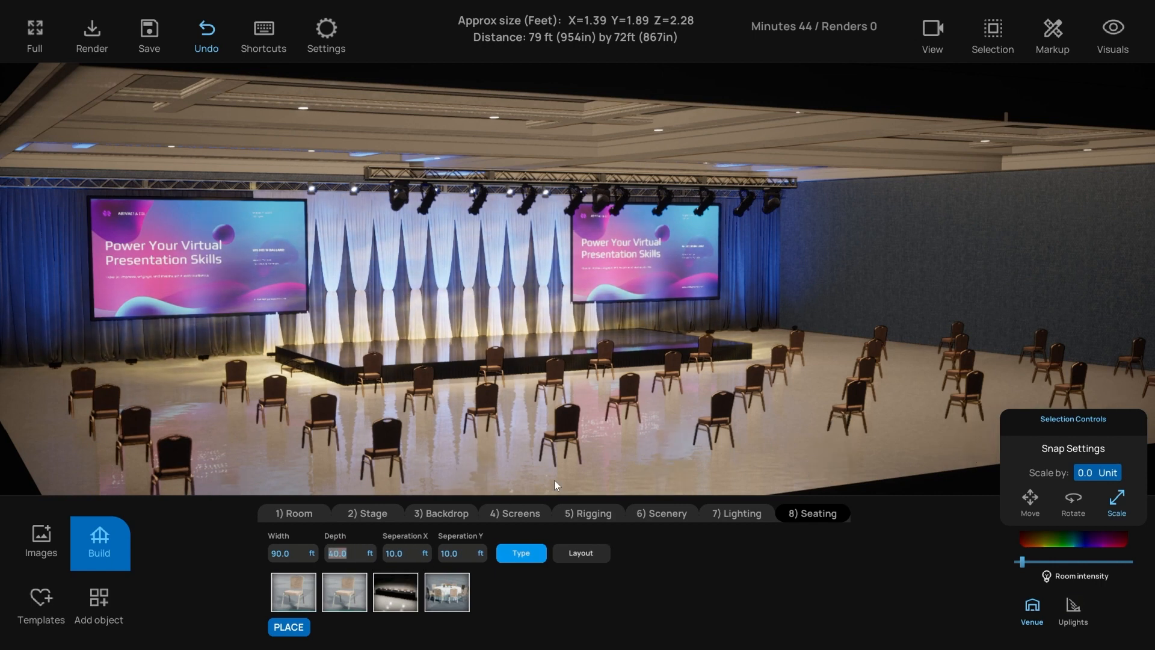
pyautogui.press('Tab')
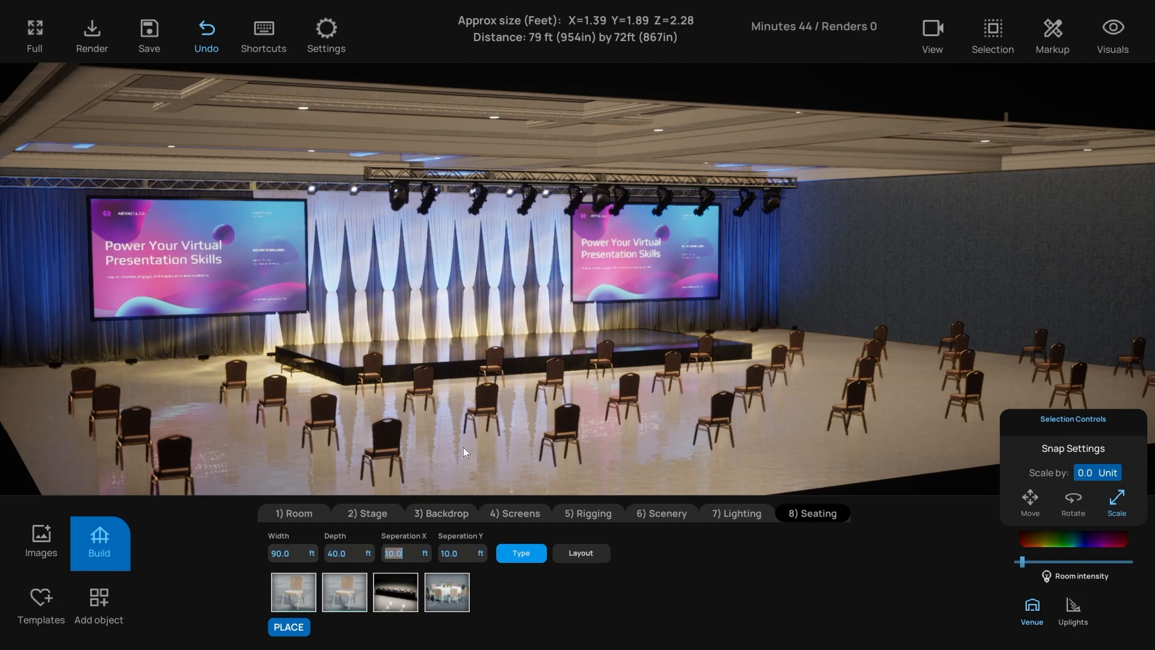
pyautogui.write('2')
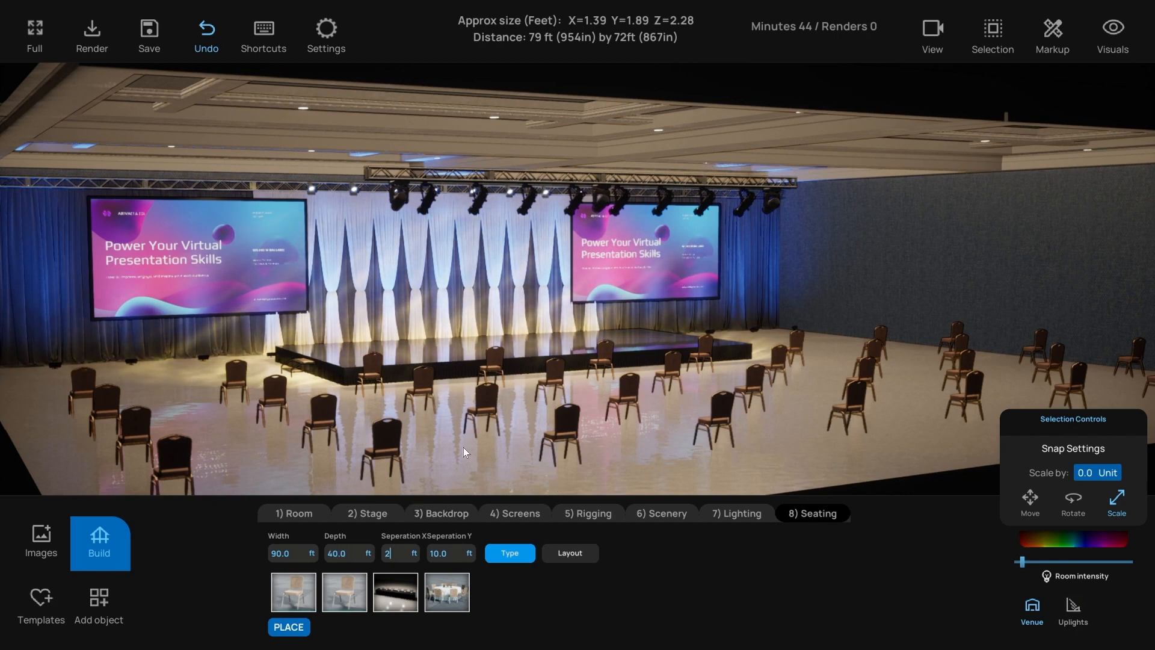
pyautogui.press('Return')
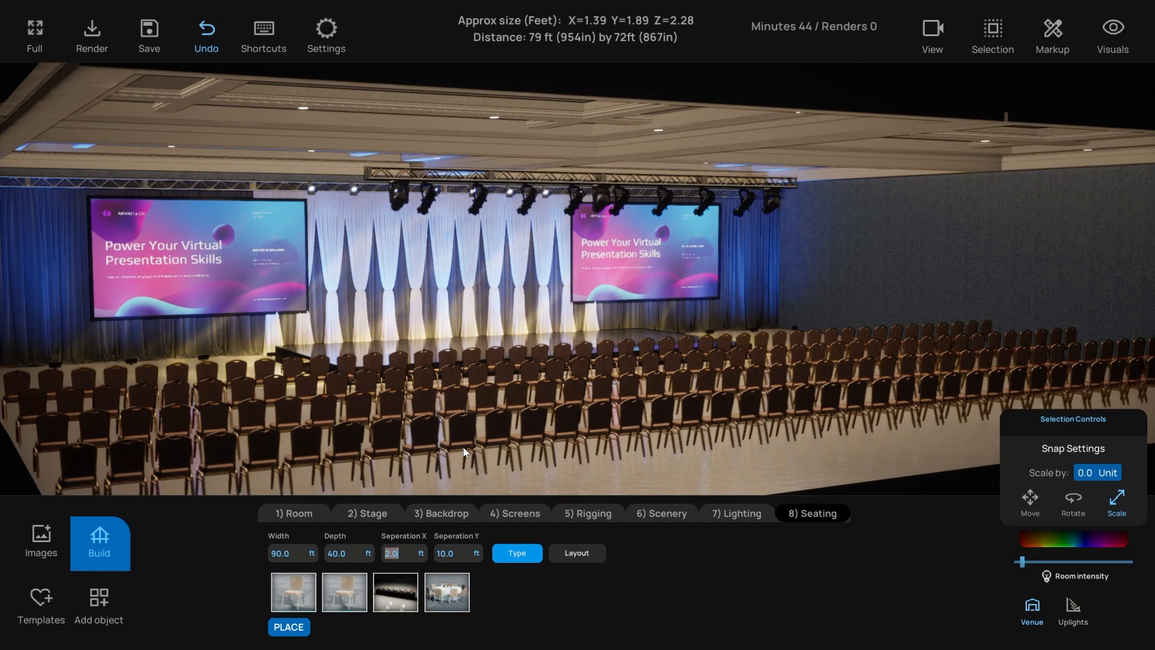
pyautogui.write('1.8')
pyautogui.press('Return')
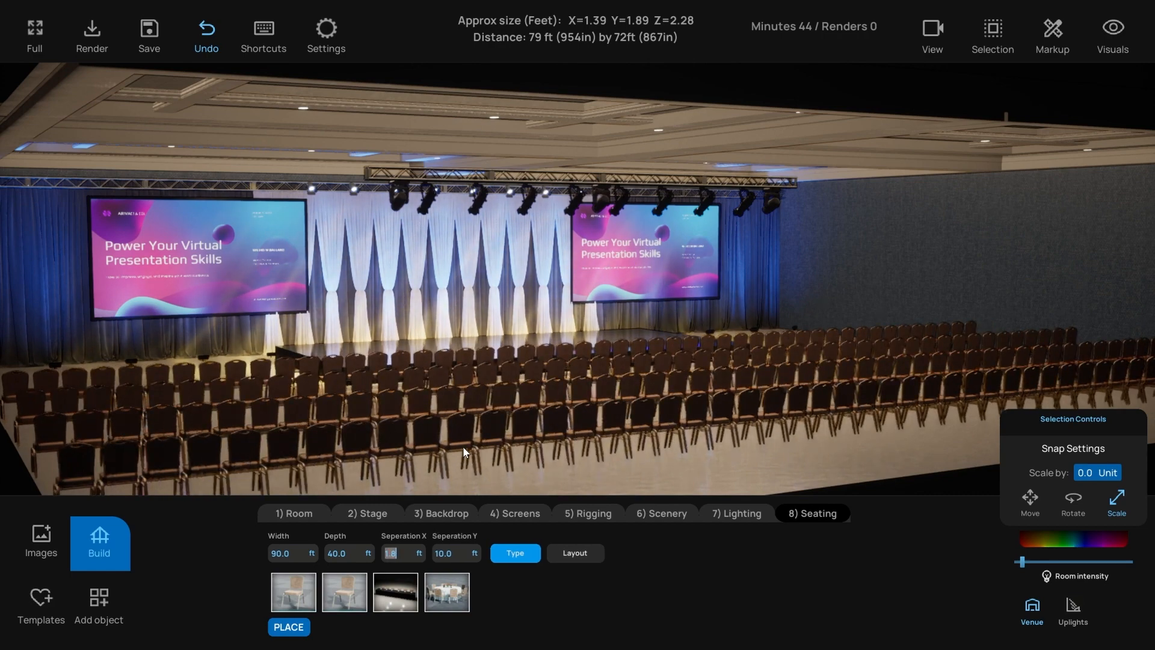
# - Set 4 ft between chair rows, then check camera views 1 and 2
pyautogui.press('Tab')
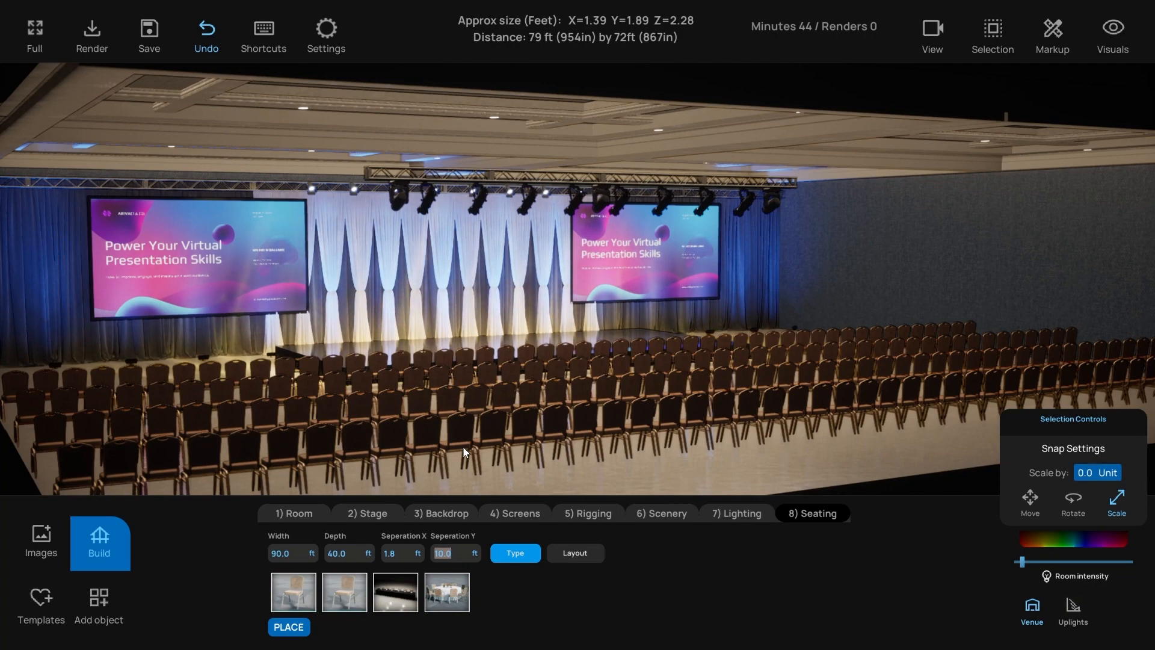
pyautogui.press('BackSpace')
pyautogui.write('4')
pyautogui.press('Return')
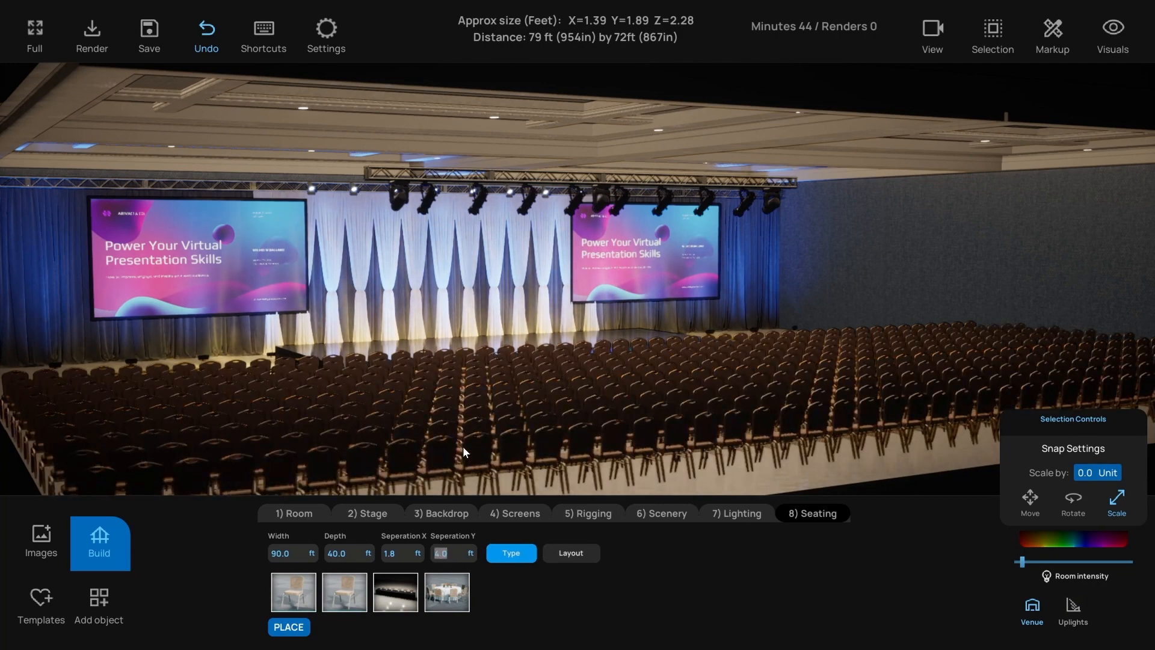
pyautogui.click(598, 403)
pyautogui.press('1')
pyautogui.press('2')
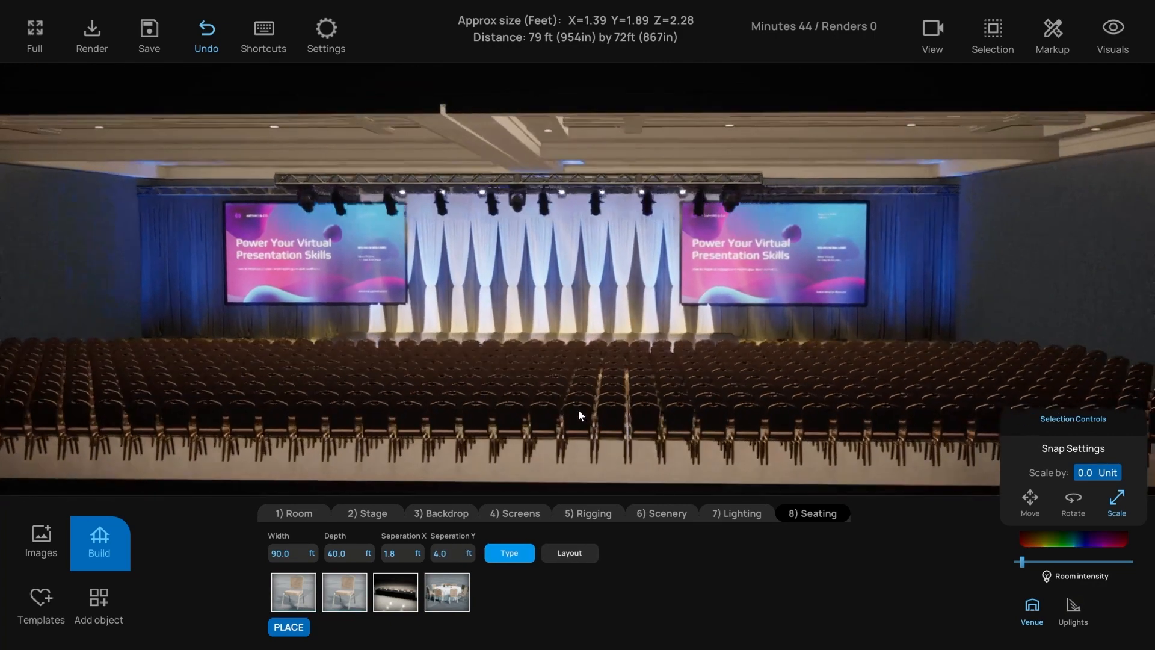
pyautogui.press('3')
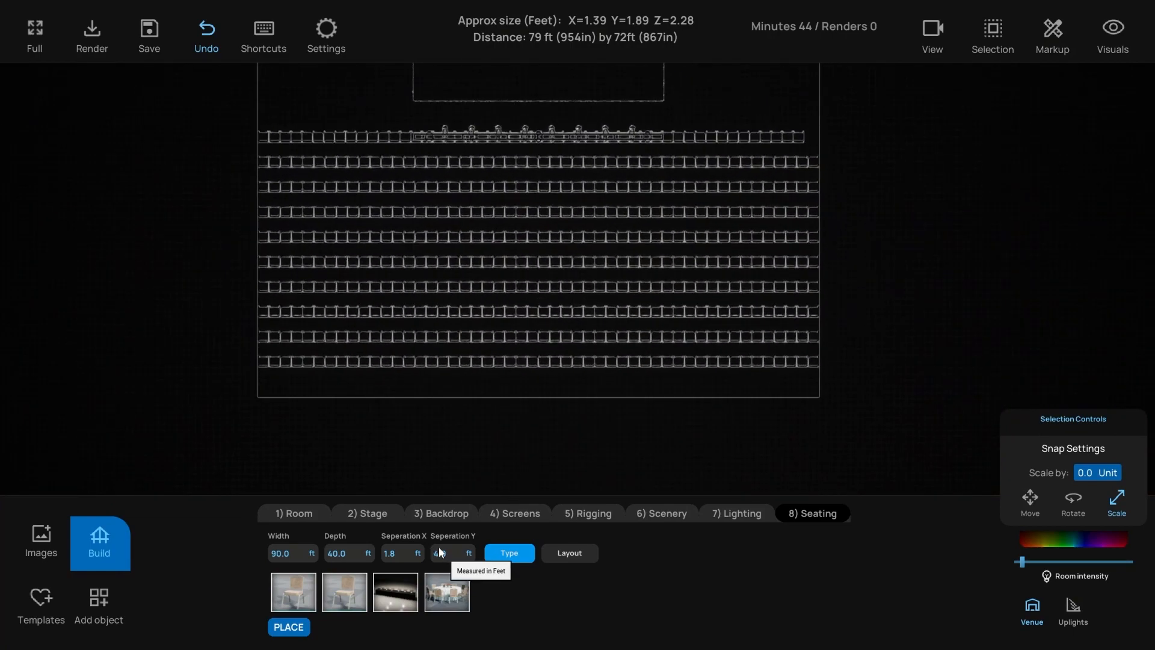
pyautogui.moveTo(389, 264); pyautogui.dragTo(367, 421, button='middle')
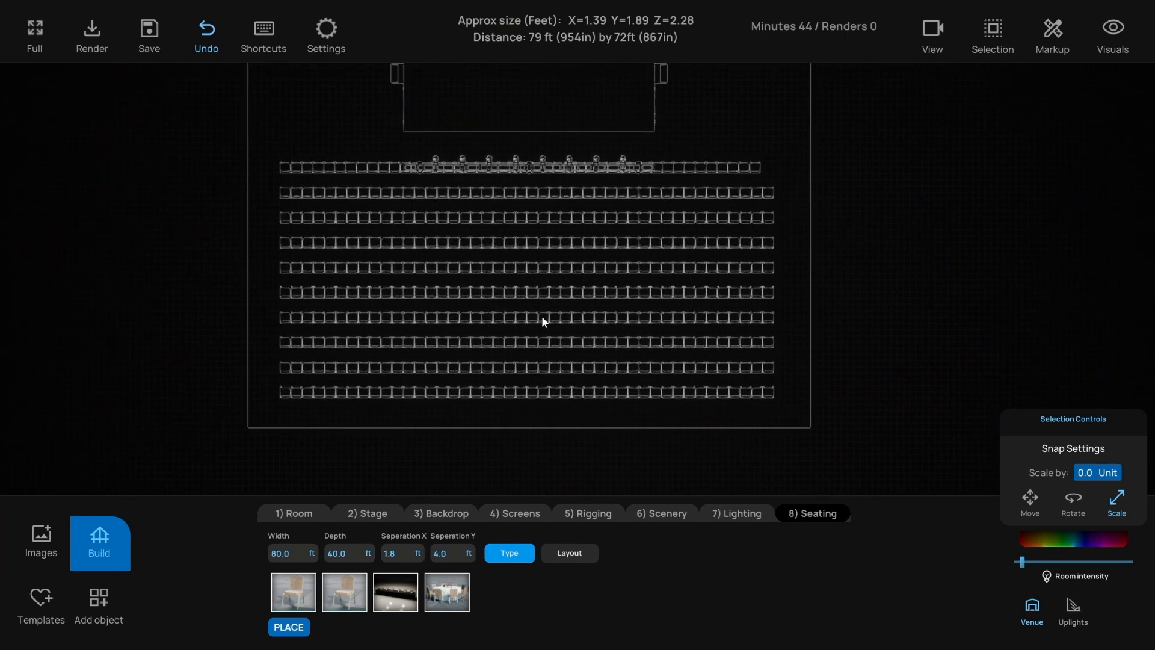
pyautogui.moveTo(553, 403); pyautogui.dragTo(522, 182)
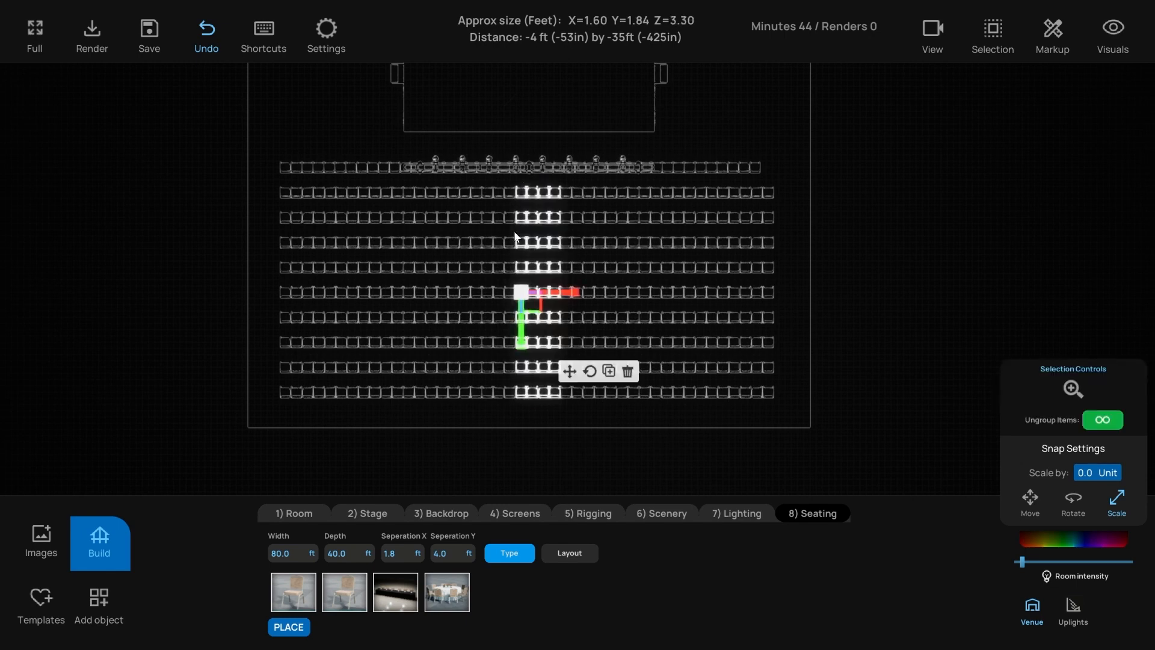
pyautogui.press('Delete')
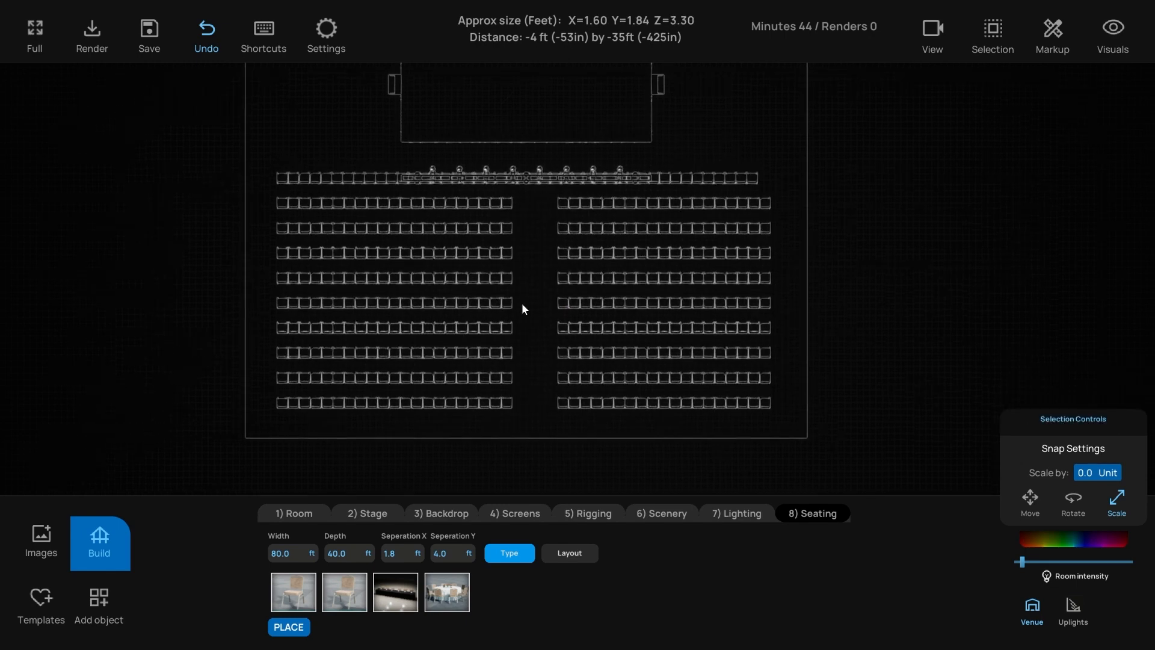
pyautogui.scroll(5, 514, 244)
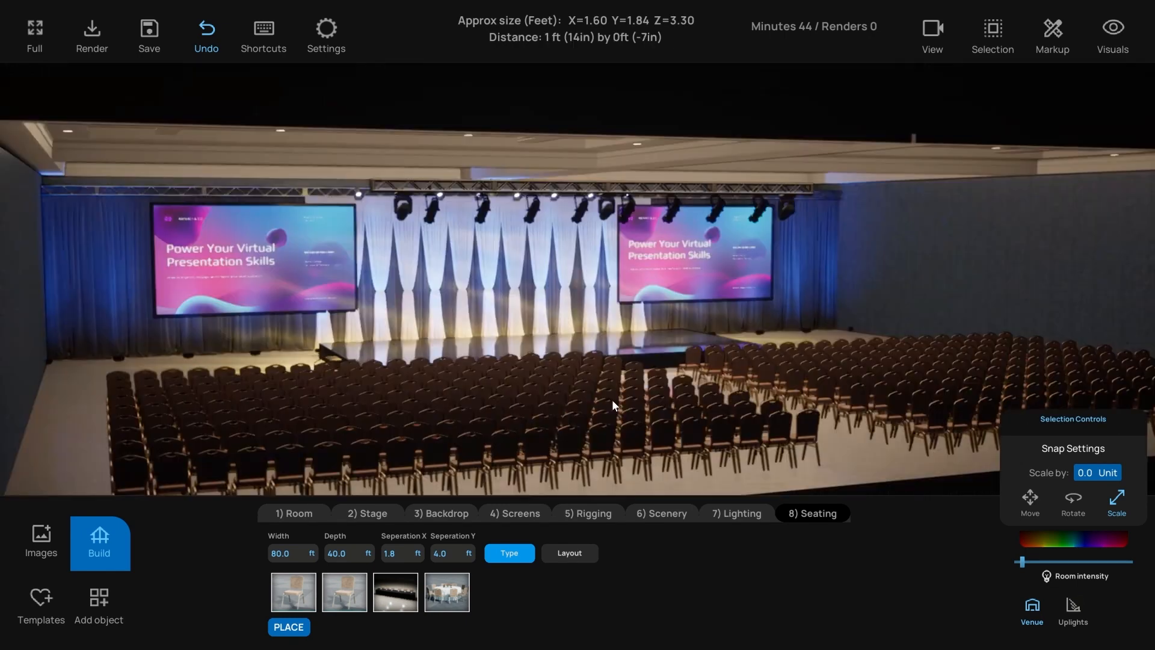
pyautogui.moveTo(612, 400); pyautogui.dragTo(454, 439, button='right')
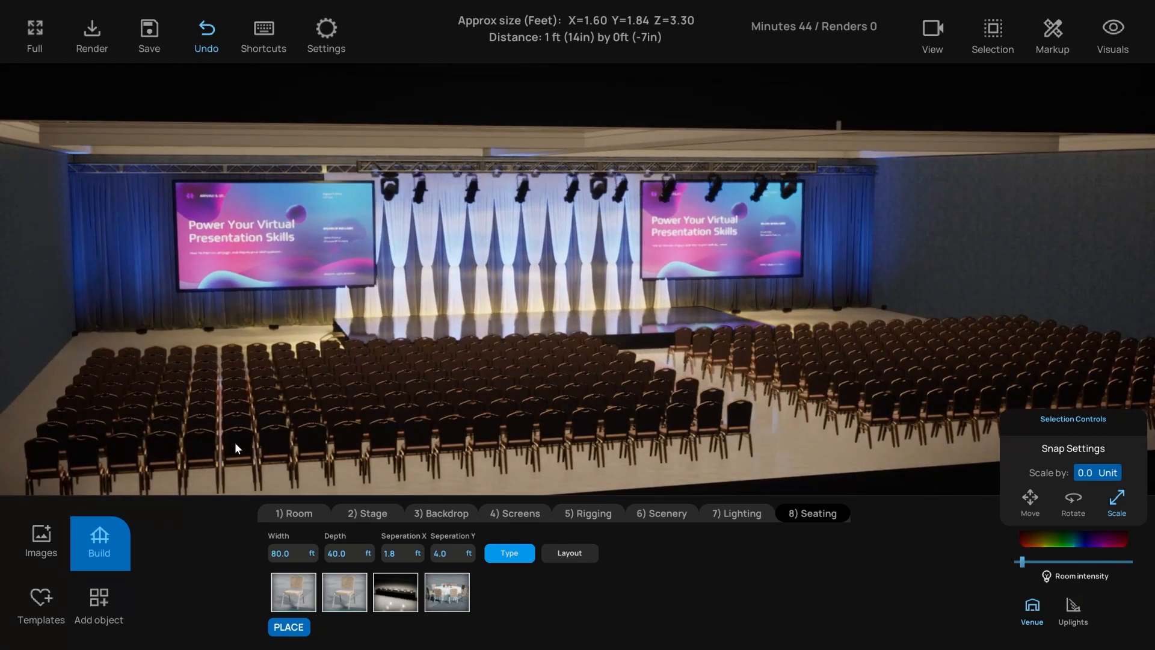
pyautogui.moveTo(188, 477); pyautogui.dragTo(41, 432, button='right')
pyautogui.moveTo(41, 432); pyautogui.dragTo(728, 372)
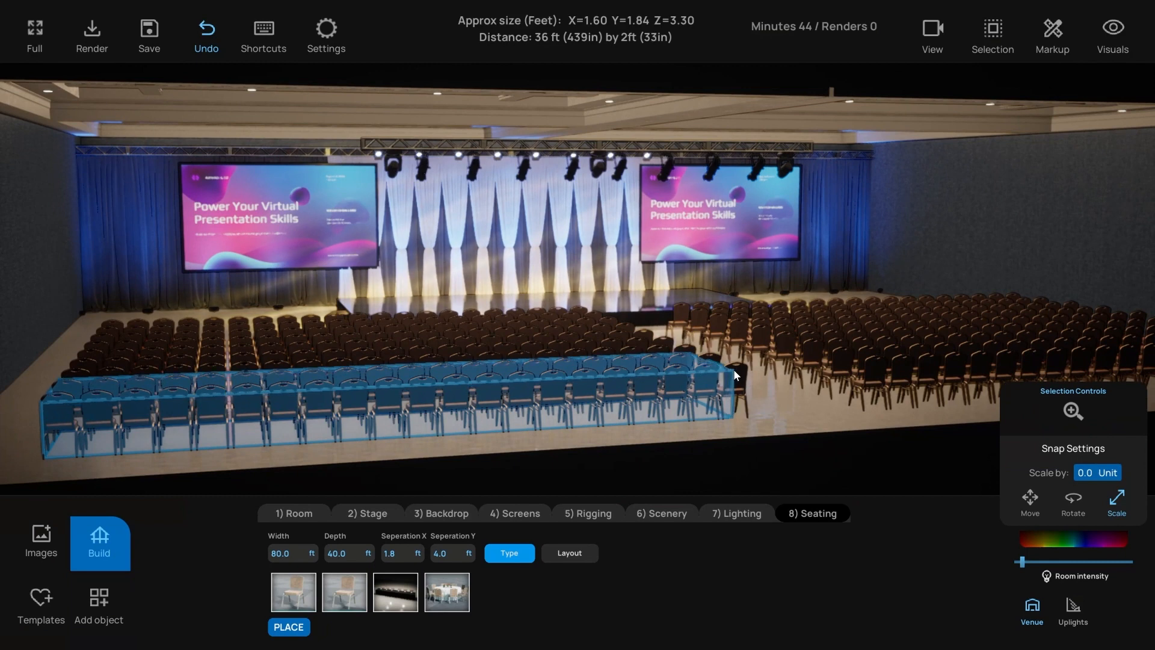
# - Place the previewed front chair row and give it a different colour
pyautogui.click(730, 371)
pyautogui.click(1080, 536)
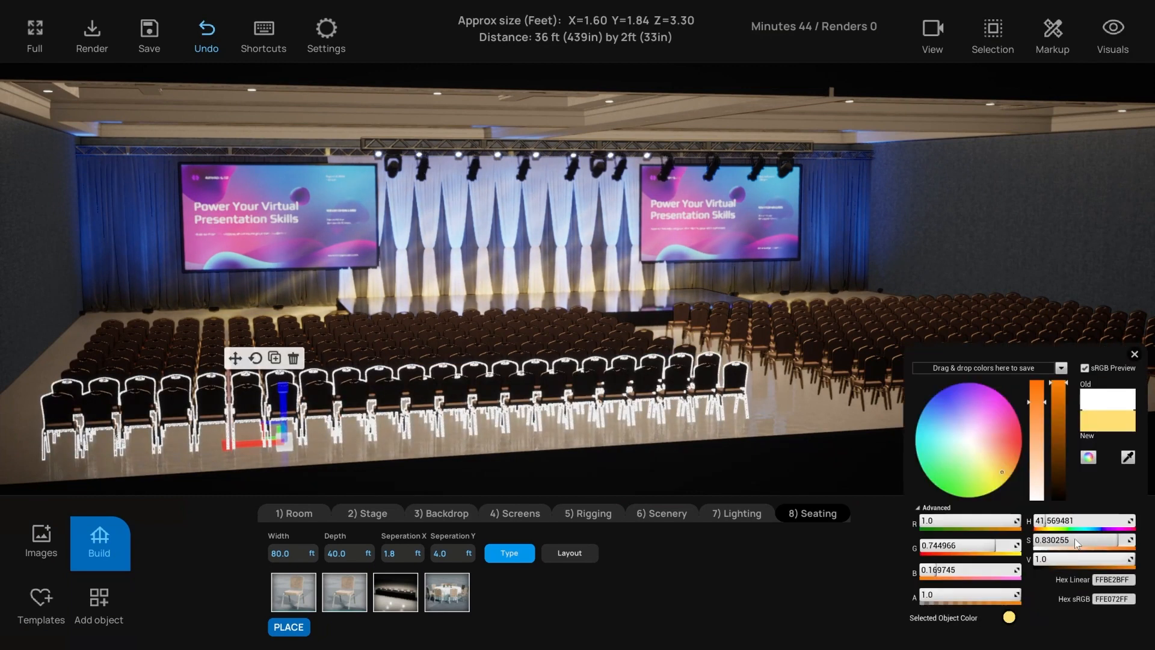
pyautogui.moveTo(1012, 432); pyautogui.dragTo(1012, 428)
pyautogui.click(1136, 355)
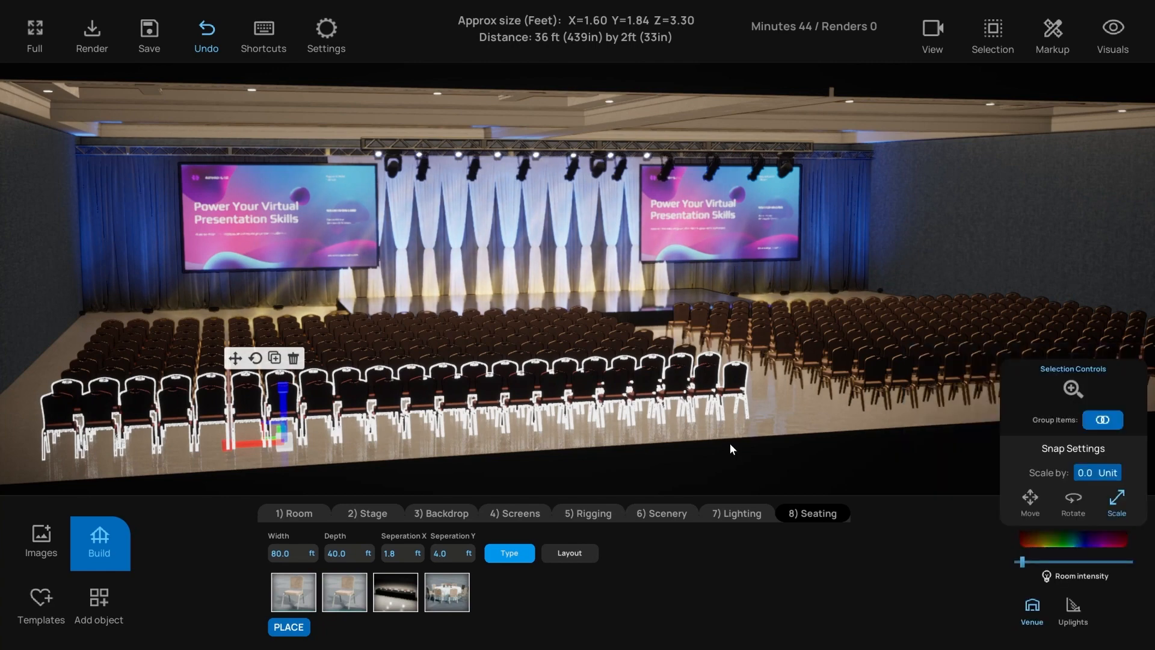
pyautogui.click(554, 489)
pyautogui.moveTo(479, 455); pyautogui.dragTo(479, 455, button='right')
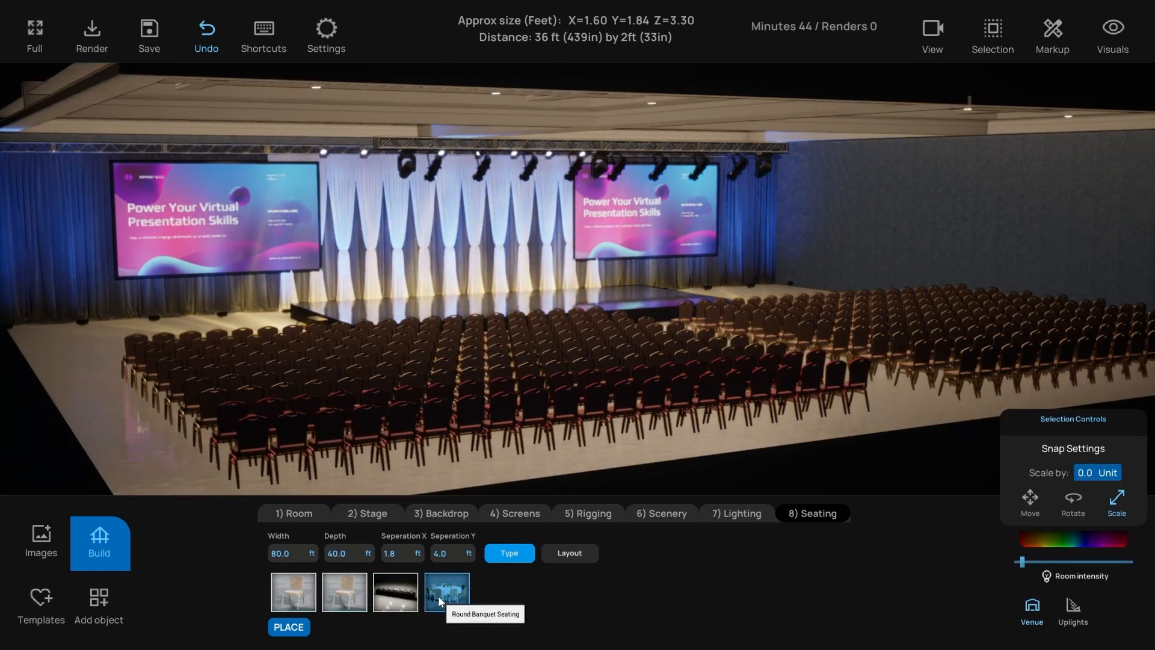
# - Replace the chairs with classroom-style rows of tables and chairs
pyautogui.click(391, 598)
pyautogui.moveTo(500, 451); pyautogui.dragTo(485, 453, button='right')
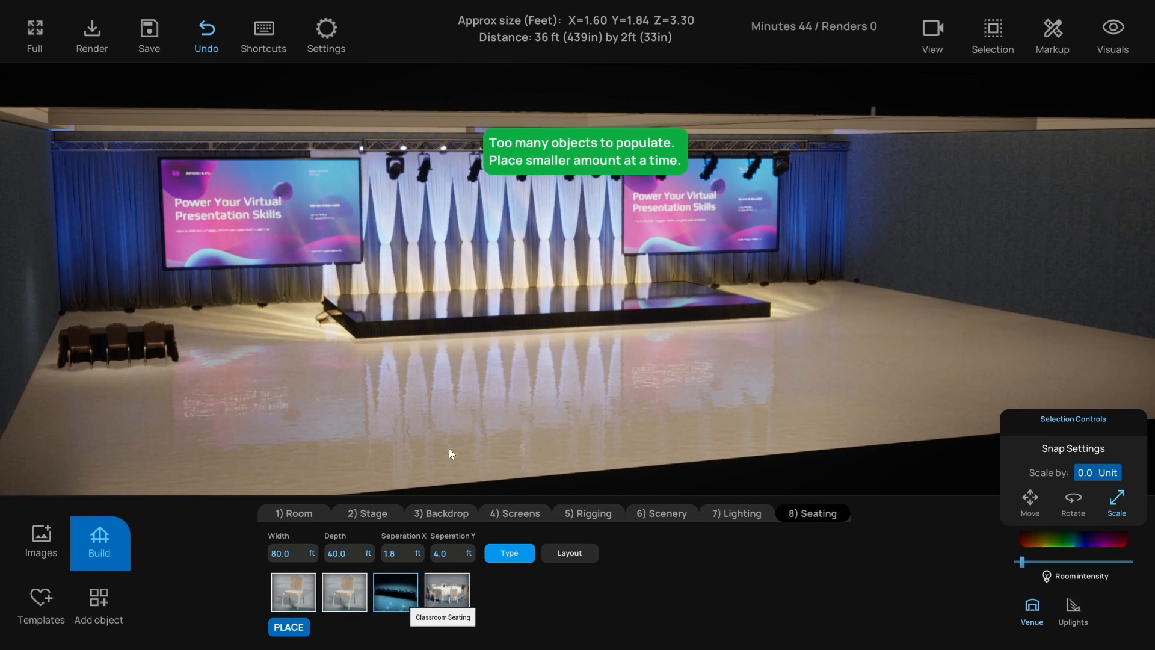
pyautogui.moveTo(464, 431); pyautogui.dragTo(517, 362, button='right')
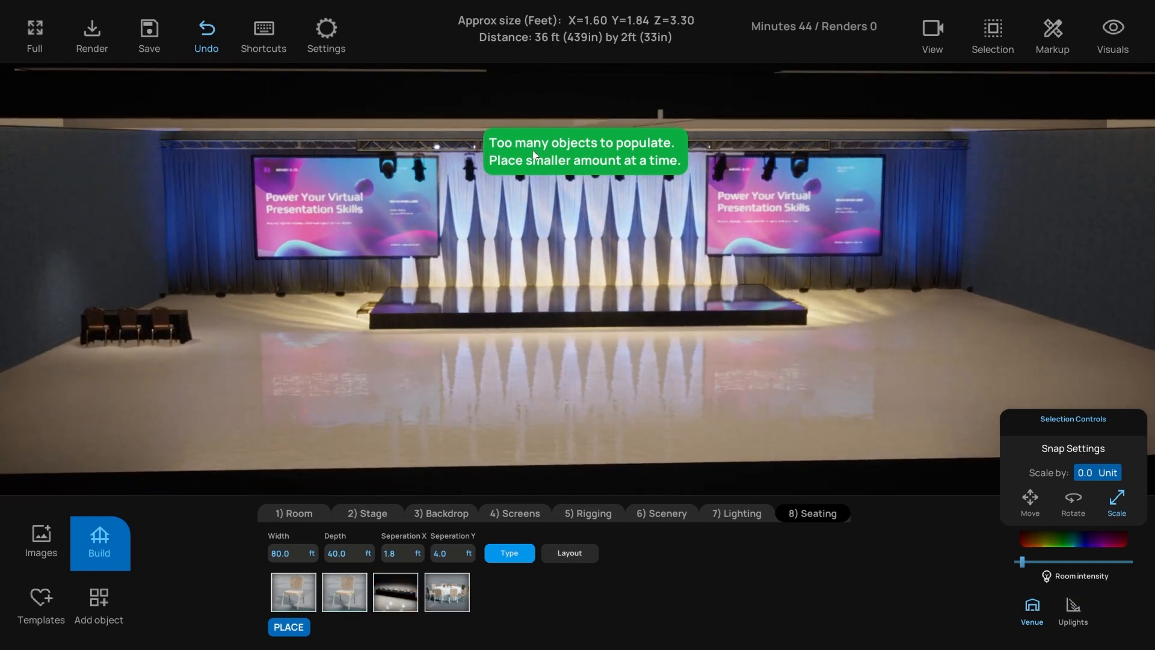
pyautogui.moveTo(422, 329); pyautogui.dragTo(416, 352, button='right')
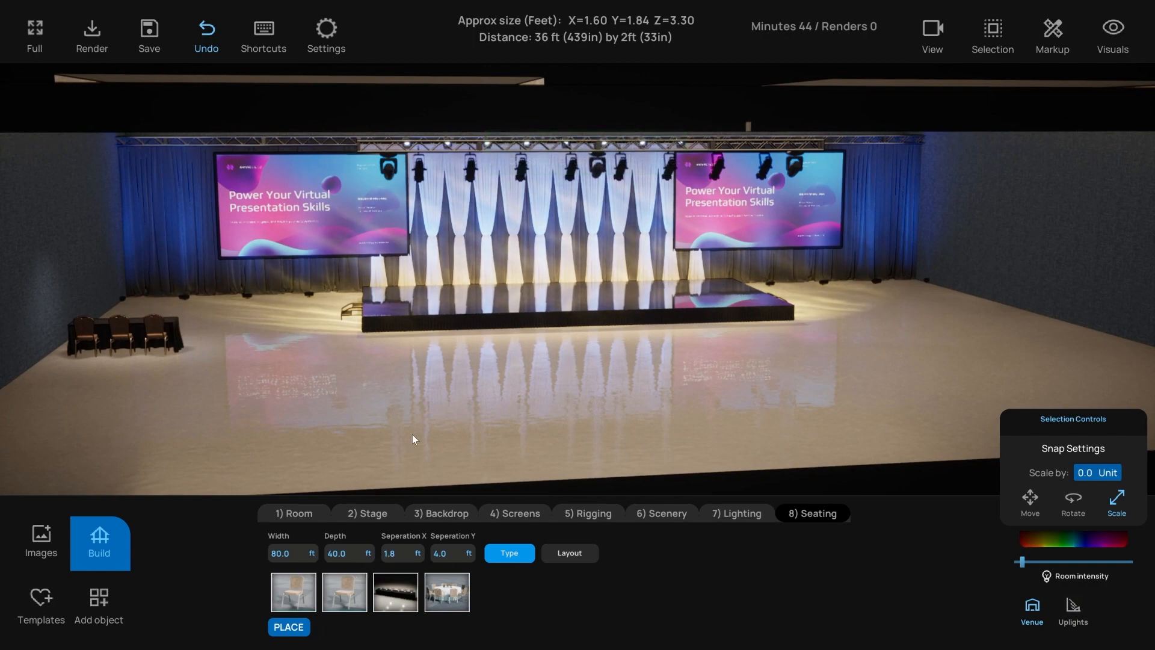
pyautogui.moveTo(413, 434); pyautogui.dragTo(409, 426, button='right')
pyautogui.moveTo(424, 471); pyautogui.dragTo(414, 449, button='right')
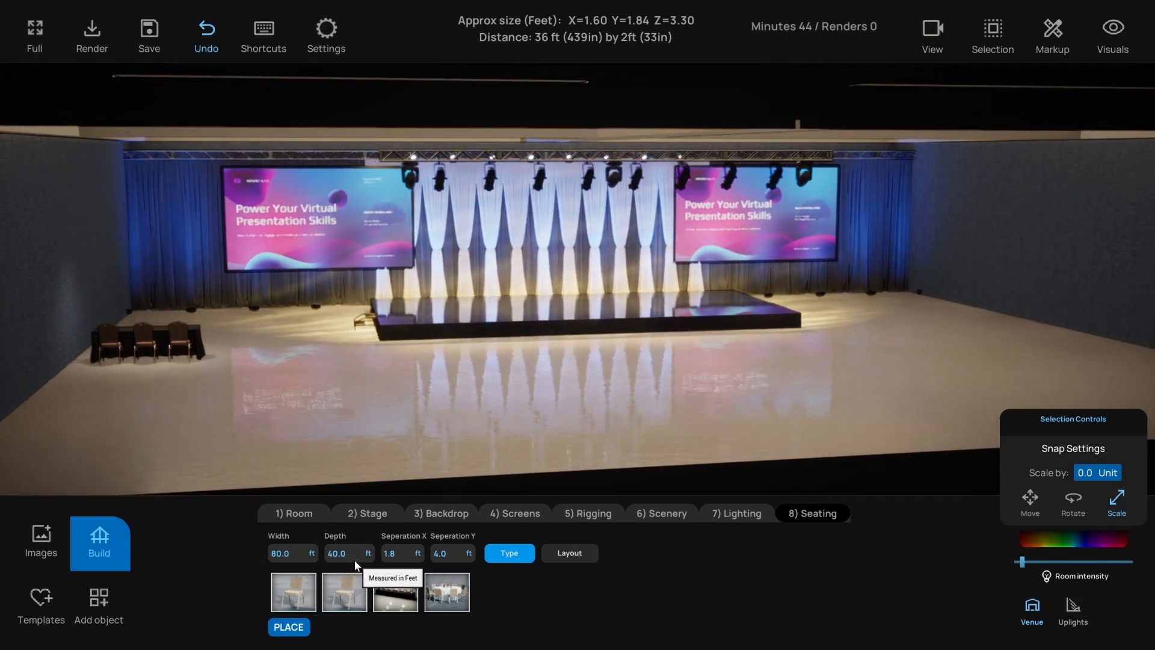
# - Space the classroom seating 8 ft apart and select the group for moving
pyautogui.doubleClick(392, 555)
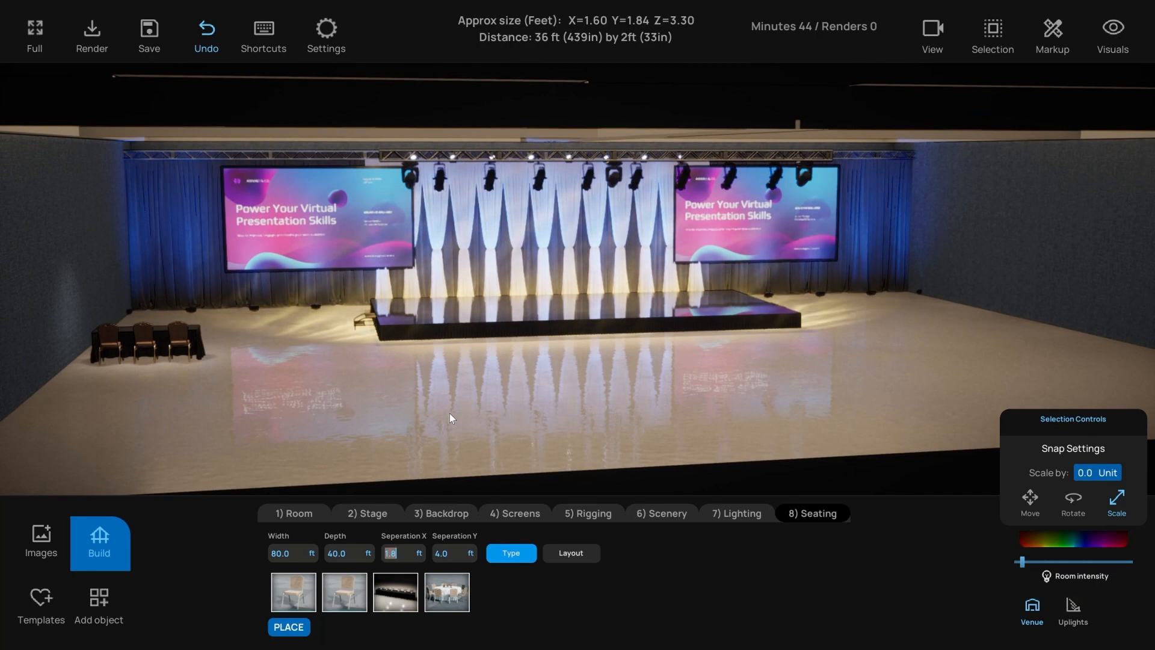
pyautogui.write('8')
pyautogui.press('Tab')
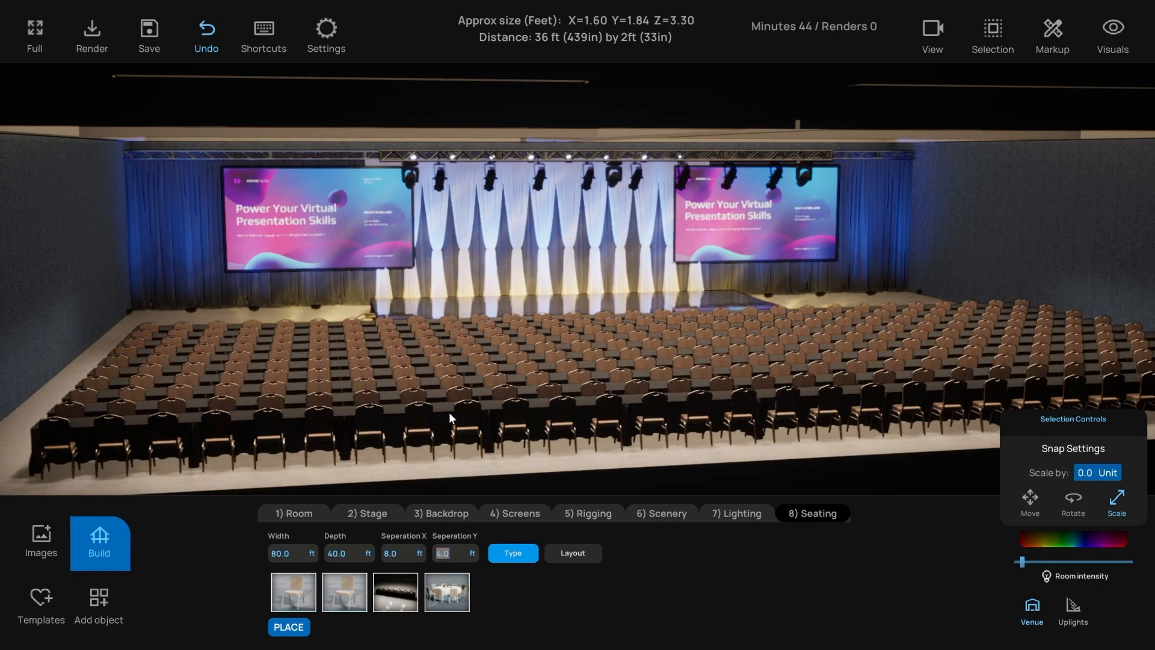
pyautogui.write('6')
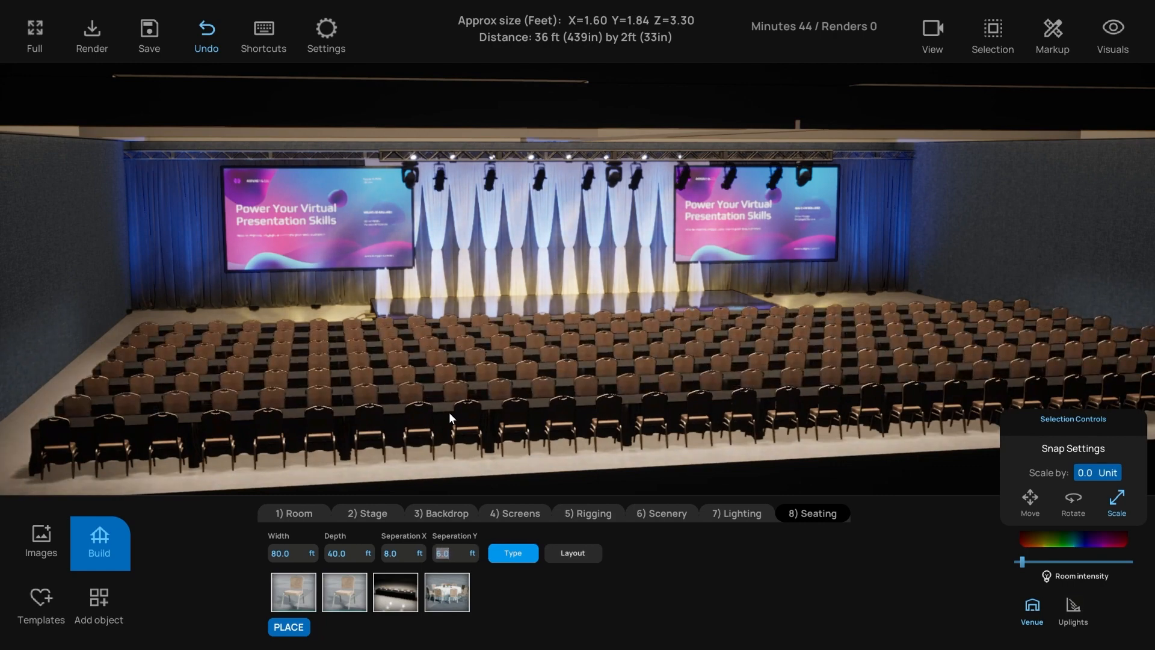
pyautogui.write('8')
pyautogui.moveTo(475, 375); pyautogui.dragTo(510, 376, button='right')
pyautogui.click(565, 406)
pyautogui.click(550, 344)
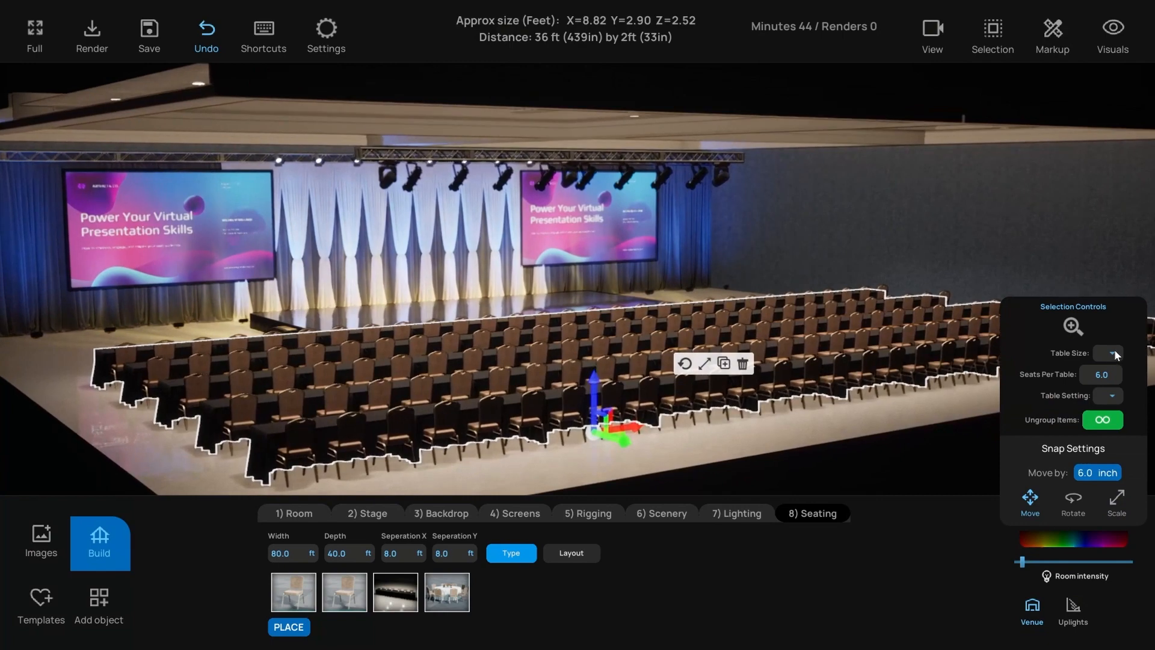
# - Make the tables 72in, change the seats per table and add place settings
pyautogui.click(1113, 353)
pyautogui.click(1110, 370)
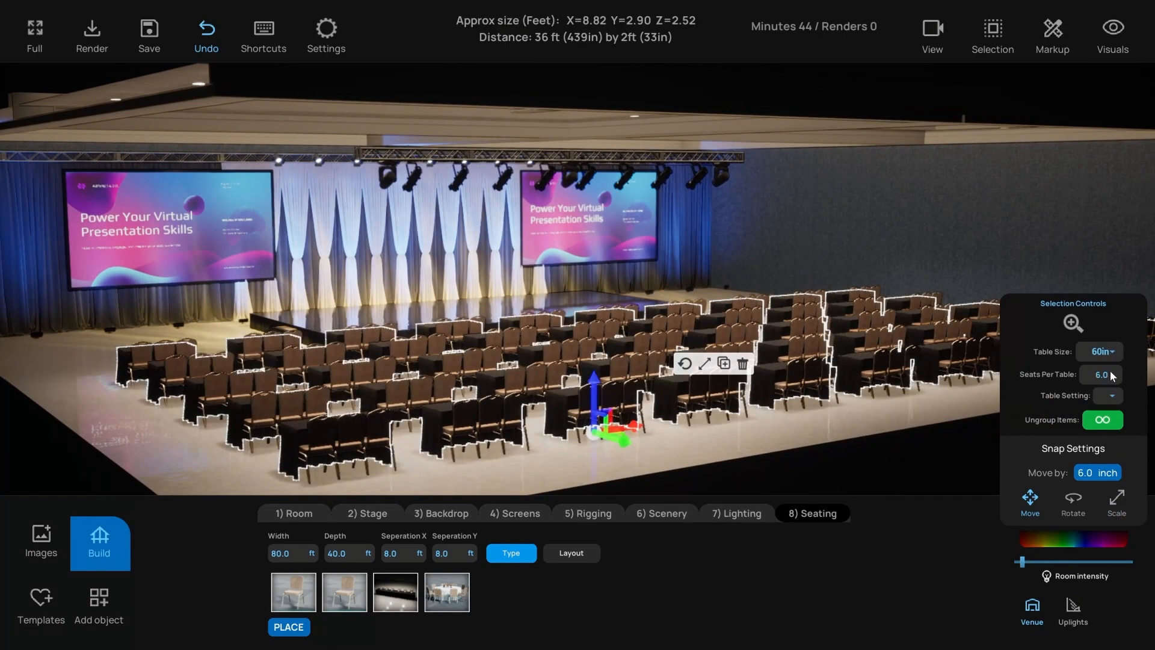
pyautogui.click(1112, 353)
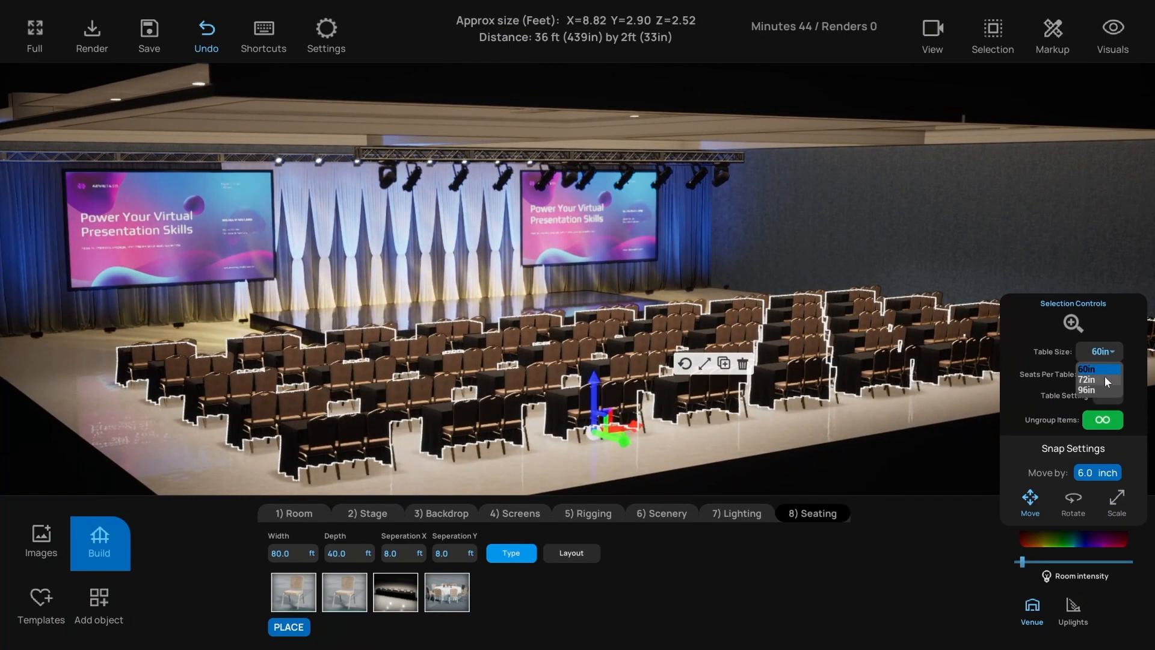
pyautogui.click(1105, 379)
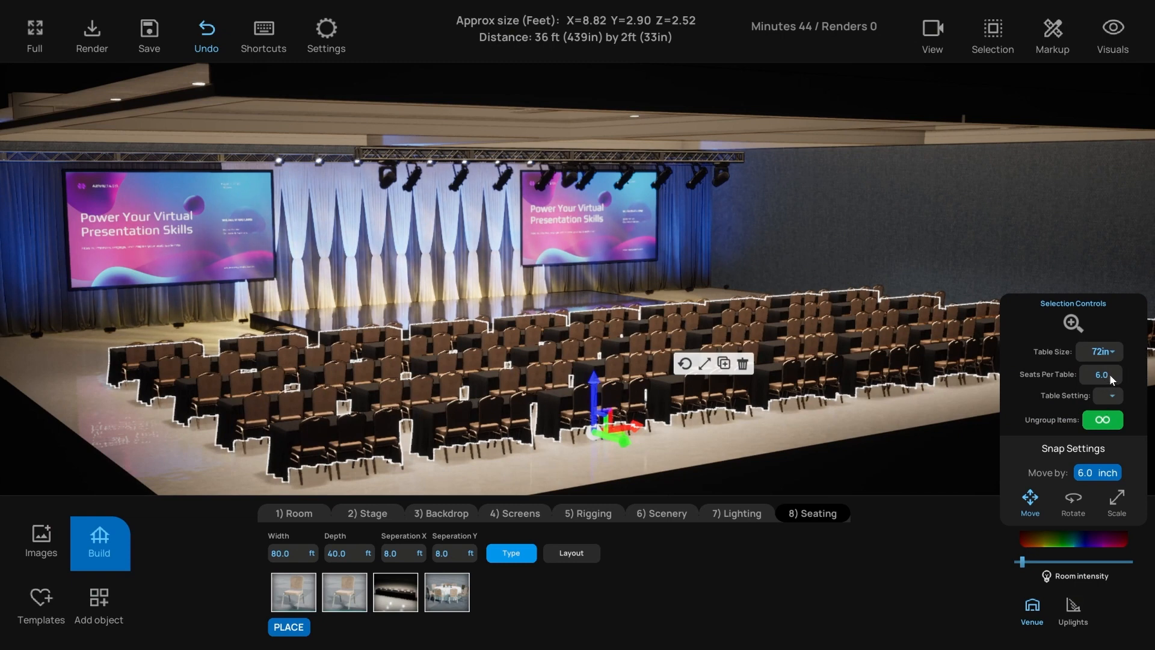
pyautogui.click(1106, 373)
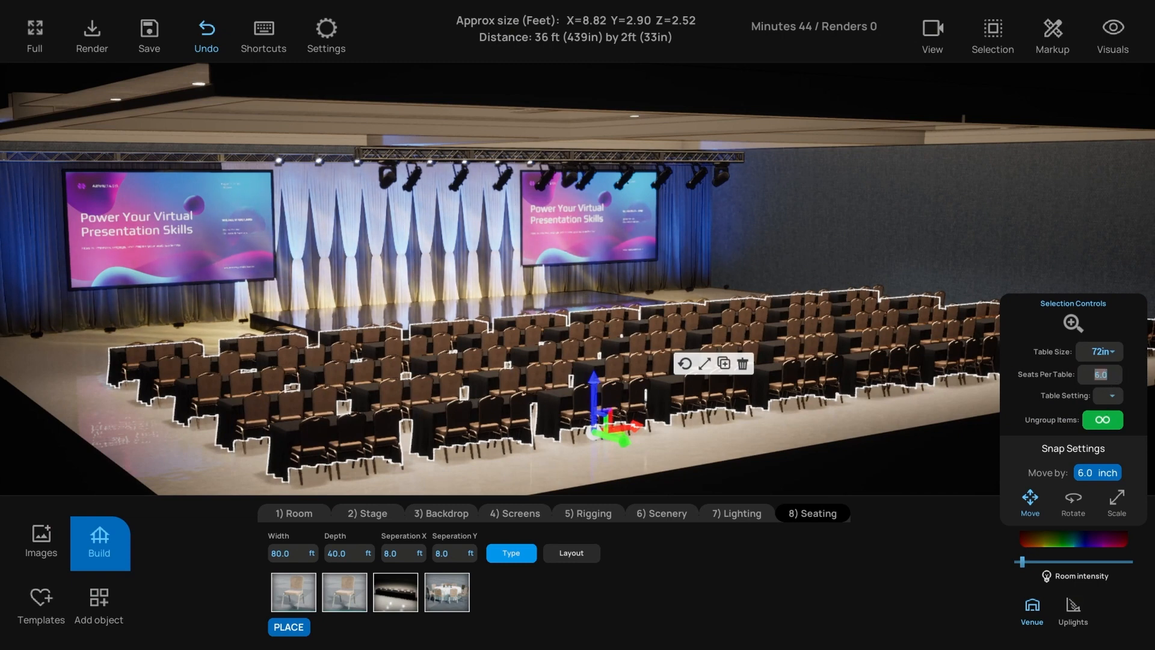
pyautogui.write('2')
pyautogui.write('1')
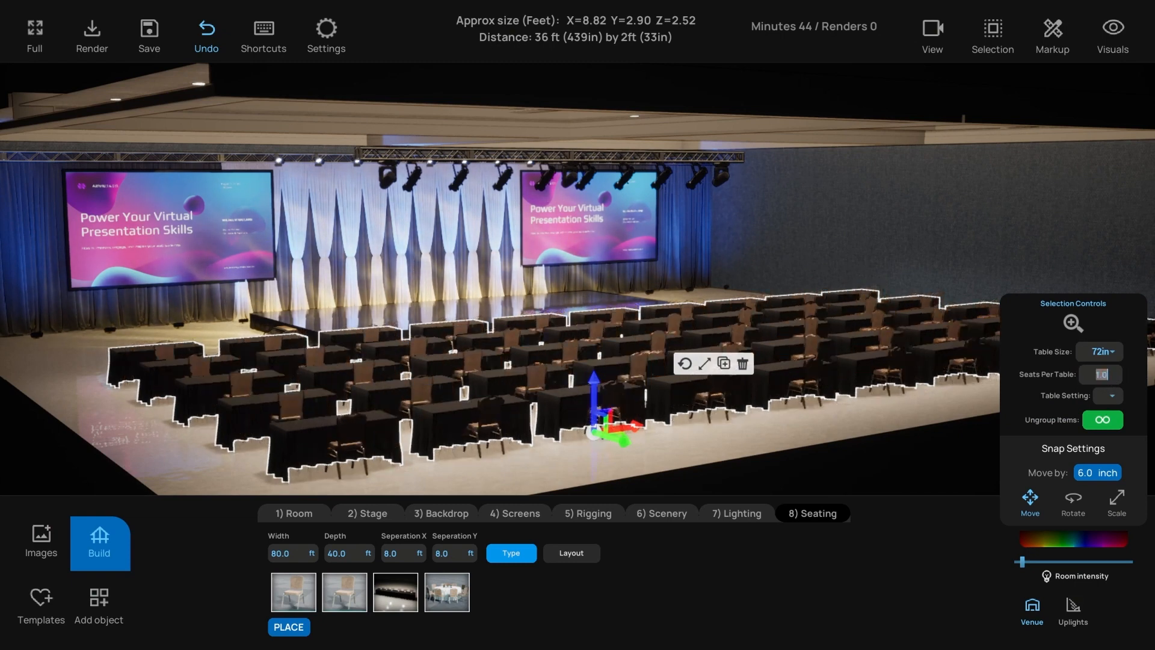
pyautogui.click(1112, 396)
pyautogui.click(1108, 415)
# - Replace the classroom rows with round banquet tables
pyautogui.scroll(2, 475, 394)
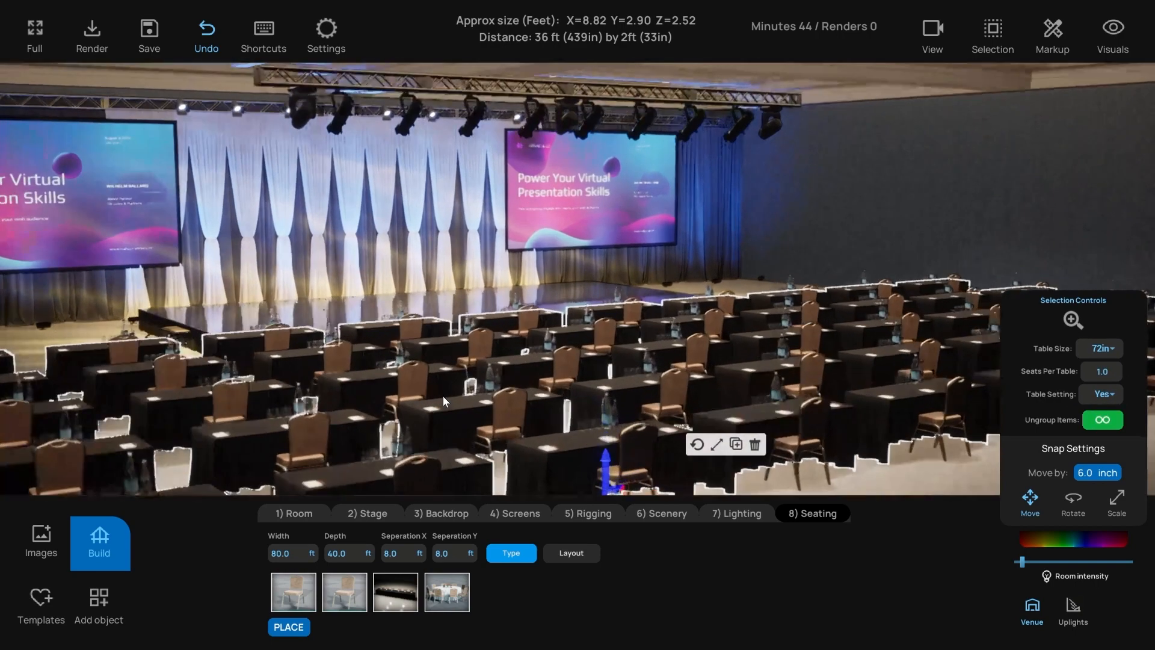
pyautogui.scroll(2, 452, 385)
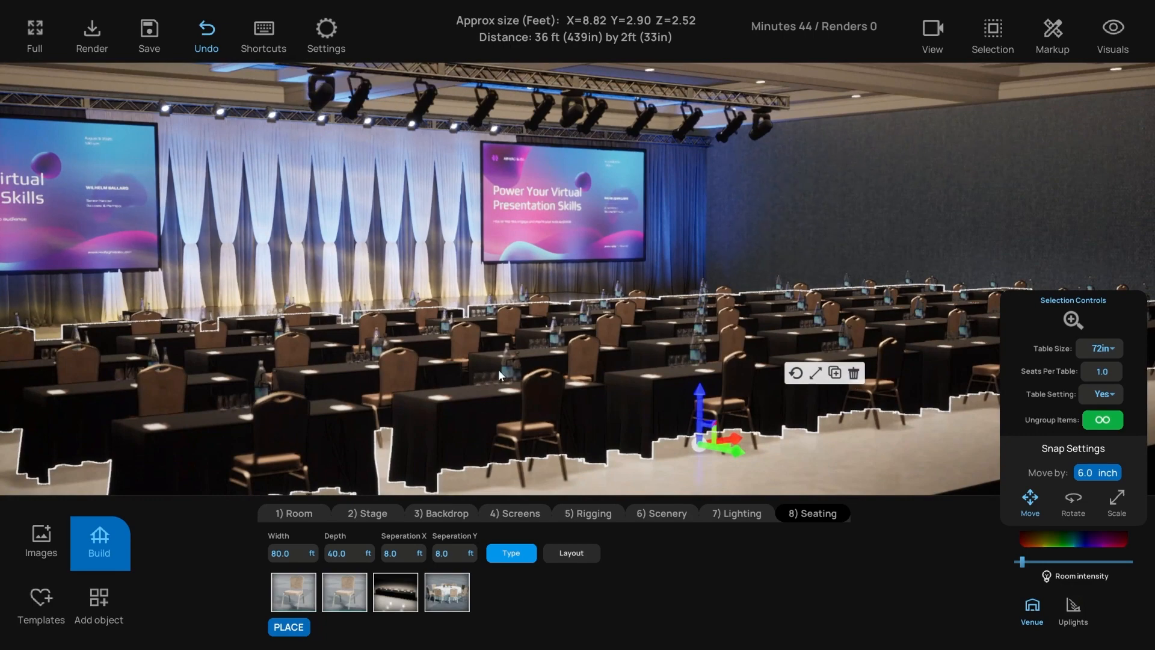
pyautogui.moveTo(498, 369); pyautogui.dragTo(467, 370, button='middle')
pyautogui.scroll(-3, 605, 465)
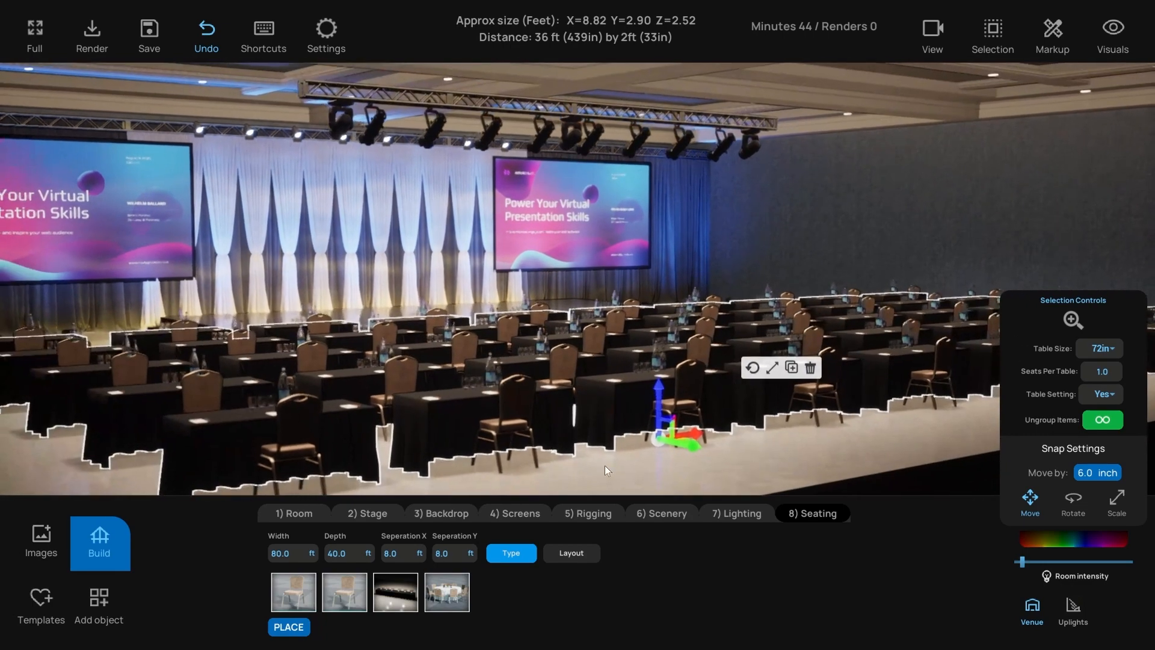
pyautogui.click(749, 474)
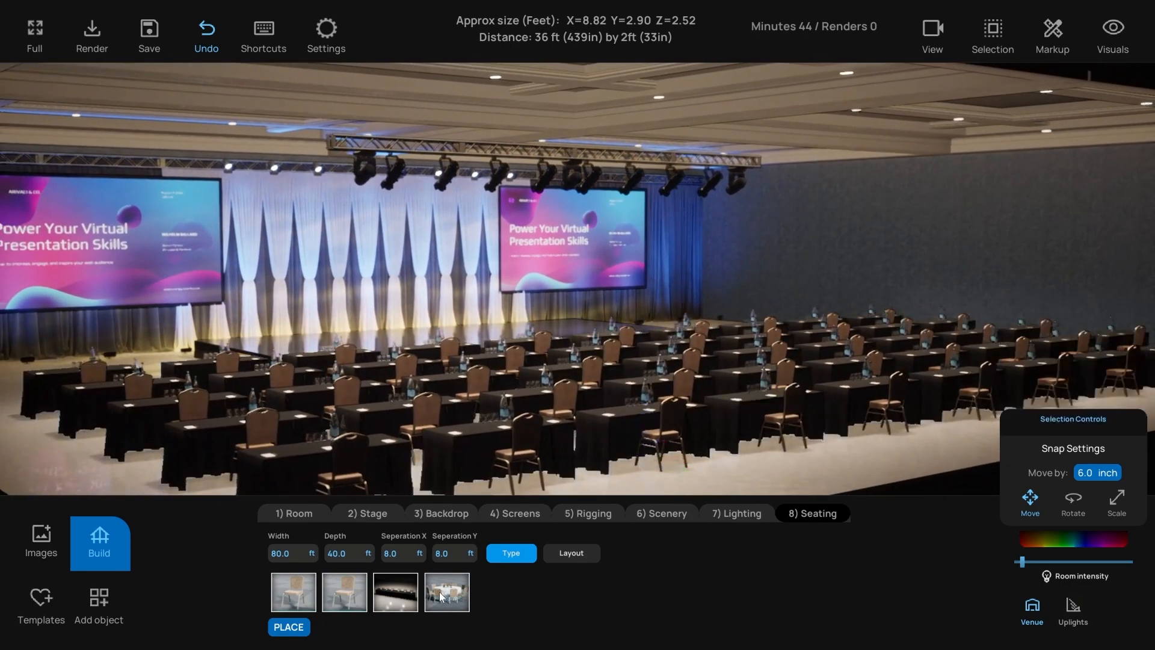
pyautogui.click(448, 596)
pyautogui.scroll(-1, 688, 414)
pyautogui.moveTo(687, 414); pyautogui.dragTo(660, 414, button='middle')
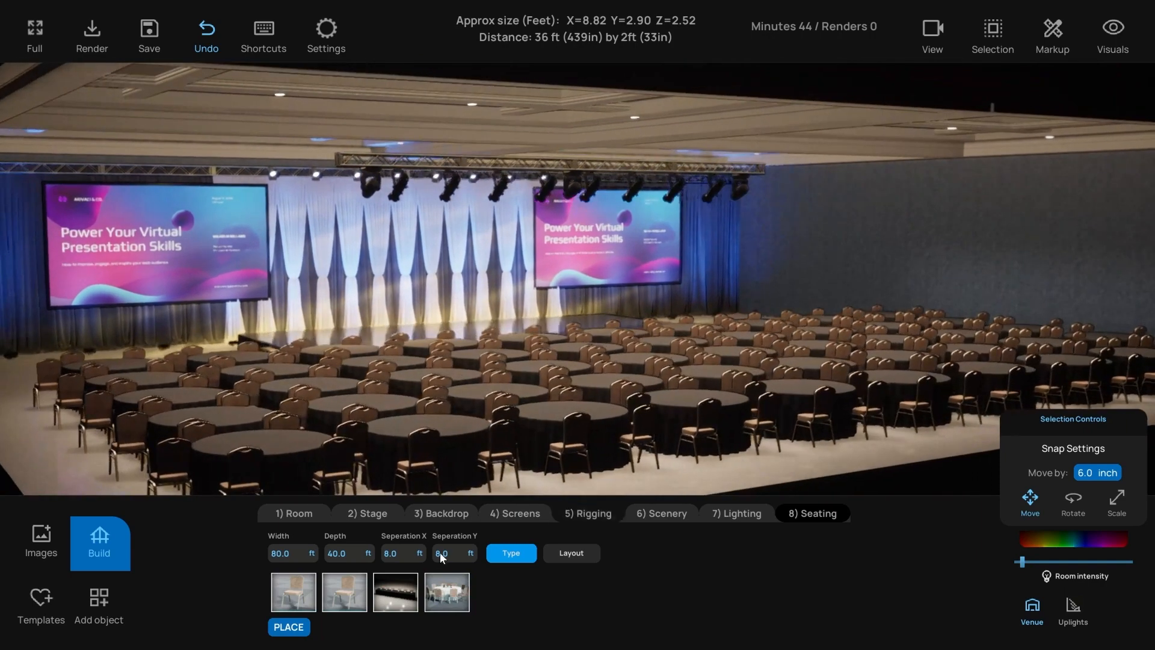
# - Space the round banquet tables 12 ft apart in both directions
pyautogui.click(401, 554)
pyautogui.write('1')
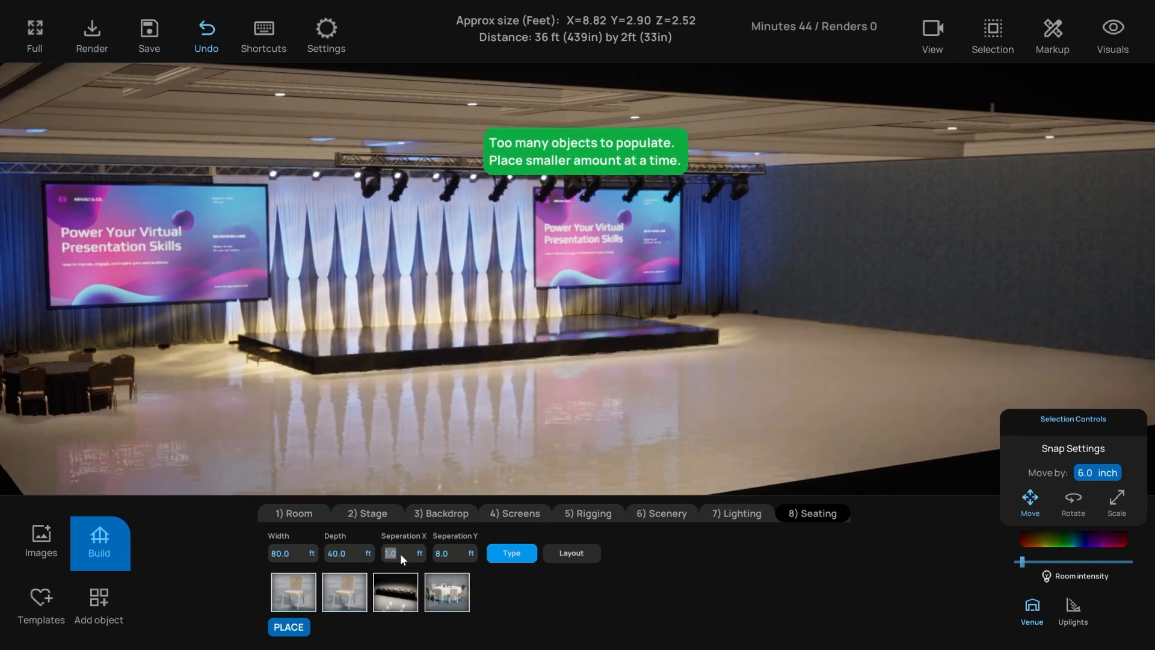
pyautogui.write('12')
pyautogui.press('Return')
pyautogui.press('Tab')
pyautogui.write('12')
pyautogui.press('Return')
# - Give the round tables place settings, more seats and light blue tablecloths
pyautogui.click(646, 414)
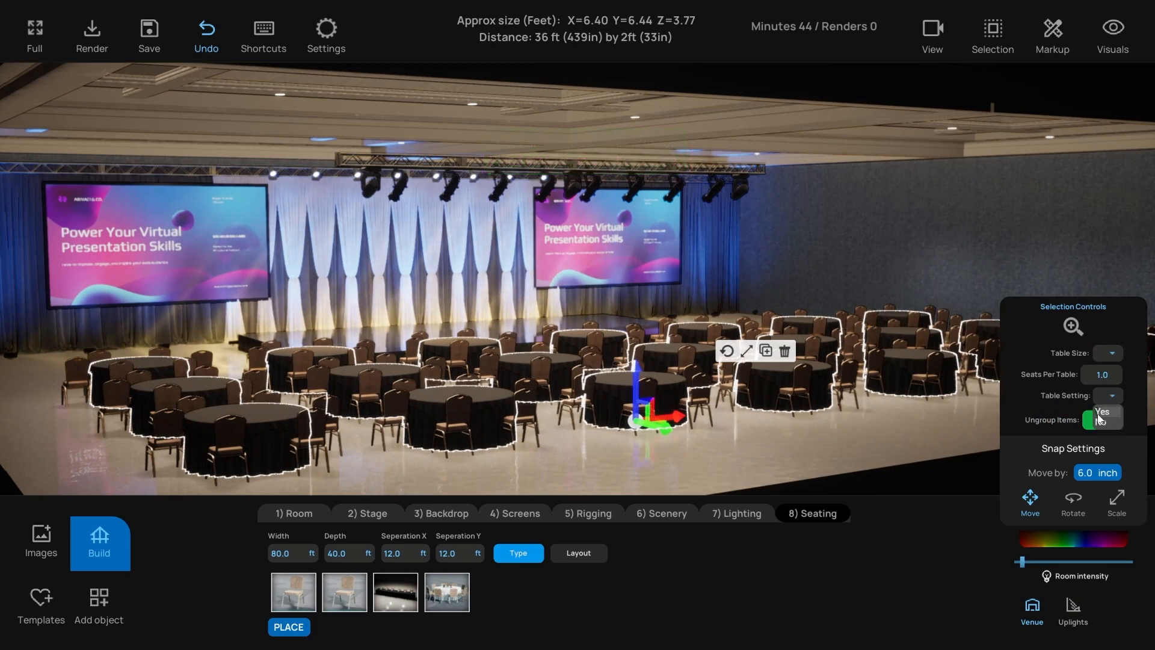
pyautogui.click(1102, 412)
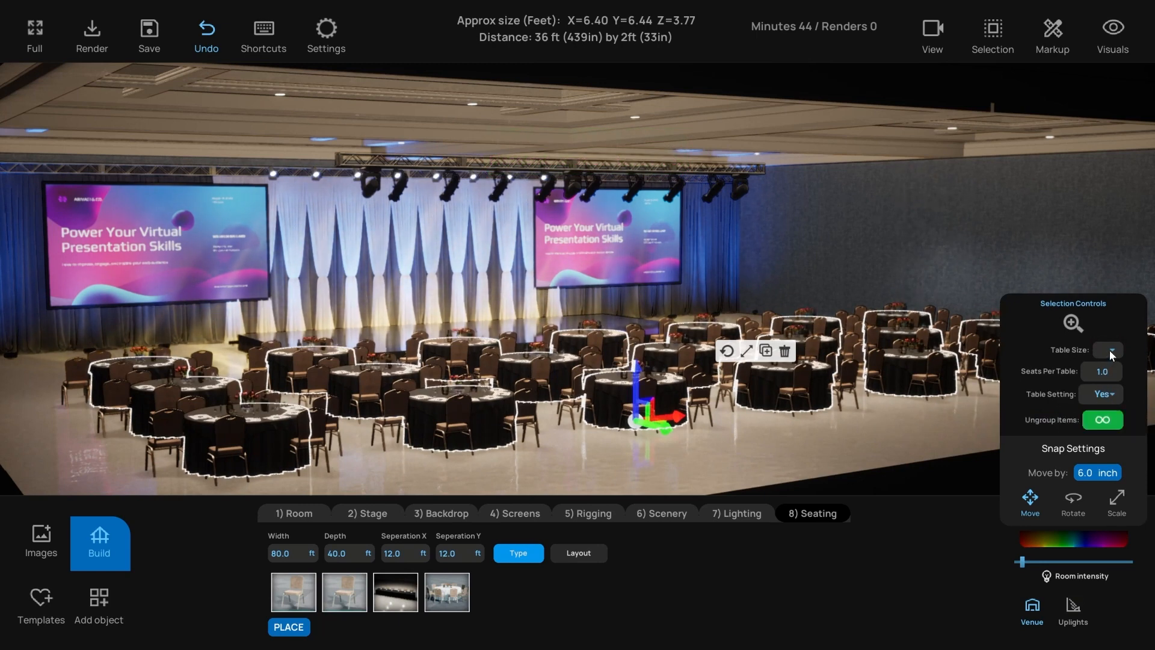
pyautogui.click(1108, 374)
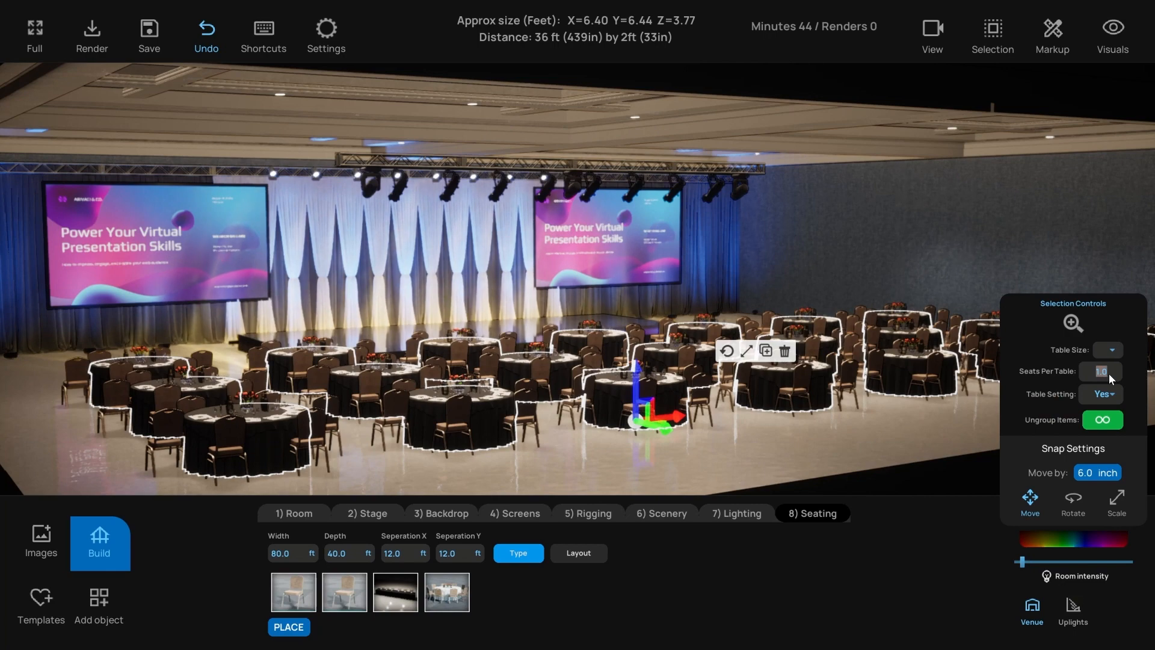
pyautogui.write('8')
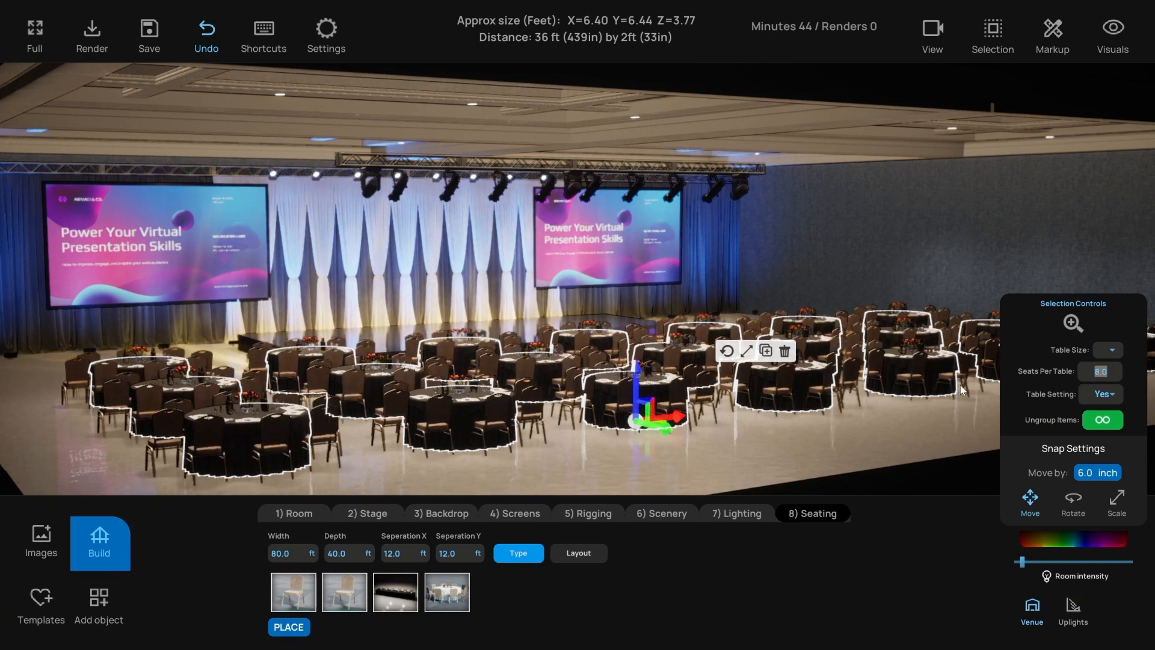
pyautogui.write('10')
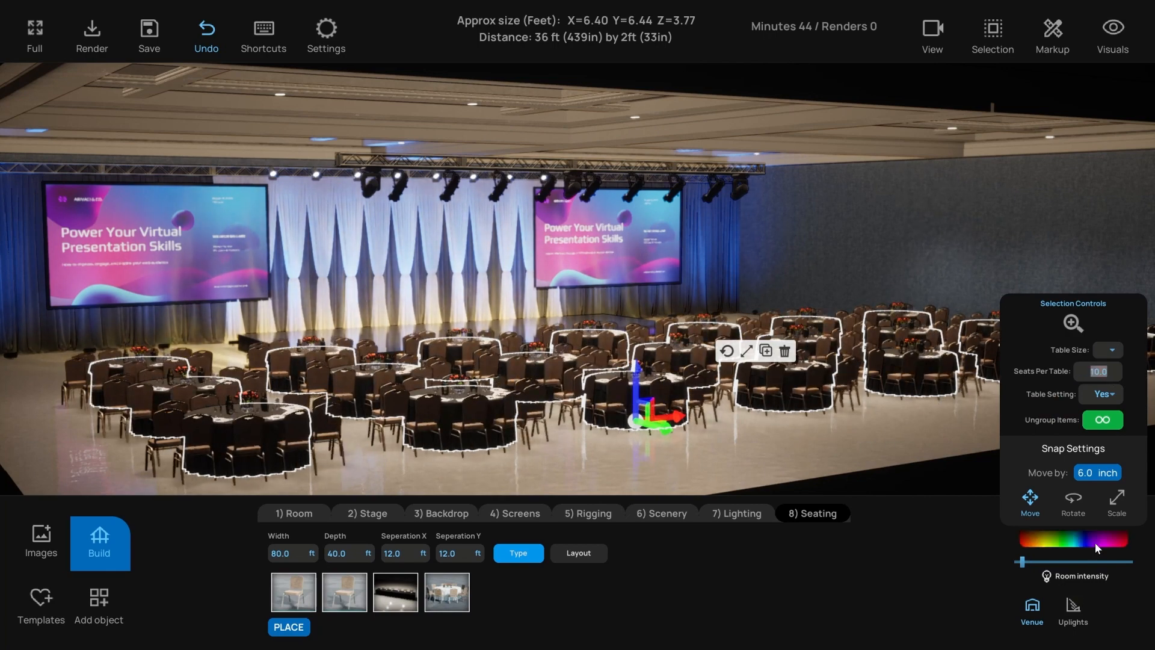
pyautogui.click(1095, 543)
pyautogui.moveTo(957, 424); pyautogui.dragTo(936, 397)
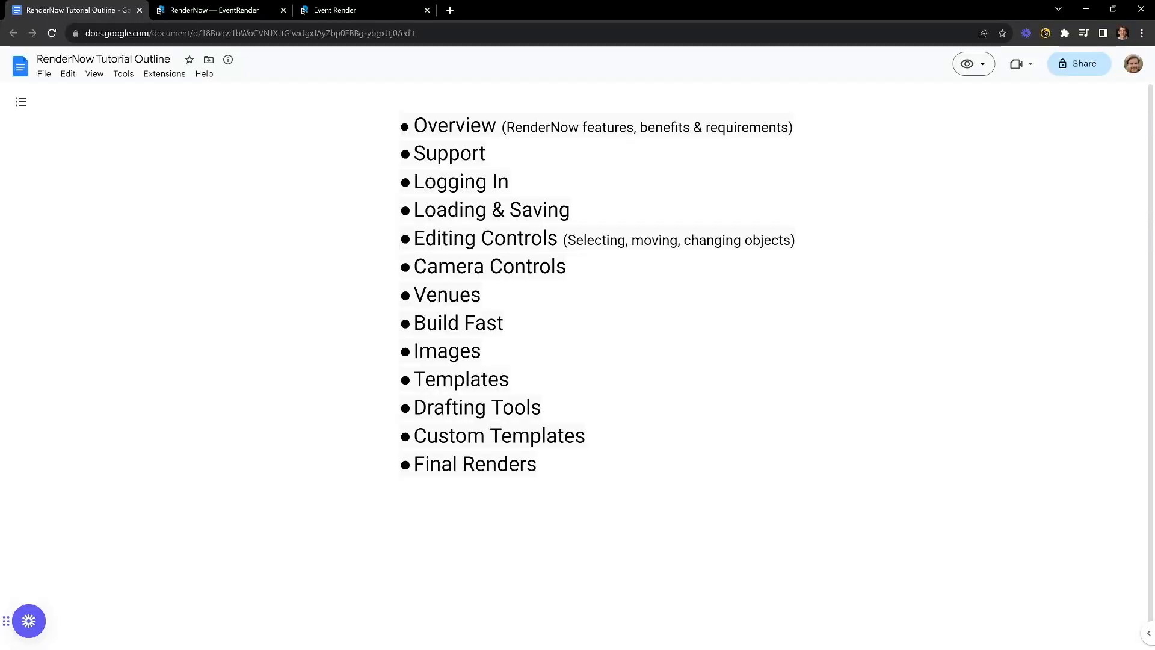
# - Return to the ballroom design tab and move the camera toward the stage
pyautogui.click(330, 9)
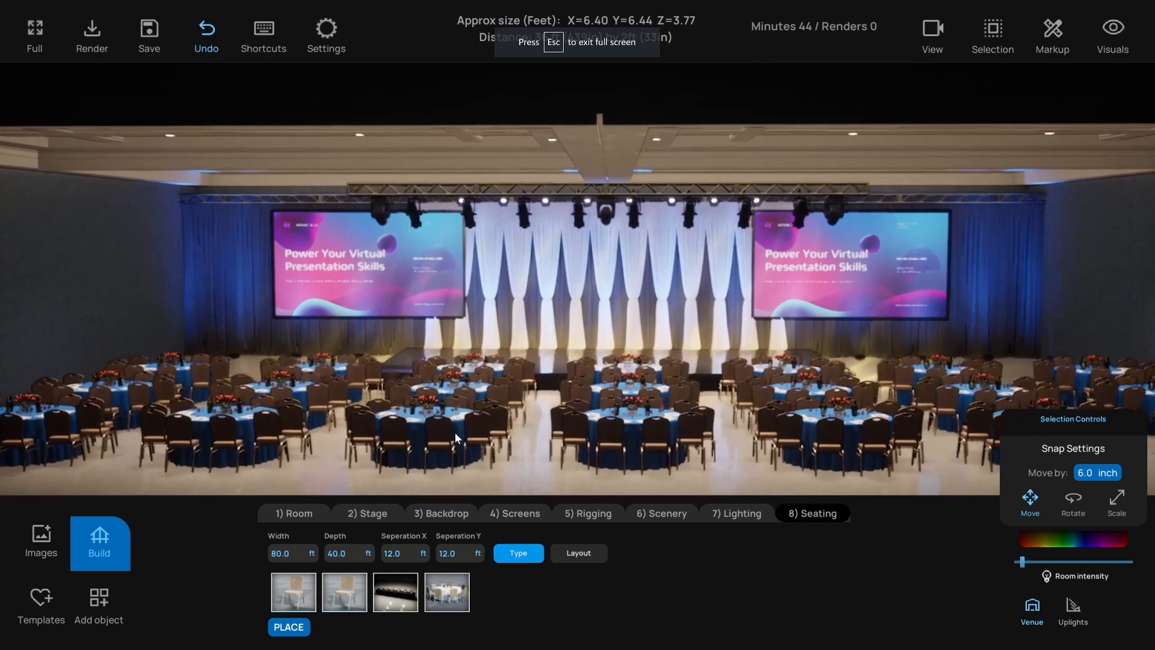
pyautogui.scroll(6, 455, 432)
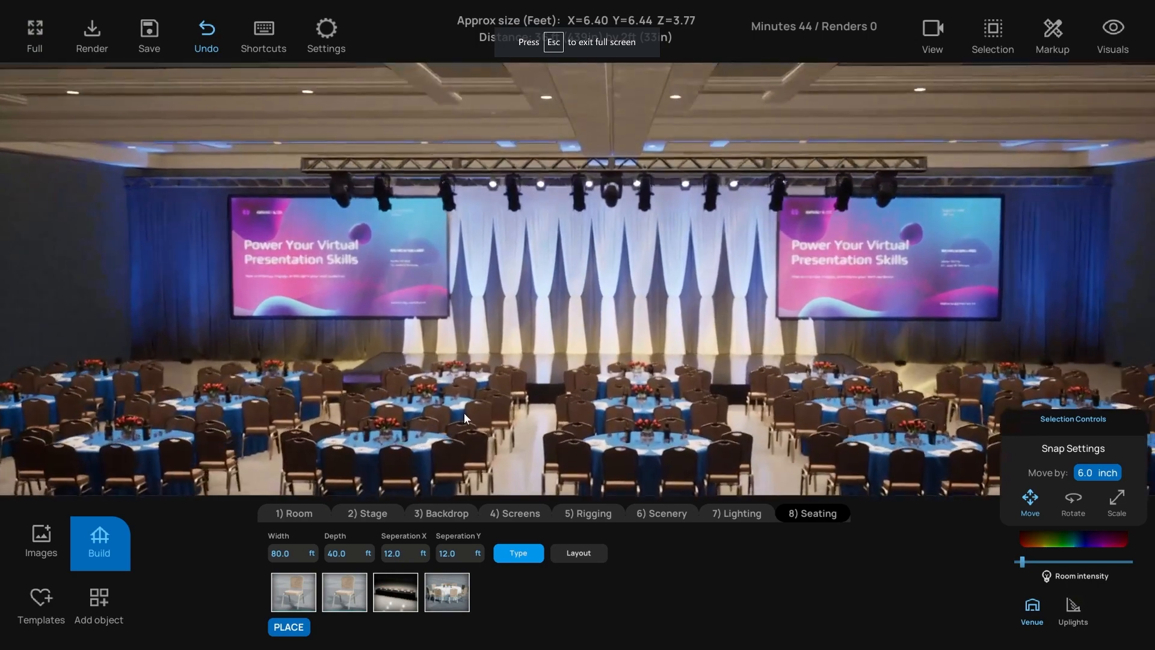
pyautogui.press('w')
pyautogui.press('d')
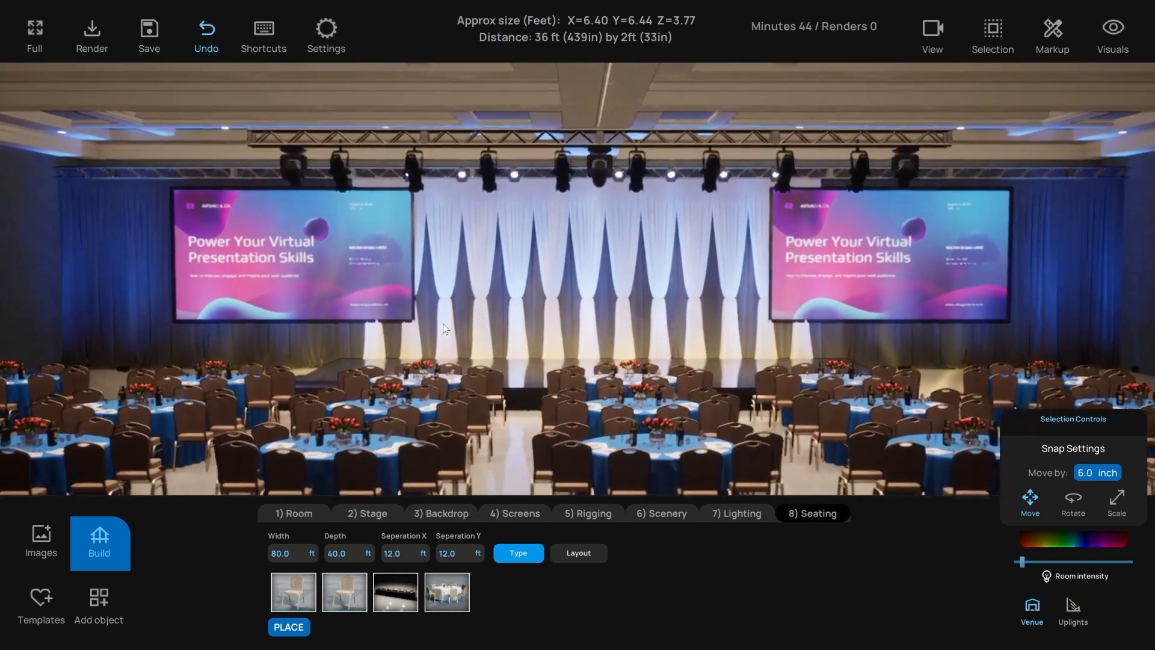
# - Open the image upload dialog and close it without uploading anything
pyautogui.click(42, 534)
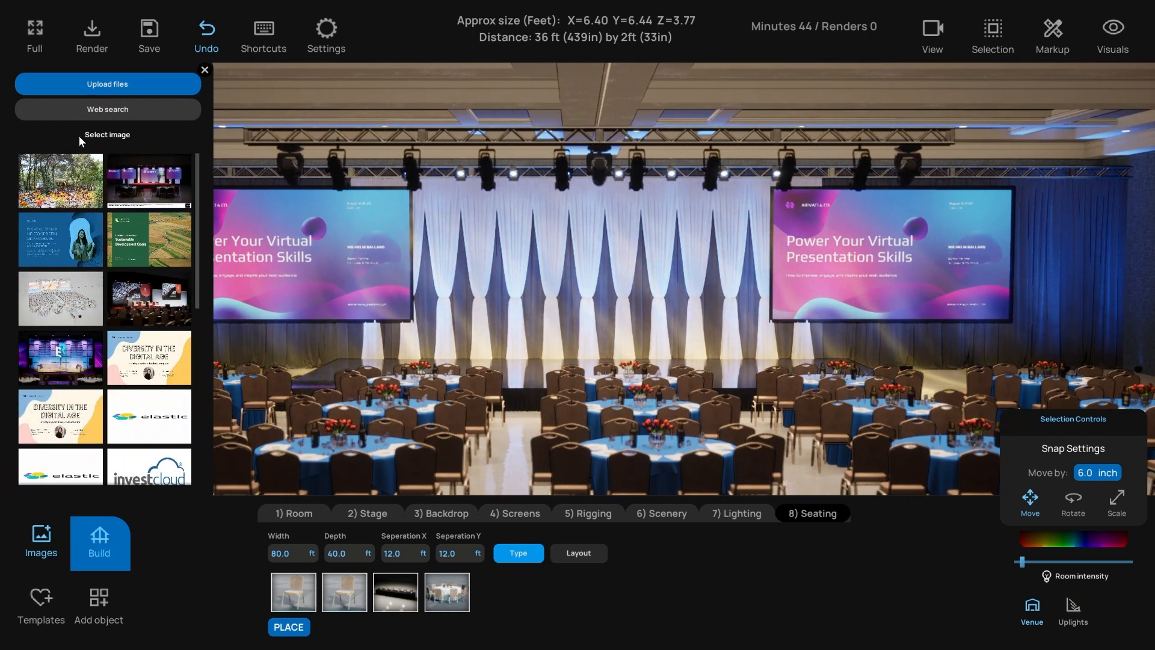
pyautogui.click(36, 84)
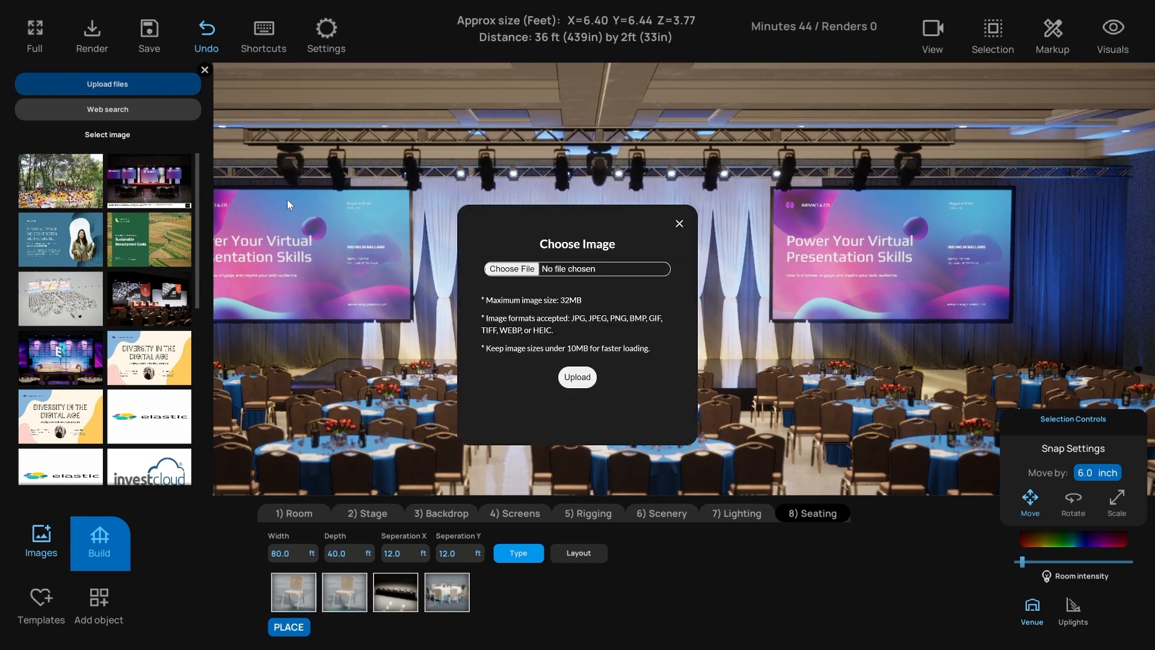
pyautogui.click(680, 225)
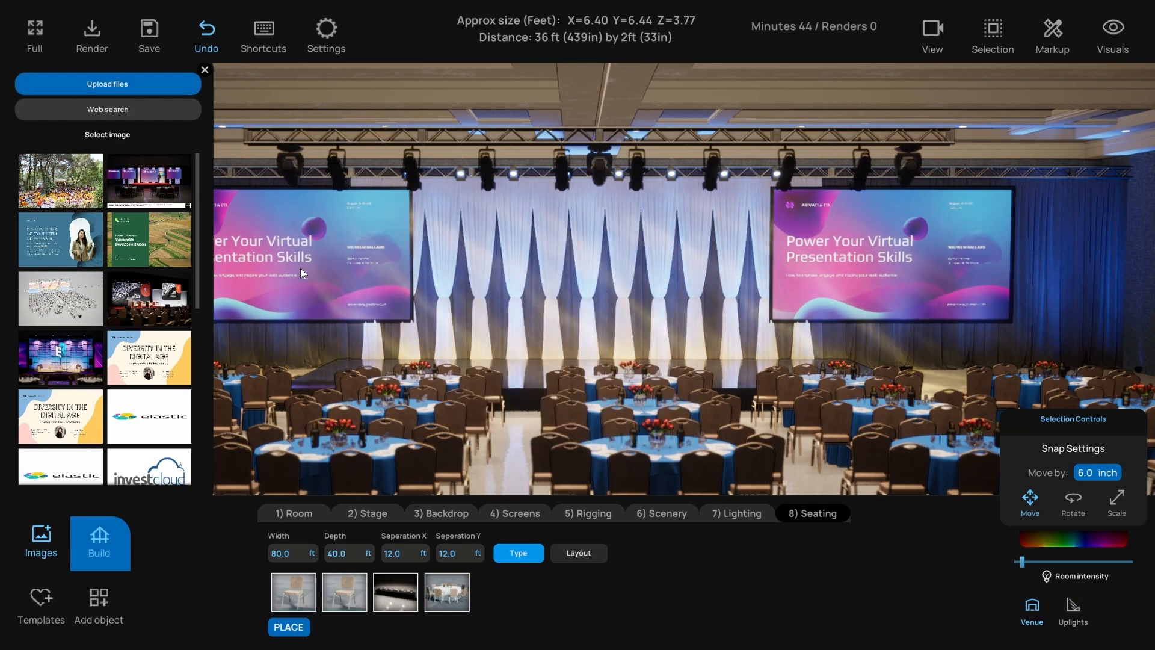
# - Put the founder introduction slide on the left screen and Diversity in the Digital Age on the right
pyautogui.click(824, 256)
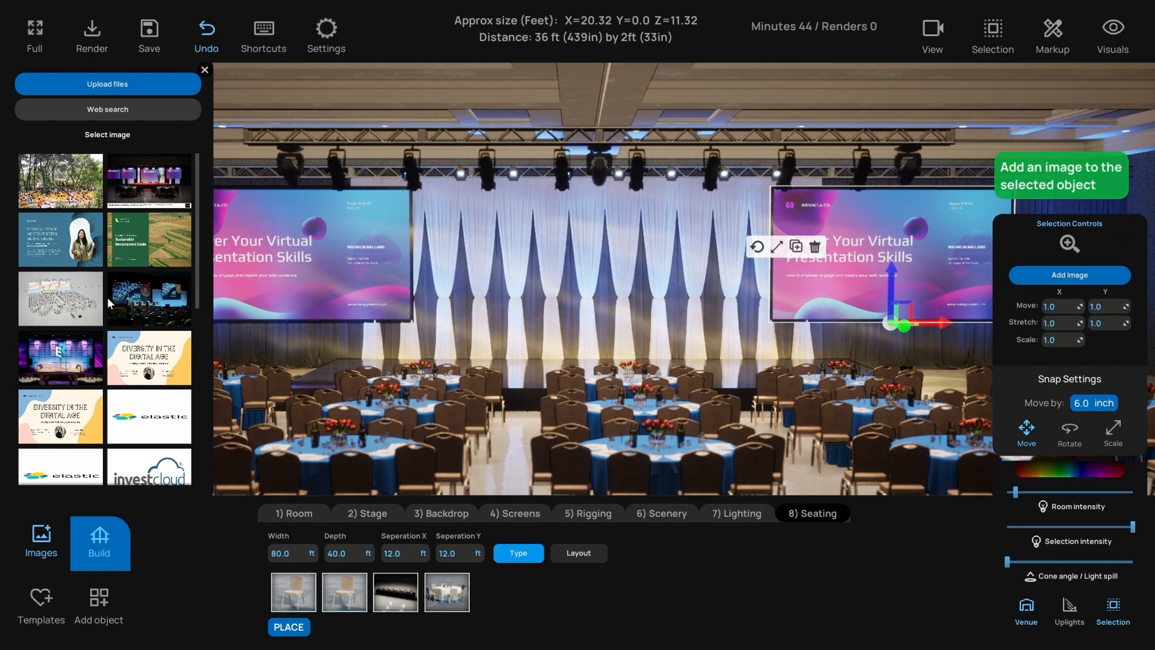
pyautogui.click(331, 274)
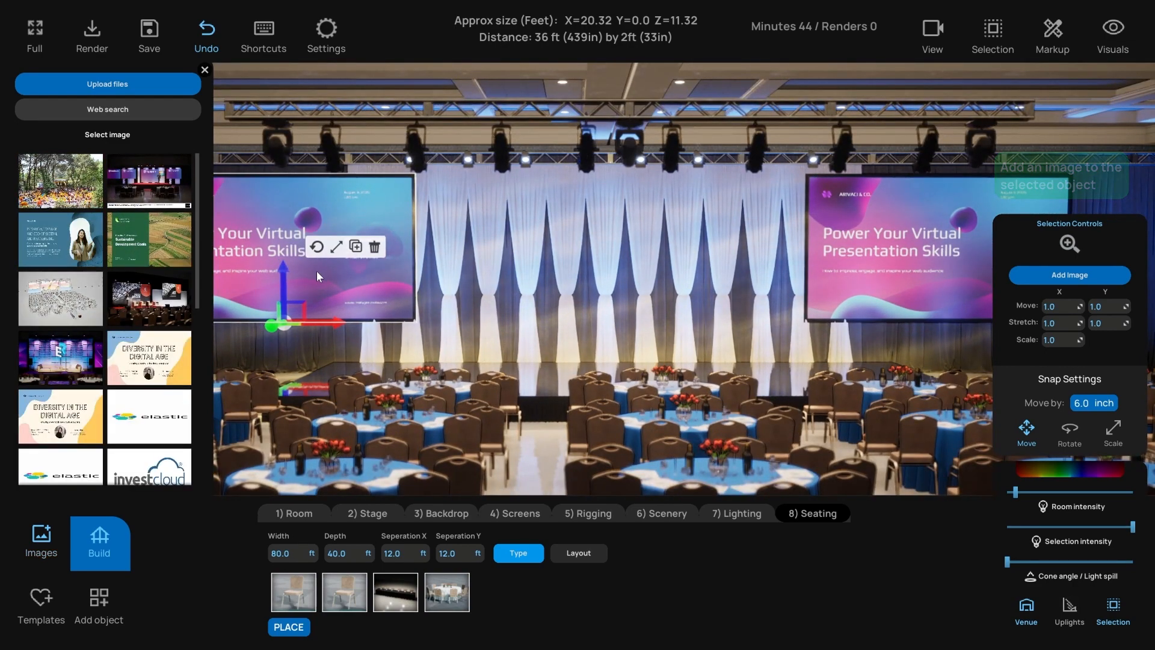
pyautogui.click(63, 242)
pyautogui.click(880, 247)
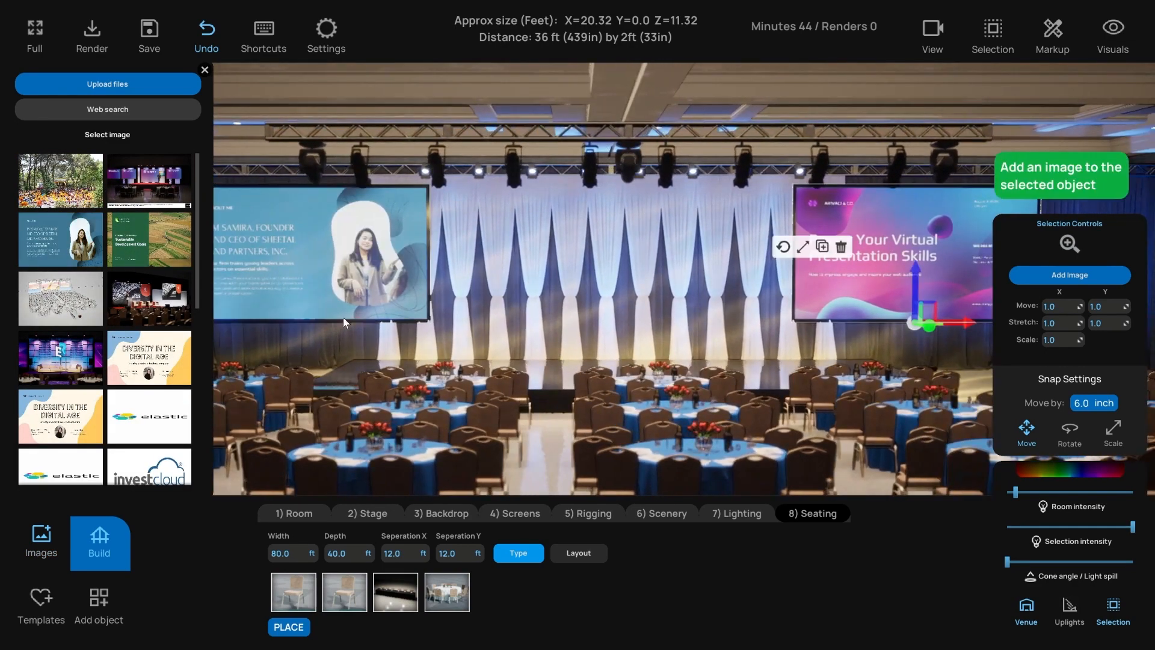
pyautogui.click(149, 358)
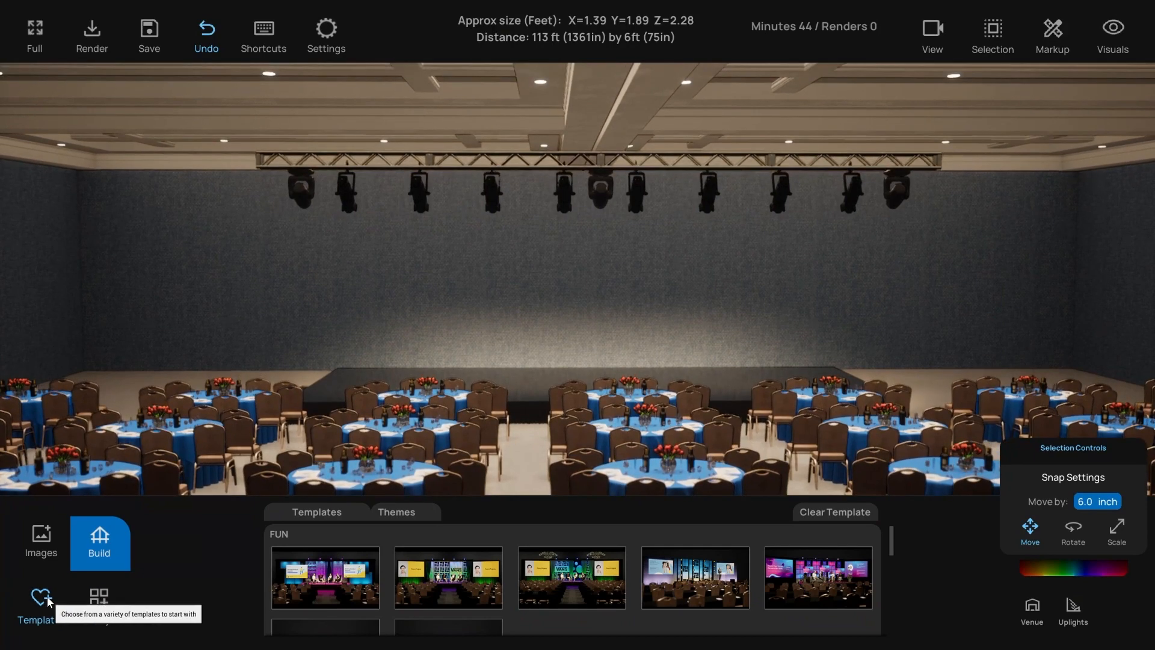
# - Scroll the Templates list to the ELEGANT set and frame the ballroom from above the tables
pyautogui.scroll(-2, 380, 575)
pyautogui.scroll(1, 379, 575)
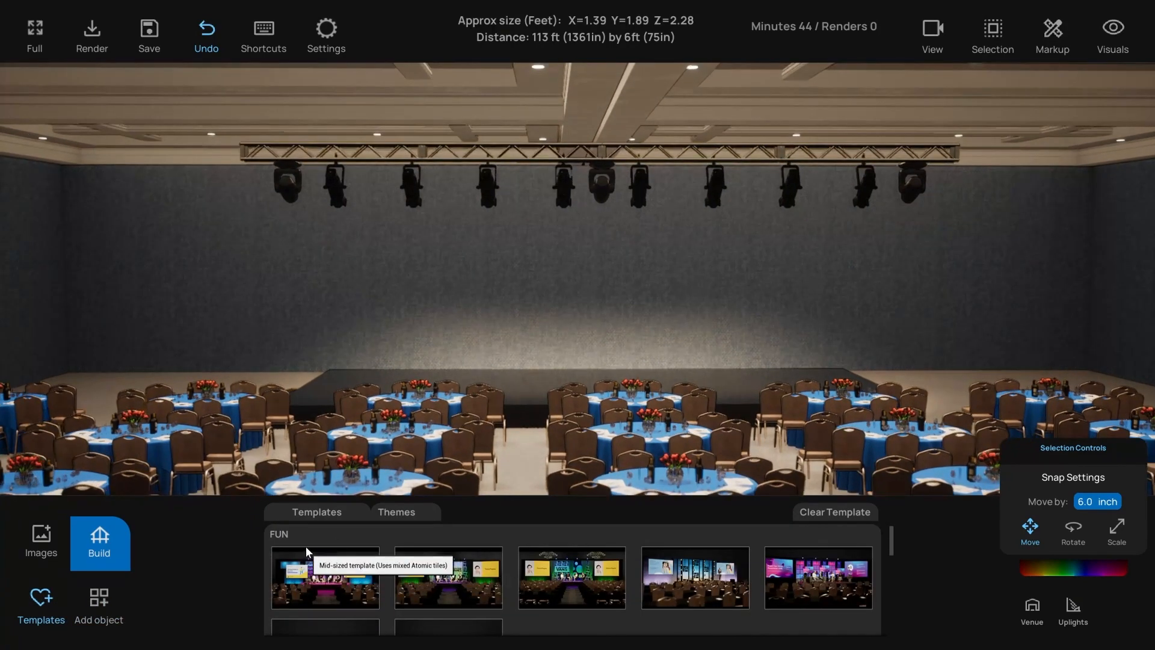
pyautogui.scroll(-2, 359, 572)
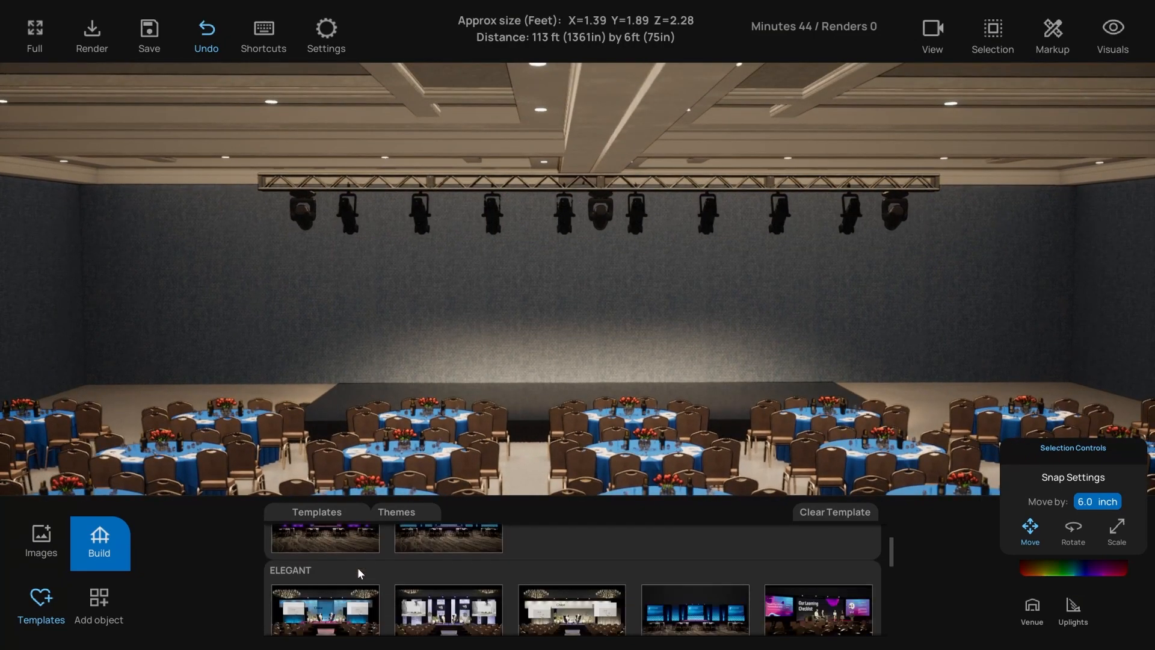
pyautogui.scroll(-1, 357, 572)
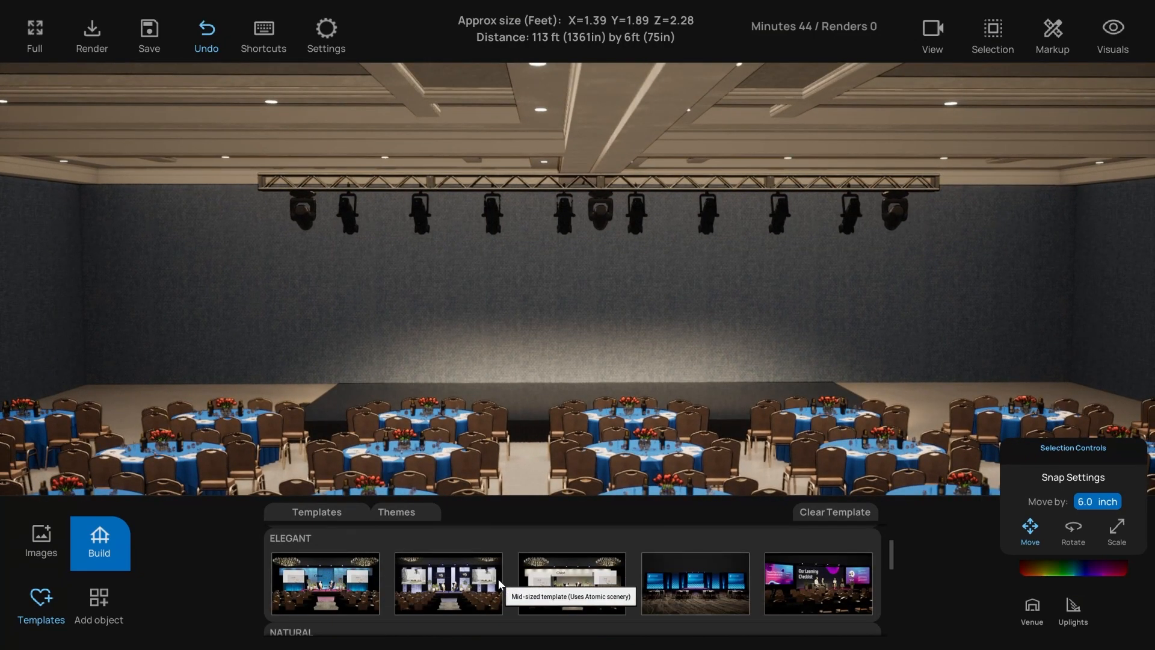
pyautogui.scroll(-4, 492, 578)
pyautogui.scroll(-4, 489, 578)
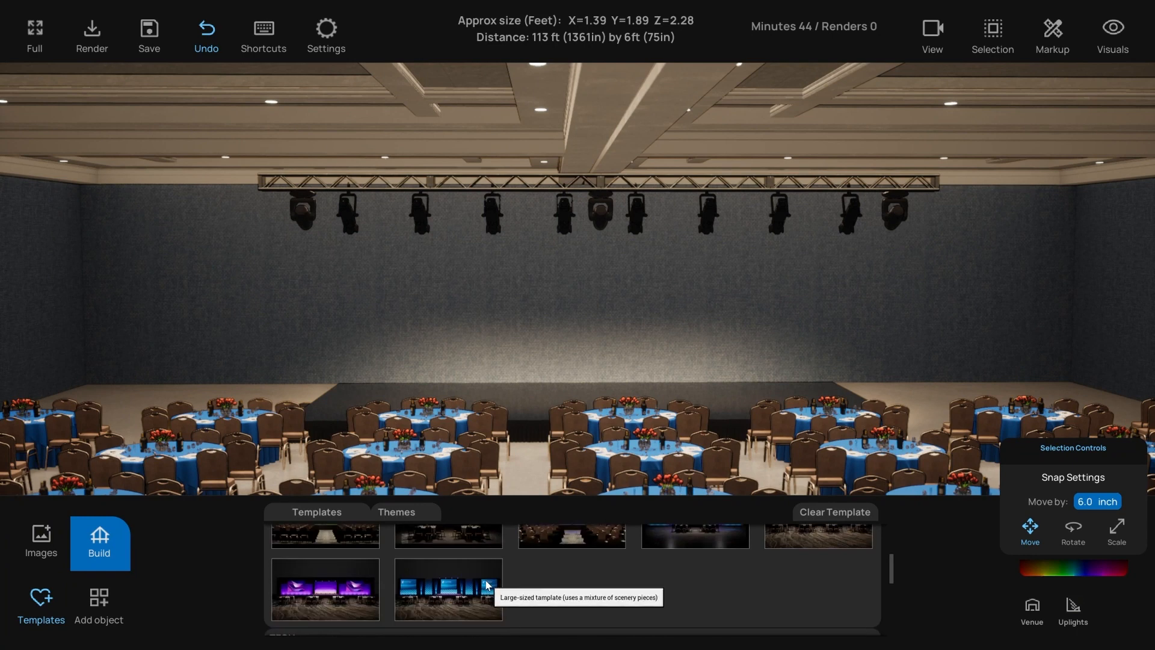
pyautogui.scroll(8, 489, 576)
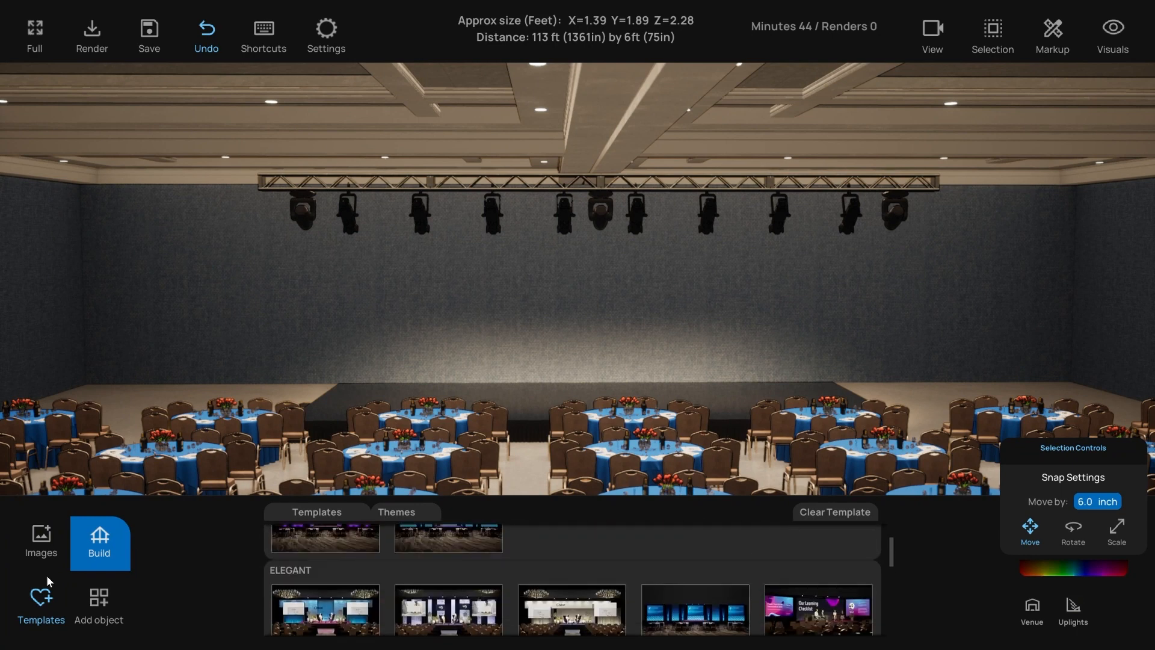
pyautogui.scroll(-3, 323, 401)
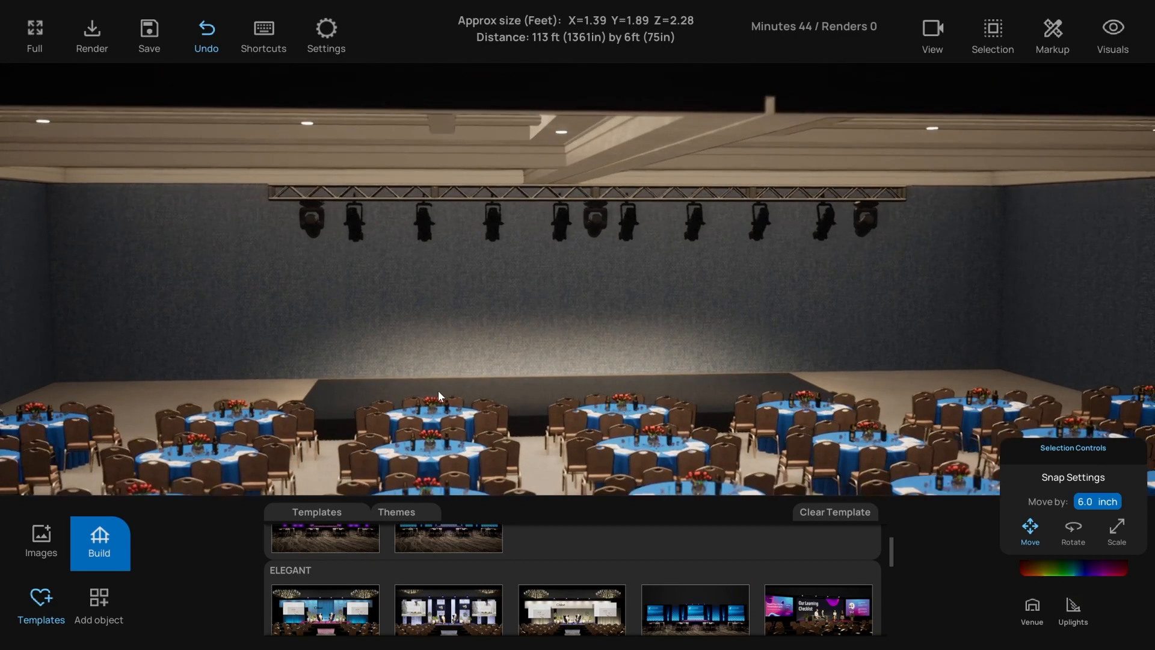
pyautogui.moveTo(439, 392); pyautogui.dragTo(426, 391, button='right')
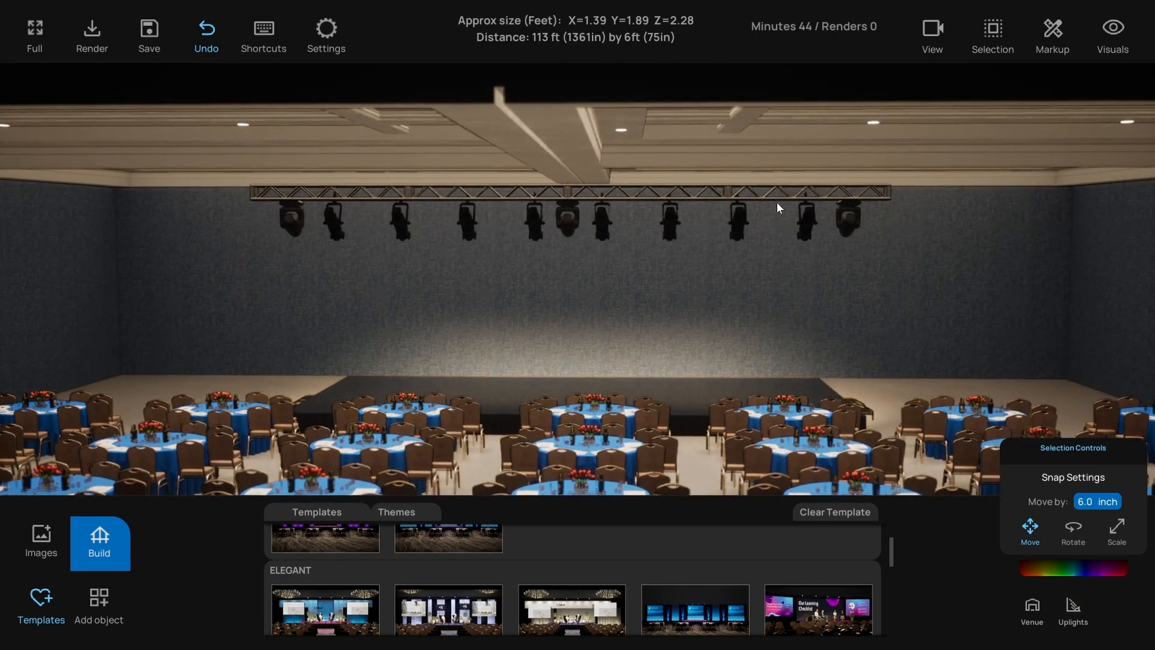
pyautogui.moveTo(430, 392); pyautogui.dragTo(521, 395, button='right')
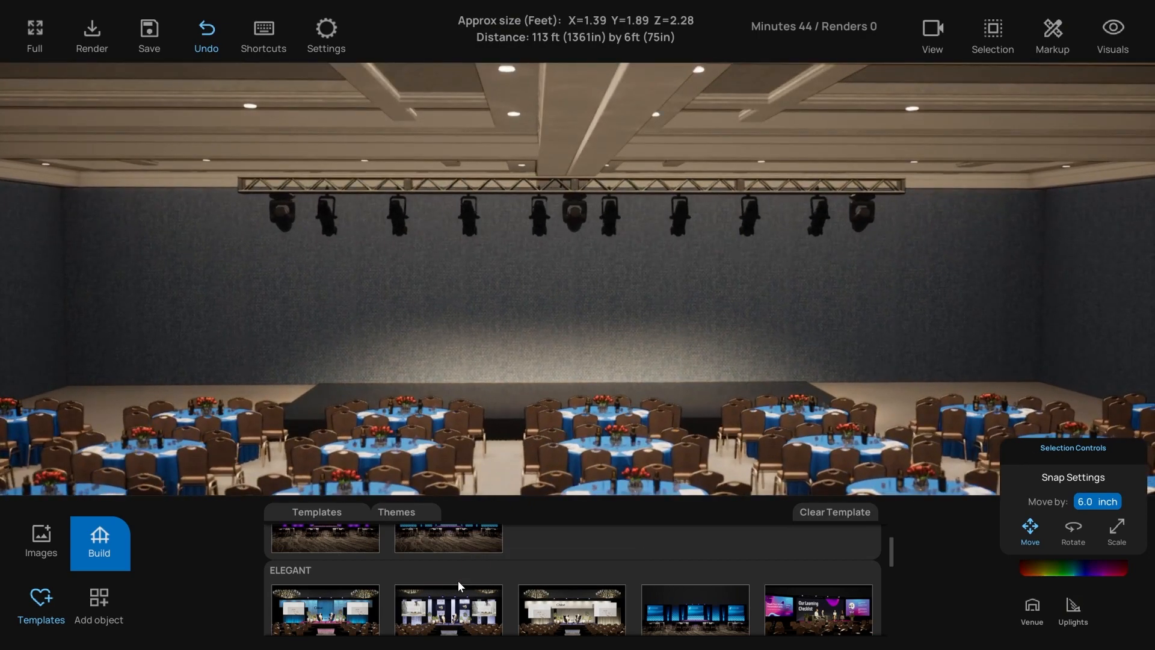
pyautogui.scroll(2, 457, 580)
pyautogui.scroll(-3, 458, 580)
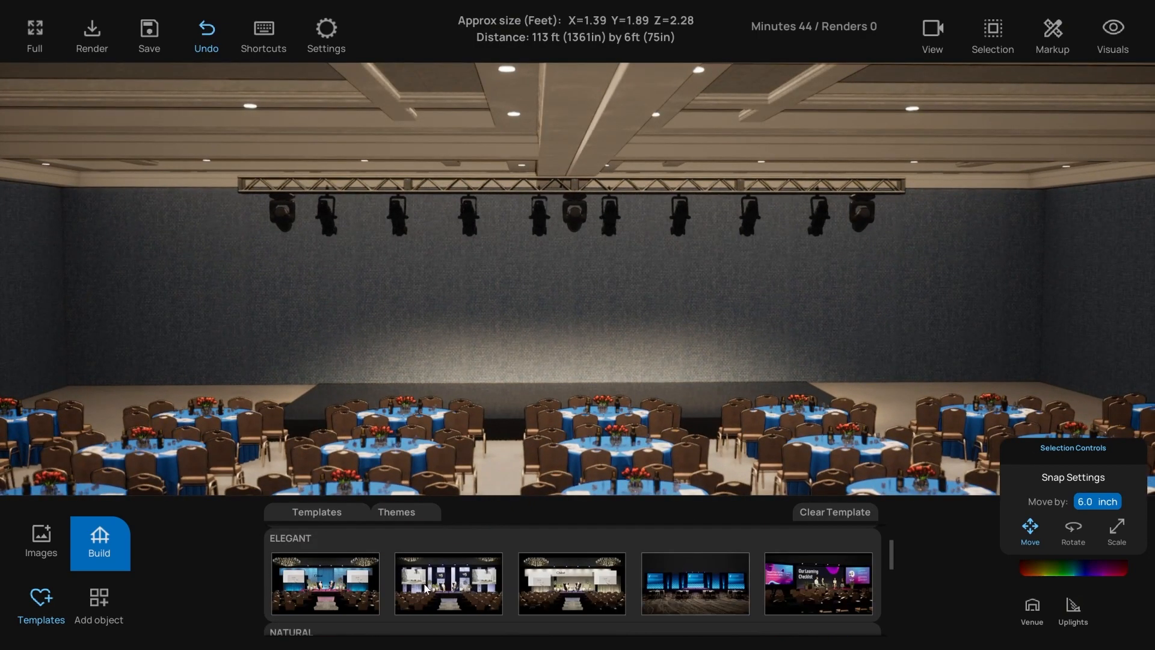
pyautogui.press('w')
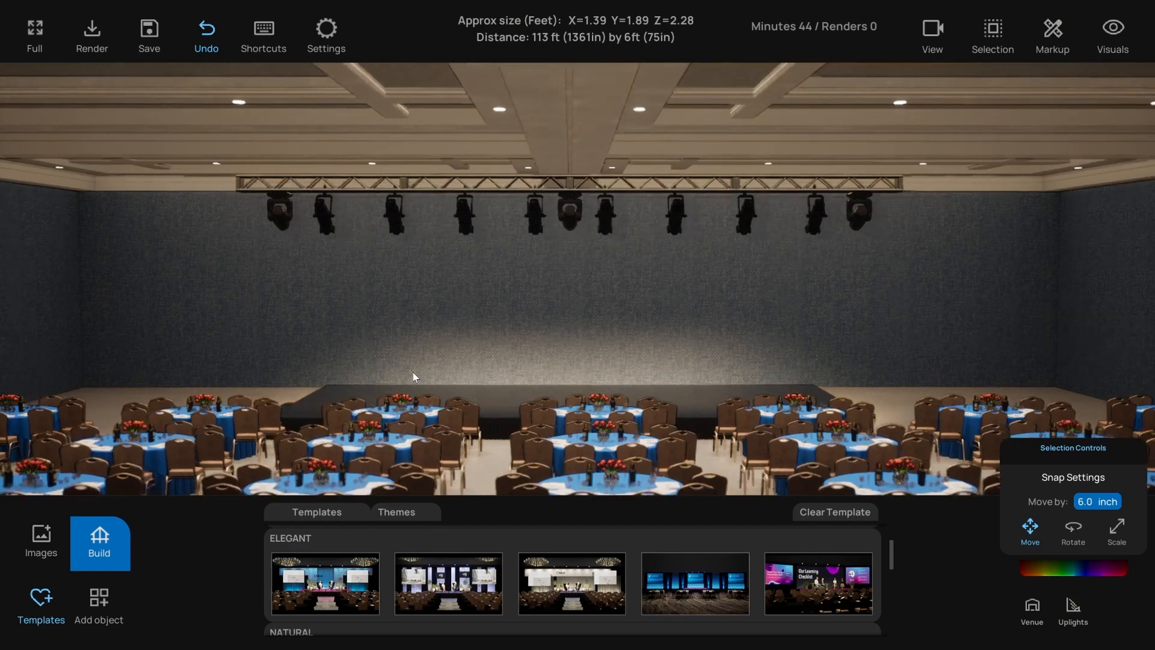
pyautogui.press('e')
pyautogui.moveTo(379, 390); pyautogui.dragTo(381, 392, button='right')
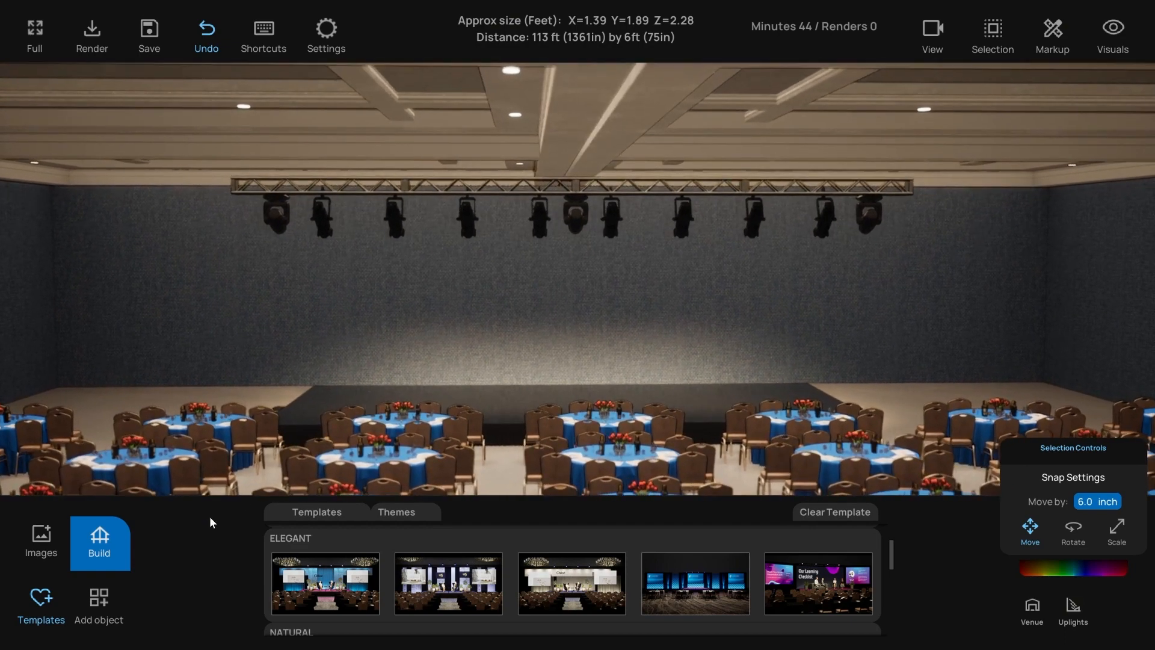
# - Place the first ELEGANT stage template in the ballroom and face the camera toward it
pyautogui.moveTo(320, 583); pyautogui.dragTo(403, 396)
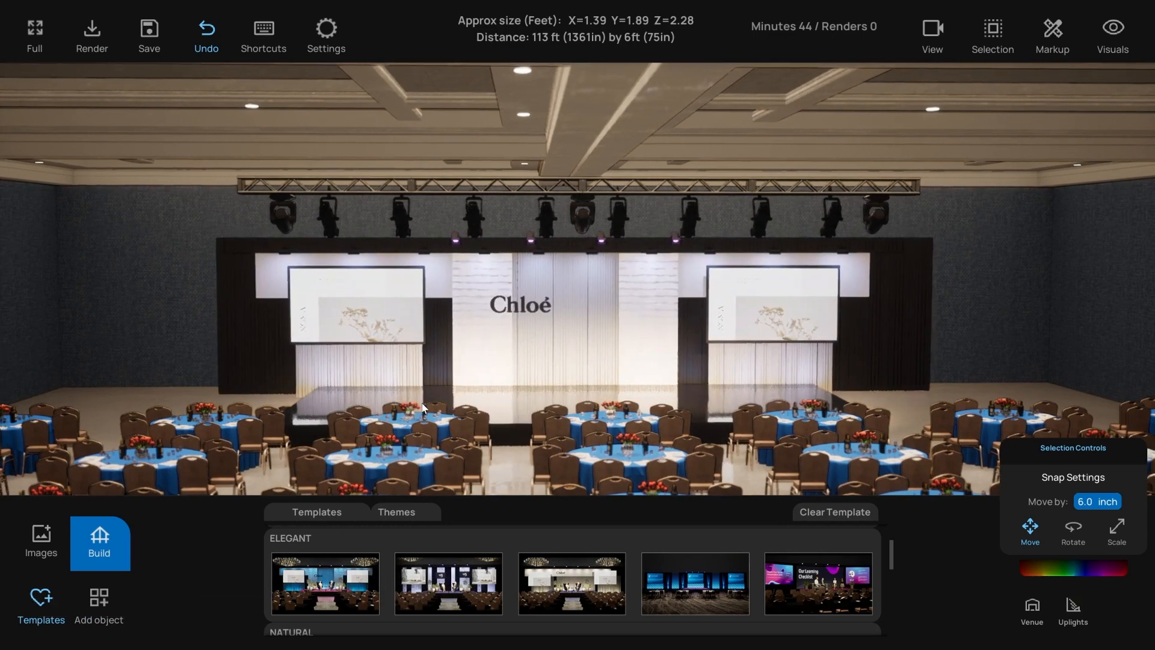
pyautogui.moveTo(417, 402)
pyautogui.mouseDown(button='right')
pyautogui.moveTo(443, 406)
pyautogui.moveTo(384, 405)
pyautogui.moveTo(395, 403)
pyautogui.mouseUp(button='right')
pyautogui.press('w')
pyautogui.press('a')
pyautogui.press('d')
pyautogui.press('s')
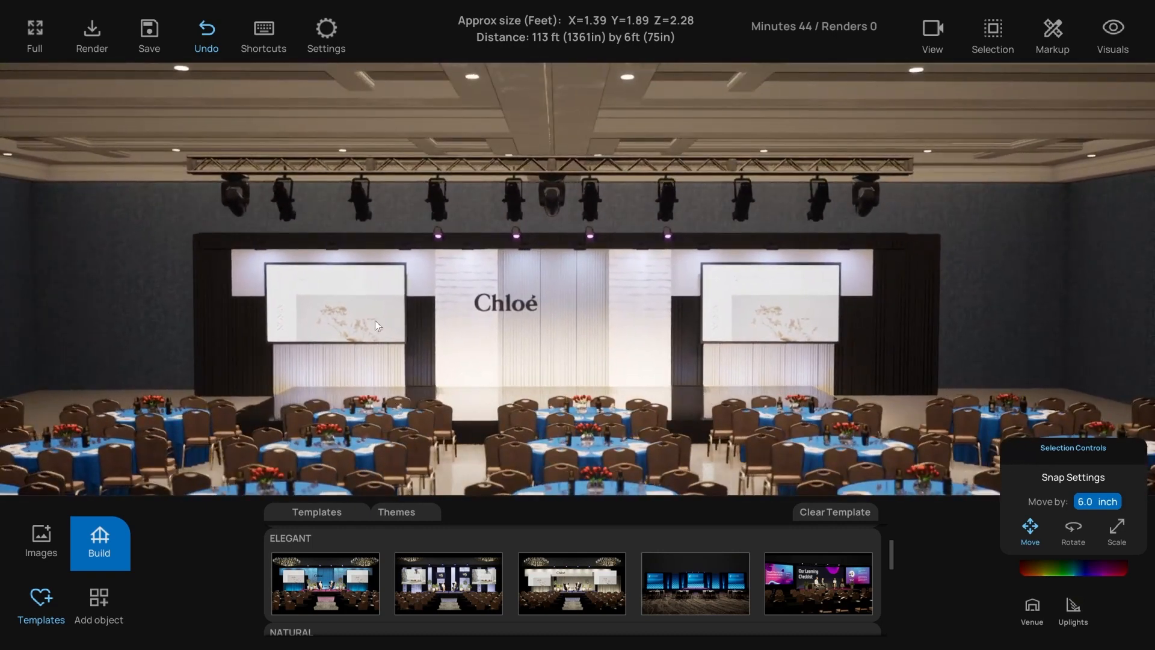
# - Apply the founder introduction slide to both side projection screens
pyautogui.click(322, 319)
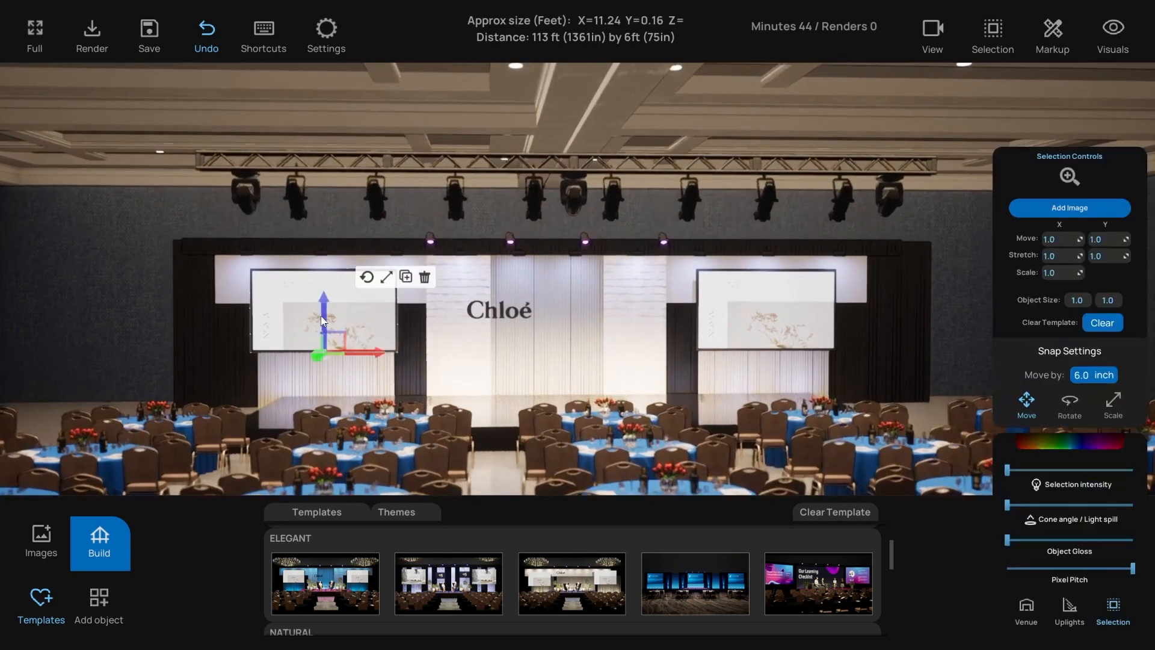
pyautogui.click(41, 536)
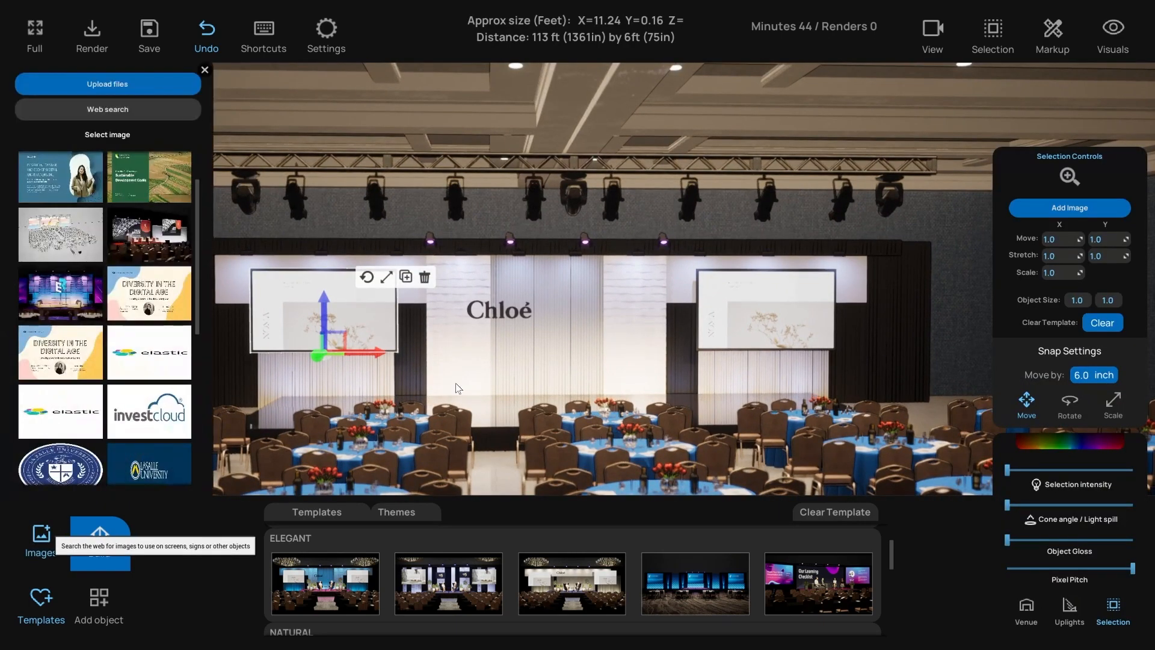
pyautogui.click(739, 319)
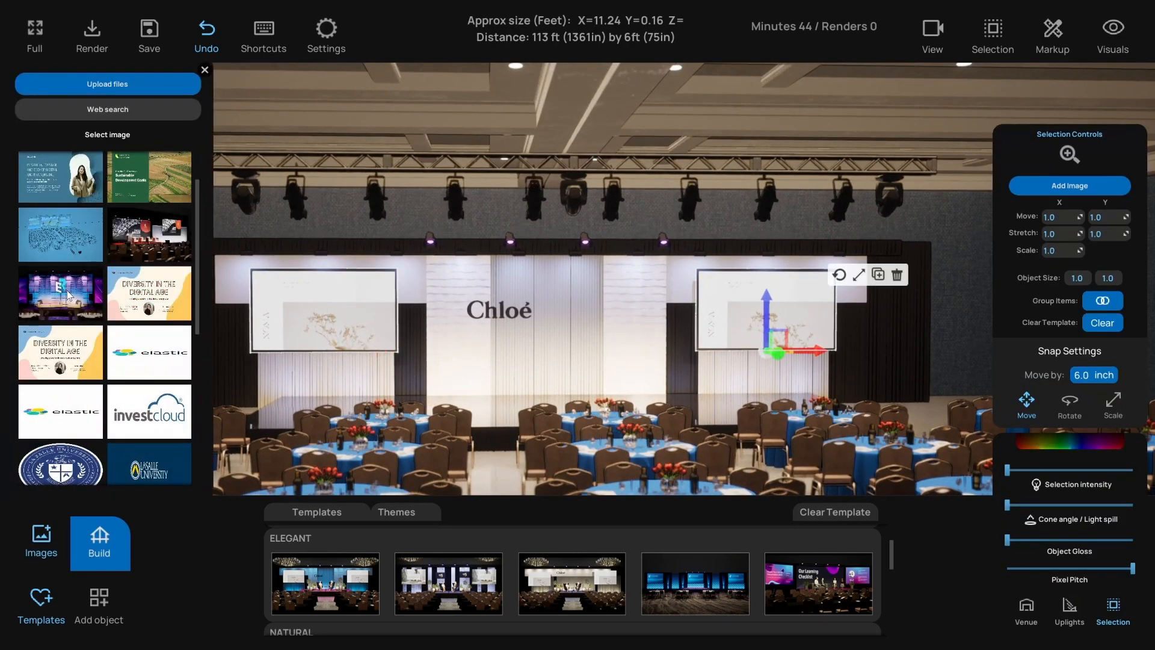
pyautogui.click(204, 71)
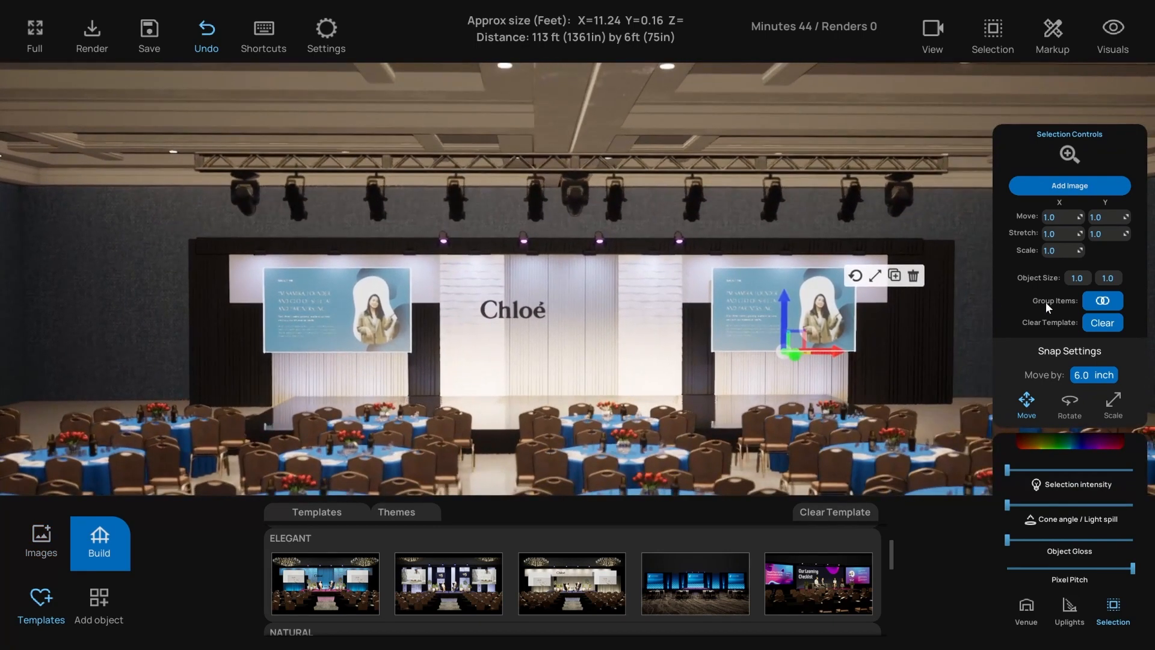
# - Enlarge both screens and lower their top edges
pyautogui.click(881, 276)
pyautogui.moveTo(768, 333); pyautogui.dragTo(733, 315)
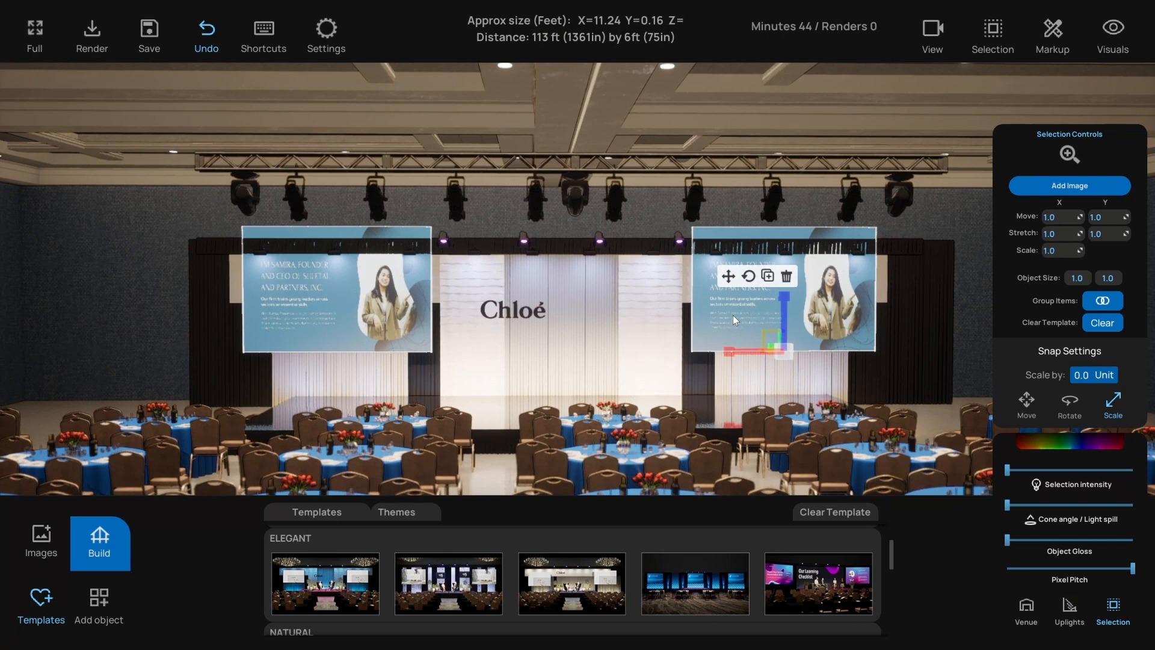
pyautogui.click(728, 276)
pyautogui.click(875, 276)
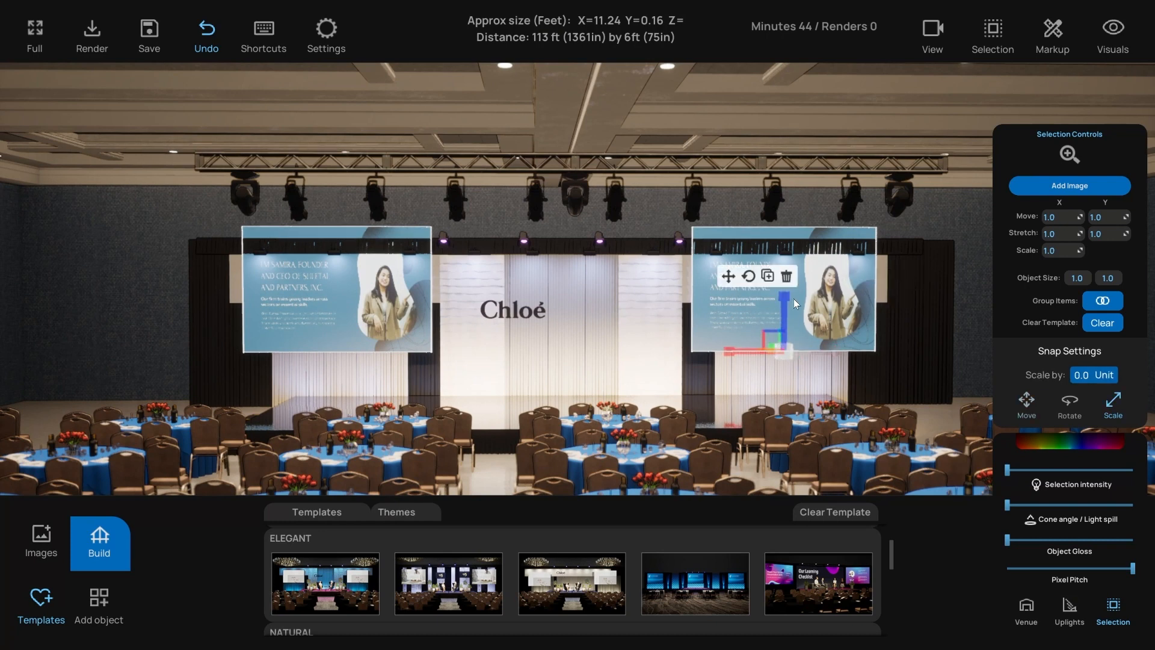
pyautogui.moveTo(787, 300); pyautogui.dragTo(781, 319)
pyautogui.click(729, 277)
# - Orbit and raise the camera above the stage, then select the left wall panel
pyautogui.press('a')
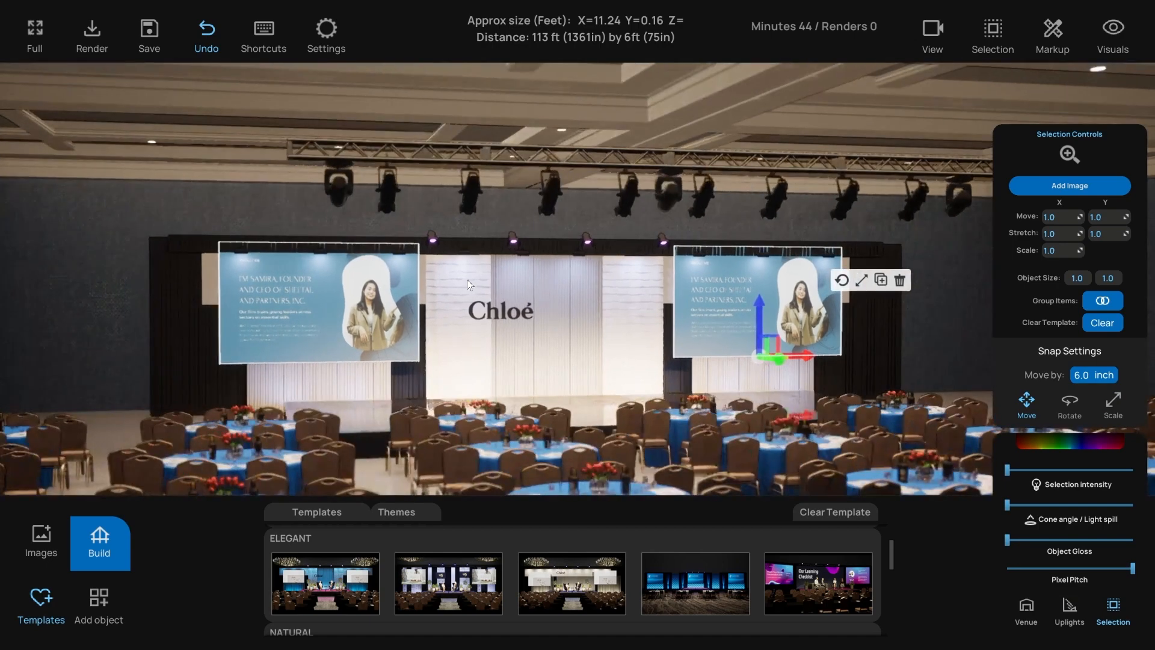
pyautogui.click(264, 221)
pyautogui.press('a')
pyautogui.press('e')
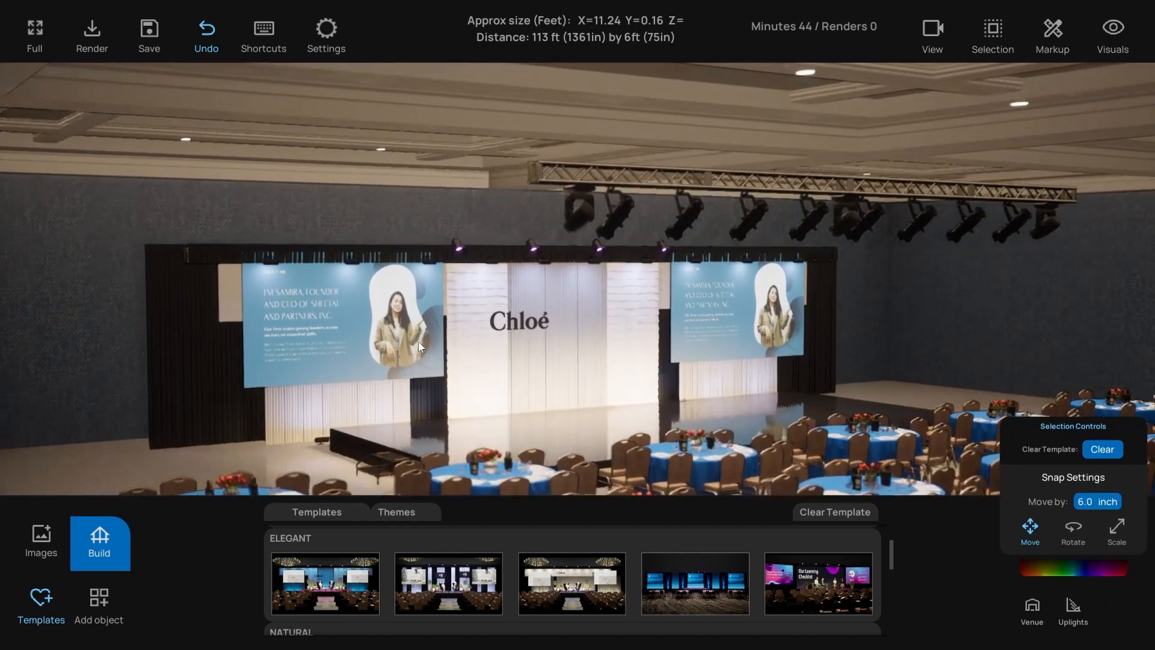
pyautogui.moveTo(409, 343); pyautogui.dragTo(384, 335, button='right')
pyautogui.press('e')
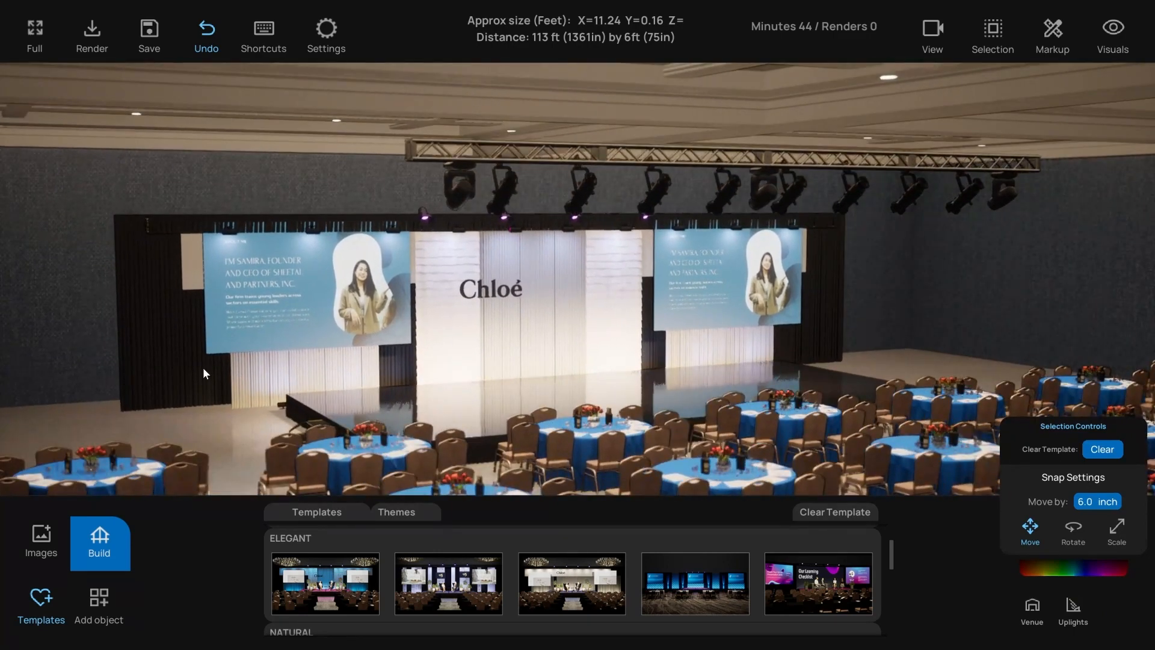
pyautogui.press('s')
pyautogui.click(186, 251)
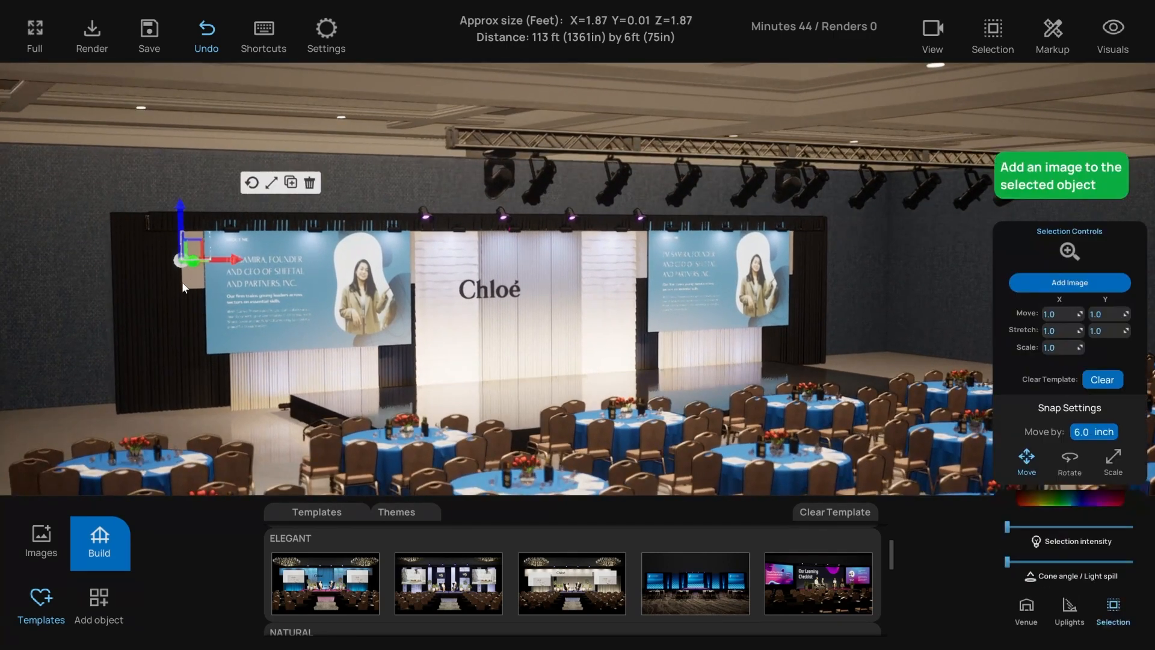
# - Select the garland row in the top-down plan, then return to the 3-D room view
pyautogui.press('t')
pyautogui.click(290, 262)
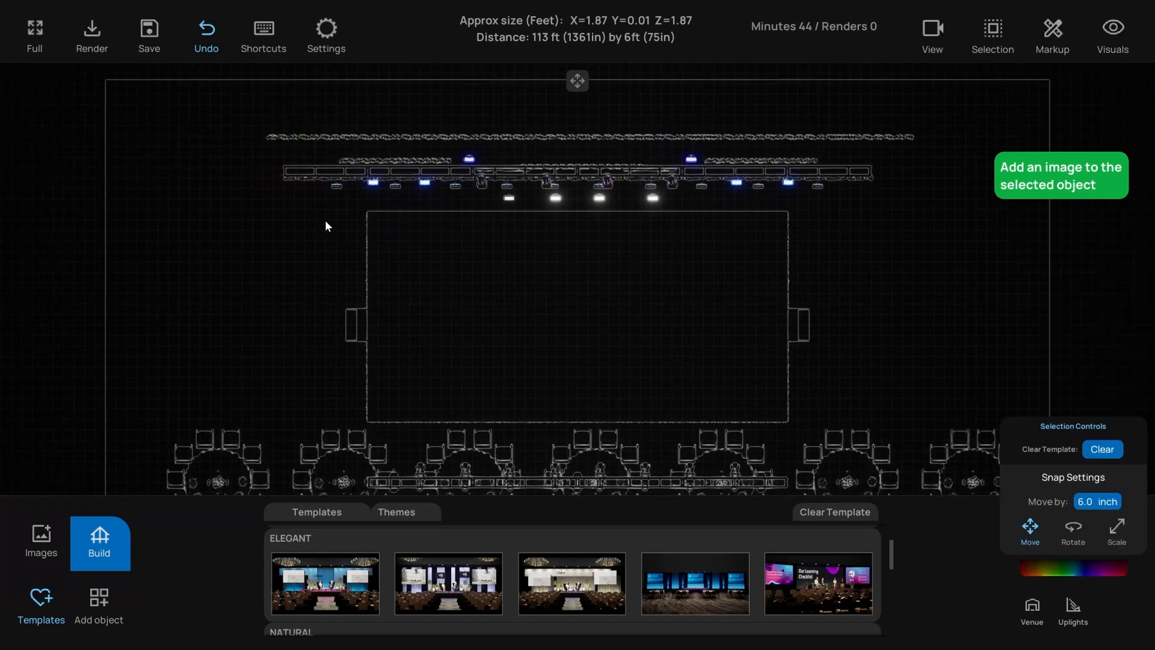
pyautogui.scroll(5, 336, 209)
pyautogui.moveTo(336, 209); pyautogui.dragTo(371, 269, button='middle')
pyautogui.scroll(-1, 371, 269)
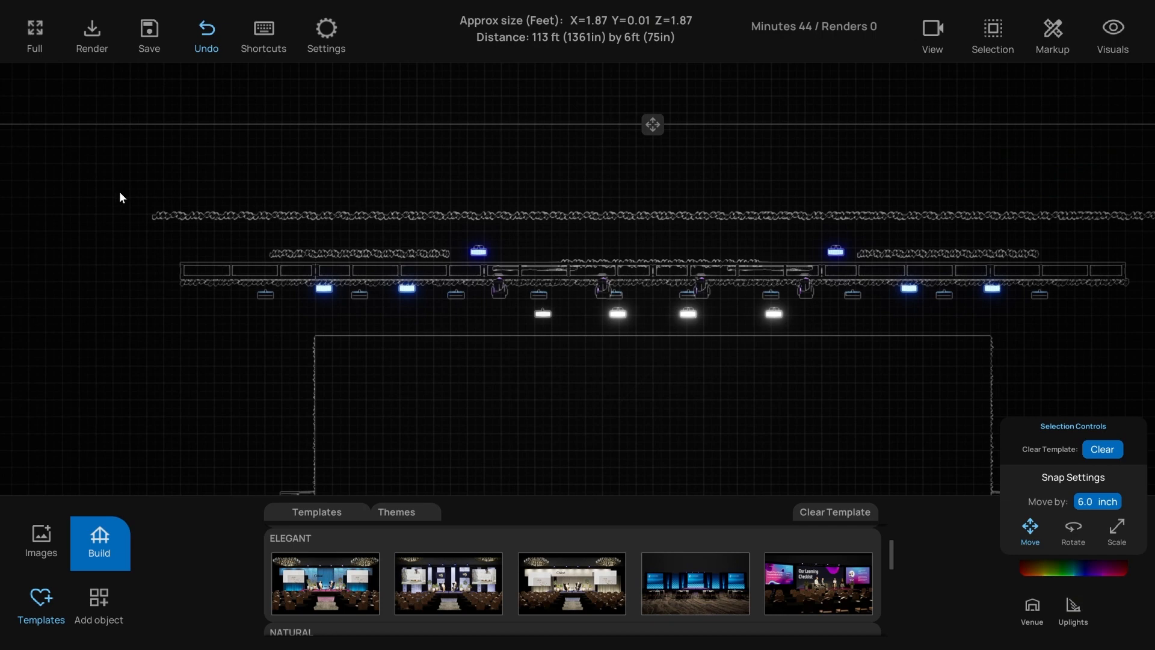
pyautogui.moveTo(120, 192); pyautogui.dragTo(1057, 226)
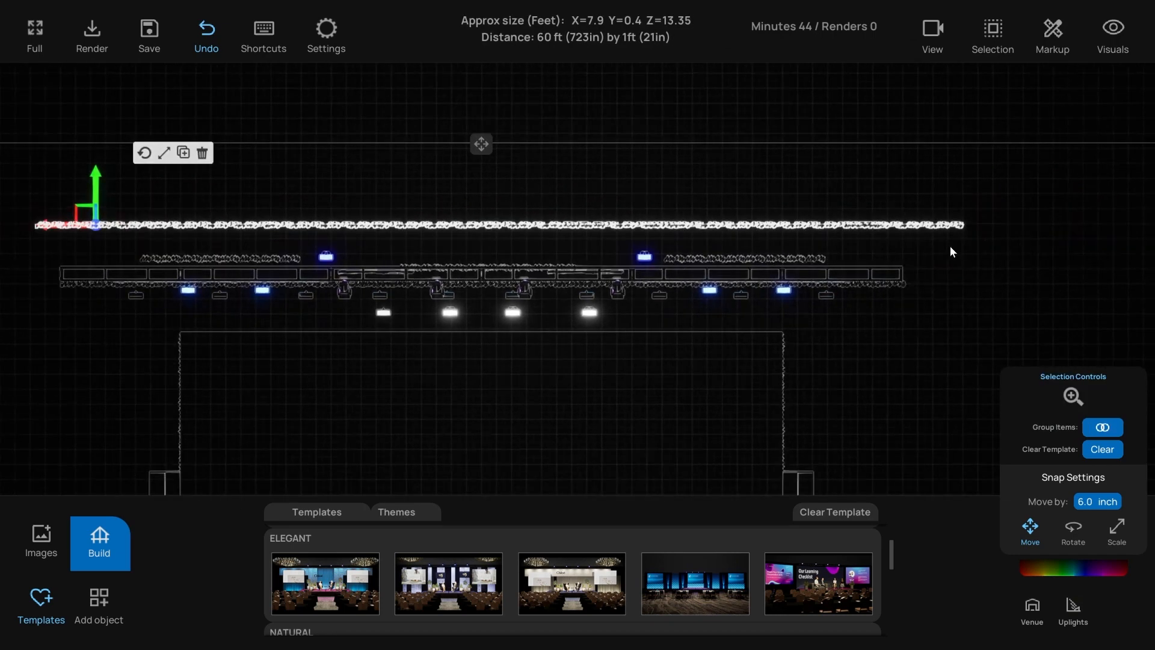
pyautogui.press('t')
pyautogui.moveTo(789, 287); pyautogui.dragTo(794, 284, button='right')
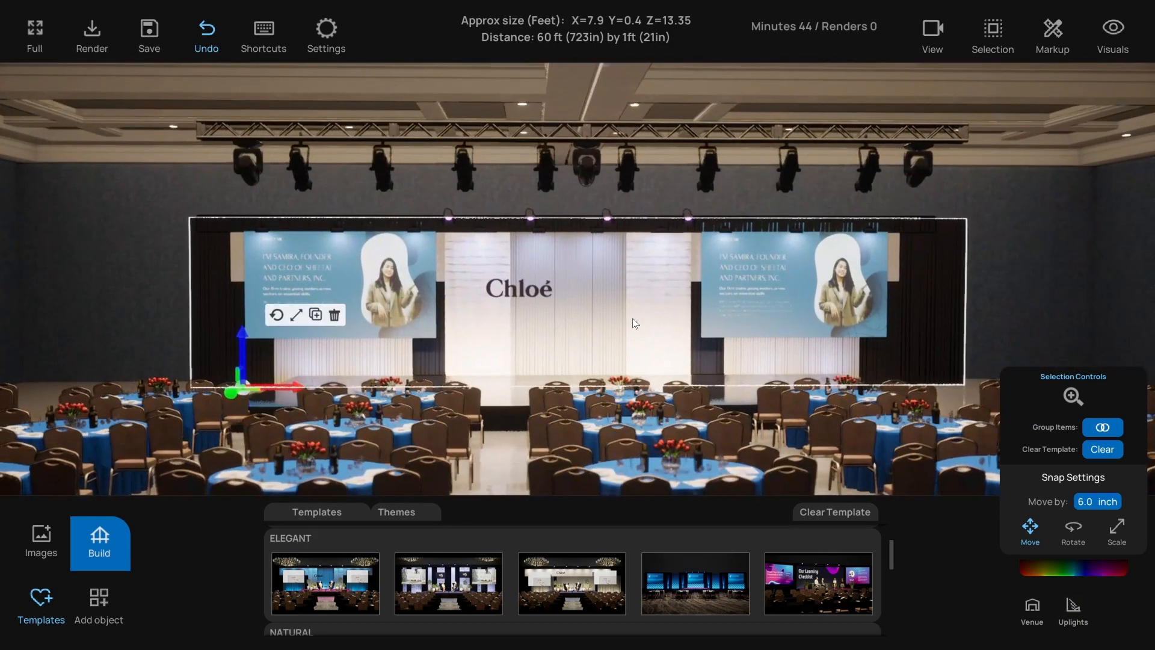
# - Make the black drape behind the stage taller and wider on both sides
pyautogui.click(296, 315)
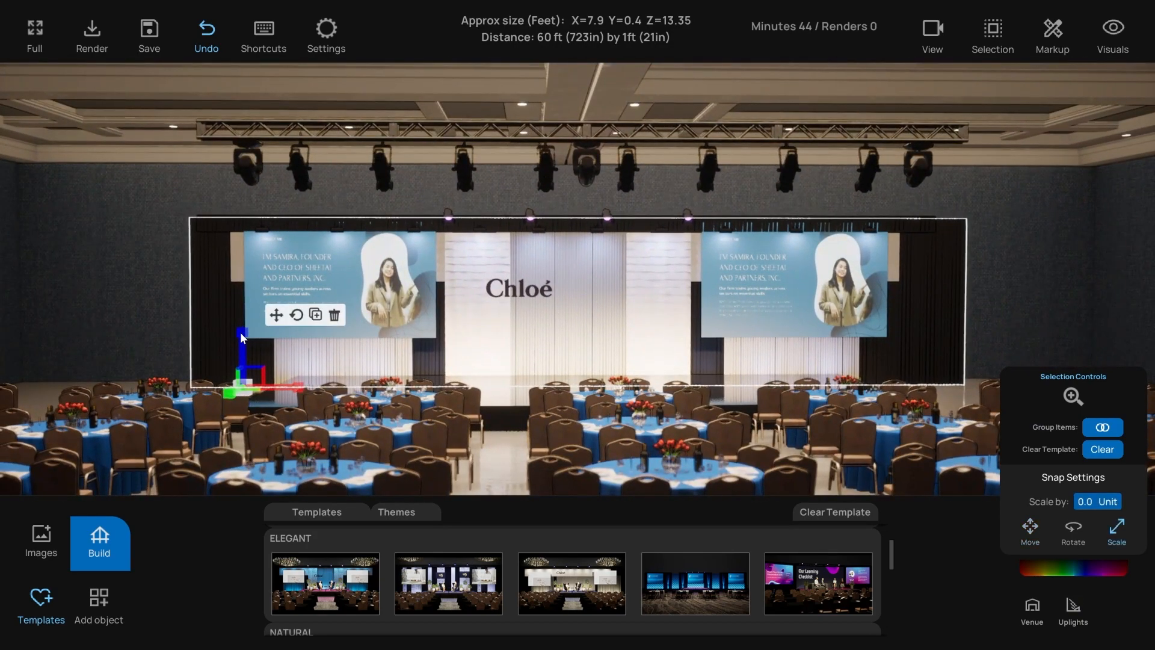
pyautogui.moveTo(241, 332); pyautogui.dragTo(241, 289)
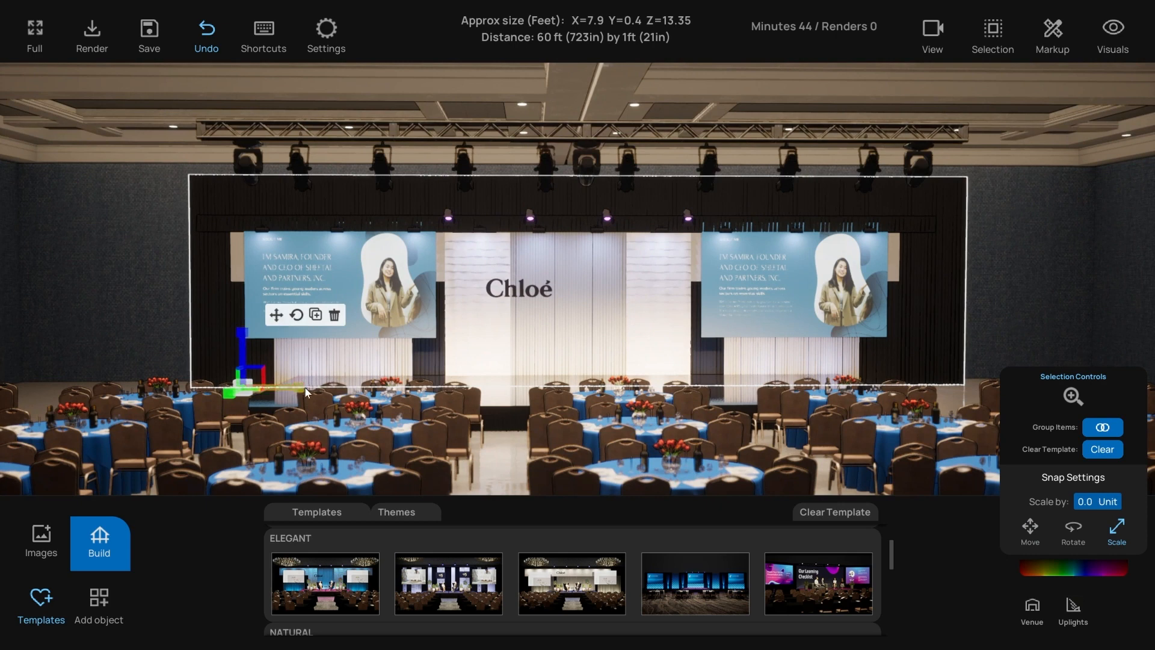
pyautogui.moveTo(287, 385); pyautogui.dragTo(313, 364)
pyautogui.click(277, 316)
pyautogui.click(117, 252)
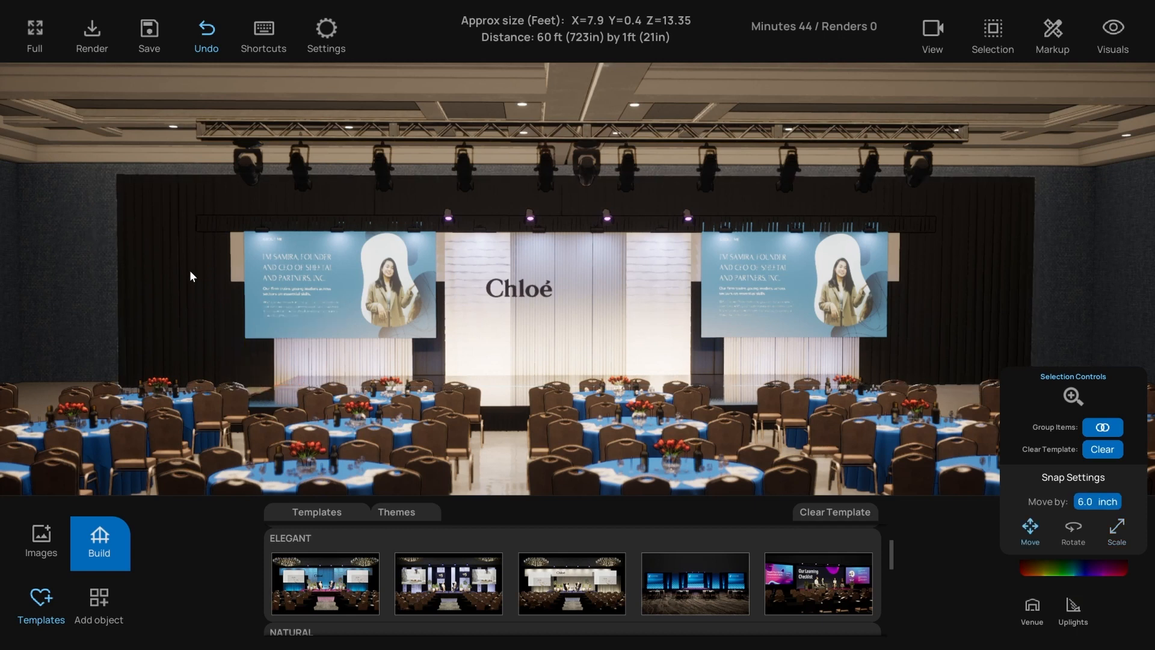
# - Slide the left screen farther left and the right screen farther right, then show the wireframe plan
pyautogui.click(297, 276)
pyautogui.moveTo(352, 342); pyautogui.dragTo(287, 339)
pyautogui.click(770, 309)
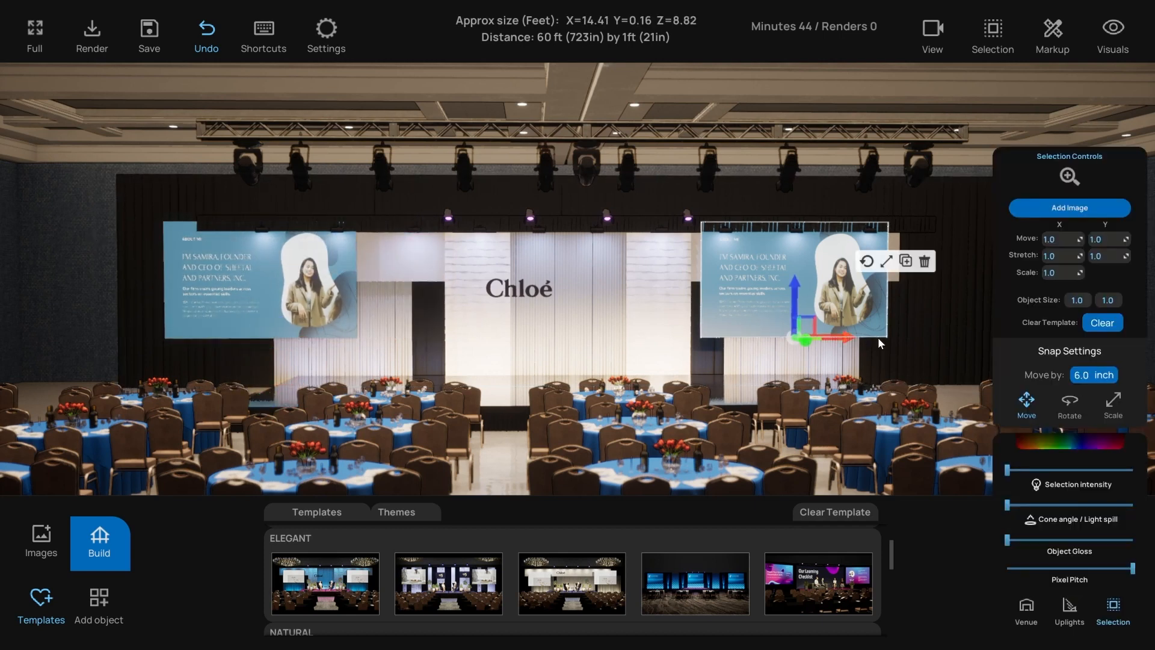
pyautogui.moveTo(878, 337); pyautogui.dragTo(901, 337)
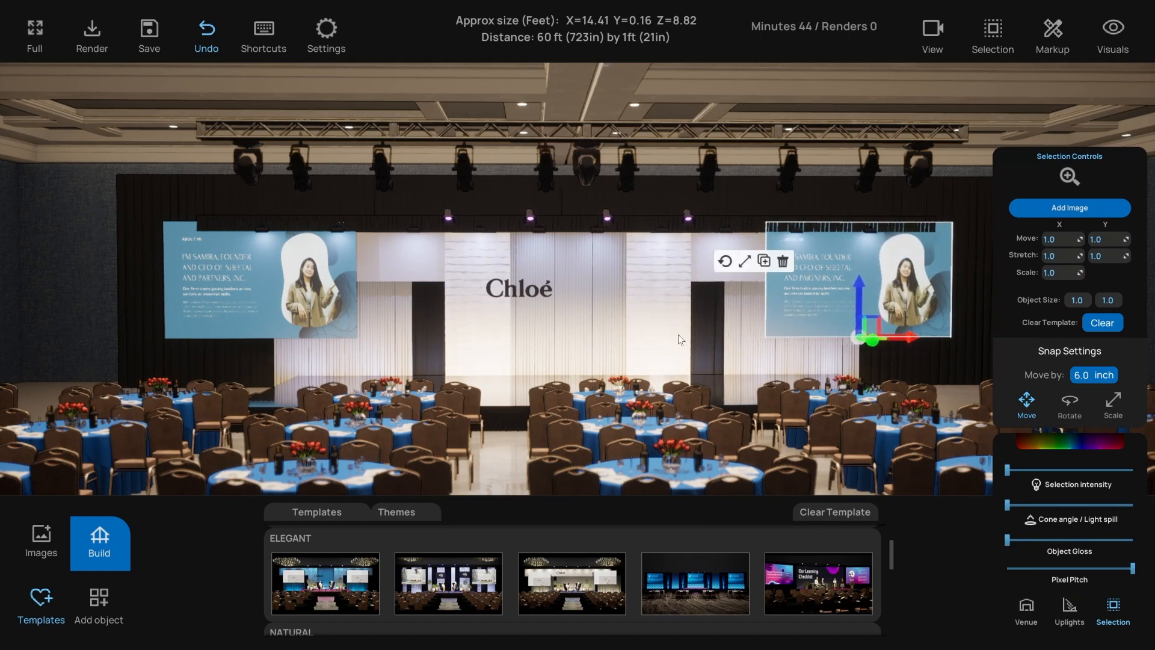
pyautogui.moveTo(468, 290); pyautogui.dragTo(470, 340, button='right')
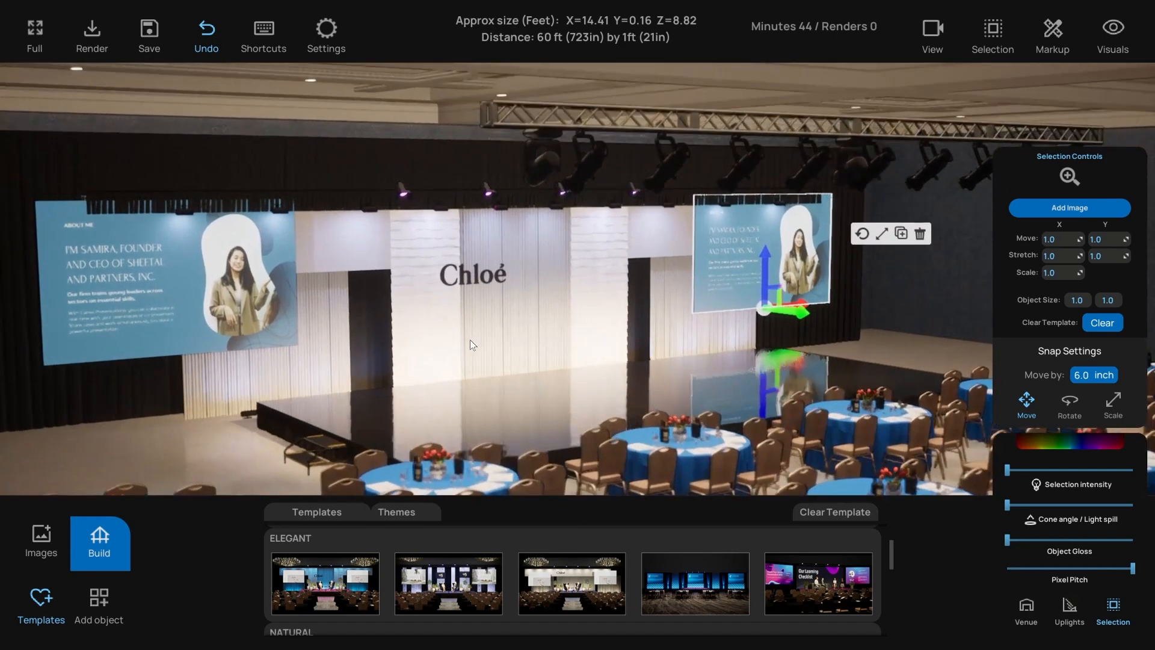
pyautogui.press('t')
pyautogui.scroll(4, 476, 246)
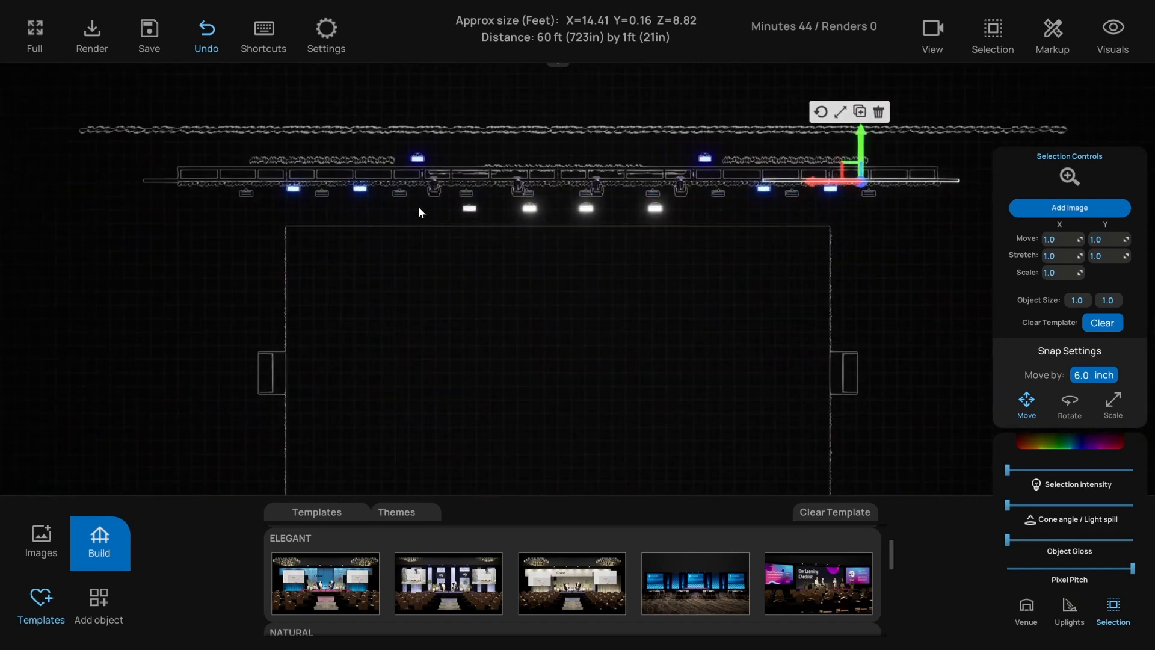
# - Group the four bright lights in front of the truss into one unit
pyautogui.scroll(2, 436, 207)
pyautogui.click(443, 181)
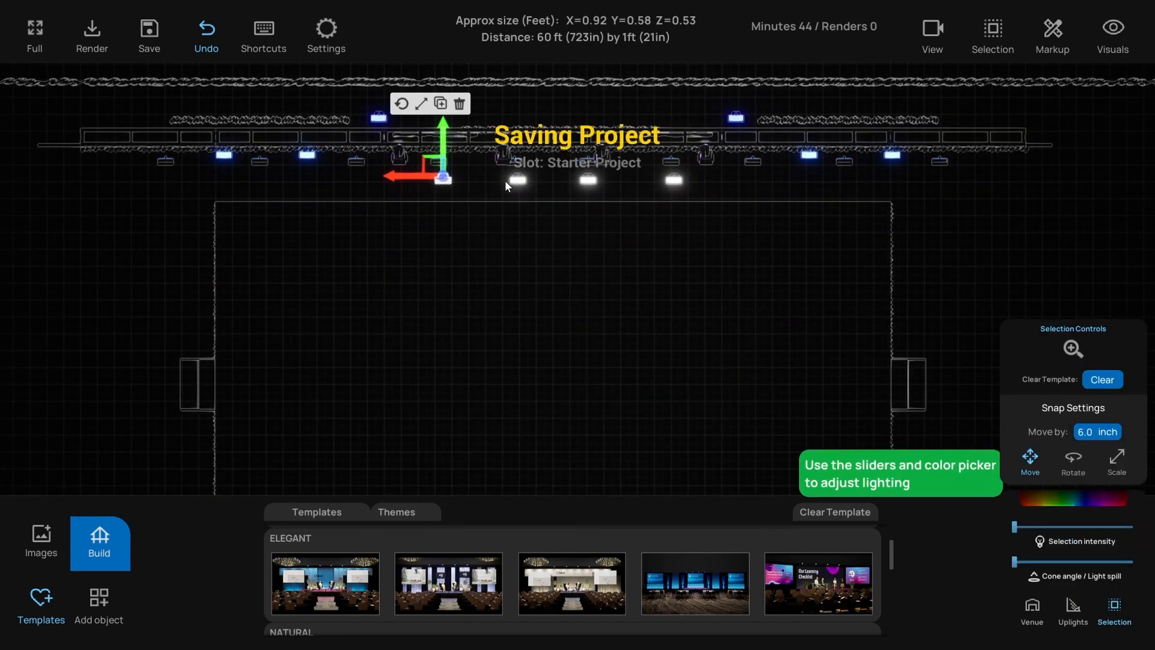
pyautogui.keyDown('shift'); pyautogui.click(518, 181); pyautogui.keyUp('shift')
pyautogui.keyDown('shift'); pyautogui.click(589, 179); pyautogui.keyUp('shift')
pyautogui.keyDown('shift'); pyautogui.click(674, 181); pyautogui.keyUp('shift')
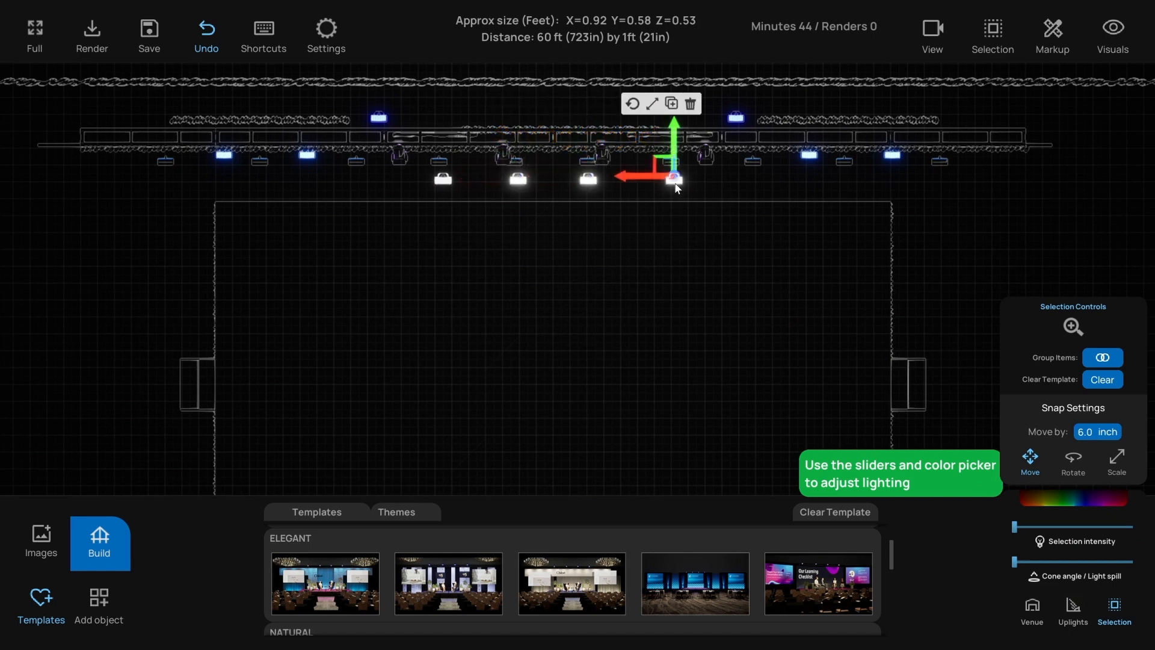
pyautogui.click(1110, 358)
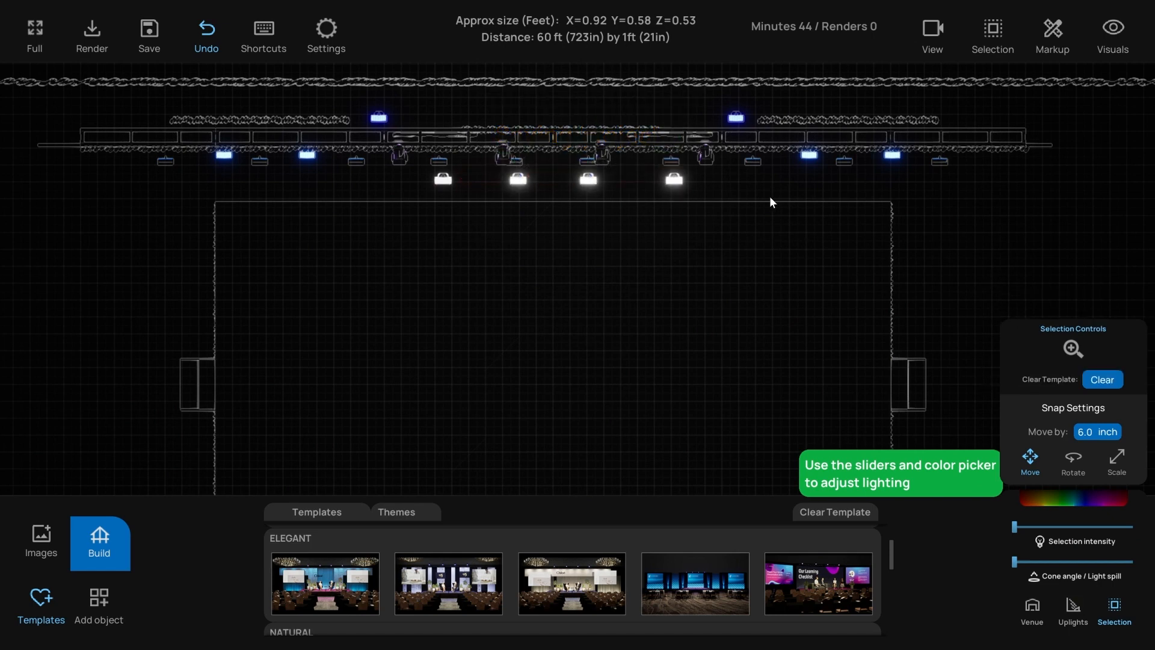
# - Select all ten small lights along the truss and return to the rendered 3-D view
pyautogui.click(727, 184)
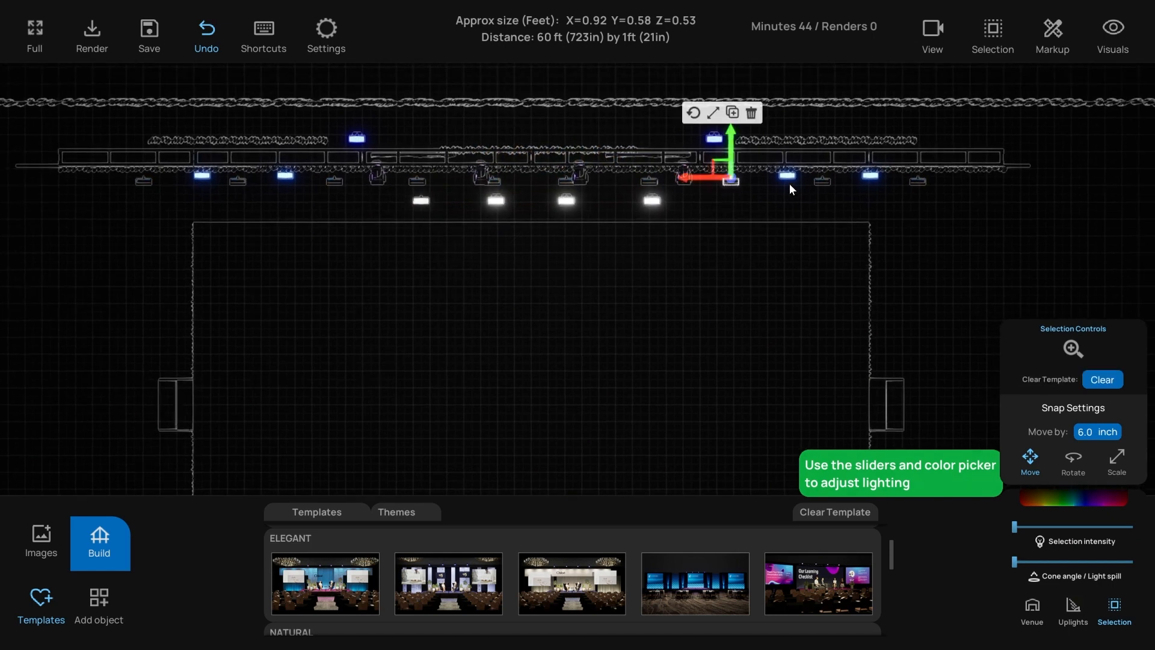
pyautogui.keyDown('shift'); pyautogui.click(823, 179); pyautogui.keyUp('shift')
pyautogui.keyDown('shift'); pyautogui.click(916, 180); pyautogui.keyUp('shift')
pyautogui.keyDown('shift'); pyautogui.click(650, 188); pyautogui.keyUp('shift')
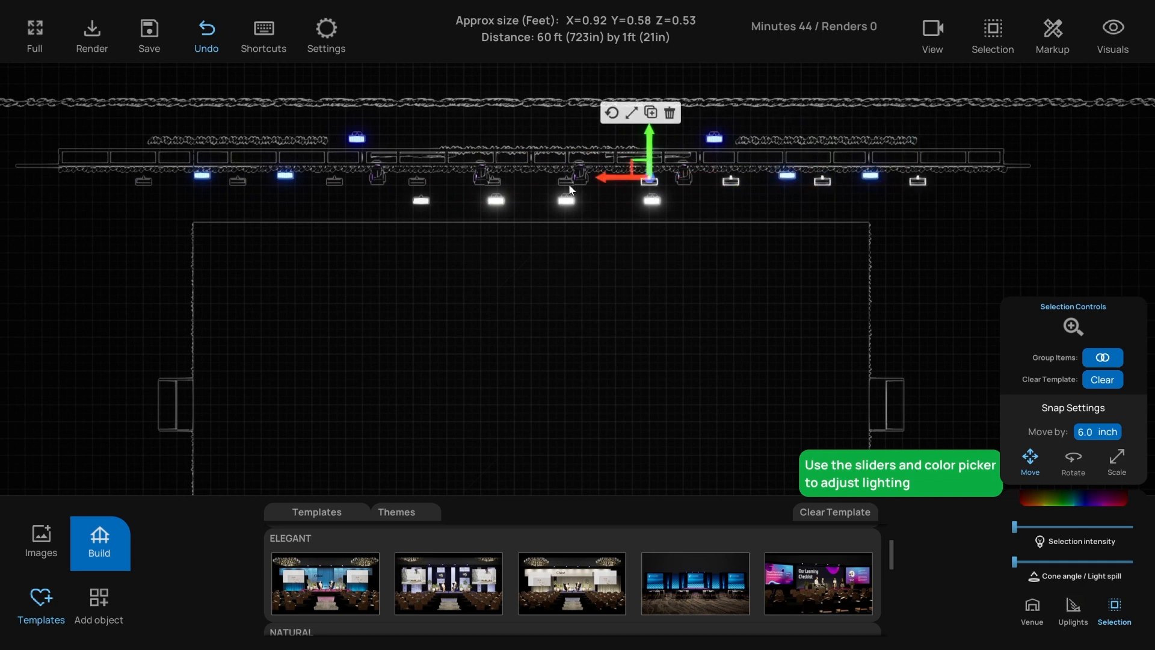
pyautogui.keyDown('shift'); pyautogui.click(568, 181); pyautogui.keyUp('shift')
pyautogui.keyDown('shift'); pyautogui.click(495, 181); pyautogui.keyUp('shift')
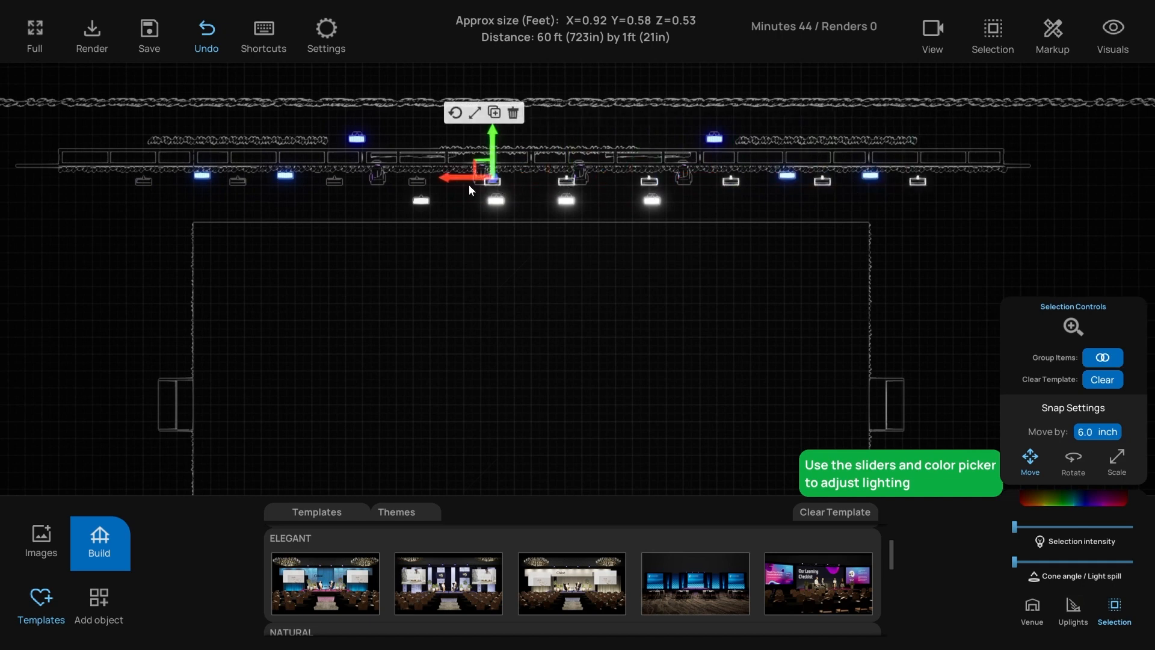
pyautogui.keyDown('shift'); pyautogui.click(418, 182); pyautogui.keyUp('shift')
pyautogui.keyDown('shift'); pyautogui.click(337, 183); pyautogui.keyUp('shift')
pyautogui.keyDown('shift'); pyautogui.click(235, 180); pyautogui.keyUp('shift')
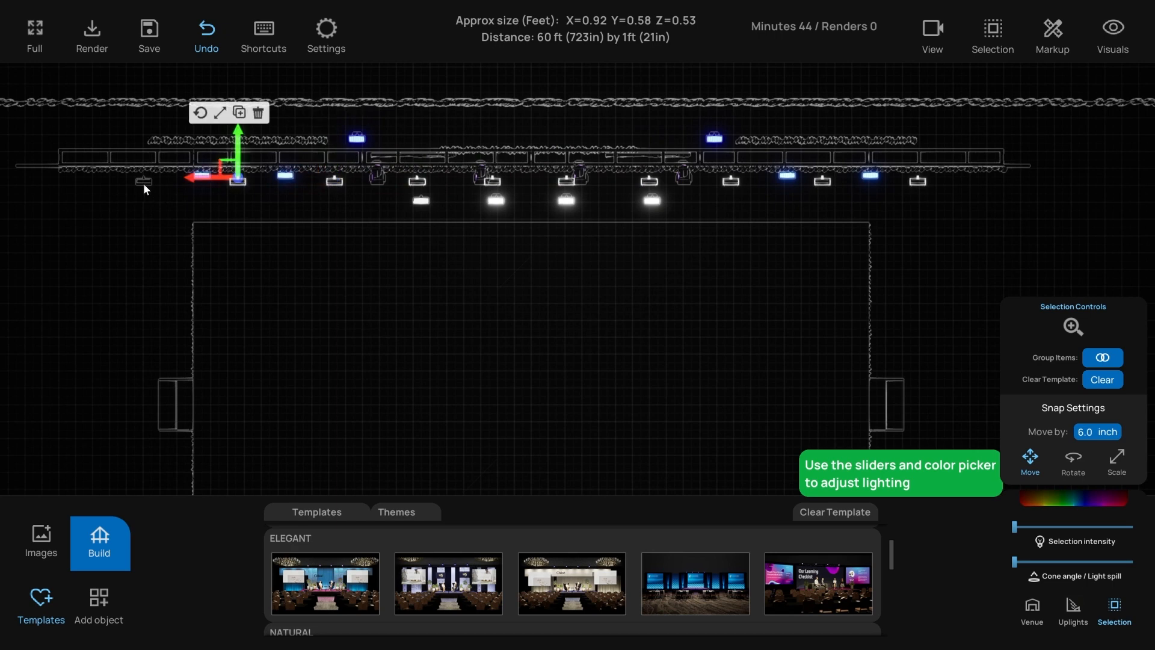
pyautogui.keyDown('shift'); pyautogui.click(143, 181); pyautogui.keyUp('shift')
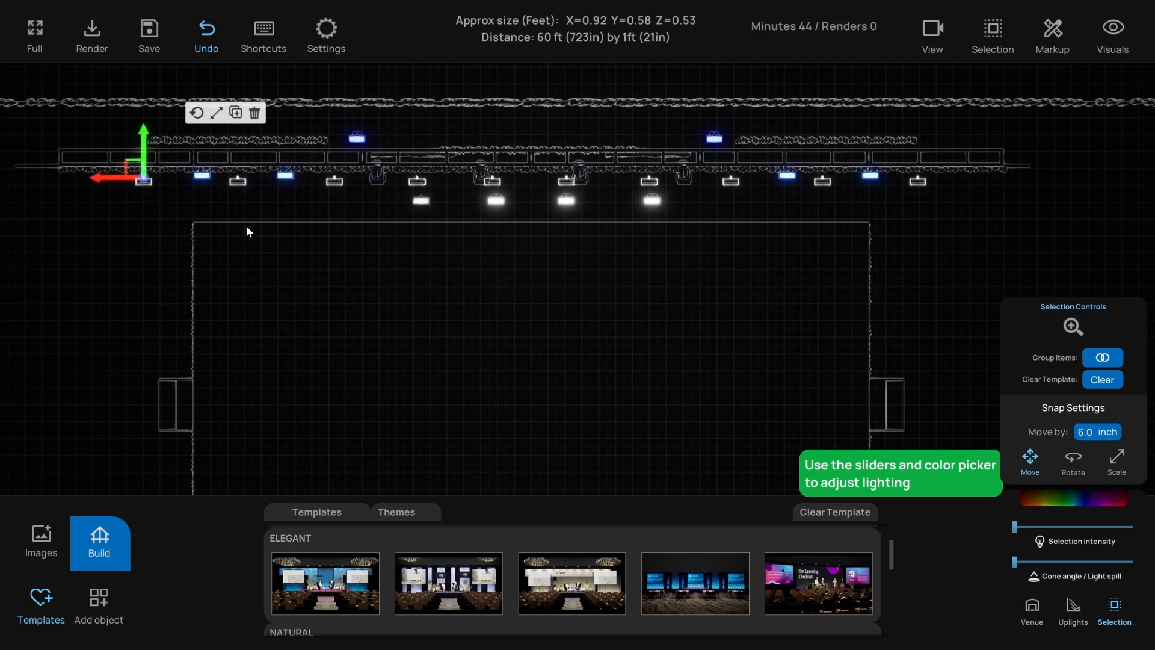
pyautogui.press('t')
pyautogui.scroll(-1, 602, 335)
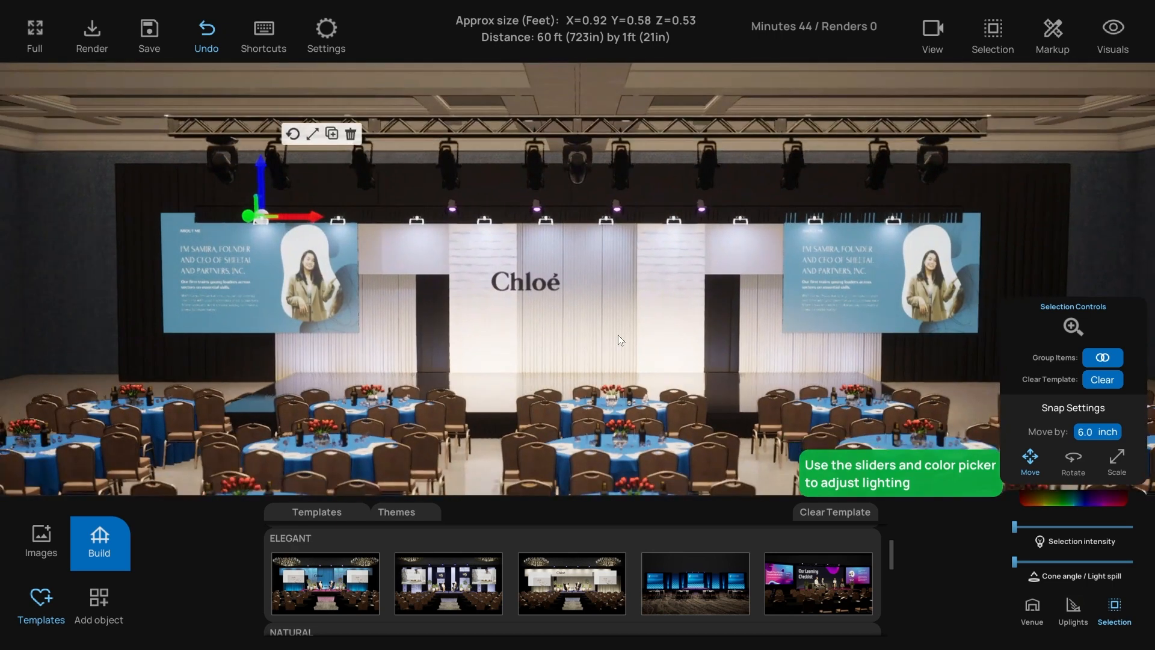
# - Group the selected truss lights and select the grouped row
pyautogui.click(1110, 359)
pyautogui.moveTo(648, 329); pyautogui.dragTo(647, 329, button='right')
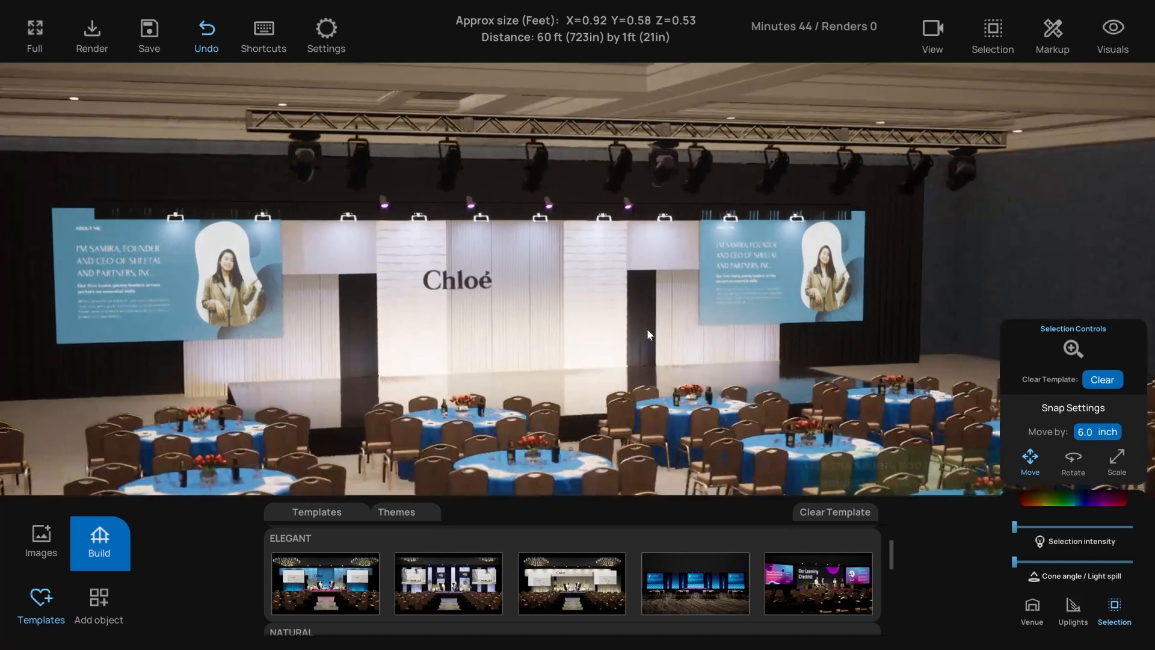
pyautogui.click(546, 221)
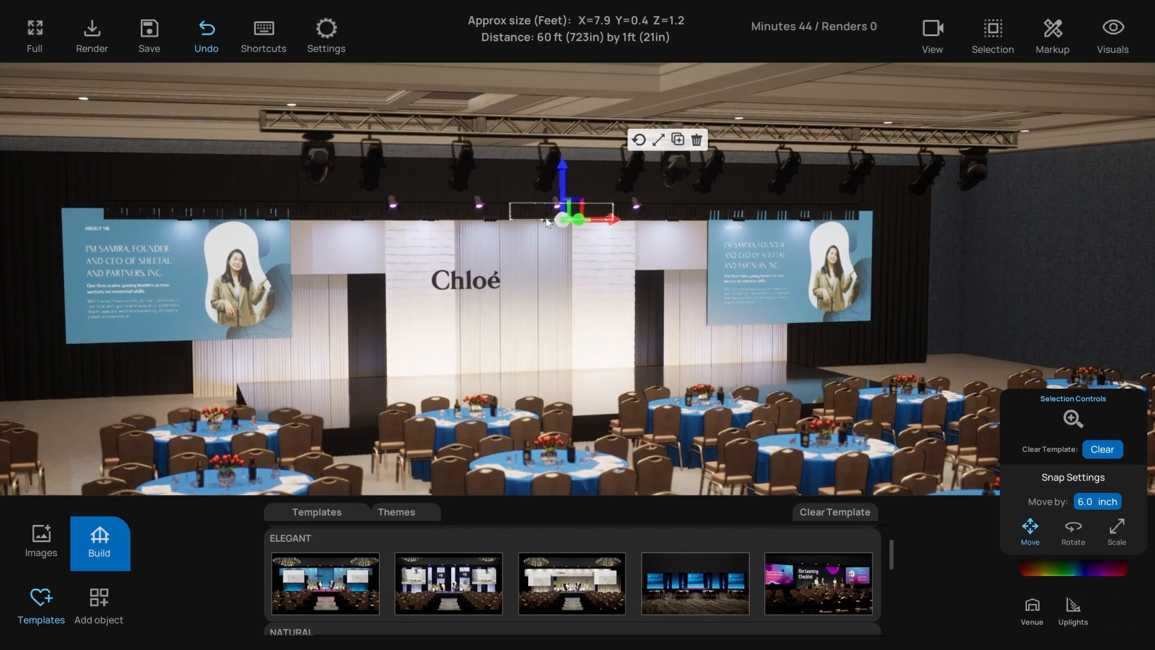
pyautogui.click(492, 221)
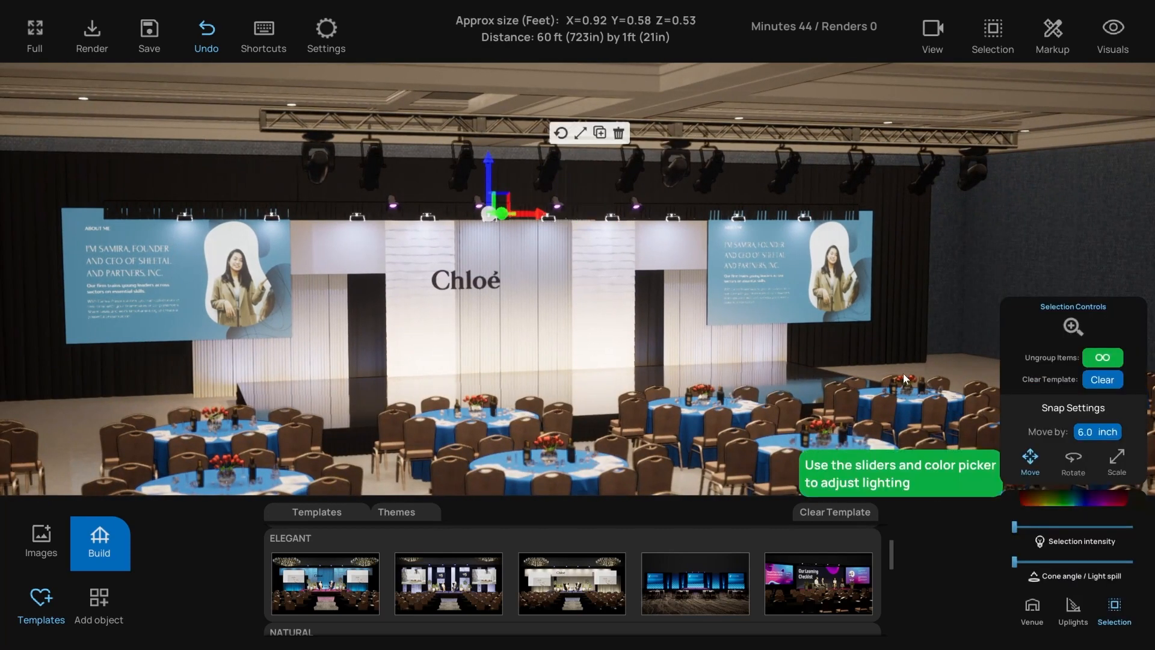
# - Tint the truss lights saturated cyan-blue and raise their intensity slightly
pyautogui.click(1086, 494)
pyautogui.click(934, 407)
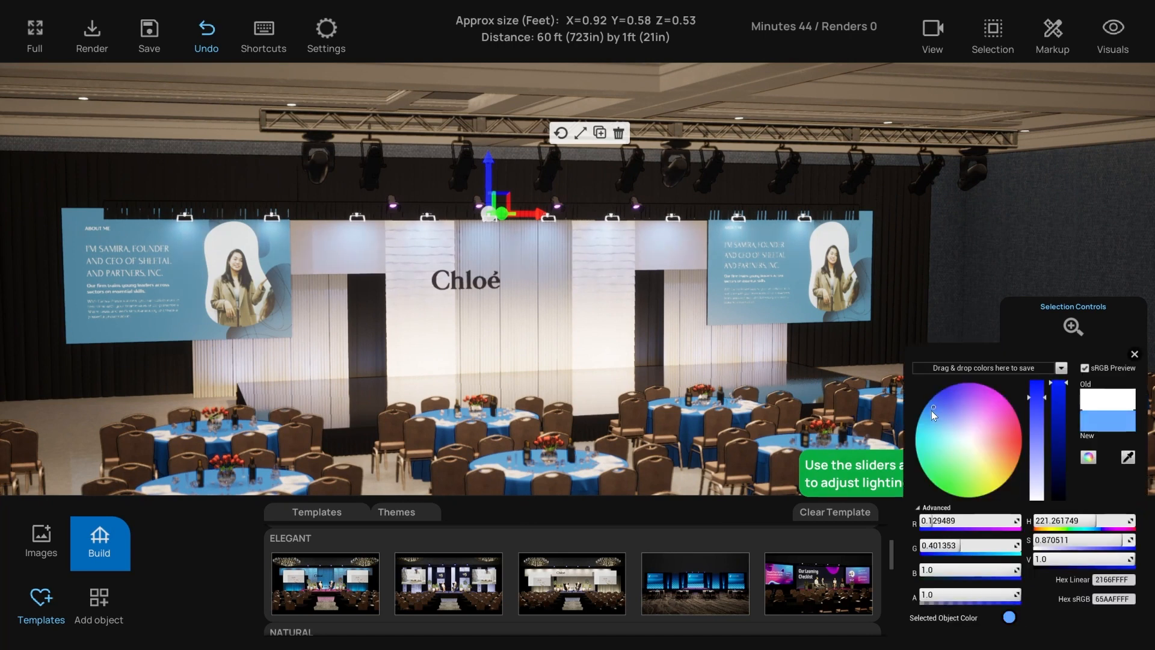
pyautogui.moveTo(931, 411)
pyautogui.mouseDown()
pyautogui.moveTo(926, 420)
pyautogui.moveTo(937, 396)
pyautogui.moveTo(914, 412)
pyautogui.mouseUp()
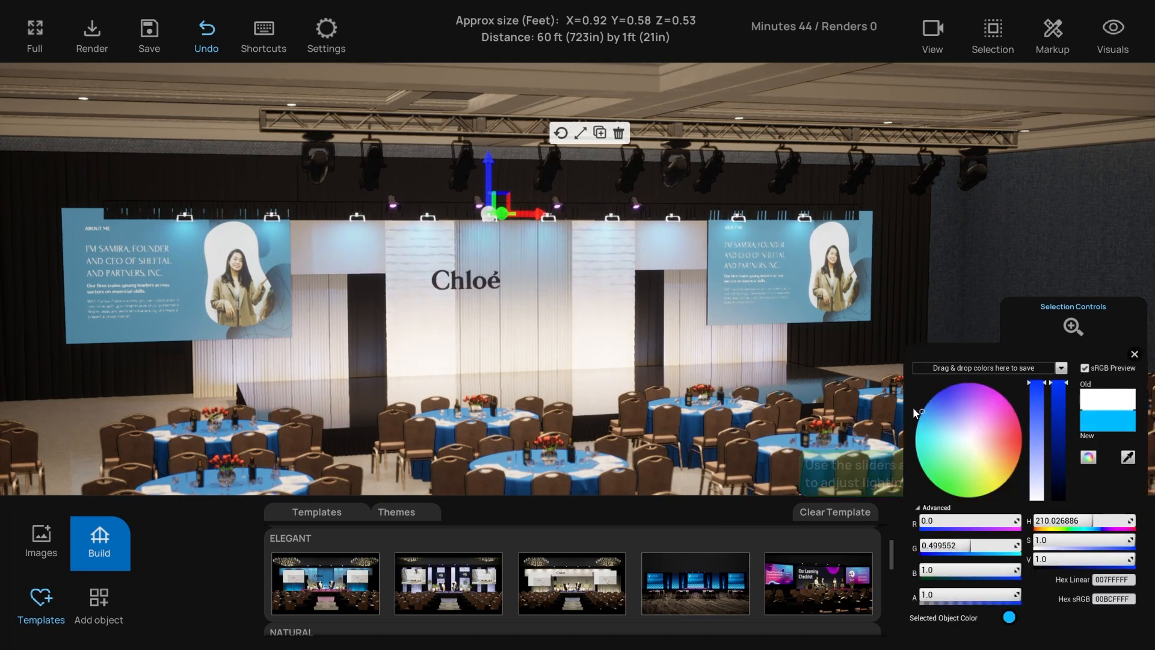
pyautogui.click(1135, 354)
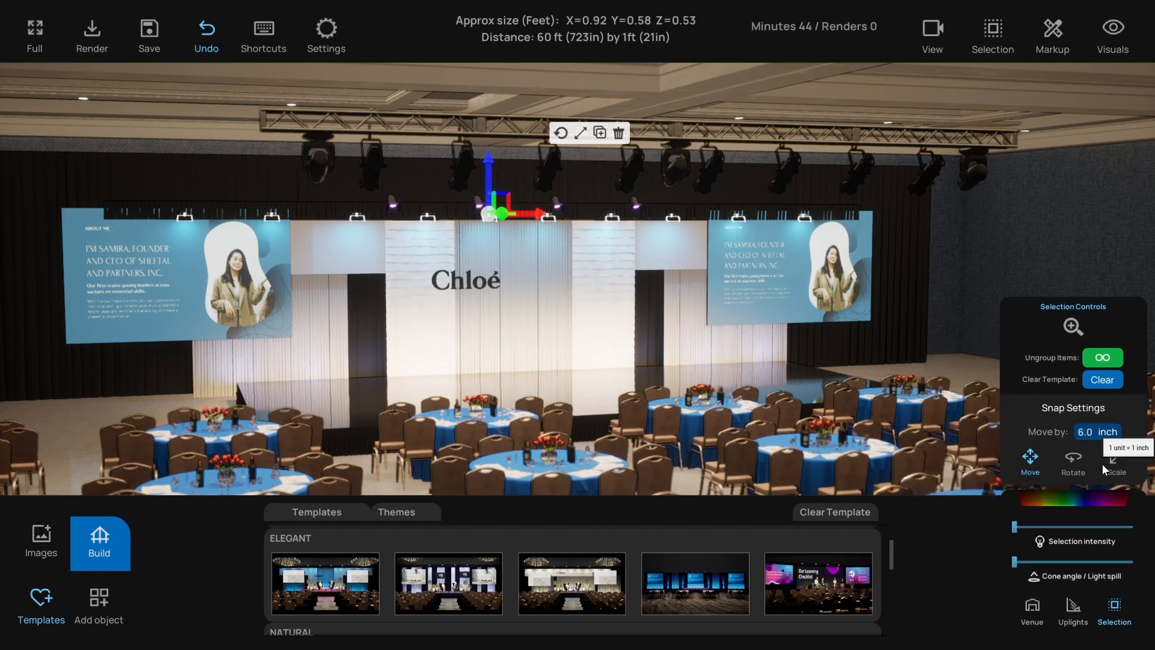
pyautogui.moveTo(1015, 528)
pyautogui.mouseDown()
pyautogui.moveTo(1077, 532)
pyautogui.moveTo(1019, 534)
pyautogui.mouseUp()
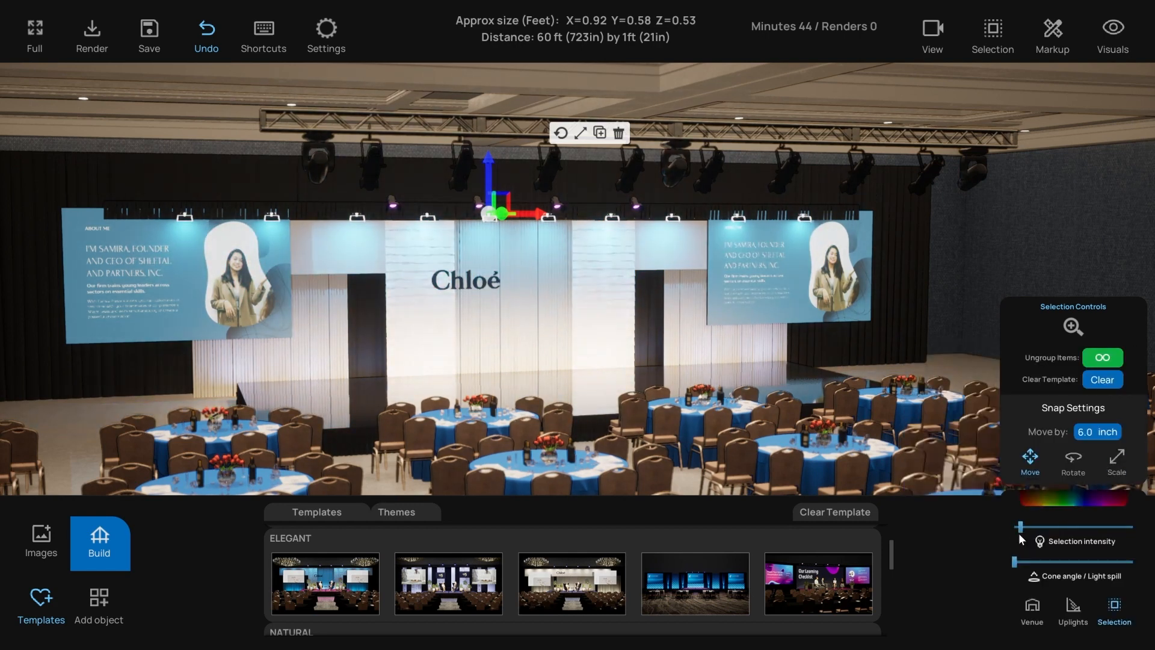
pyautogui.scroll(2, 352, 252)
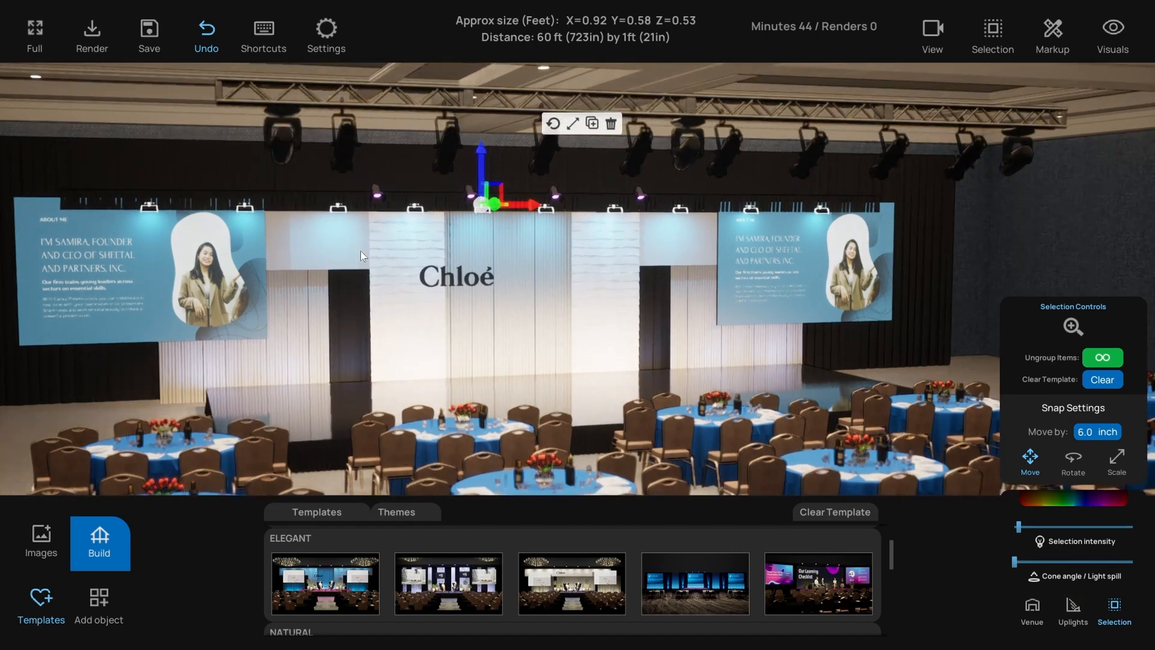
# - In the wireframe plan, select the truss and raise it upward
pyautogui.scroll(5, 360, 255)
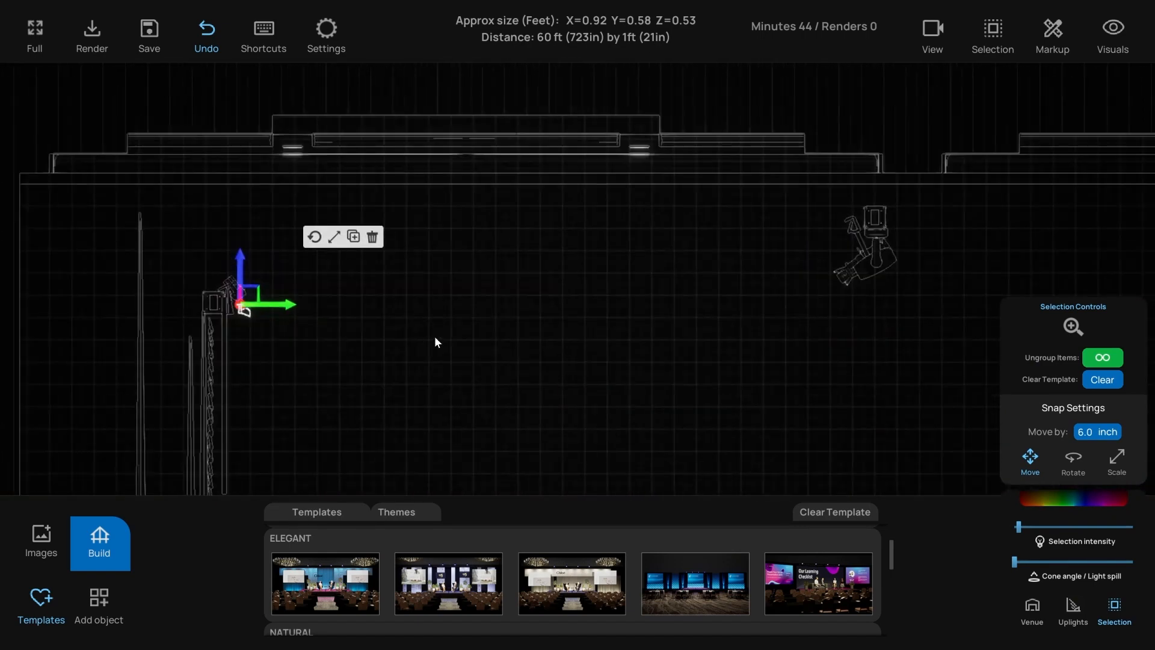
pyautogui.moveTo(481, 308); pyautogui.dragTo(587, 316, button='middle')
pyautogui.click(677, 262)
pyautogui.moveTo(677, 261); pyautogui.dragTo(645, 261, button='middle')
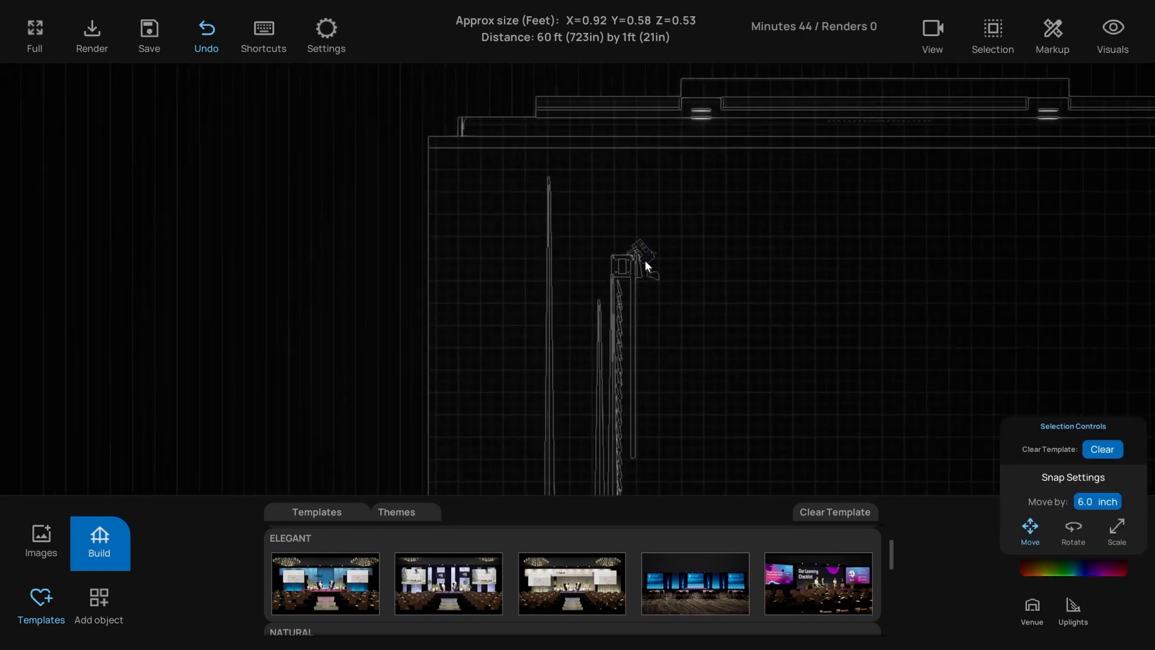
pyautogui.scroll(3, 611, 258)
pyautogui.scroll(-3, 565, 258)
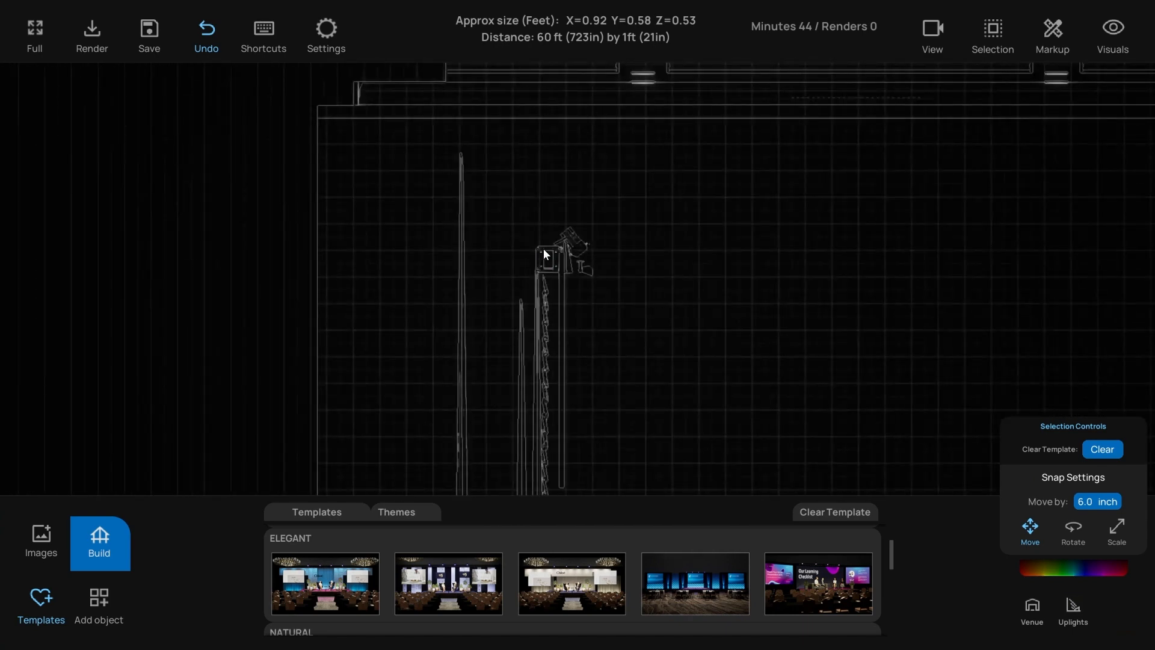
pyautogui.scroll(-3, 530, 260)
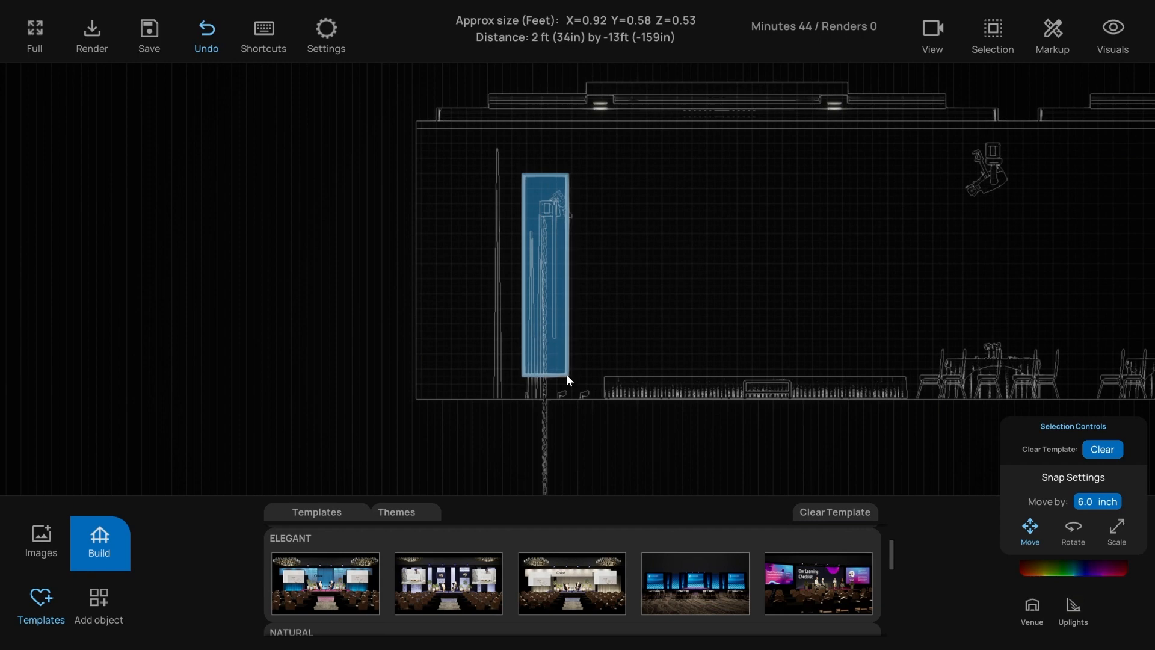
pyautogui.click(566, 378)
pyautogui.moveTo(566, 180); pyautogui.dragTo(566, 135)
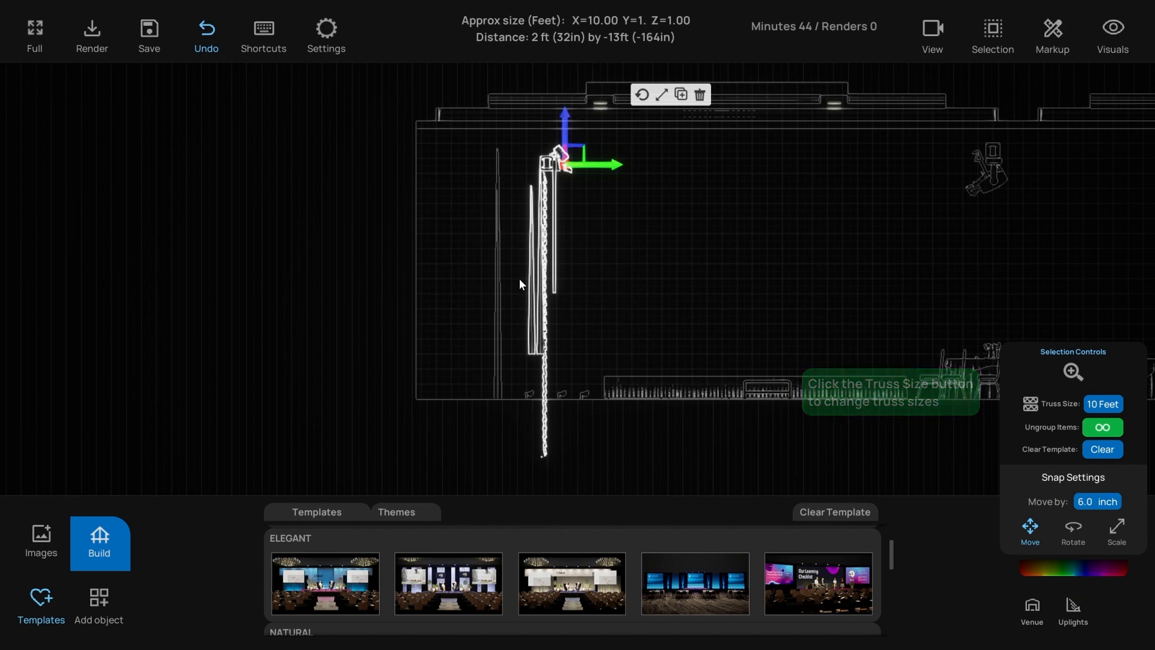
pyautogui.click(532, 235)
# - Lower the thin vertical truss to the floor line, stretch it taller, and return to perspective view
pyautogui.click(536, 233)
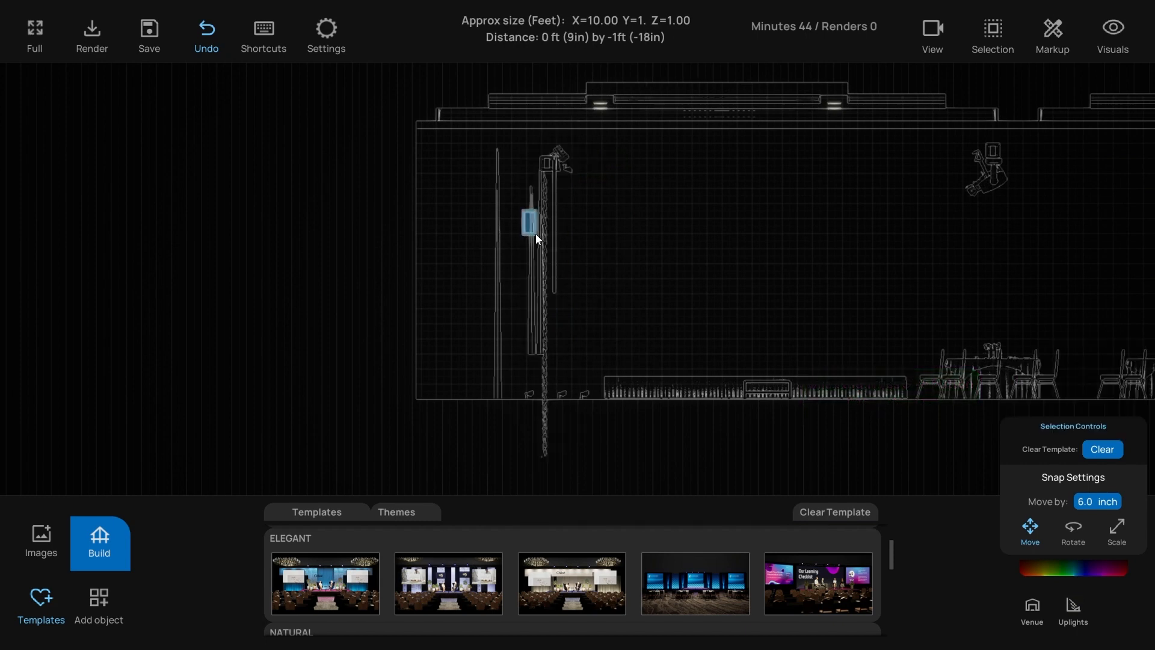
pyautogui.moveTo(537, 332)
pyautogui.mouseDown()
pyautogui.moveTo(528, 377)
pyautogui.moveTo(531, 343)
pyautogui.mouseUp()
pyautogui.click(617, 342)
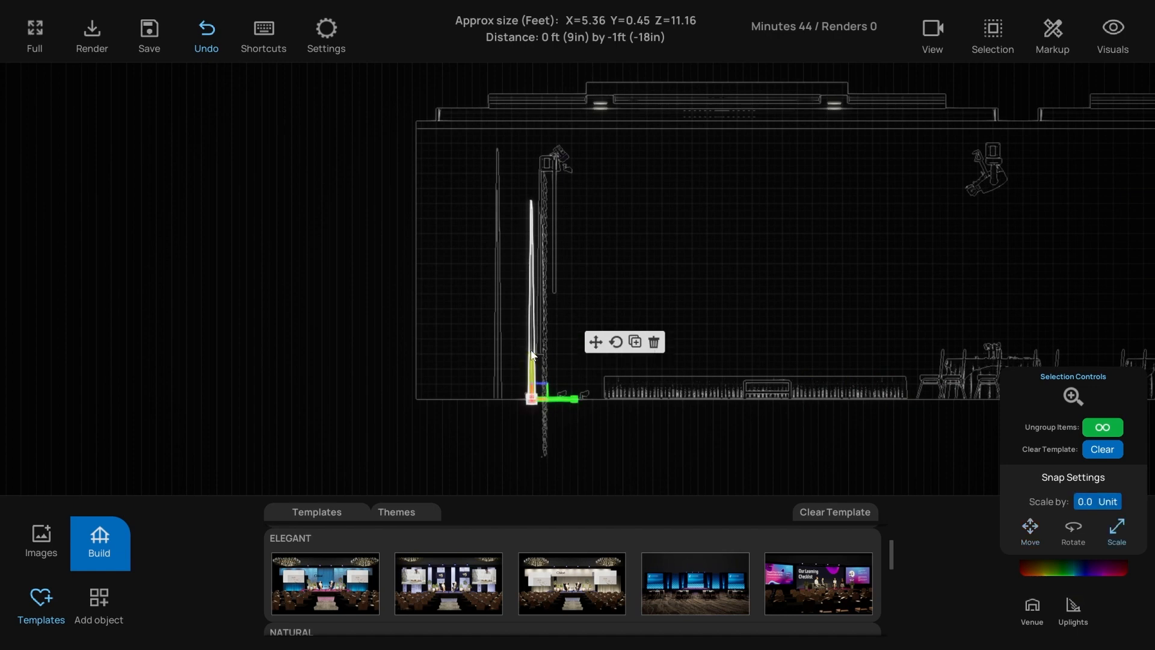
pyautogui.click(569, 237)
pyautogui.click(558, 249)
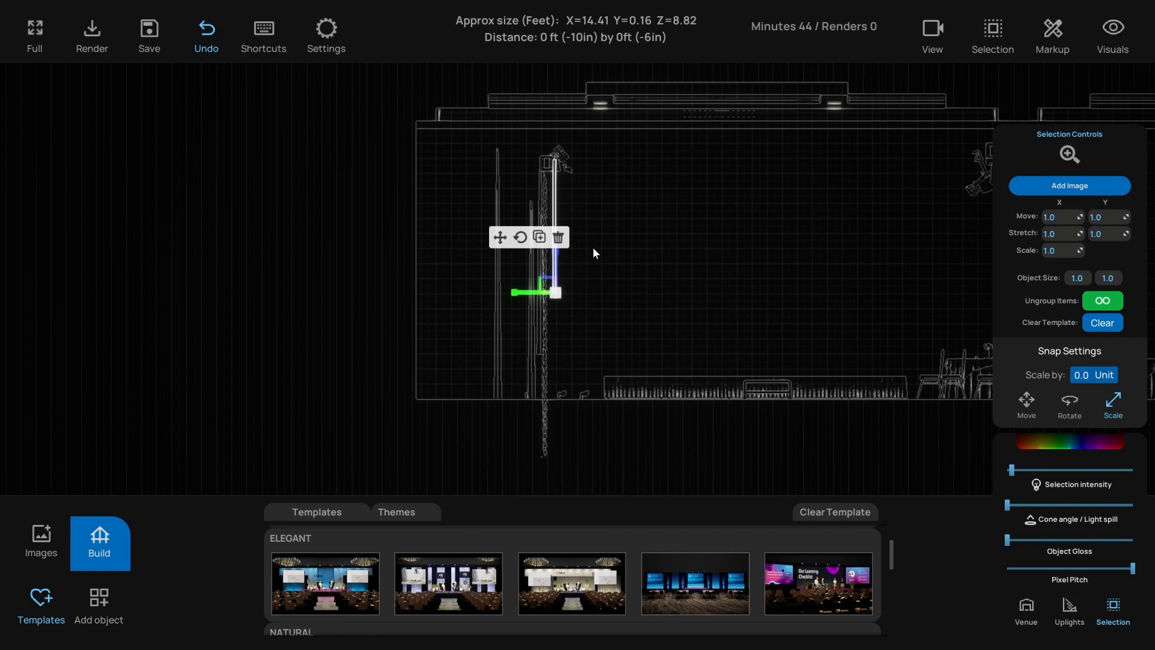
pyautogui.press('1')
pyautogui.scroll(-3, 593, 248)
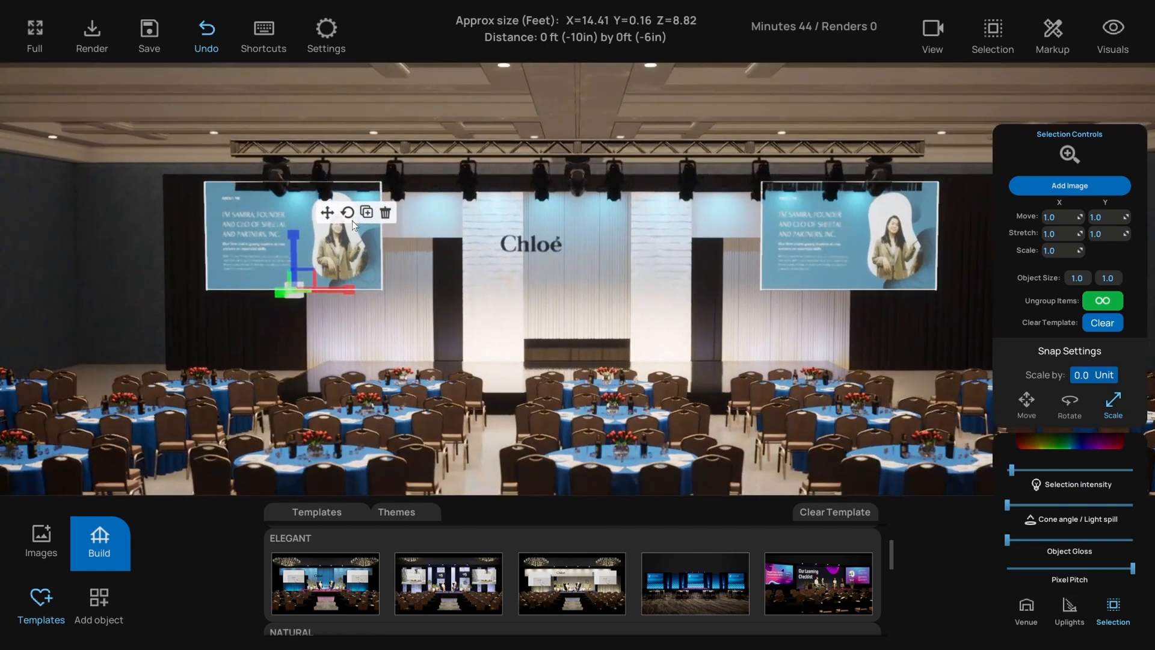
# - Lower both side screens, duplicate two drape panels to the left, and delete the stray panel
pyautogui.click(327, 212)
pyautogui.moveTo(291, 250); pyautogui.dragTo(291, 277)
pyautogui.click(362, 341)
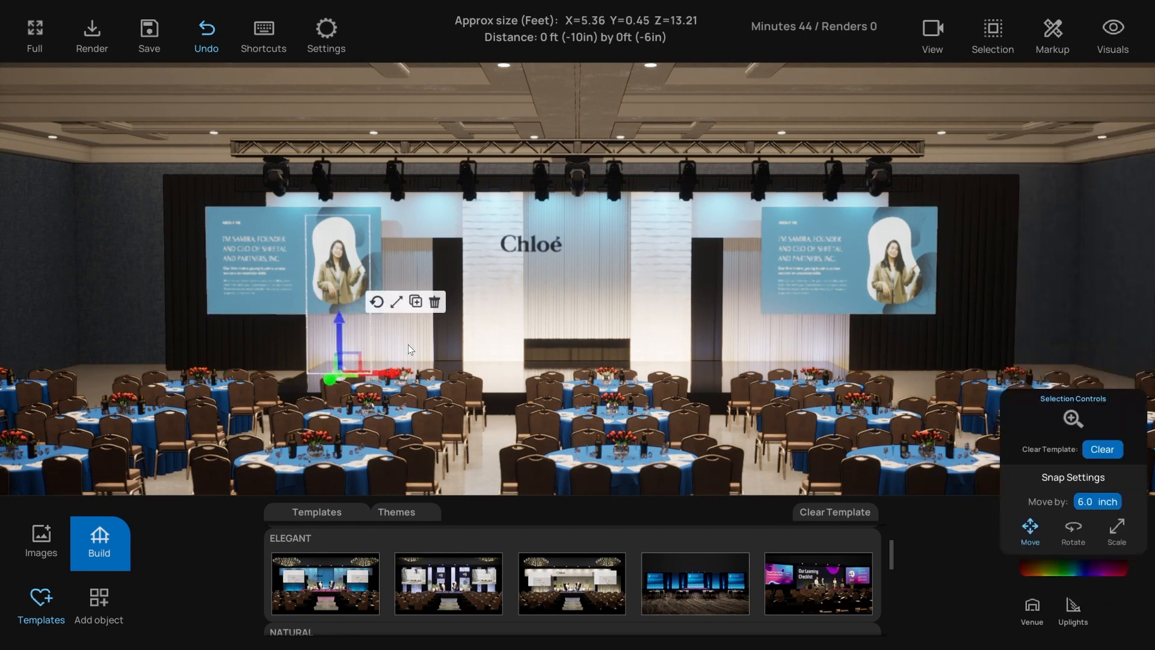
pyautogui.keyDown('shift'); pyautogui.click(413, 344); pyautogui.keyUp('shift')
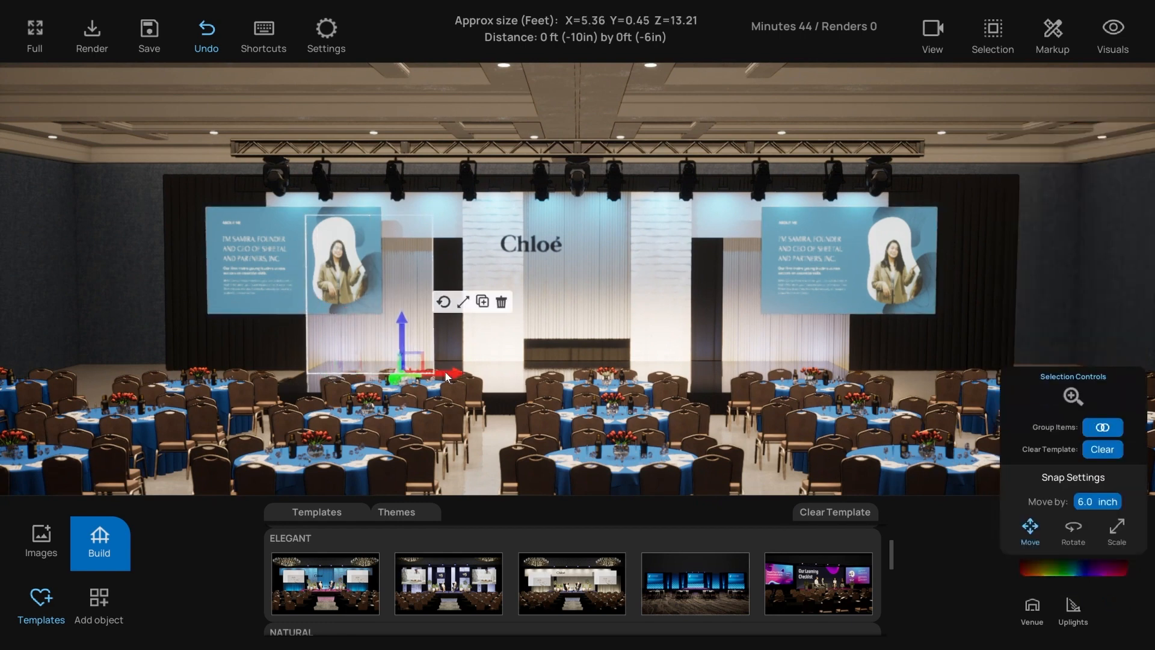
pyautogui.click(486, 304)
pyautogui.moveTo(448, 378); pyautogui.dragTo(301, 375)
pyautogui.click(194, 323)
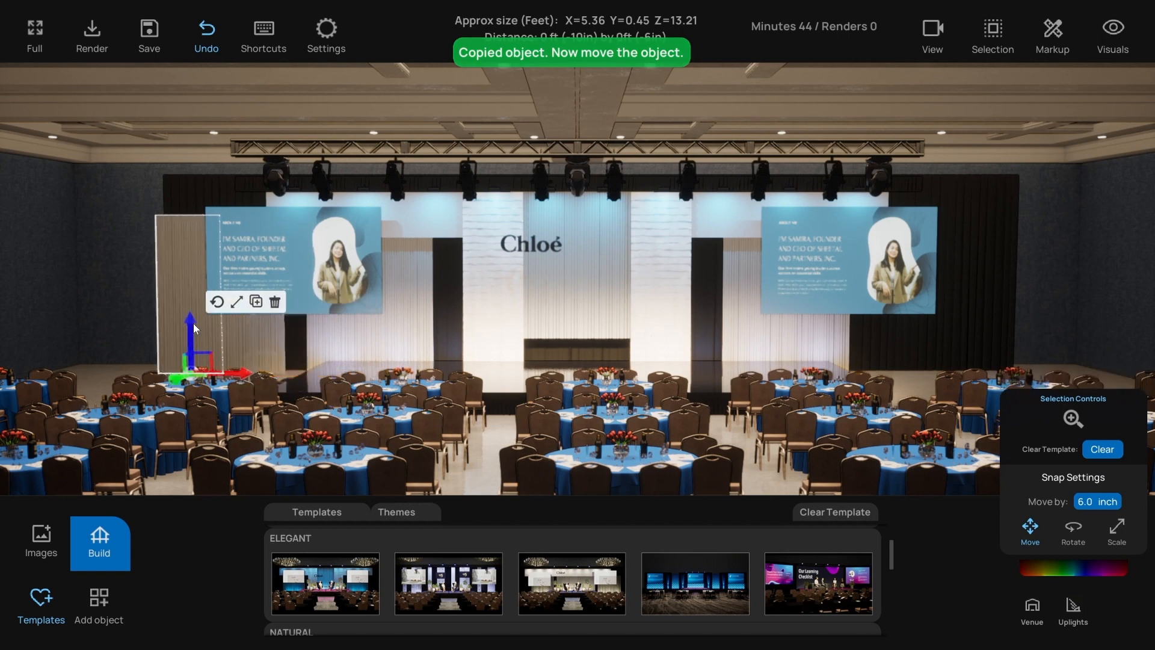
pyautogui.press('Delete')
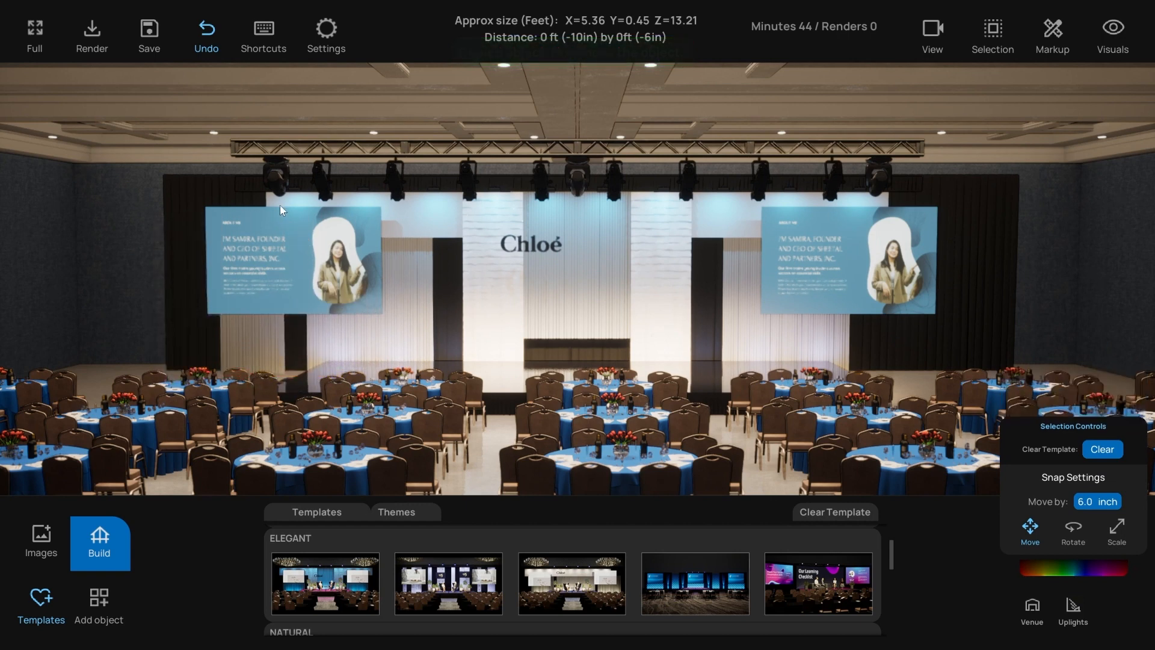
# - Copy two upper backdrop panels and slide them left above the left screen
pyautogui.click(446, 227)
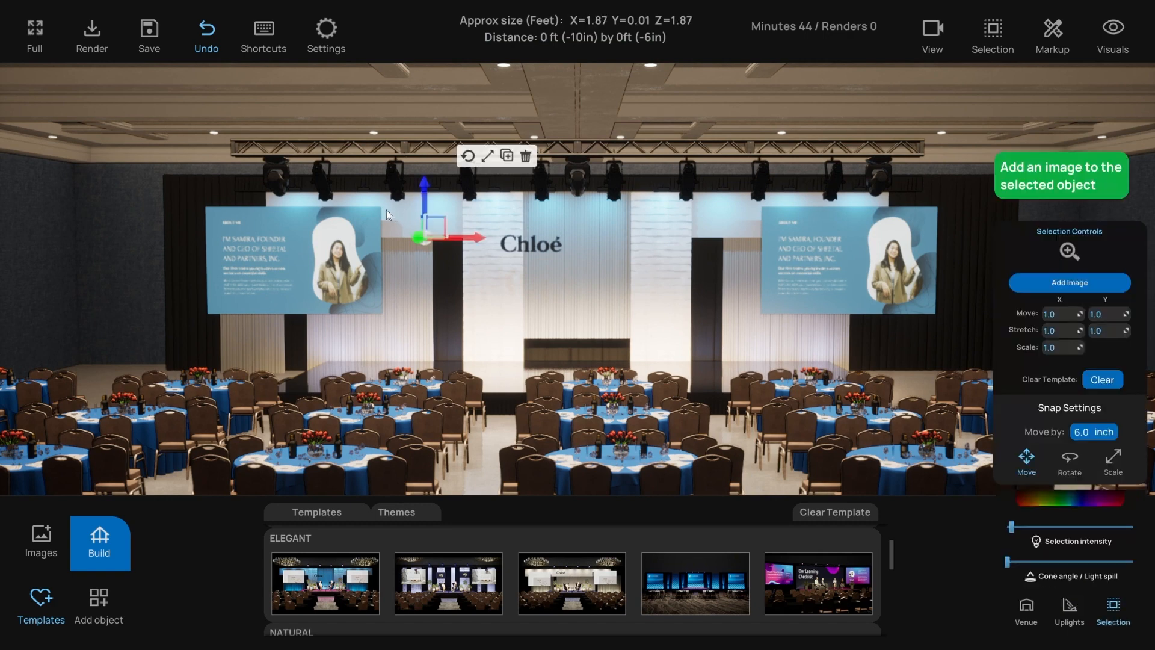
pyautogui.keyDown('shift'); pyautogui.click(367, 200); pyautogui.keyUp('shift')
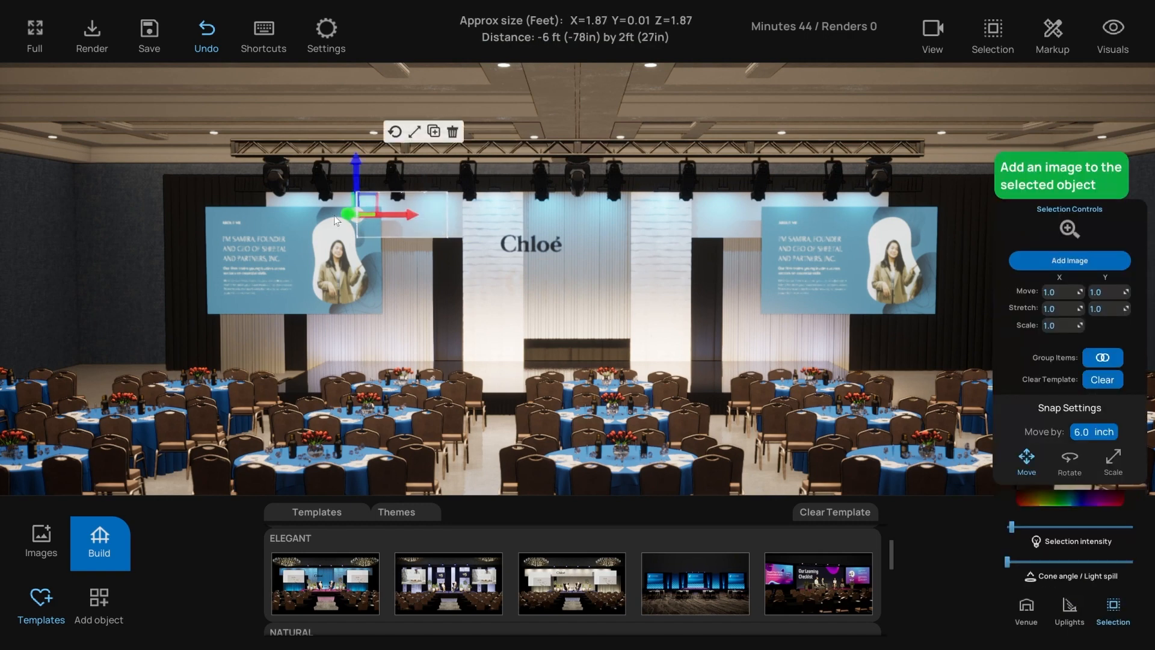
pyautogui.hotkey('ctrl', 'c')
pyautogui.moveTo(396, 214); pyautogui.dragTo(215, 212)
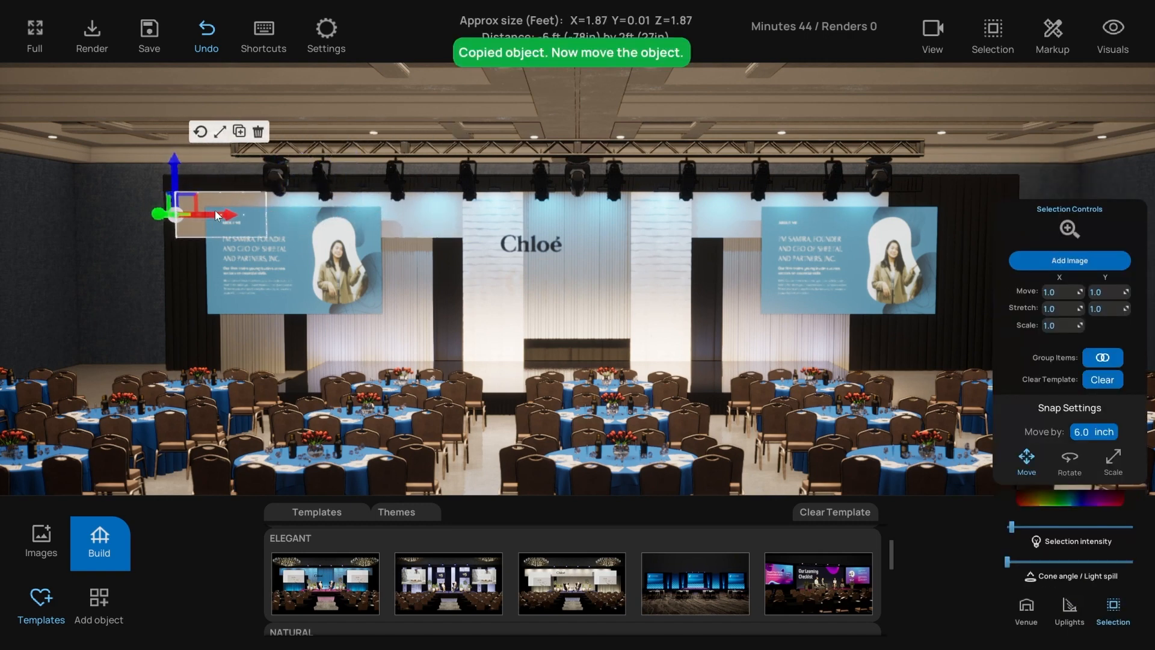
pyautogui.click(128, 251)
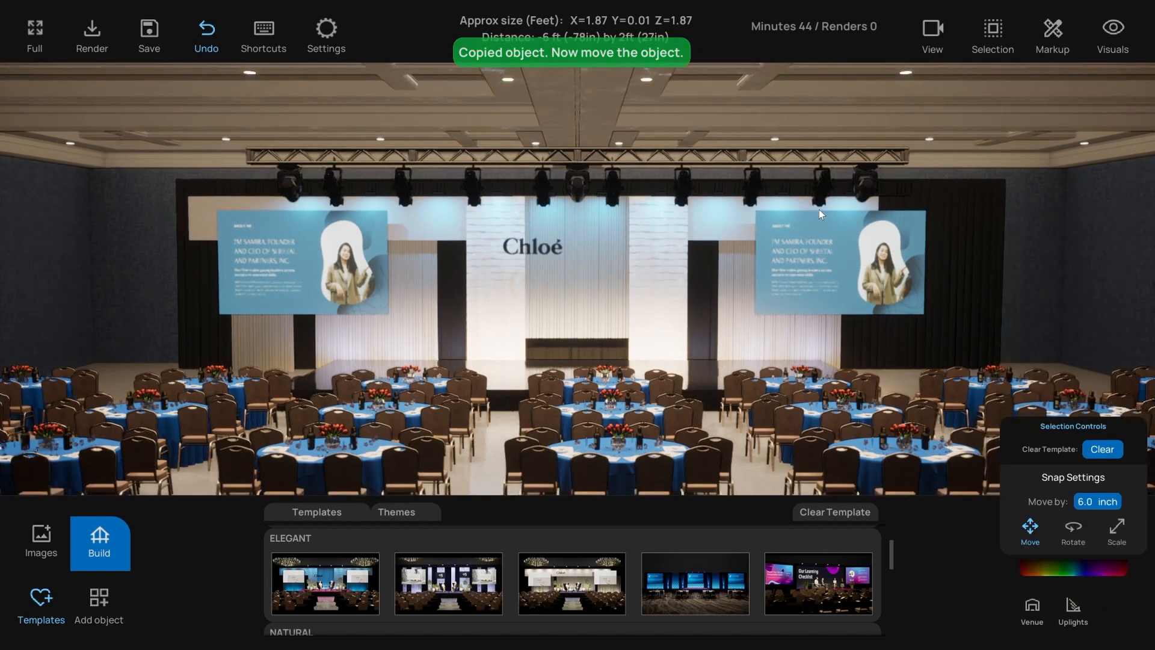
# - Copy the upper panels again and move them to the right side of the stage
pyautogui.click(239, 209)
pyautogui.keyDown('shift'); pyautogui.click(199, 227); pyautogui.keyUp('shift')
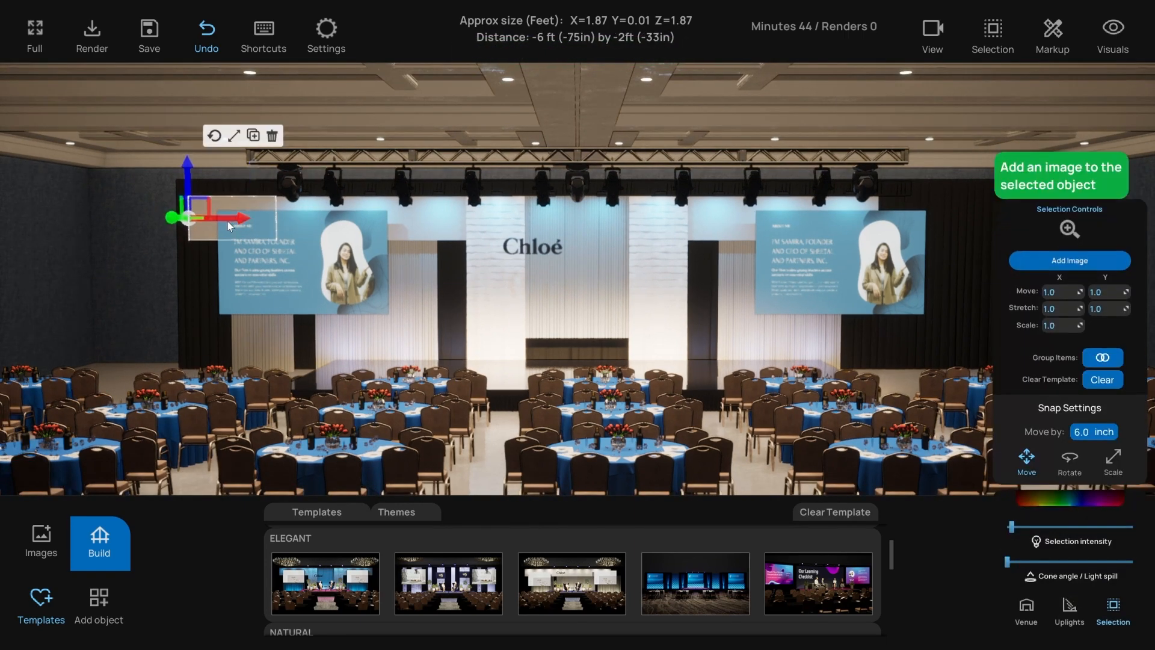
pyautogui.hotkey('ctrl', 'c')
pyautogui.moveTo(646, 231); pyautogui.dragTo(933, 245)
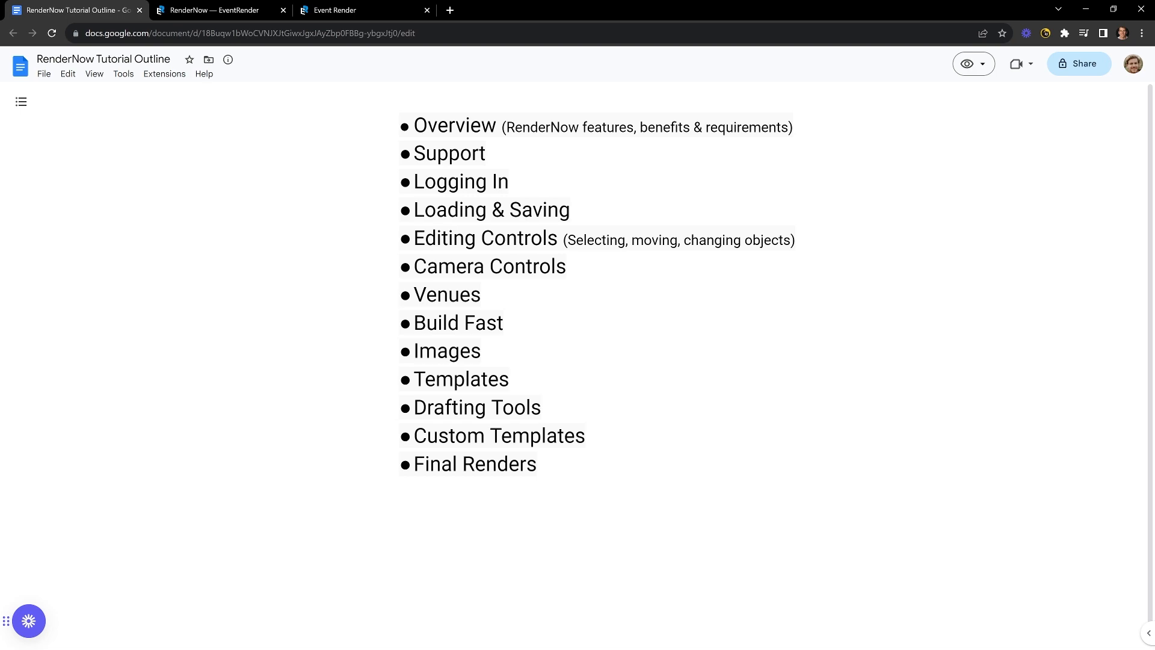
pyautogui.click(321, 11)
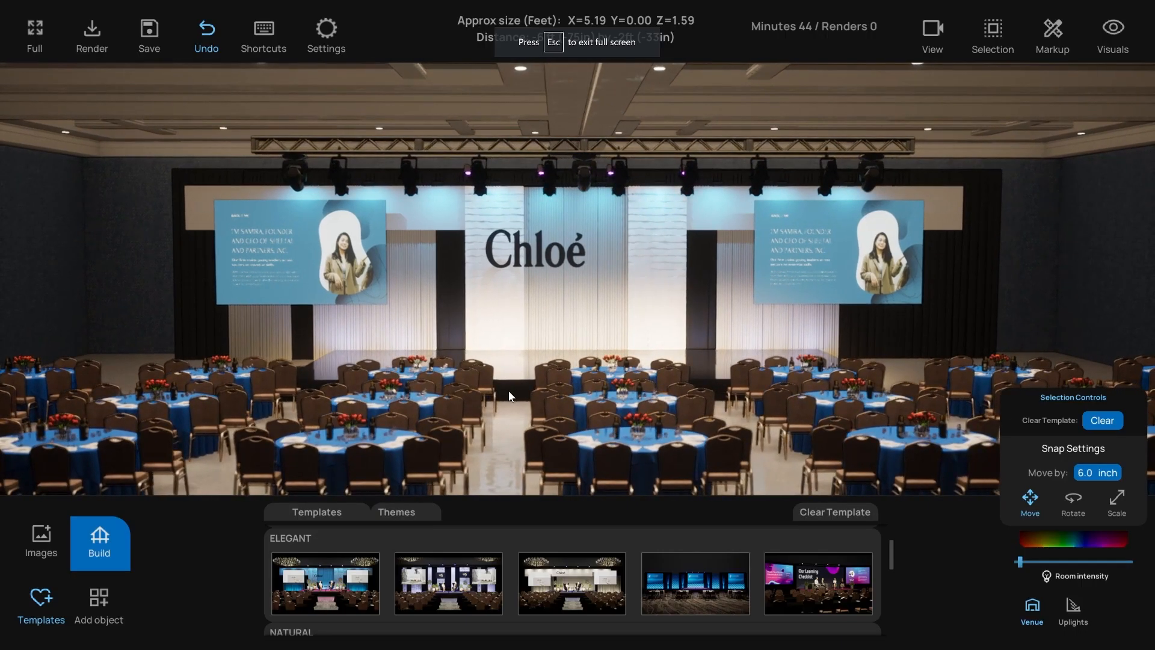
# - Frame the stage in the top-down floor plan view
pyautogui.press('t')
pyautogui.scroll(-2, 561, 344)
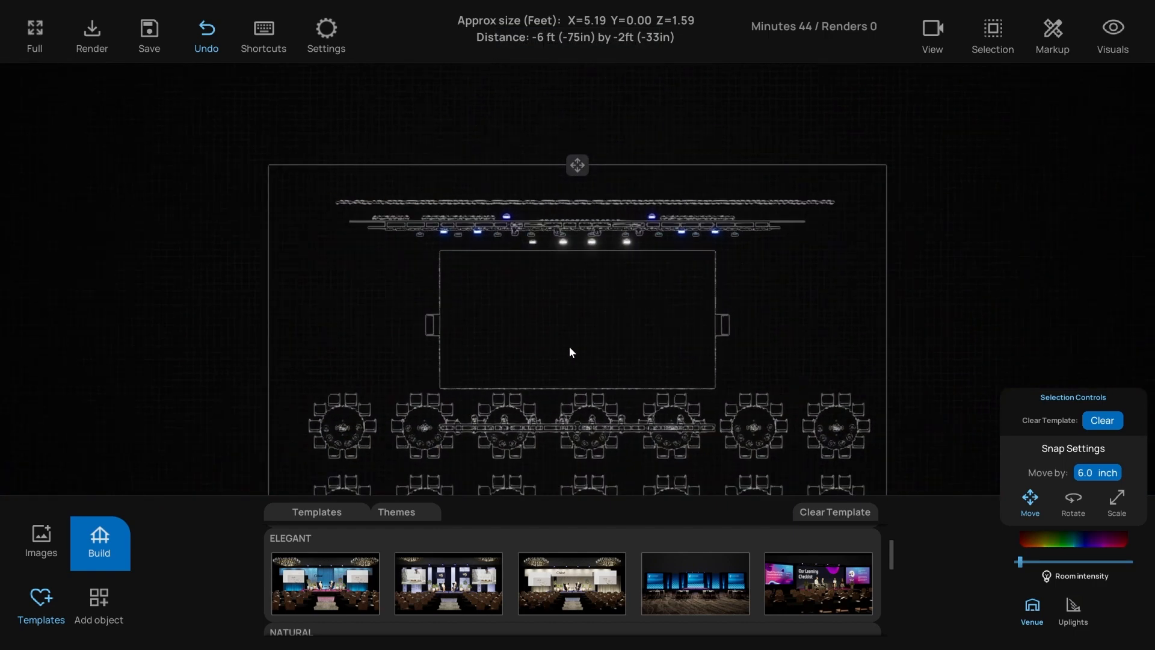
pyautogui.moveTo(570, 346); pyautogui.dragTo(563, 287, button='middle')
pyautogui.moveTo(782, 305); pyautogui.dragTo(786, 289, button='middle')
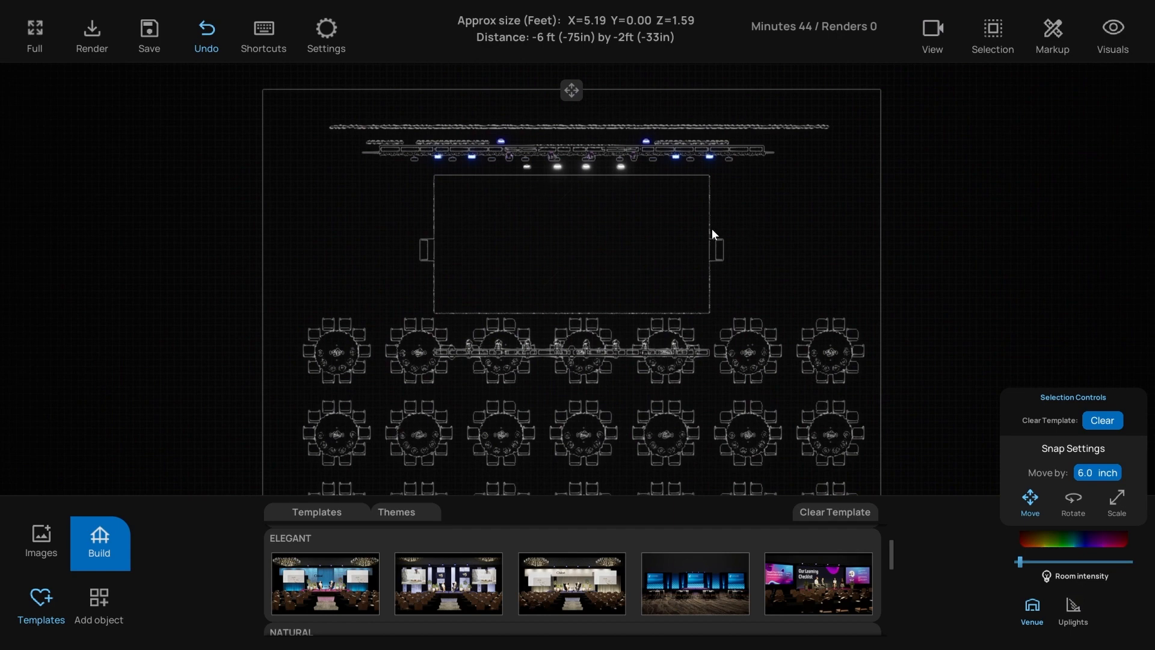
pyautogui.press('p')
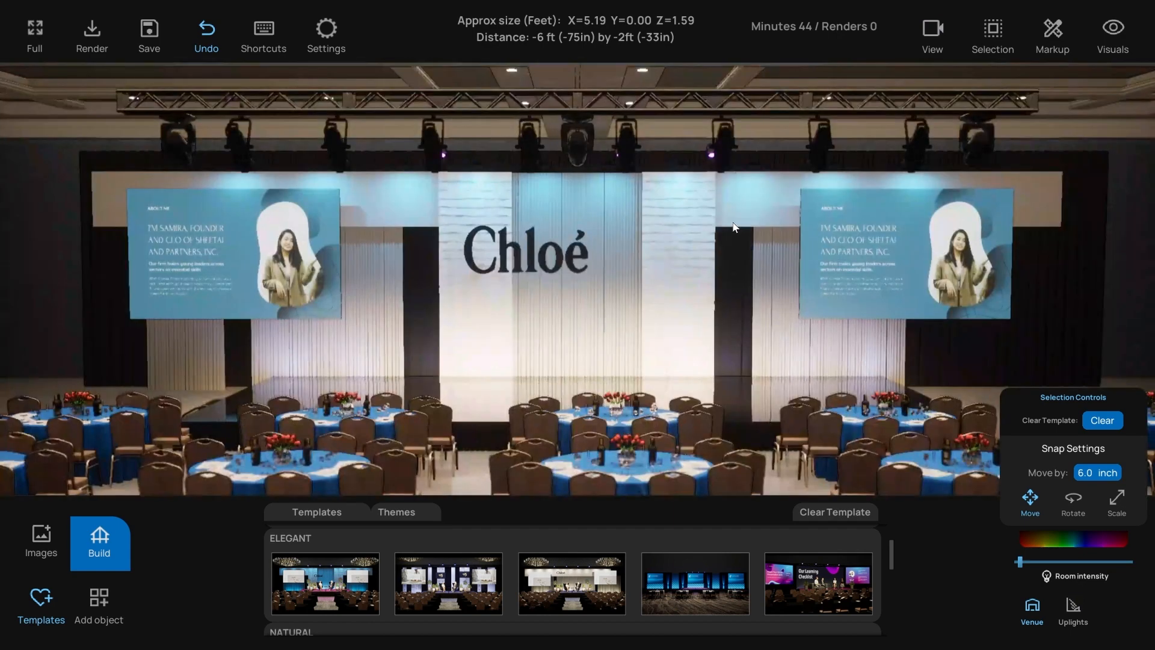
# - Measure the stage's top edge with the Markup Ruler at 40 ft (480in)
pyautogui.click(1053, 31)
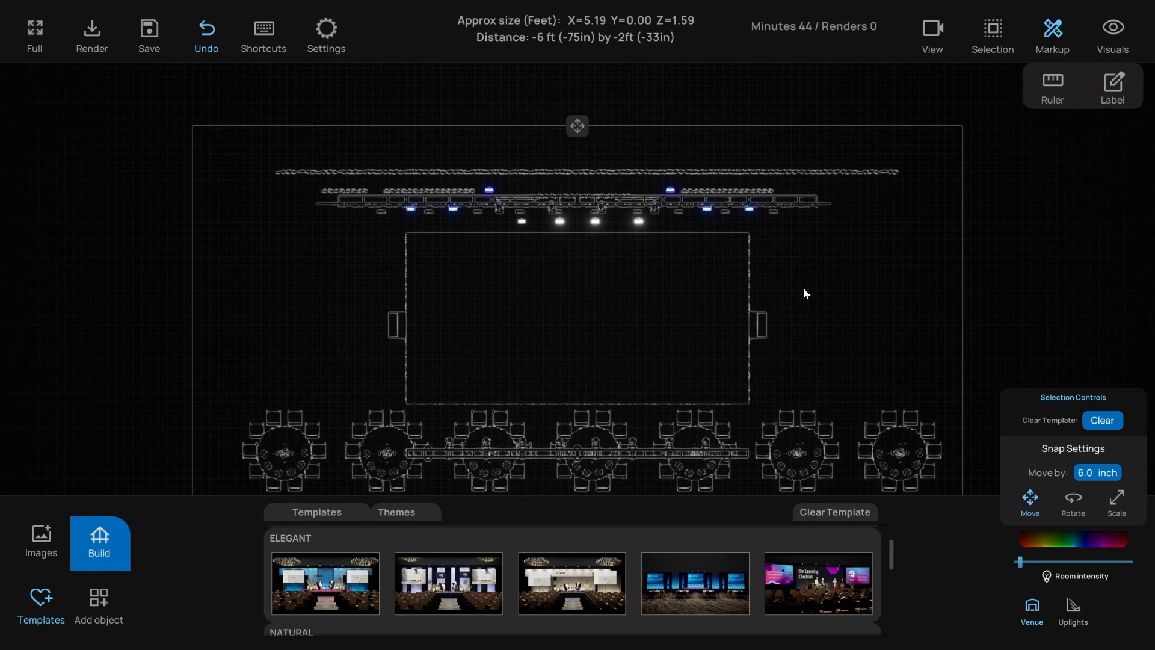
pyautogui.scroll(-4, 712, 304)
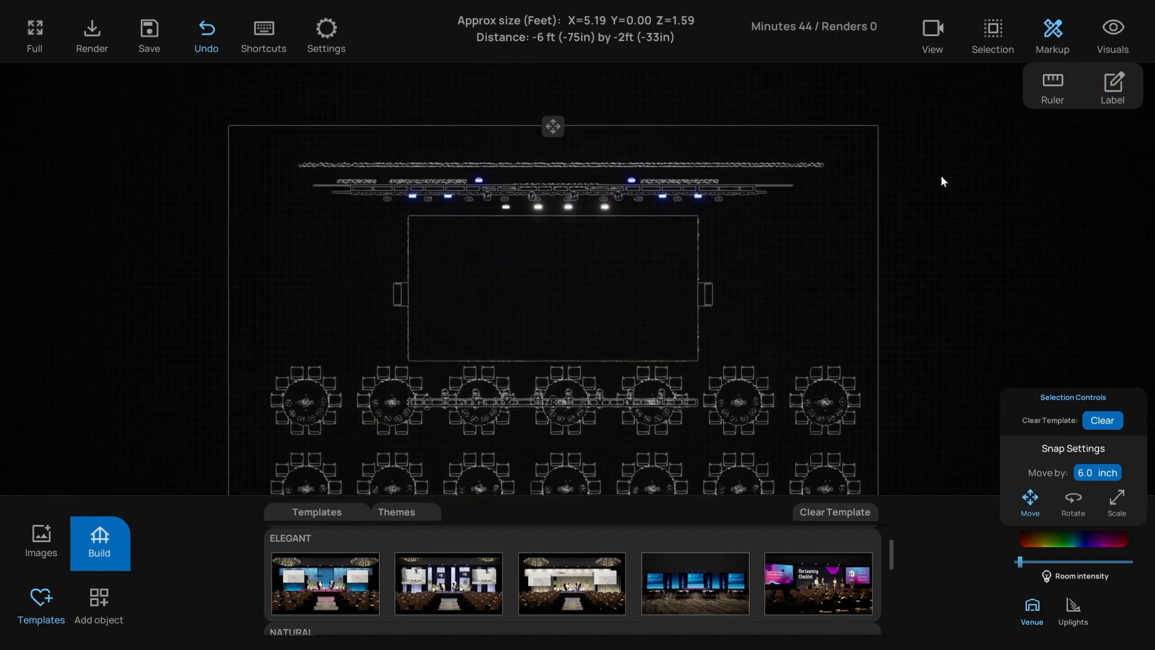
pyautogui.click(1053, 85)
pyautogui.scroll(1, 381, 211)
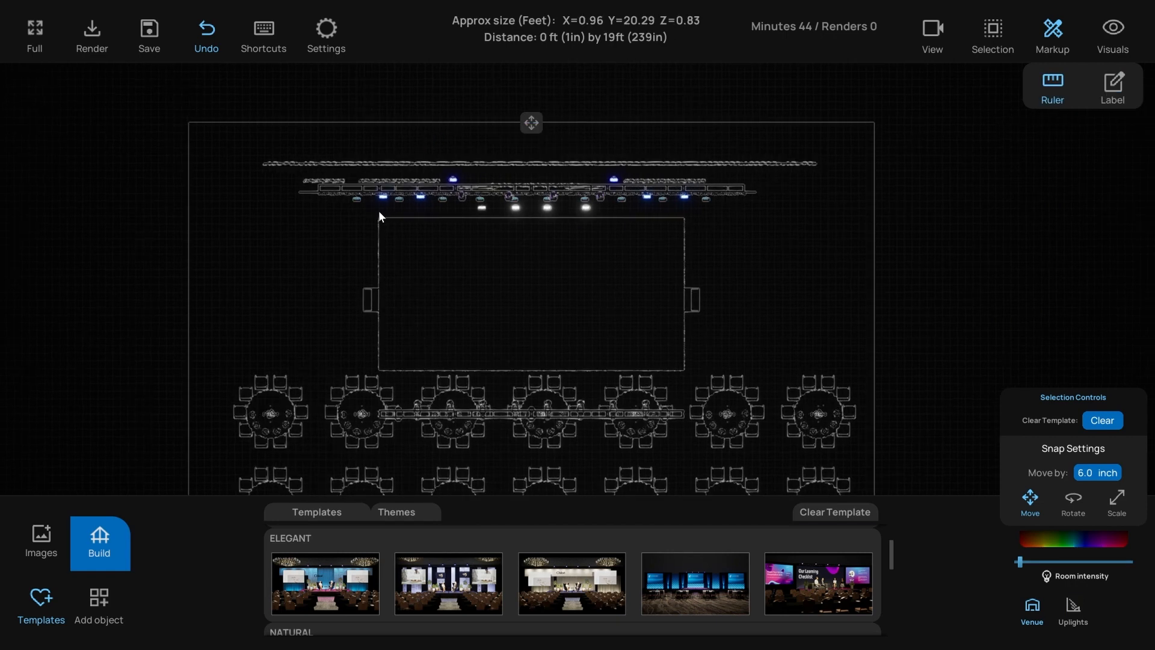
pyautogui.moveTo(379, 211); pyautogui.dragTo(683, 210)
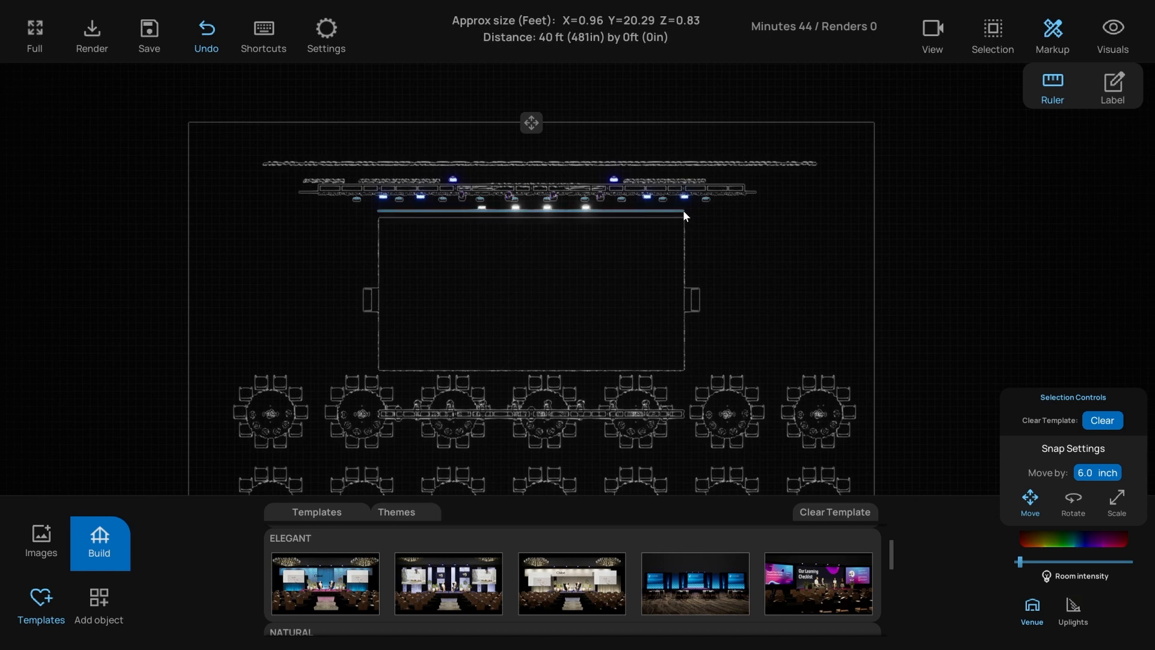
pyautogui.click(683, 210)
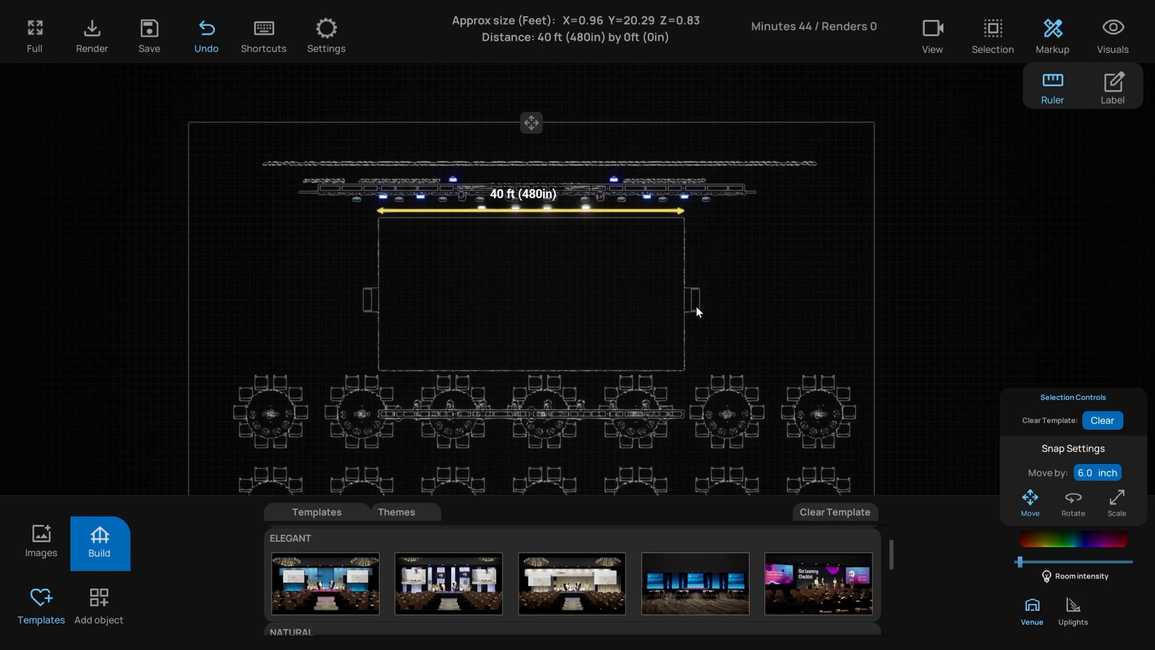
# - Measure the stage's right edge at 19 ft (239in) deep, then begin another measurement
pyautogui.moveTo(687, 371); pyautogui.dragTo(687, 219)
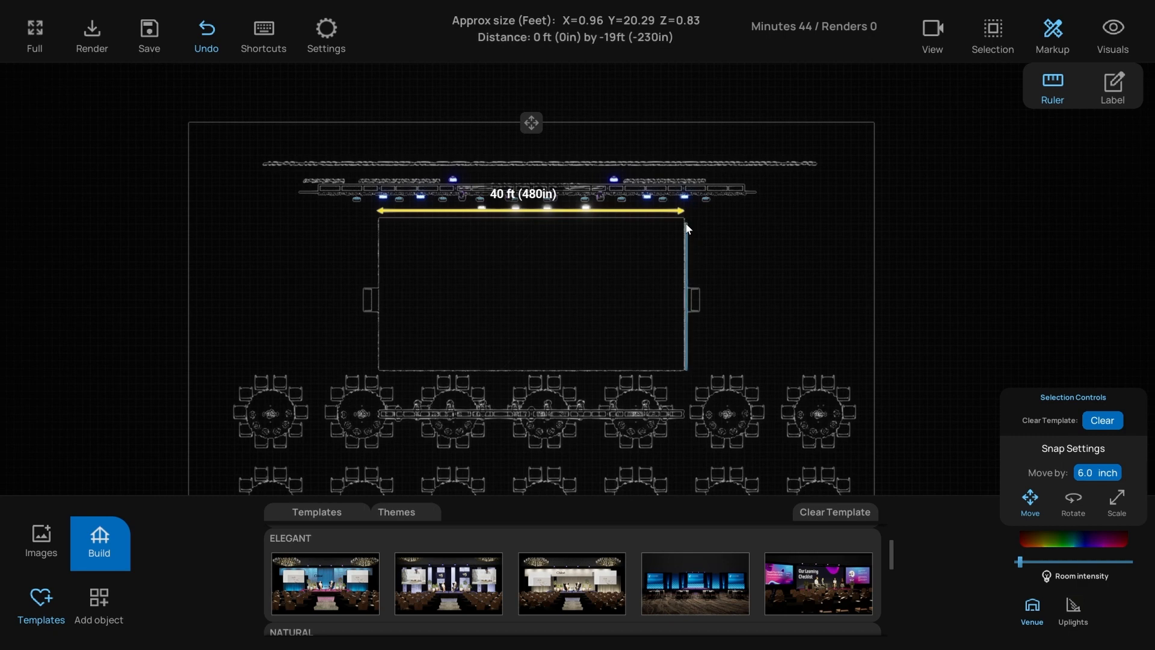
pyautogui.moveTo(686, 219); pyautogui.dragTo(687, 218)
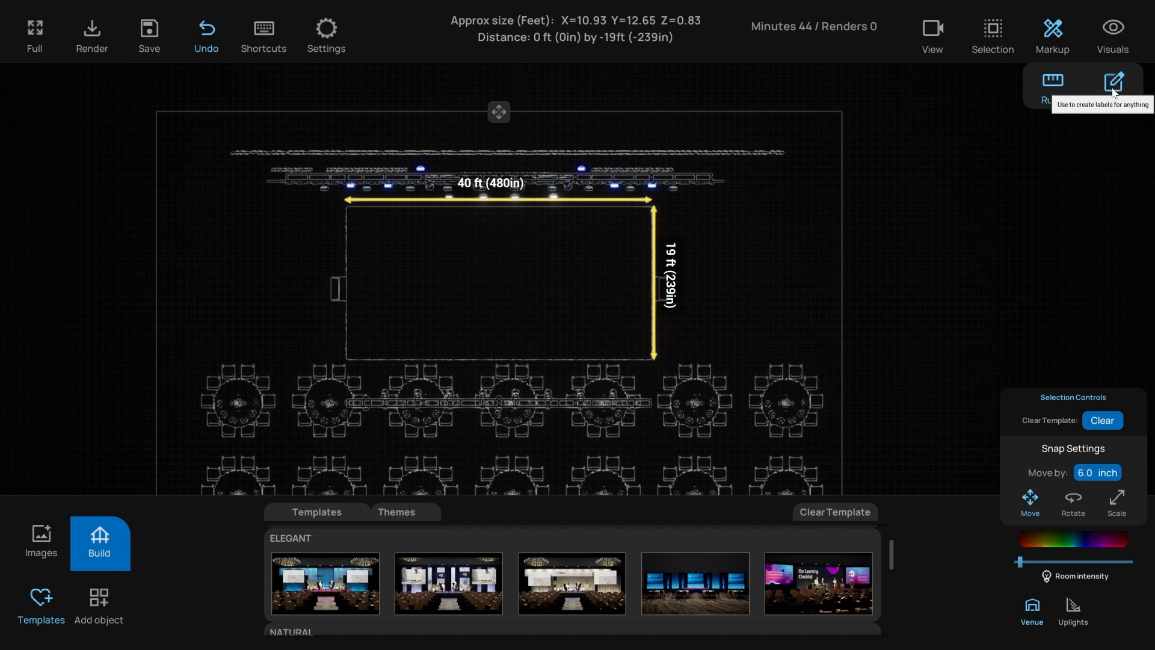
pyautogui.click(1052, 85)
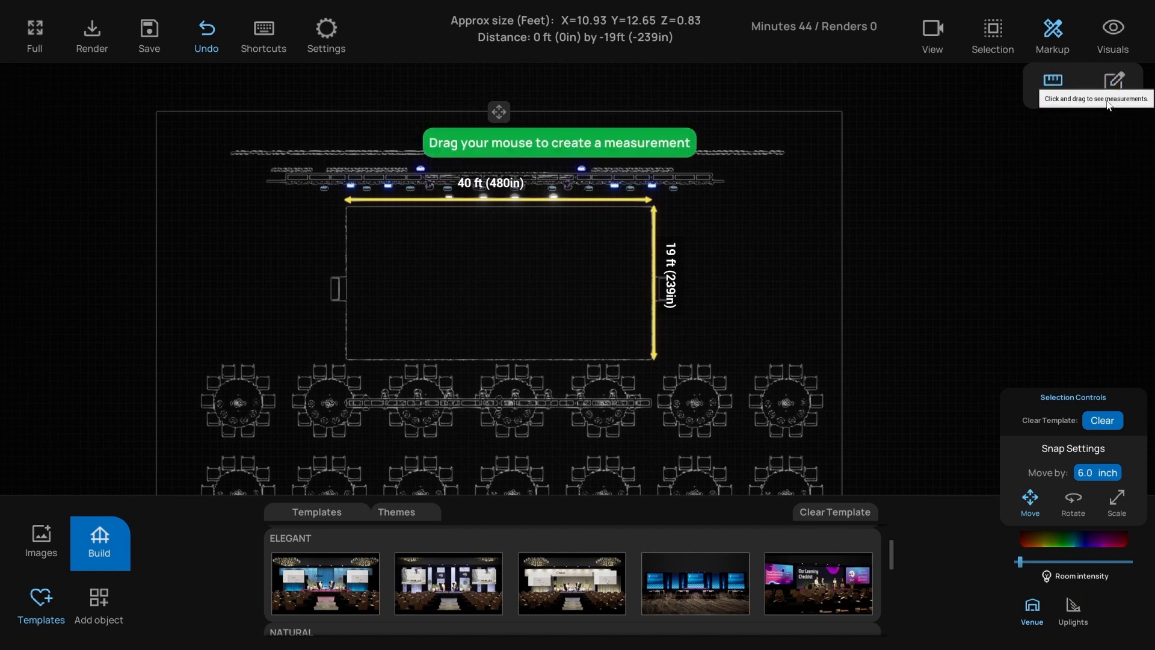
pyautogui.moveTo(778, 193); pyautogui.dragTo(756, 302)
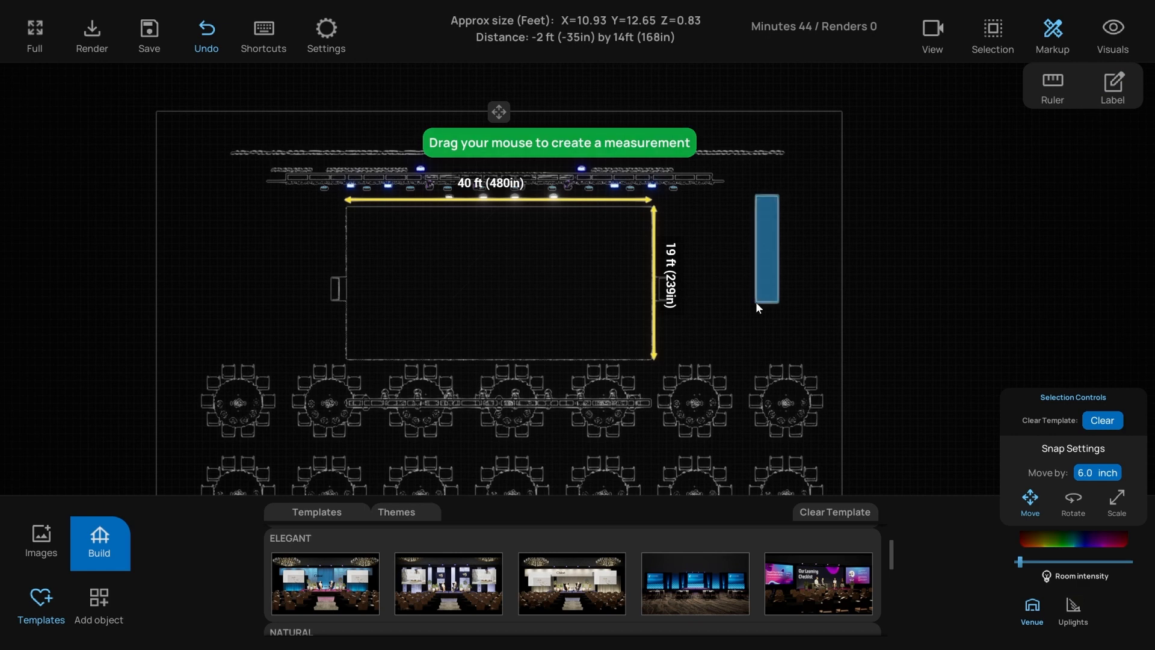
# - Add a text label to the floor plan and move it into the stage area
pyautogui.click(1113, 84)
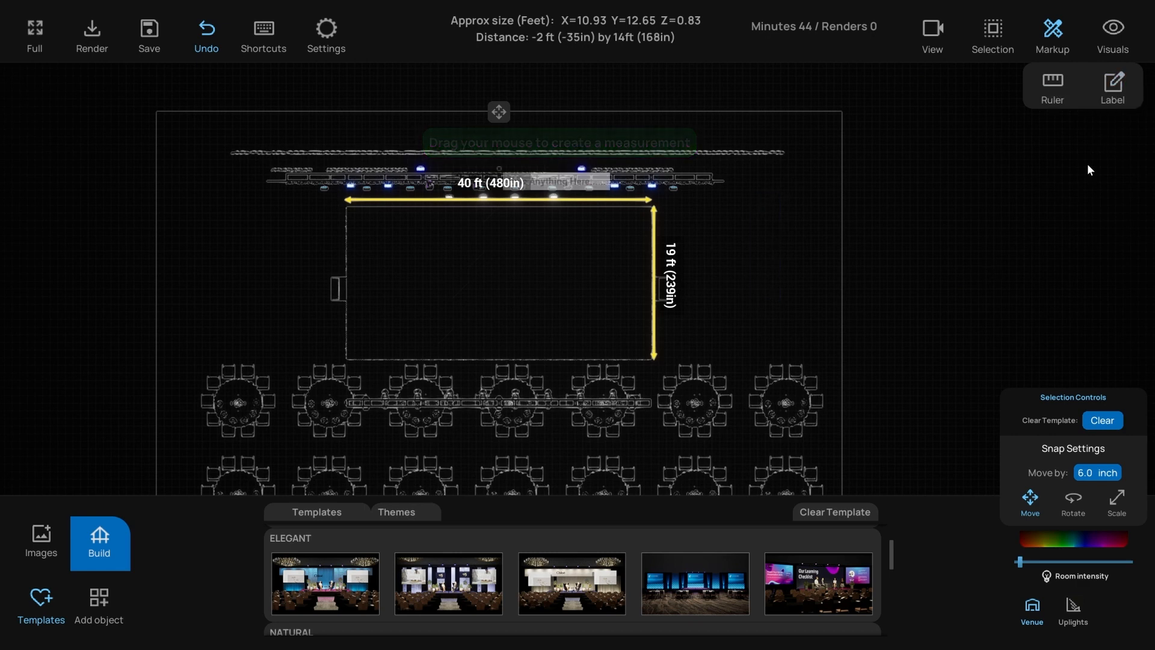
pyautogui.moveTo(833, 157); pyautogui.dragTo(835, 185, button='middle')
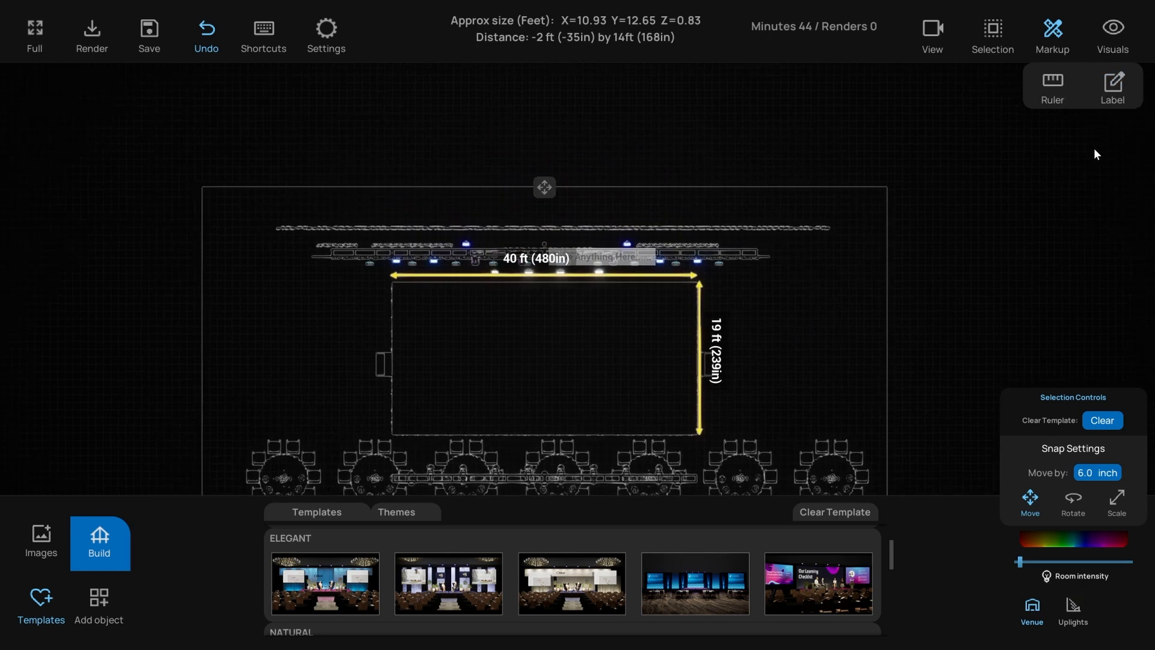
pyautogui.scroll(5, 577, 235)
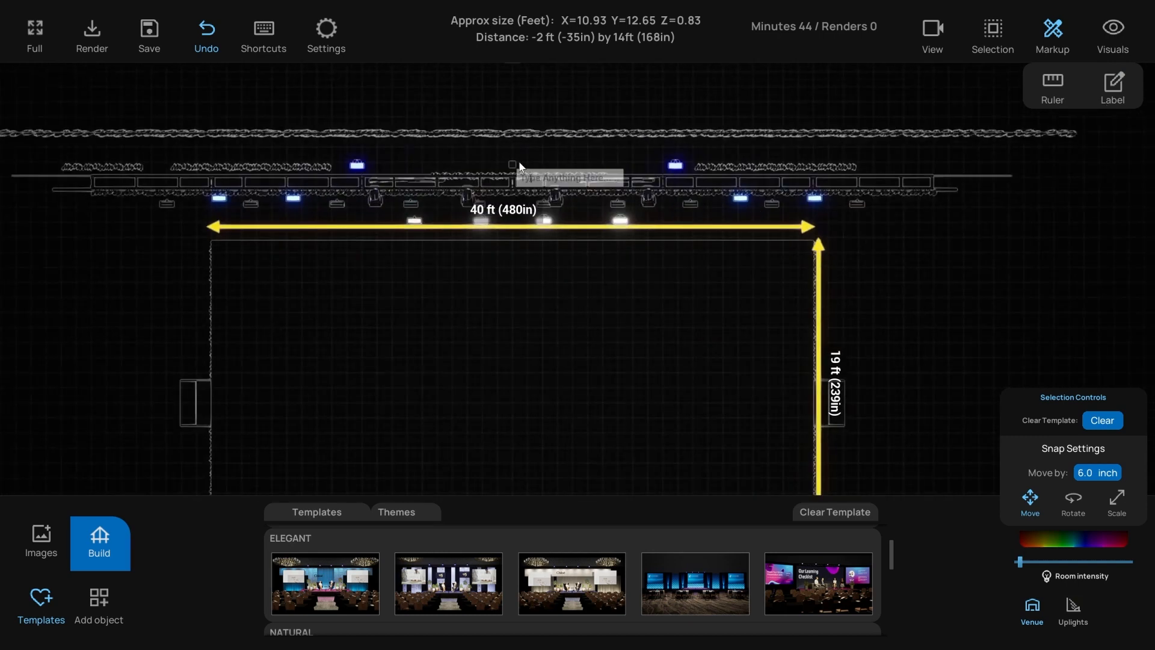
pyautogui.click(513, 163)
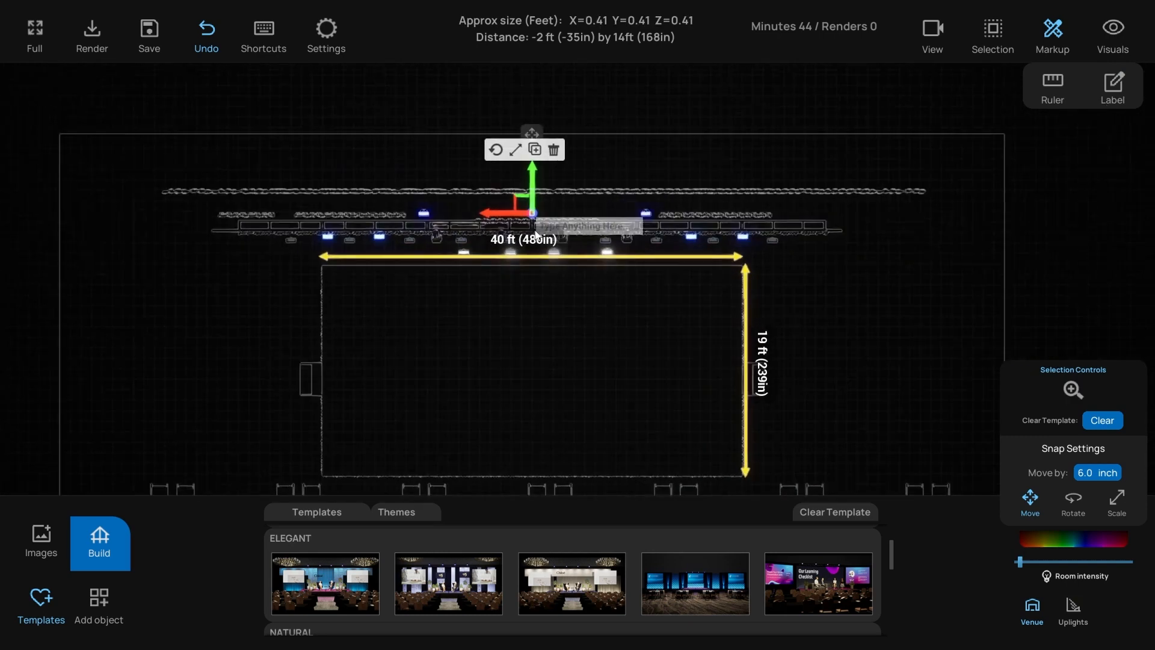
pyautogui.click(548, 154)
pyautogui.click(510, 171)
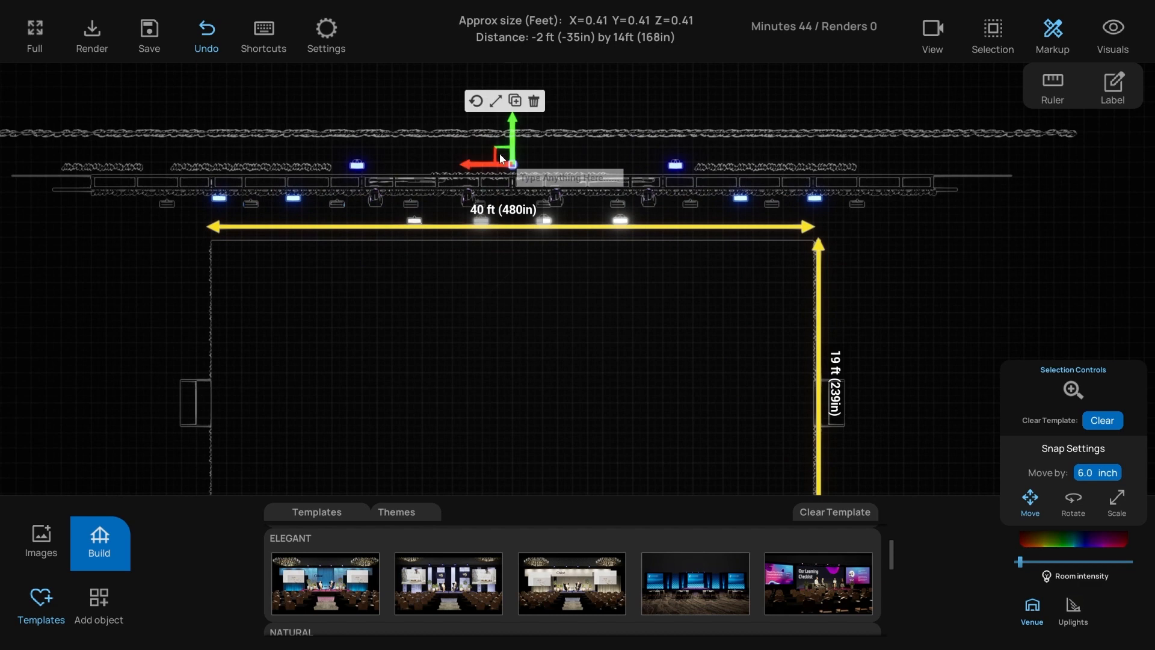
pyautogui.moveTo(500, 153); pyautogui.dragTo(473, 349)
pyautogui.scroll(-5, 550, 319)
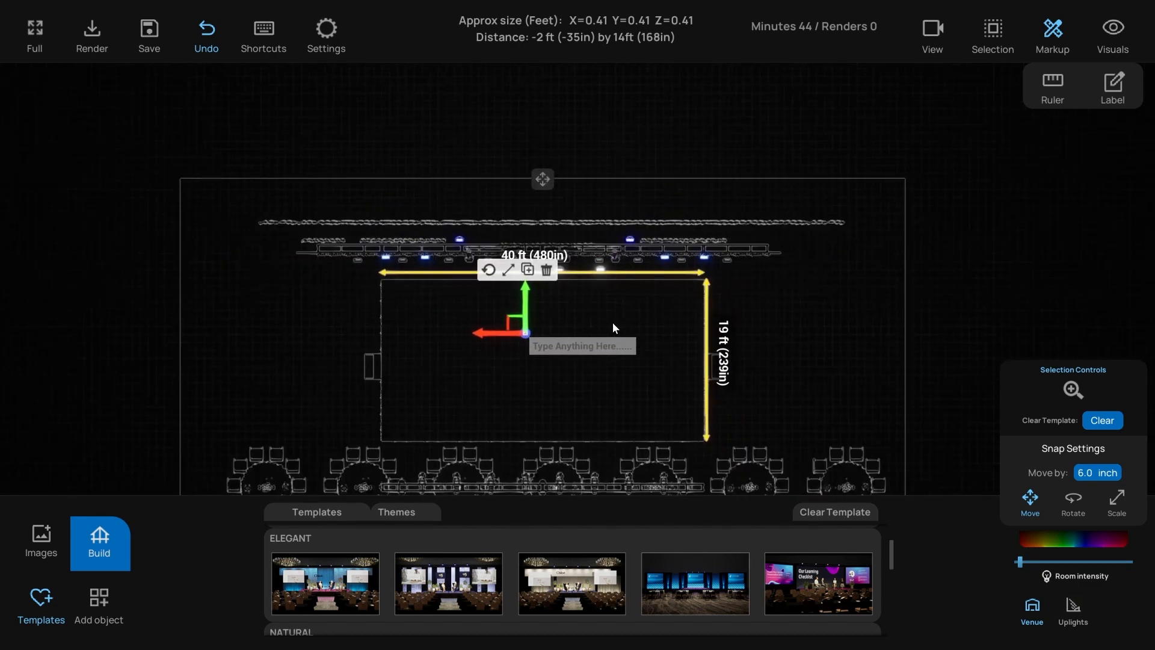
pyautogui.moveTo(523, 192); pyautogui.dragTo(445, 186)
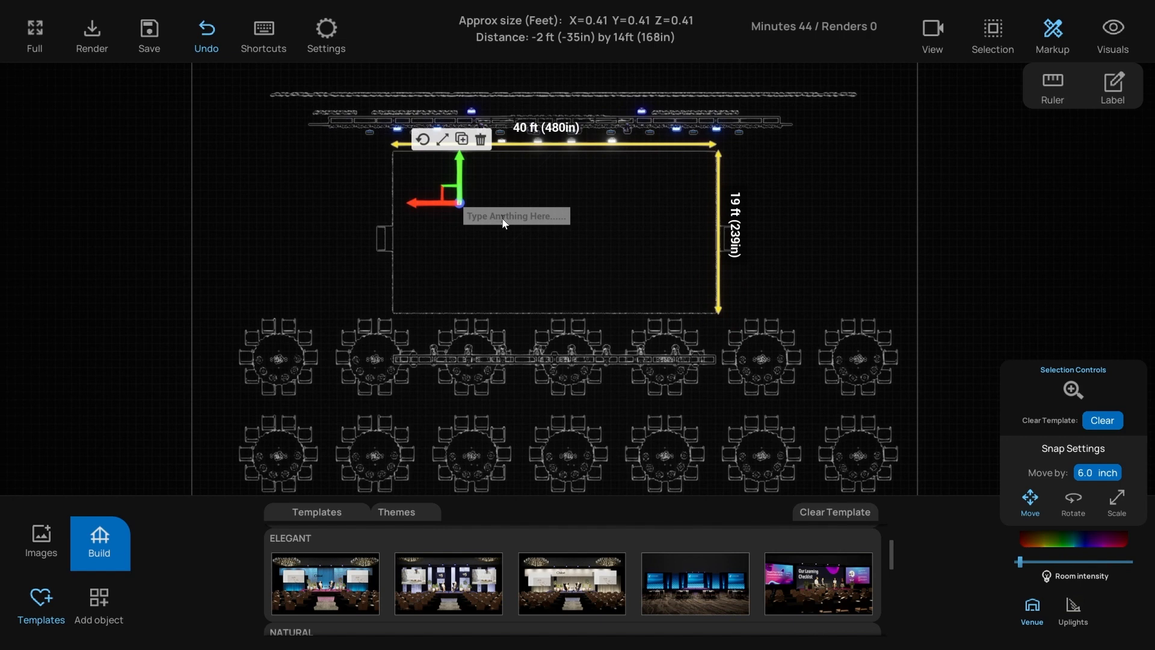
# - Enter 'Stage 40ft x 20ft x 1.5ft' as the label text and centre it on the stage
pyautogui.write('St')
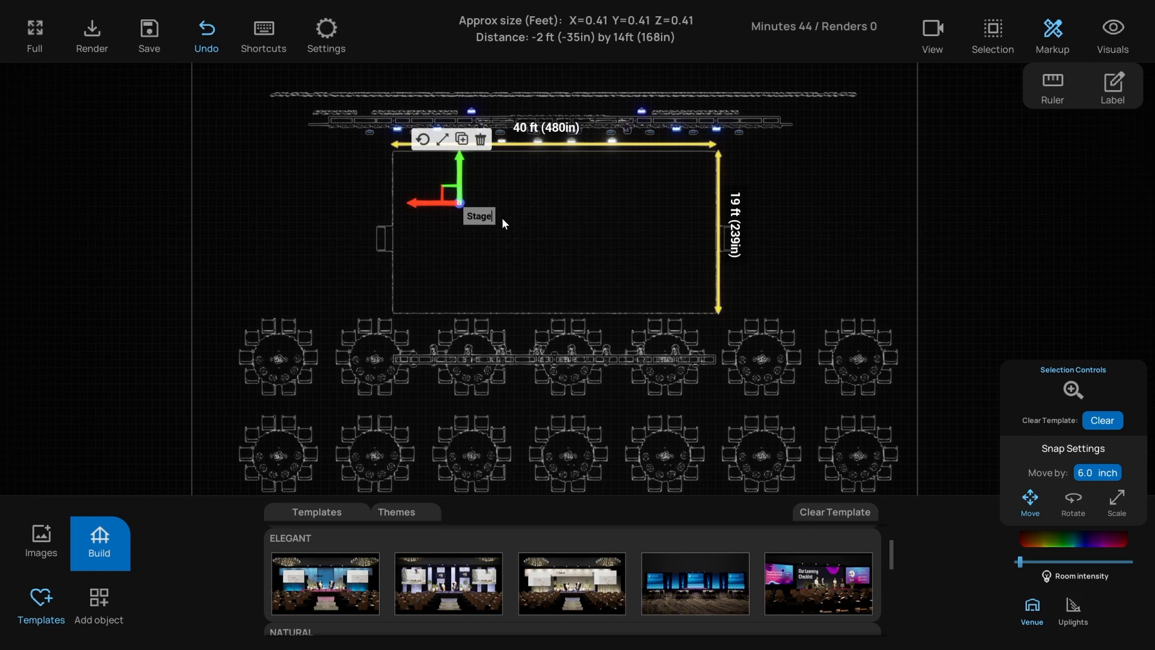
pyautogui.write('age 40ft x 20ft x 1.5ft')
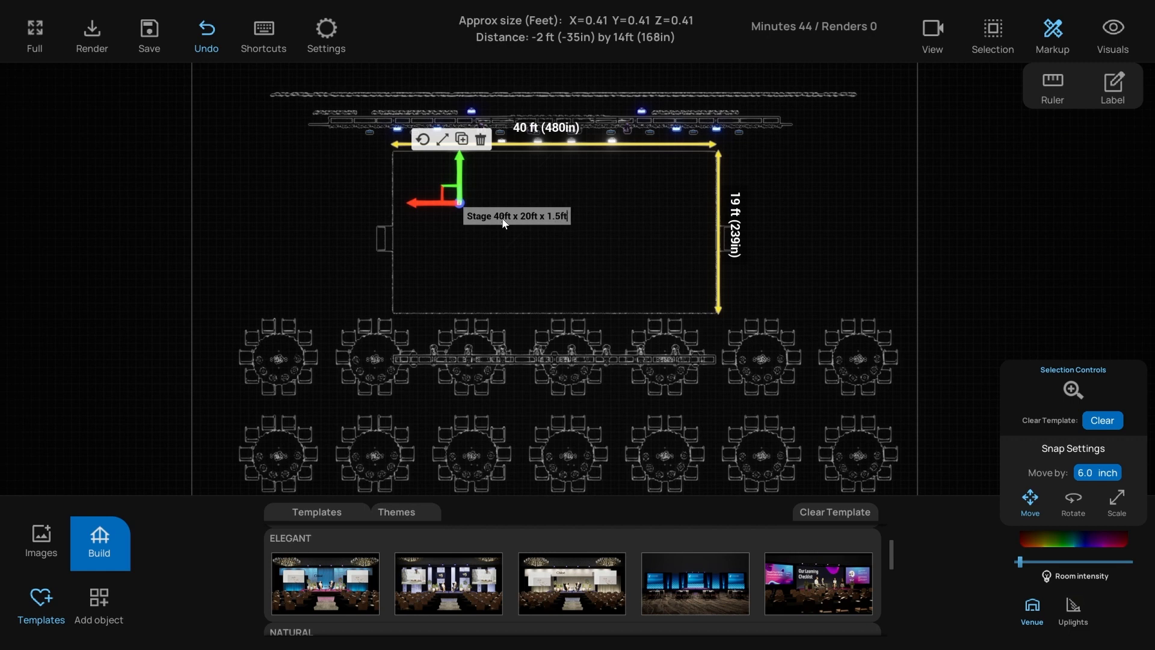
pyautogui.press('Return')
pyautogui.press('BackSpace')
pyautogui.click(389, 203)
pyautogui.click(461, 204)
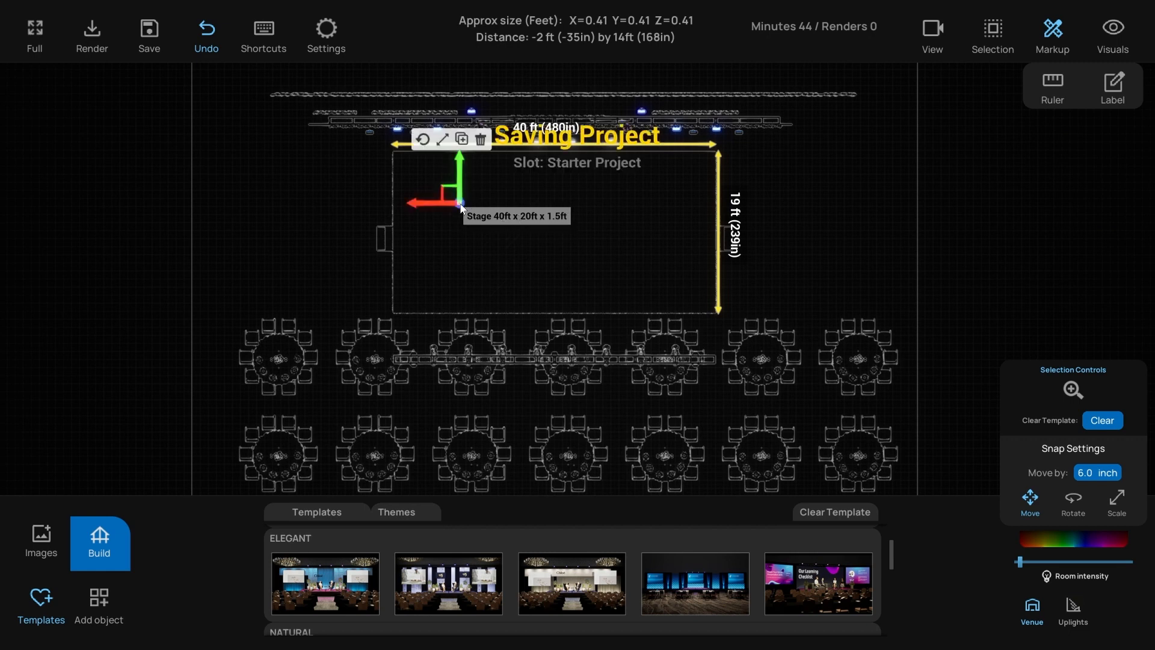
pyautogui.moveTo(450, 192); pyautogui.dragTo(487, 201)
pyautogui.click(417, 205)
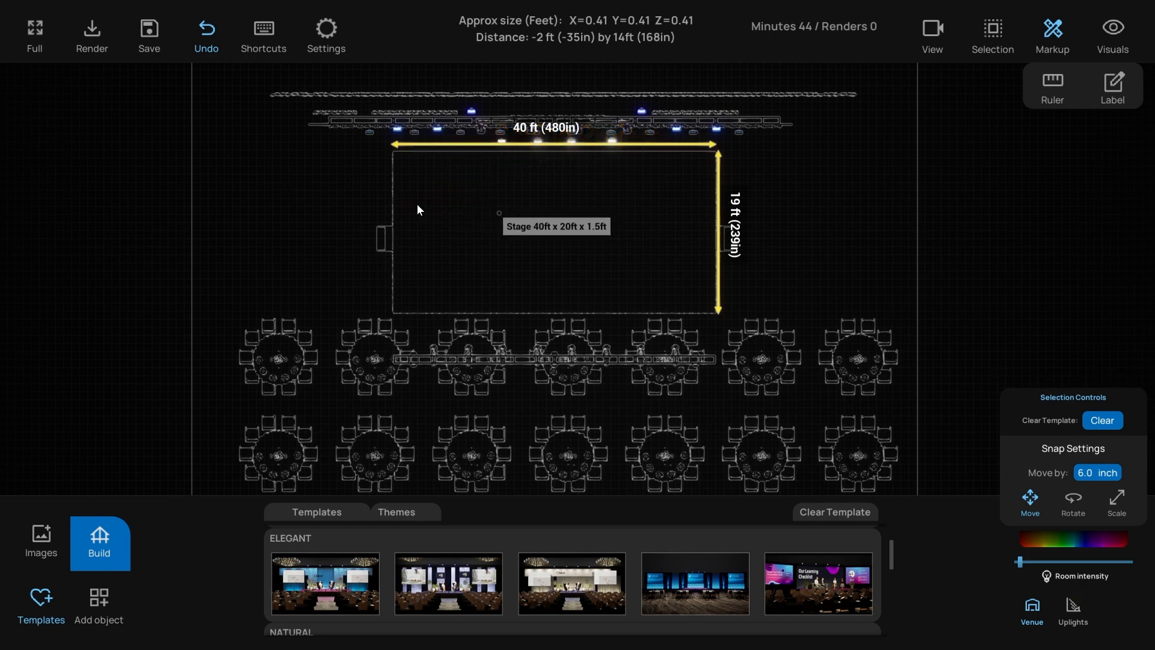
# - Close Markup and cycle the floor-plan grid colour twice under Visuals > Color
pyautogui.click(1055, 30)
pyautogui.click(1113, 31)
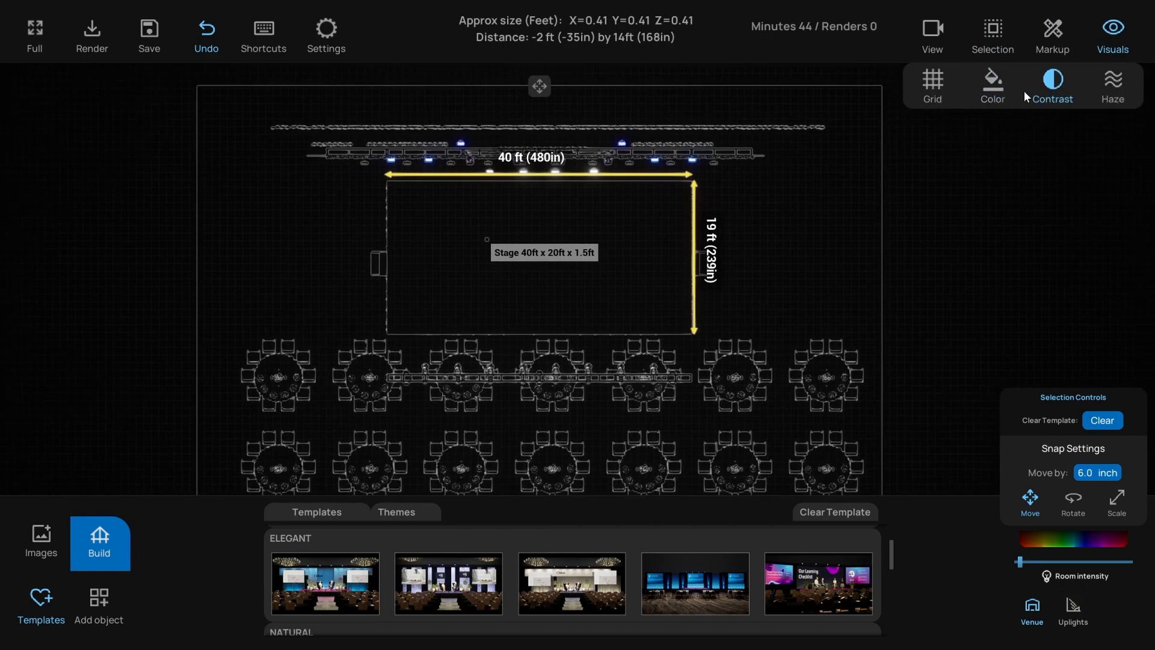
pyautogui.click(995, 86)
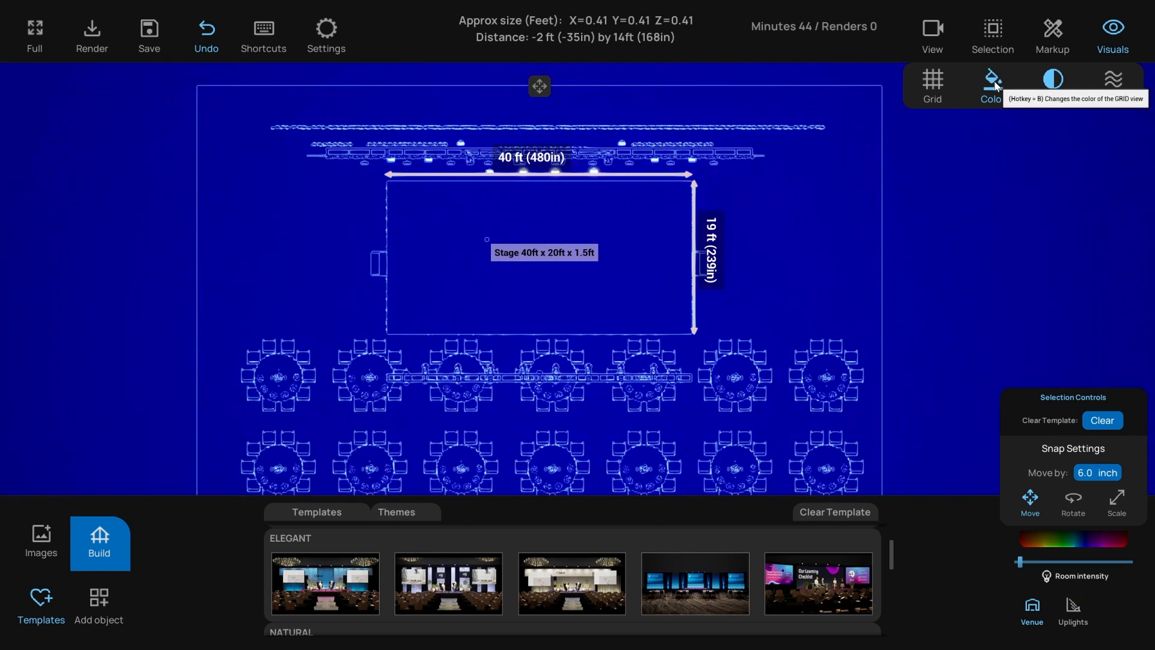
pyautogui.click(996, 85)
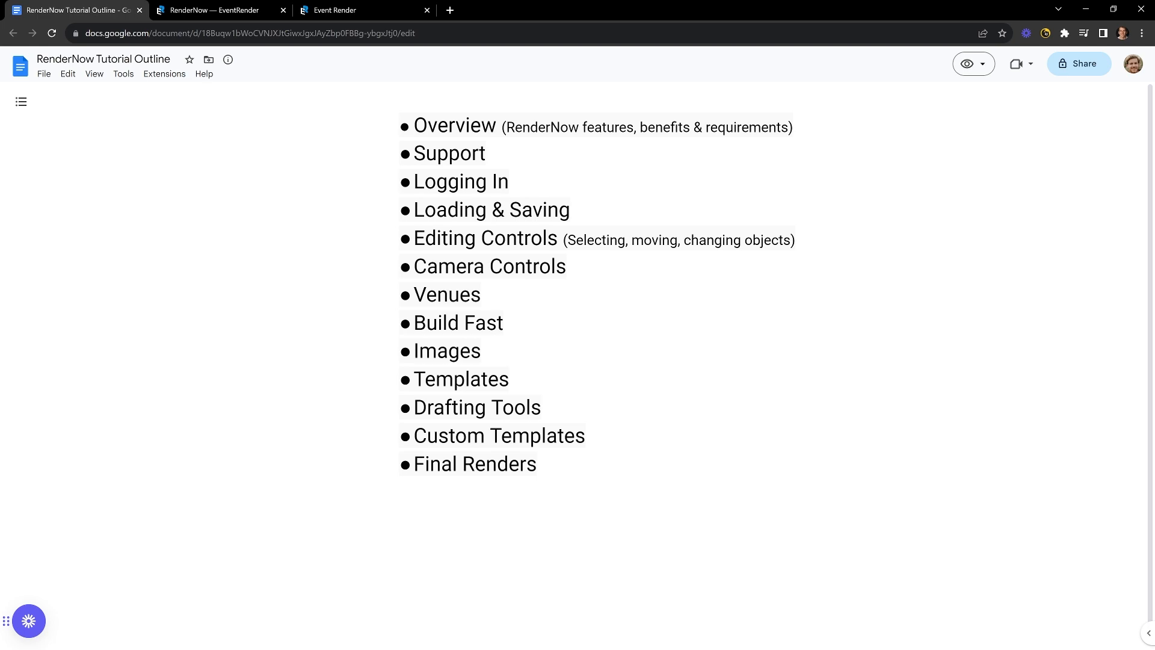
# - Return to the Event Render project and pull the camera back across the ballroom
pyautogui.click(362, 7)
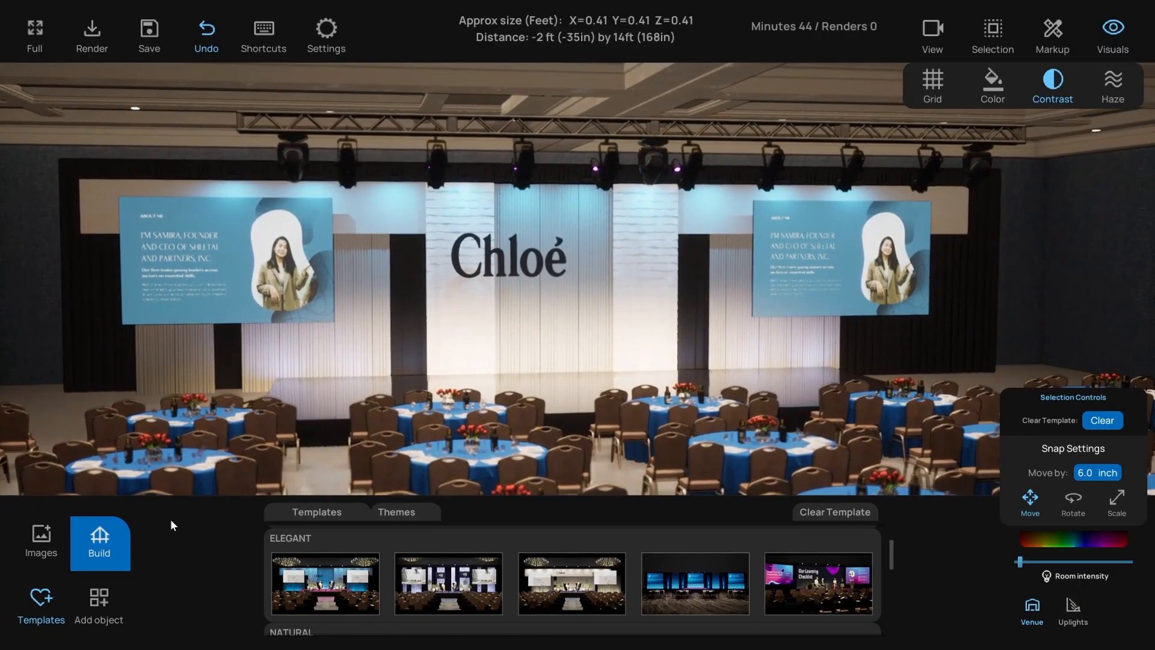
pyautogui.click(99, 539)
pyautogui.click(112, 539)
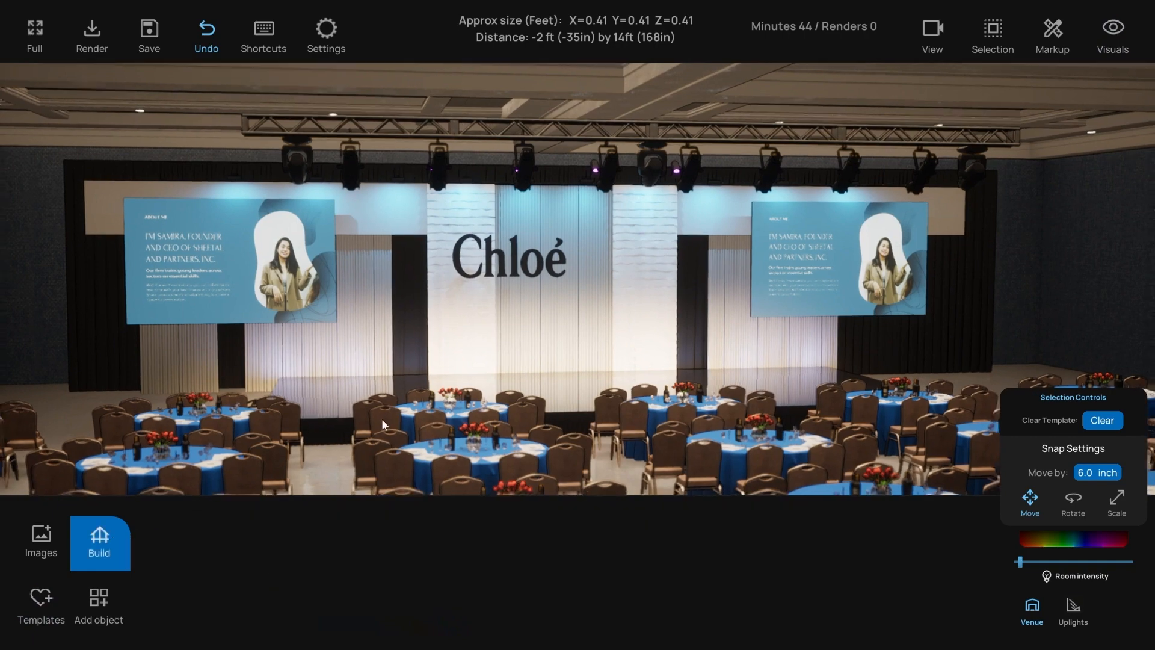
pyautogui.press('s')
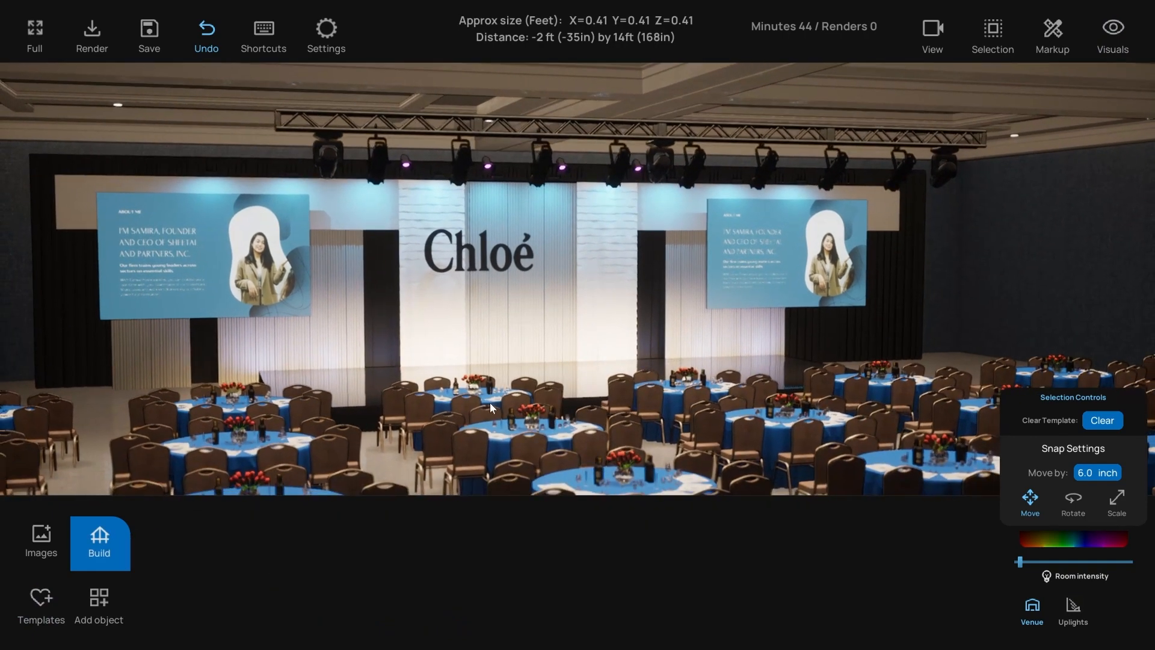
pyautogui.press('d')
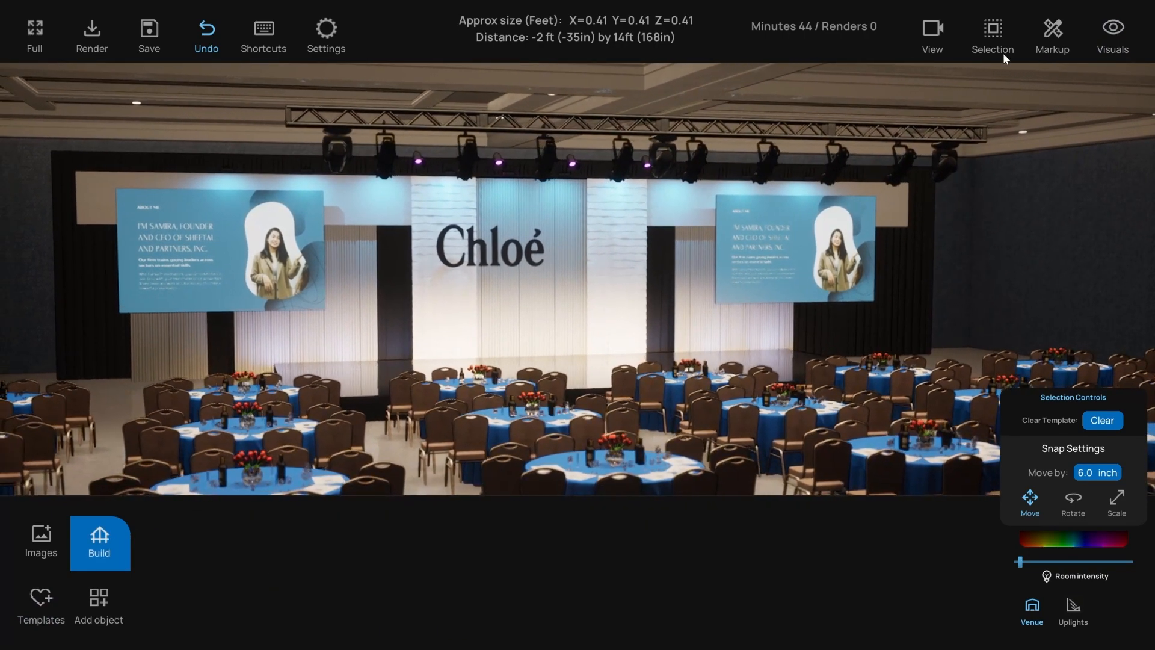
# - Switch to the eye-level first-person view and turn toward the stage
pyautogui.click(933, 30)
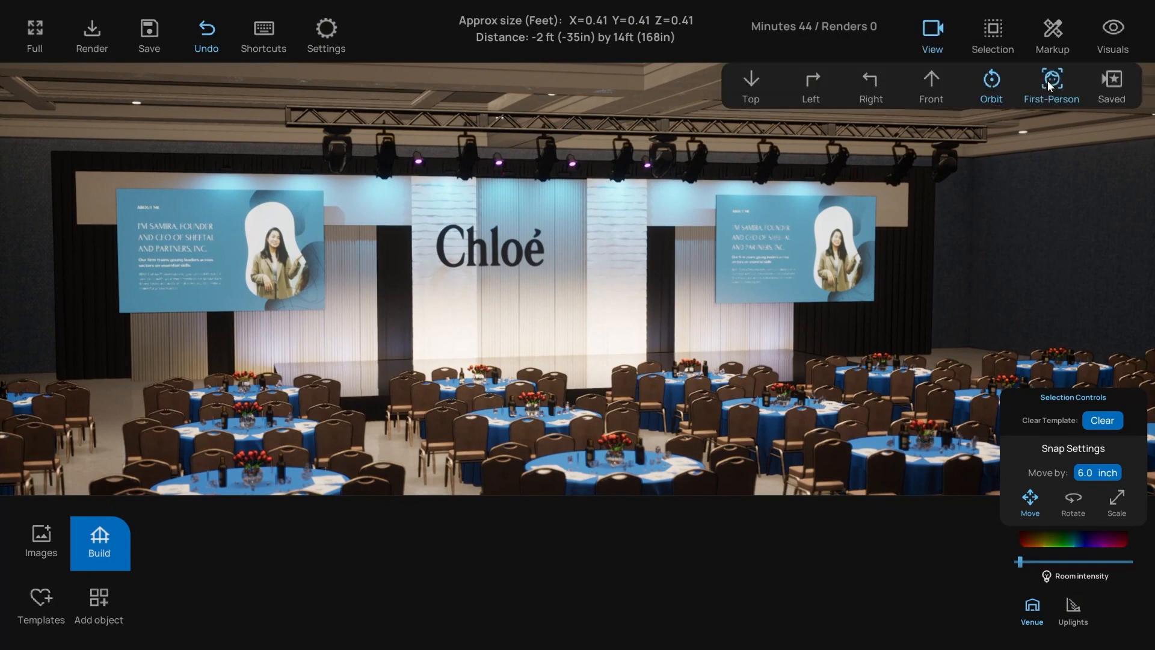
pyautogui.click(1052, 79)
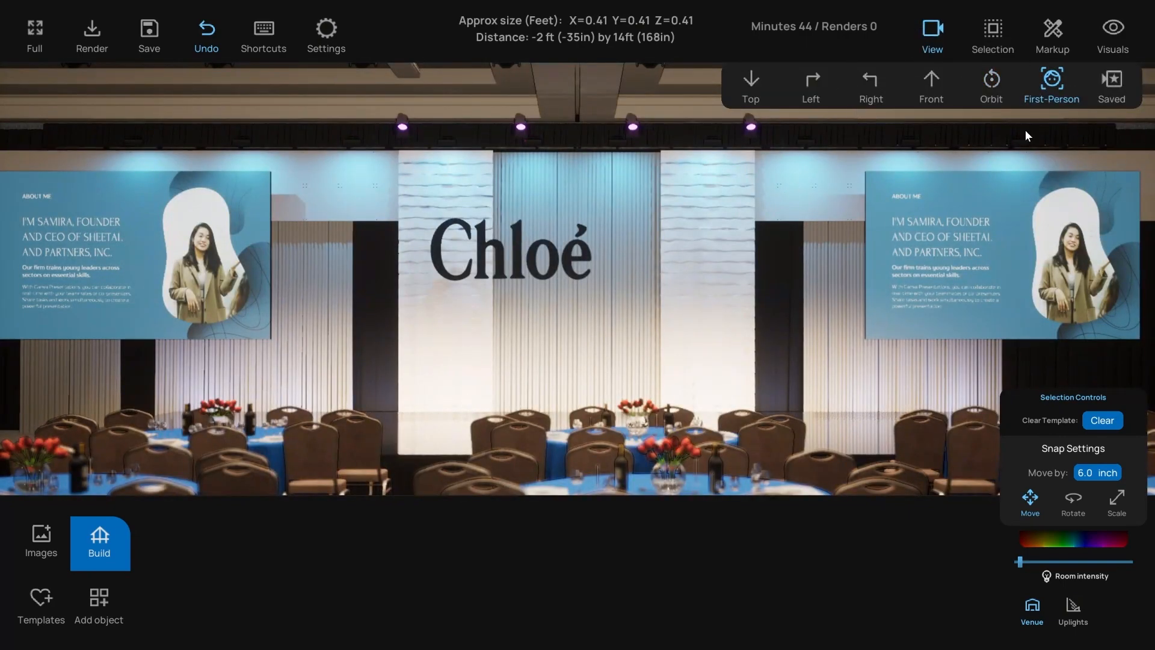
pyautogui.click(936, 27)
pyautogui.press('s')
pyautogui.moveTo(523, 323); pyautogui.dragTo(618, 329, button='right')
pyautogui.press('a')
pyautogui.press('d')
pyautogui.press('s')
pyautogui.press('a')
# - Adjust height and position to frame the Chloé stage and side screens from beside the tables
pyautogui.press('s')
pyautogui.press('e')
pyautogui.press('d')
pyautogui.press('q')
pyautogui.press('q')
pyautogui.press('q')
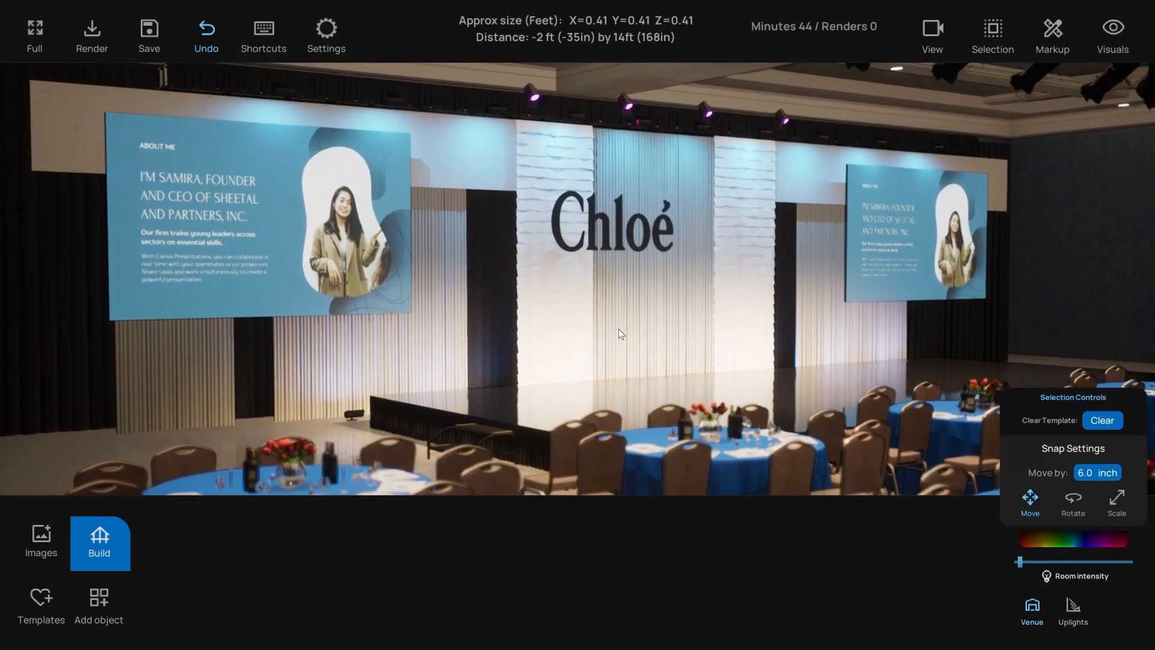
pyautogui.press('q')
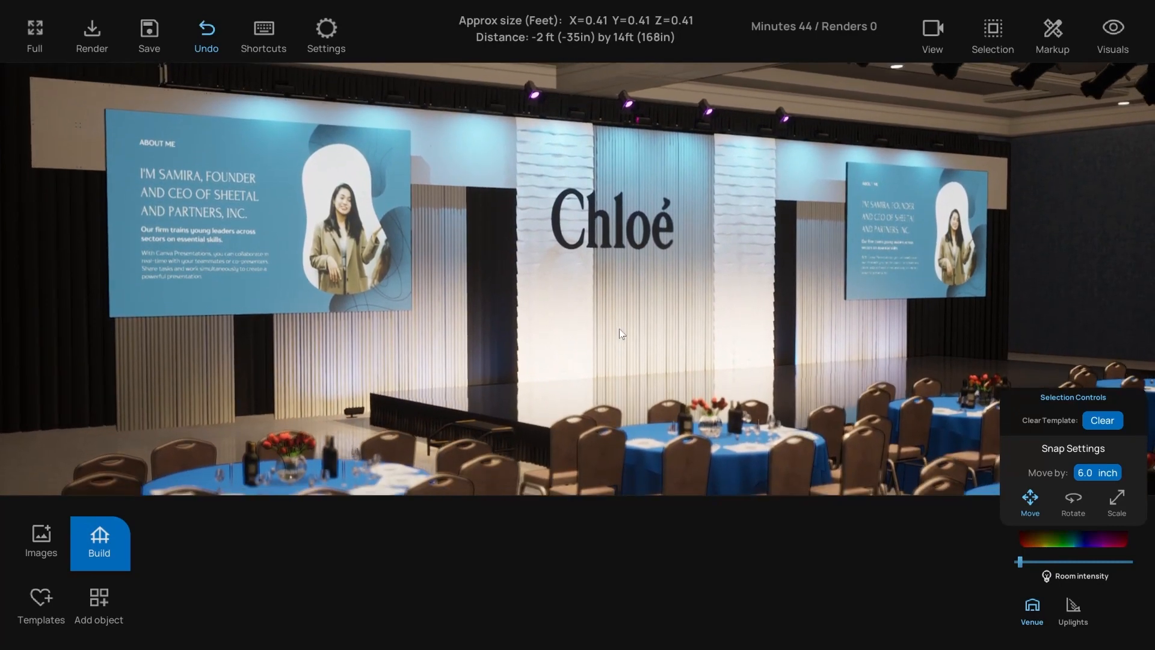
pyautogui.moveTo(619, 329); pyautogui.dragTo(621, 327, button='right')
pyautogui.press('q')
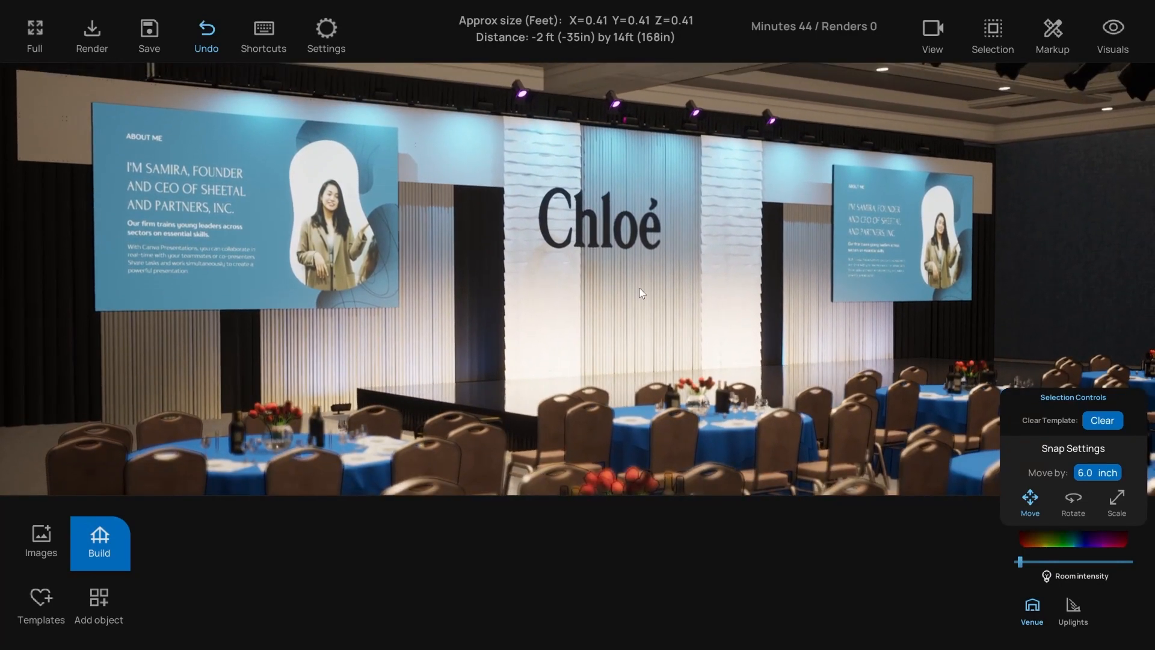
pyautogui.press('d')
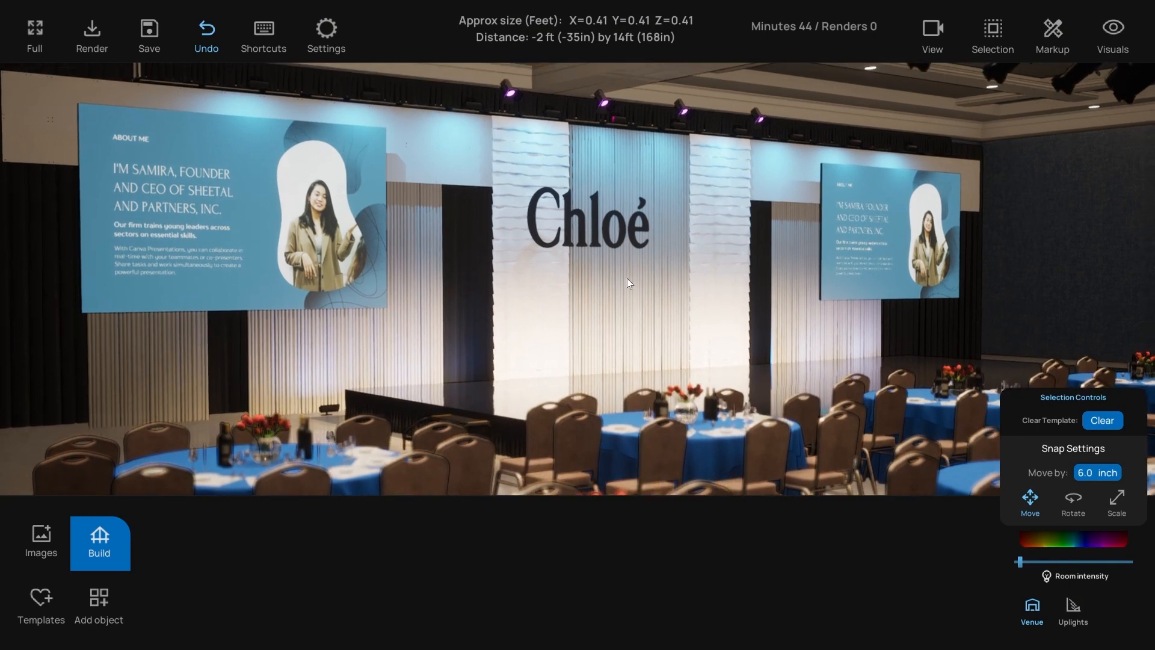
pyautogui.press('d')
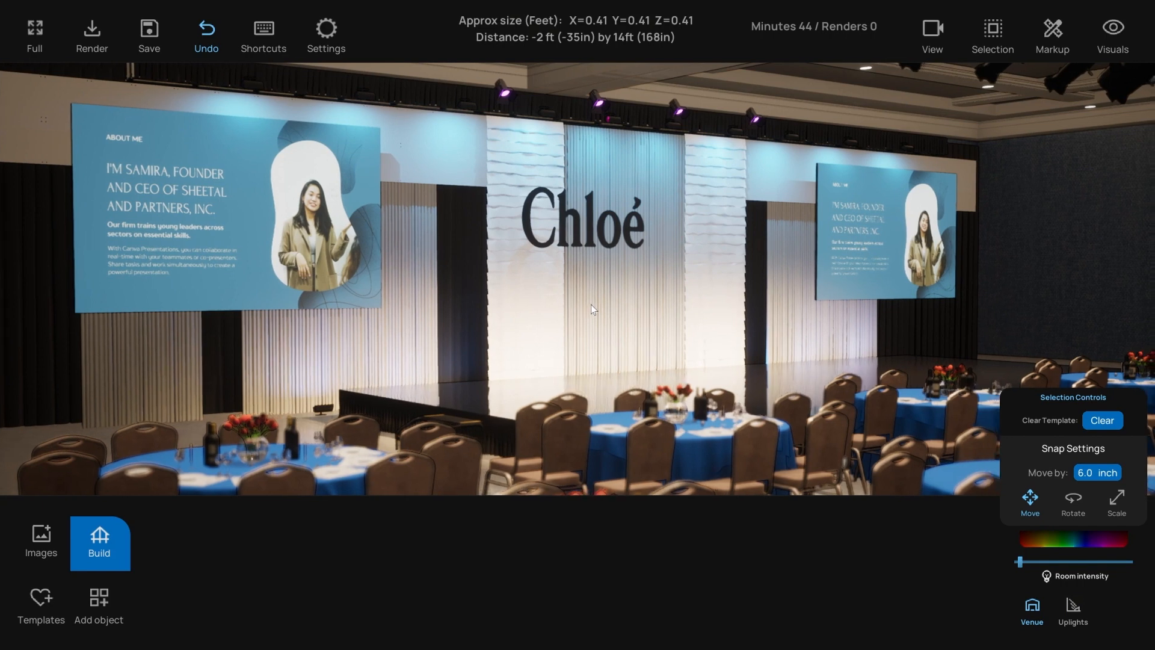
# - Save the current camera view in View > Saved
pyautogui.click(933, 32)
pyautogui.click(1113, 83)
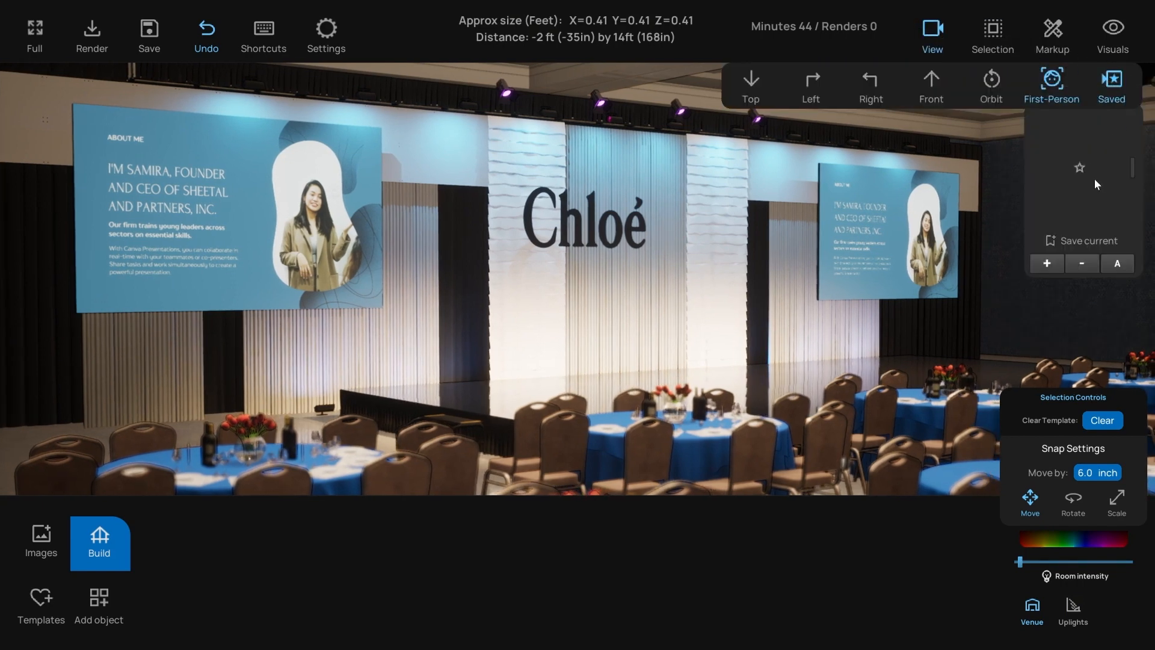
pyautogui.click(1047, 263)
# - Move to a head-on frontal view of the stage and save it as another camera
pyautogui.press('d')
pyautogui.moveTo(759, 346); pyautogui.dragTo(717, 347, button='right')
pyautogui.press('d')
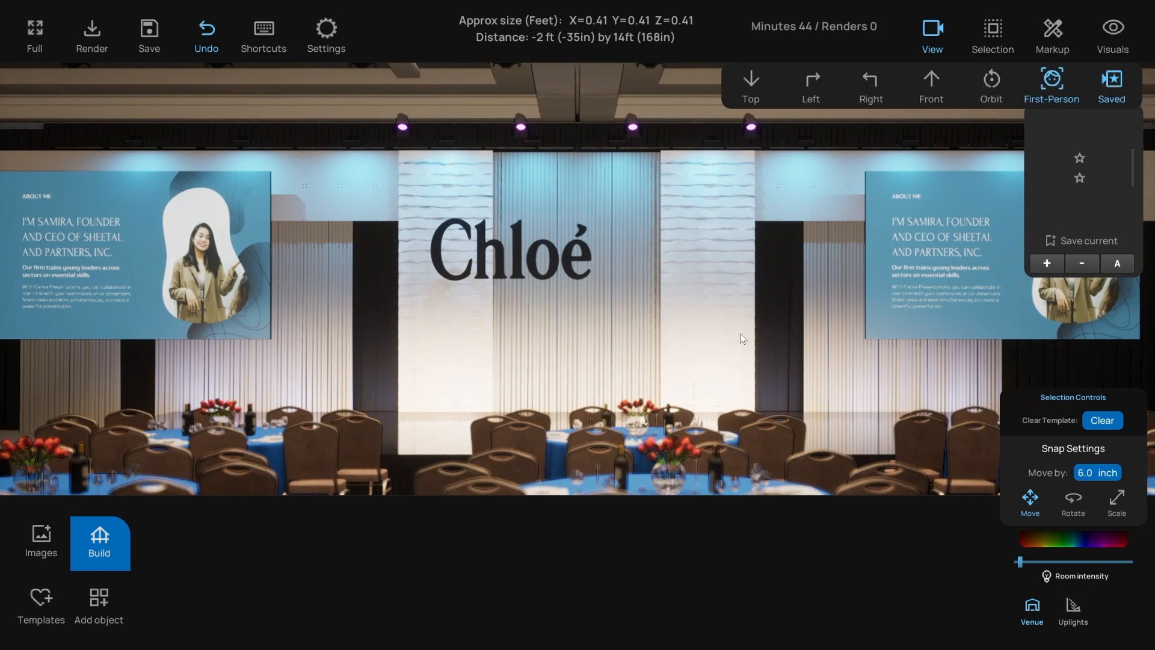
pyautogui.press('s')
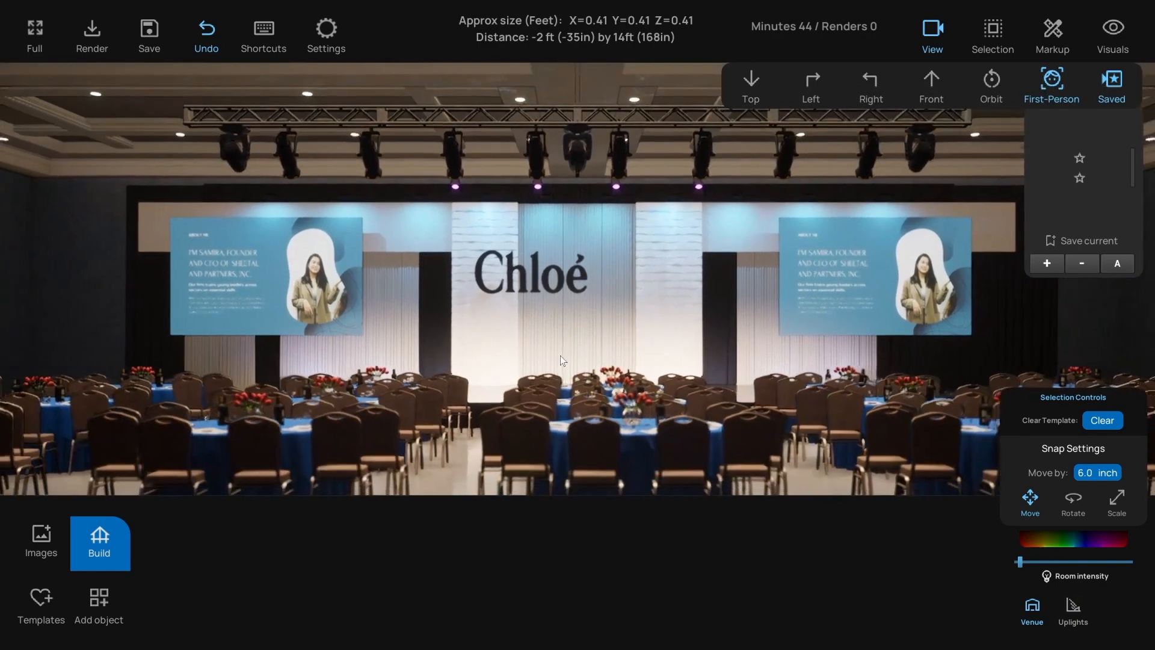
pyautogui.press('w')
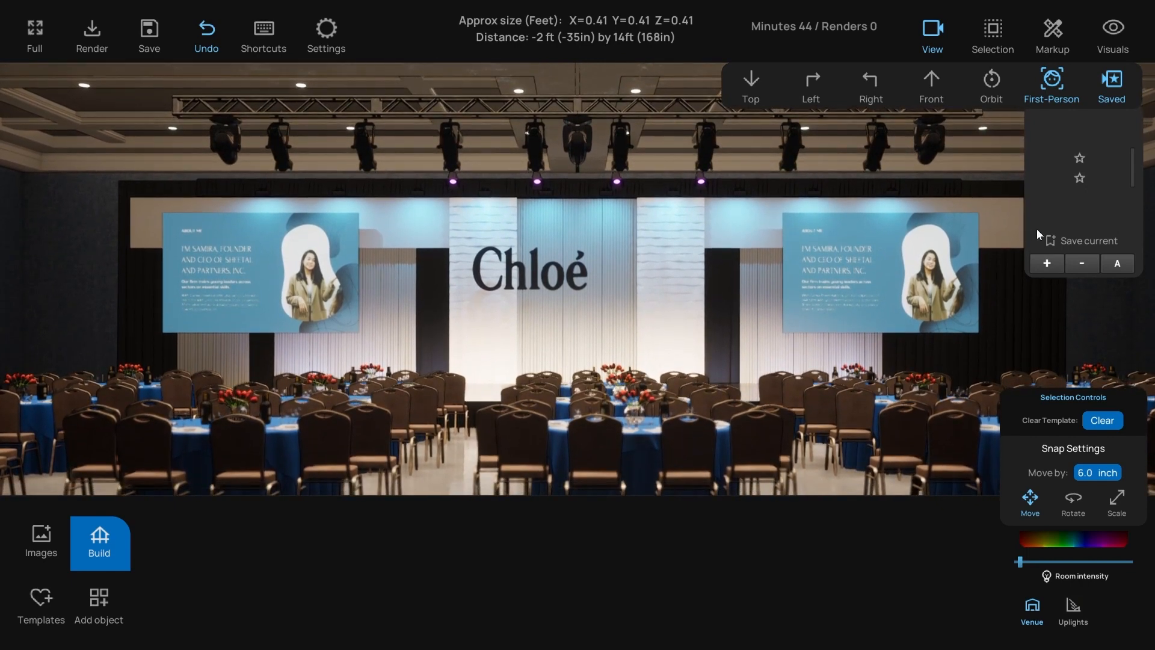
pyautogui.click(1047, 263)
# - Raise the viewpoint above the tables for a wider stage angle and save it
pyautogui.press('w')
pyautogui.press('d')
pyautogui.moveTo(673, 341); pyautogui.dragTo(618, 358, button='right')
pyautogui.press('d')
pyautogui.press('e')
pyautogui.press('s')
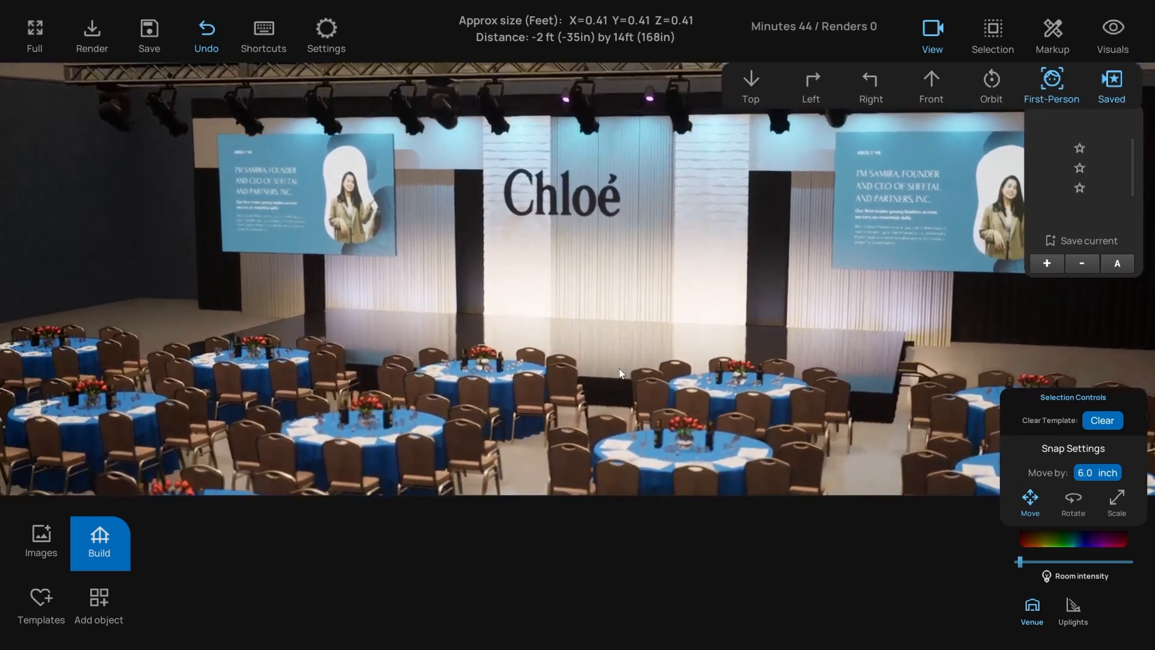
pyautogui.press('d')
pyautogui.moveTo(620, 369); pyautogui.dragTo(613, 360, button='right')
pyautogui.press('d')
pyautogui.press('q')
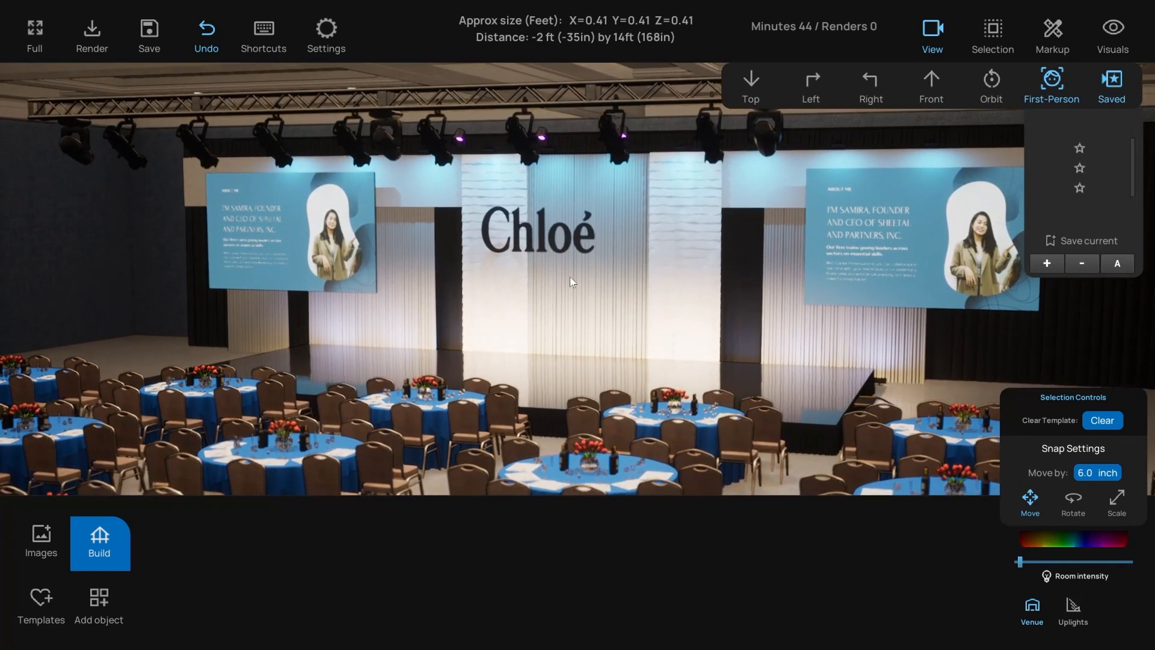
pyautogui.click(1047, 263)
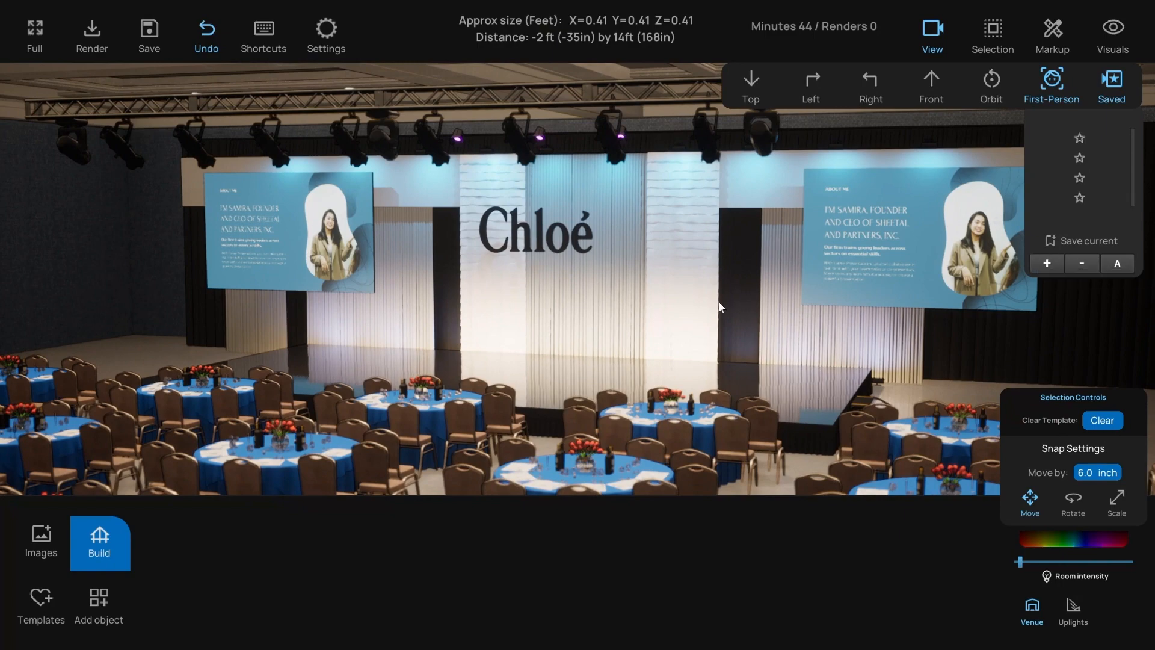
# - Recall the third saved view and start a 4K rendering of it
pyautogui.click(1079, 180)
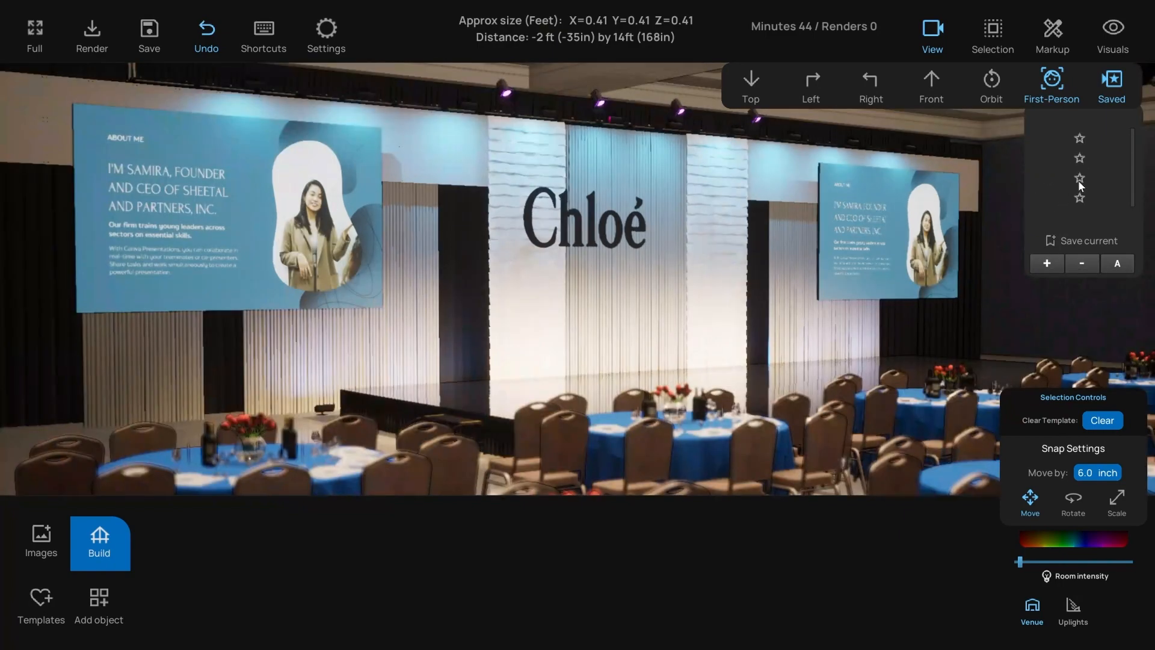
pyautogui.click(1079, 197)
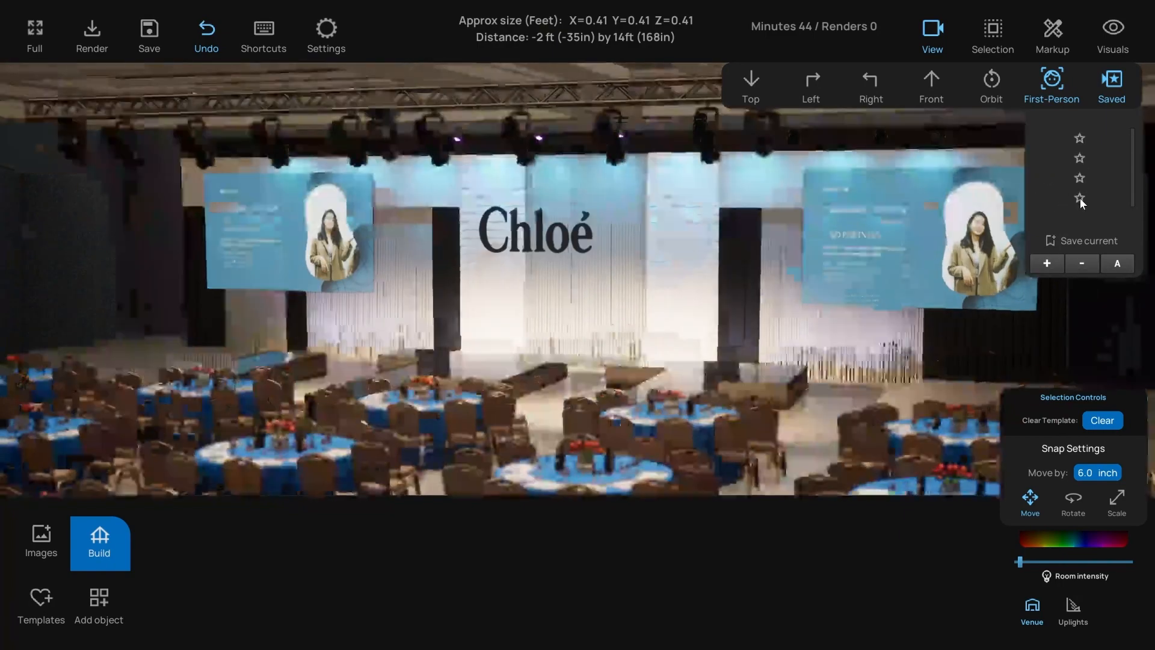
pyautogui.click(1079, 177)
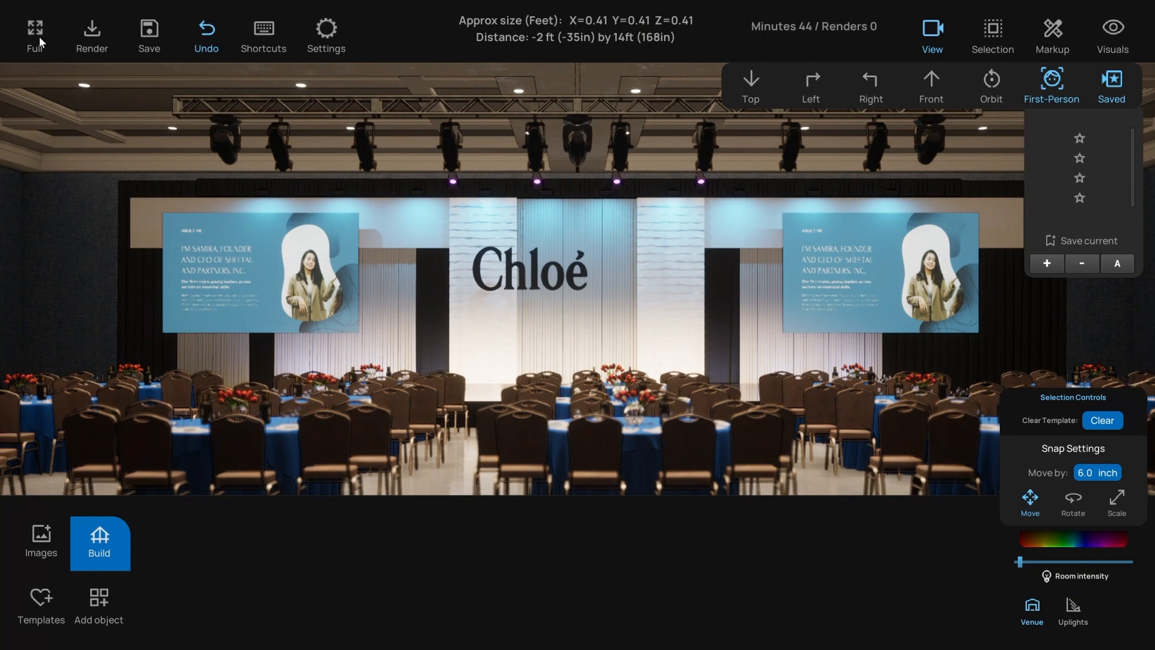
pyautogui.click(90, 33)
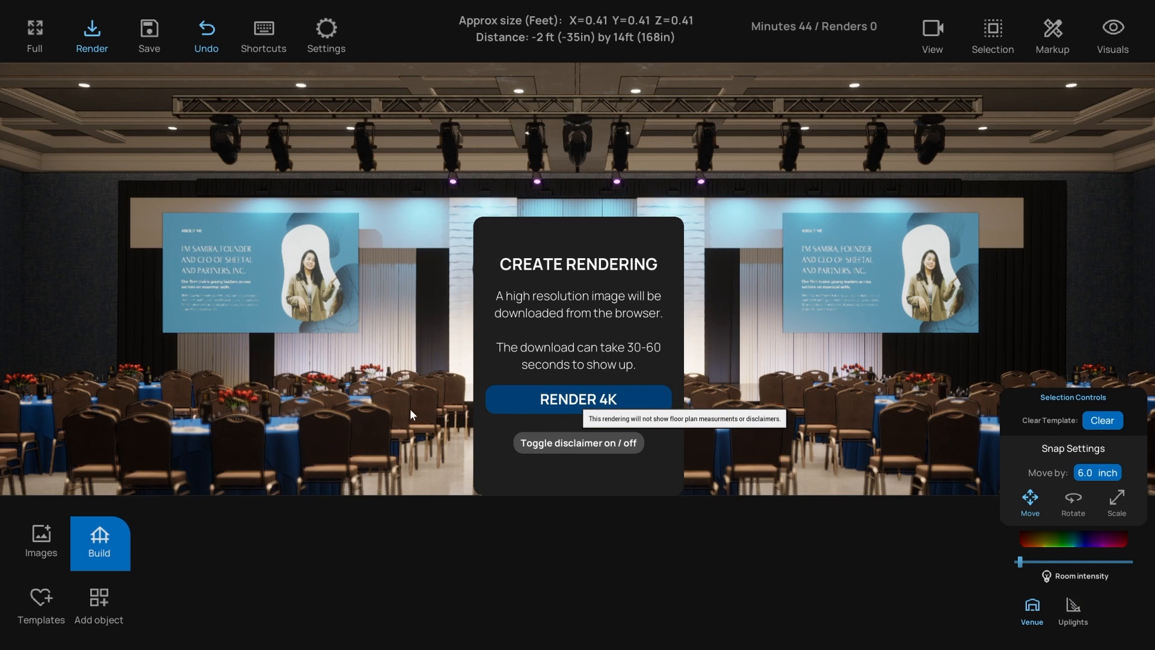
pyautogui.click(533, 398)
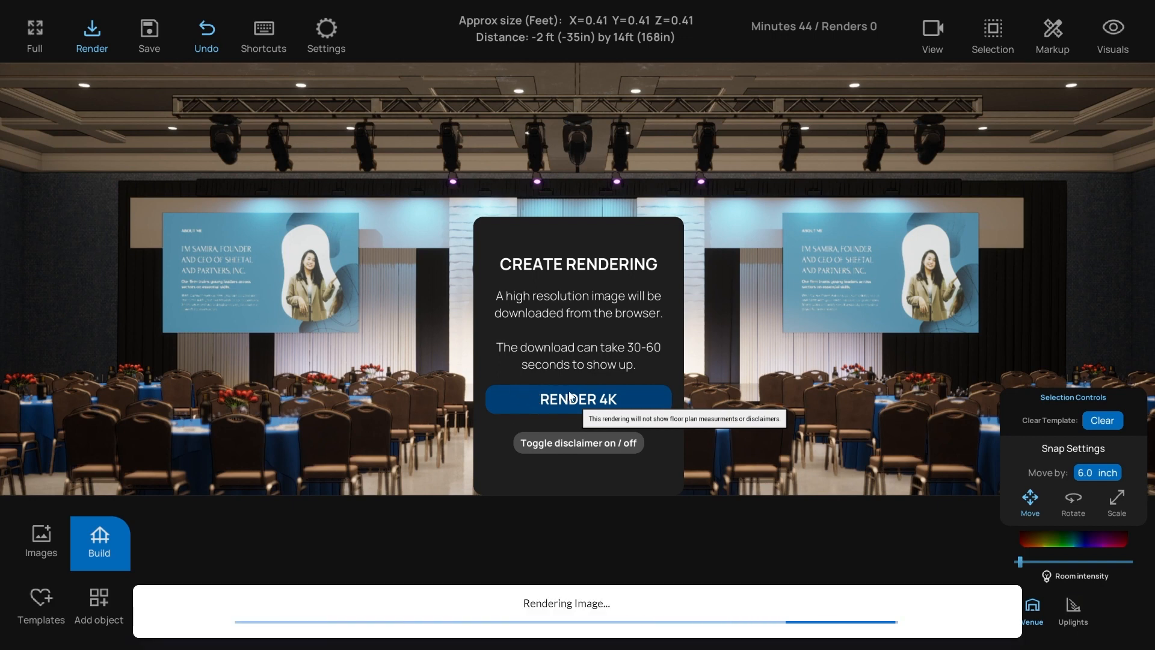